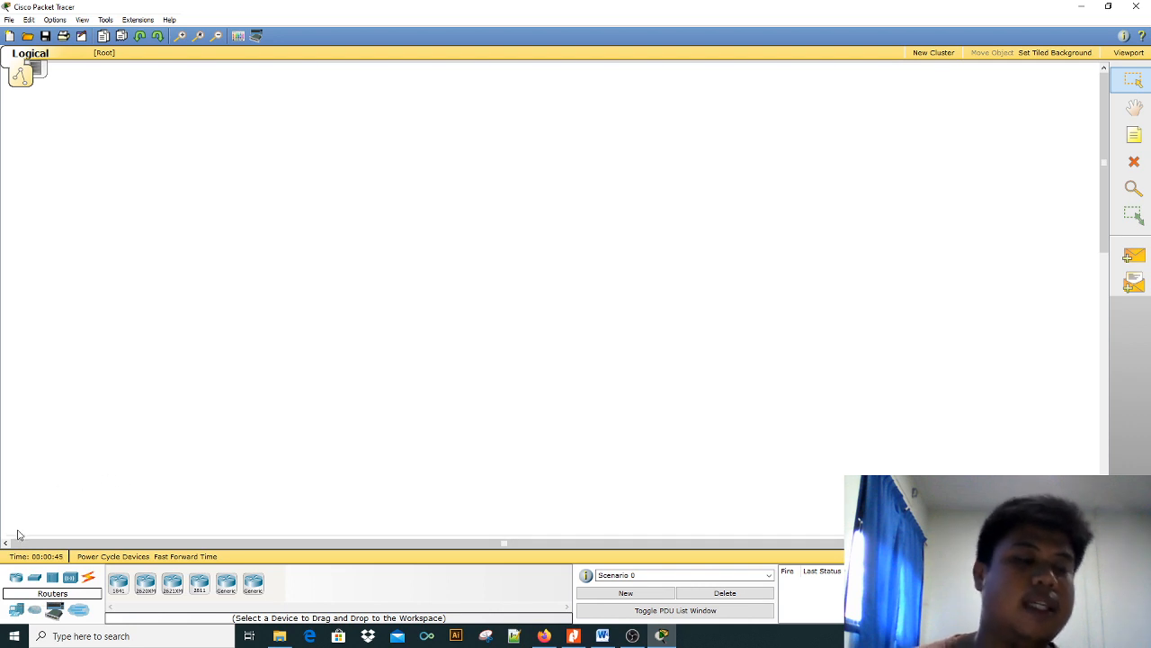
# Place an 1841 router near the middle of the empty workspace
pyautogui.click(16, 609)
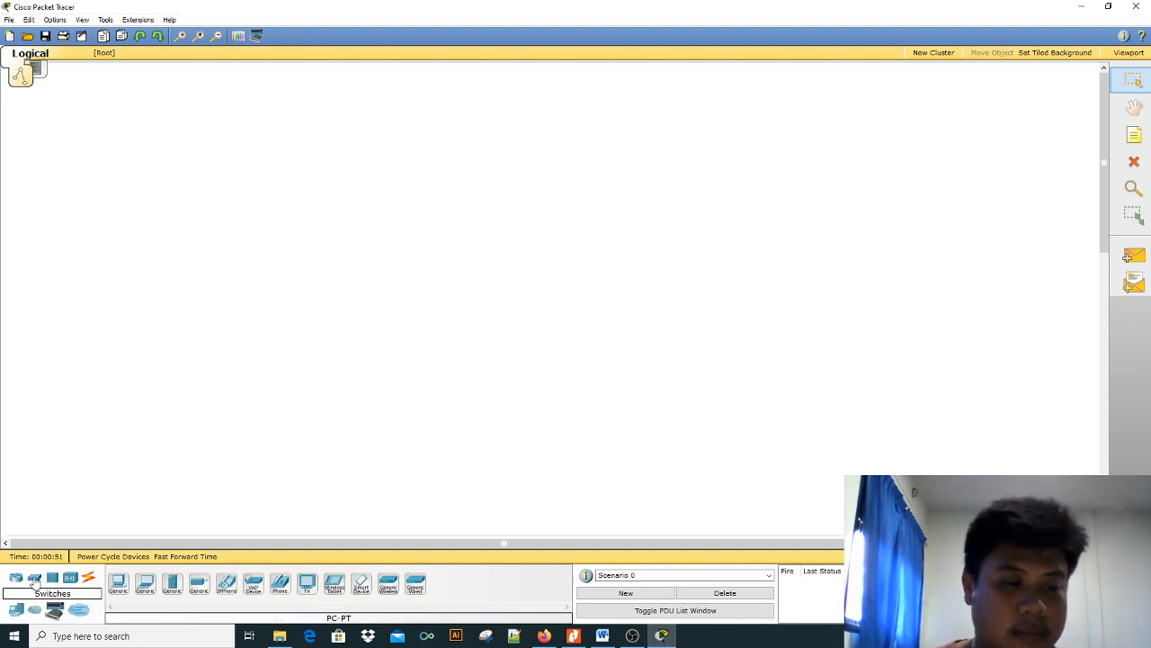
pyautogui.click(17, 578)
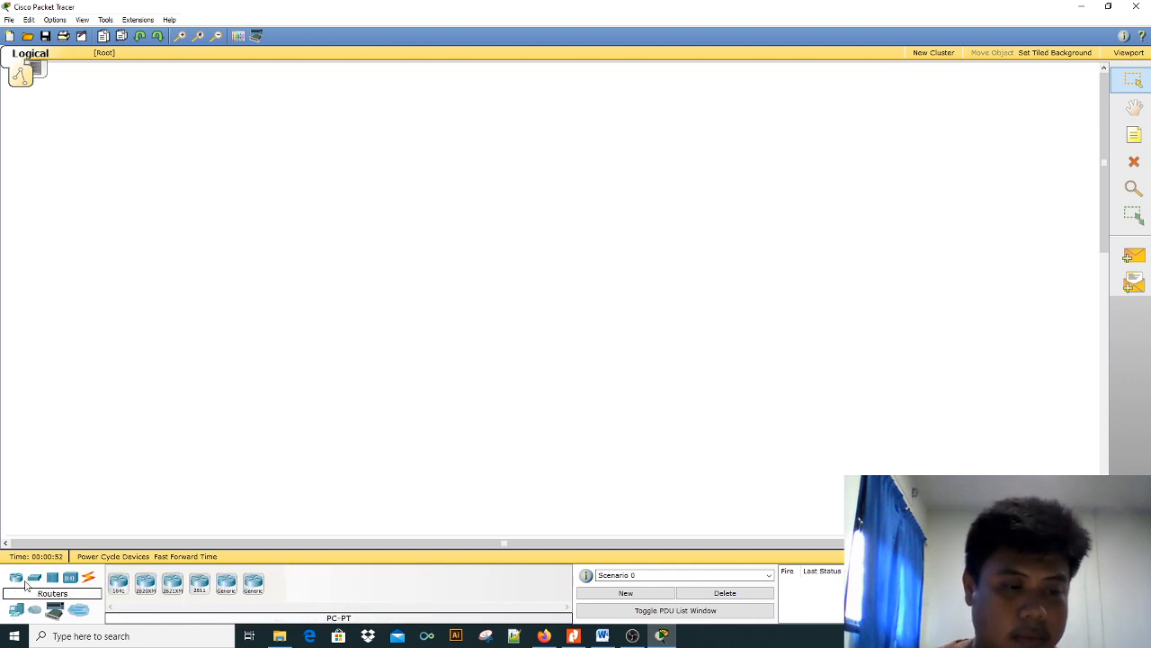
pyautogui.click(118, 583)
pyautogui.click(458, 250)
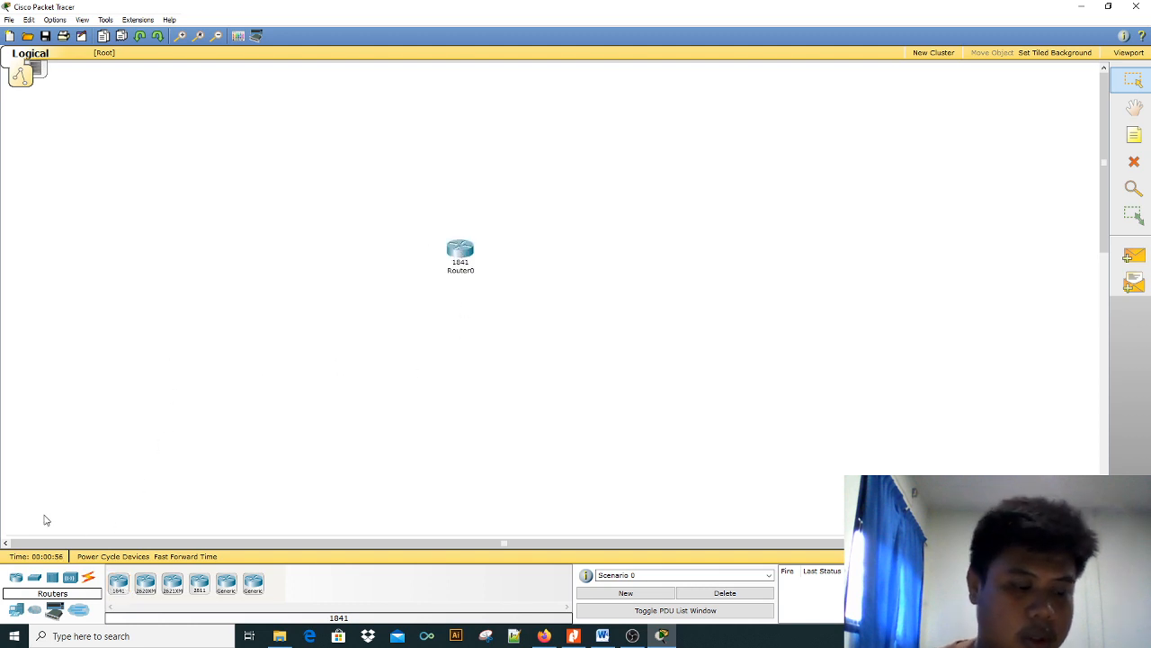
# Add two 2950-24 switches, one on the left and one on the right of the router
pyautogui.click(34, 578)
pyautogui.click(120, 585)
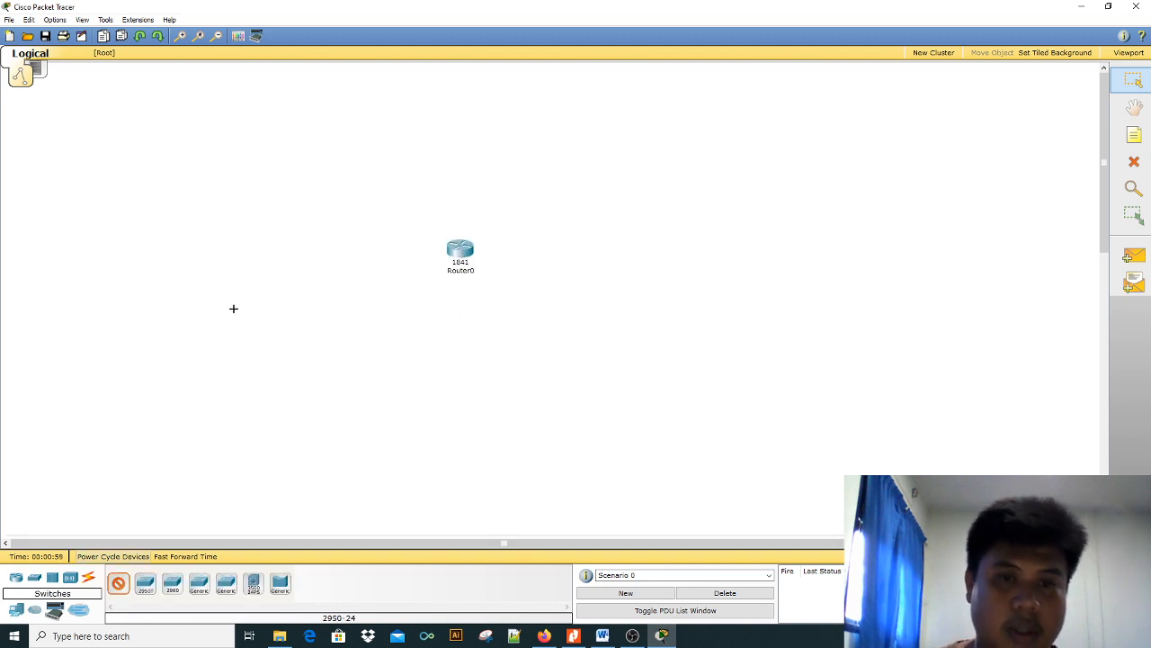
pyautogui.click(314, 257)
pyautogui.click(117, 583)
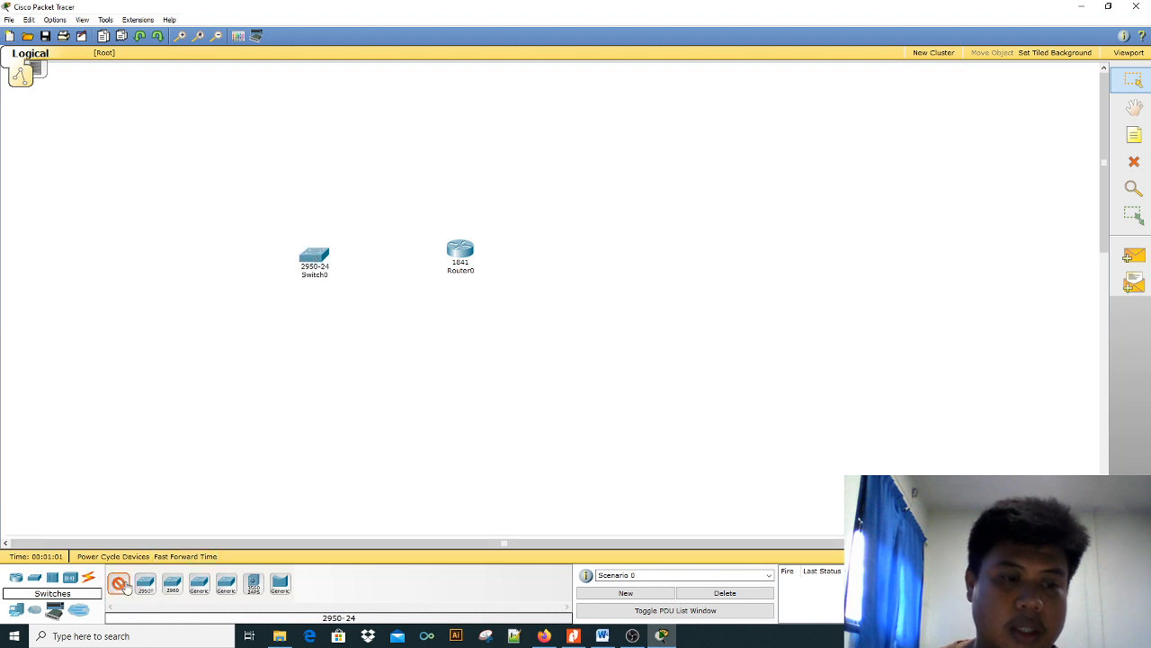
pyautogui.click(573, 259)
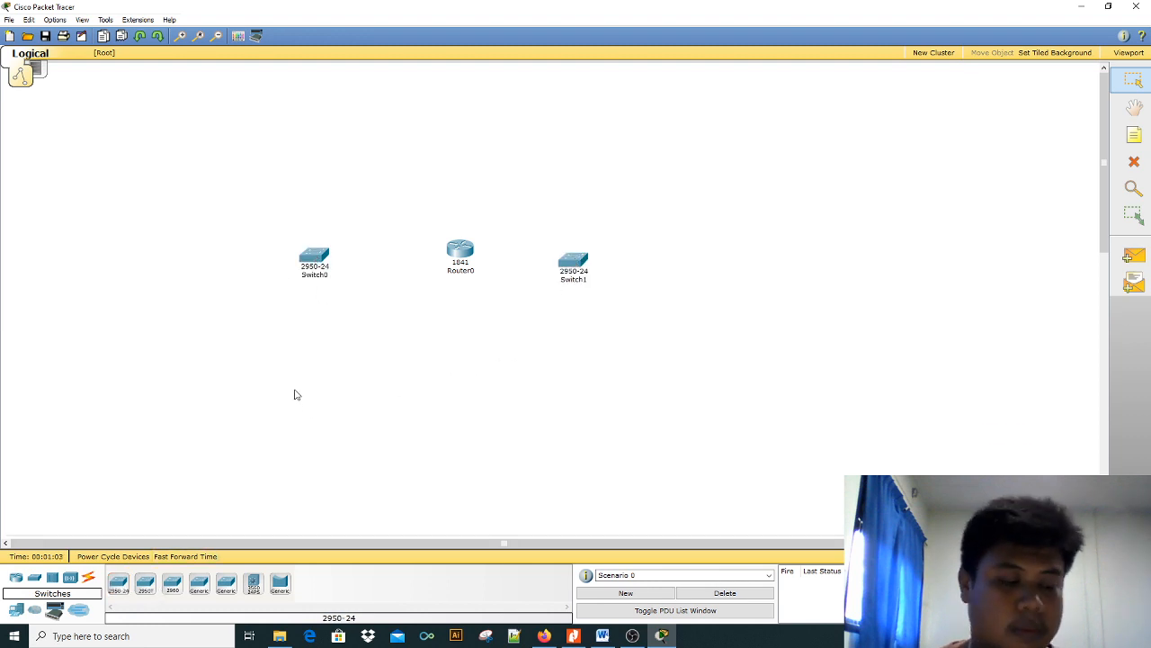
# Add a generic server above the left switch and an AccessPoint-PT beside the right switch
pyautogui.click(18, 611)
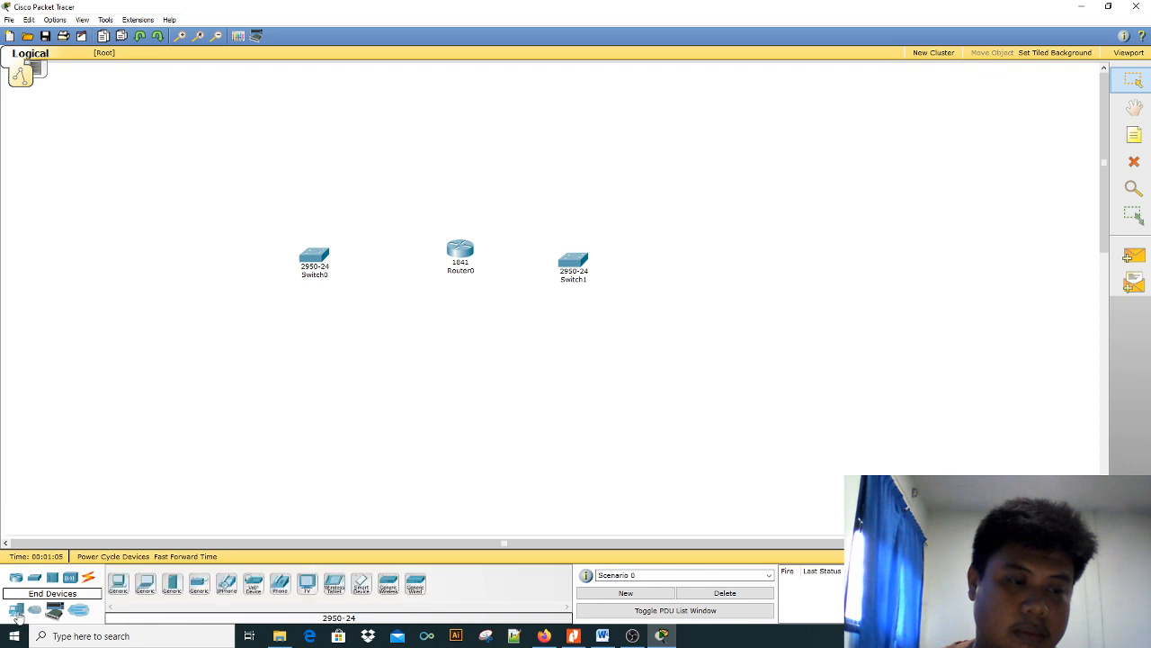
pyautogui.click(172, 583)
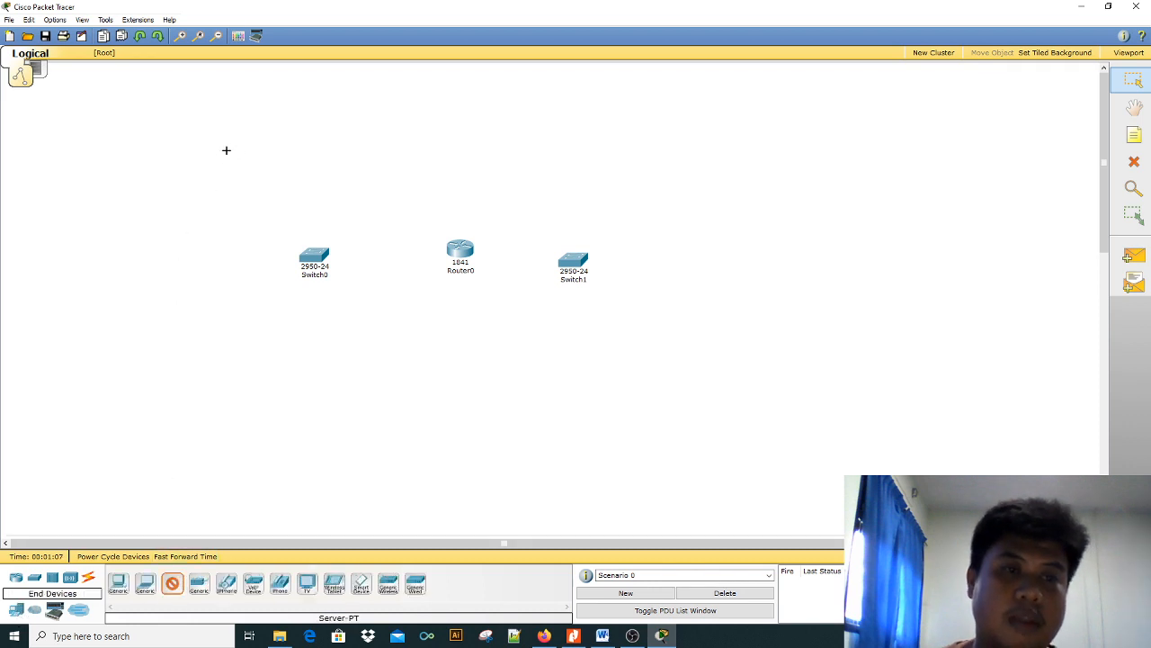
pyautogui.click(279, 136)
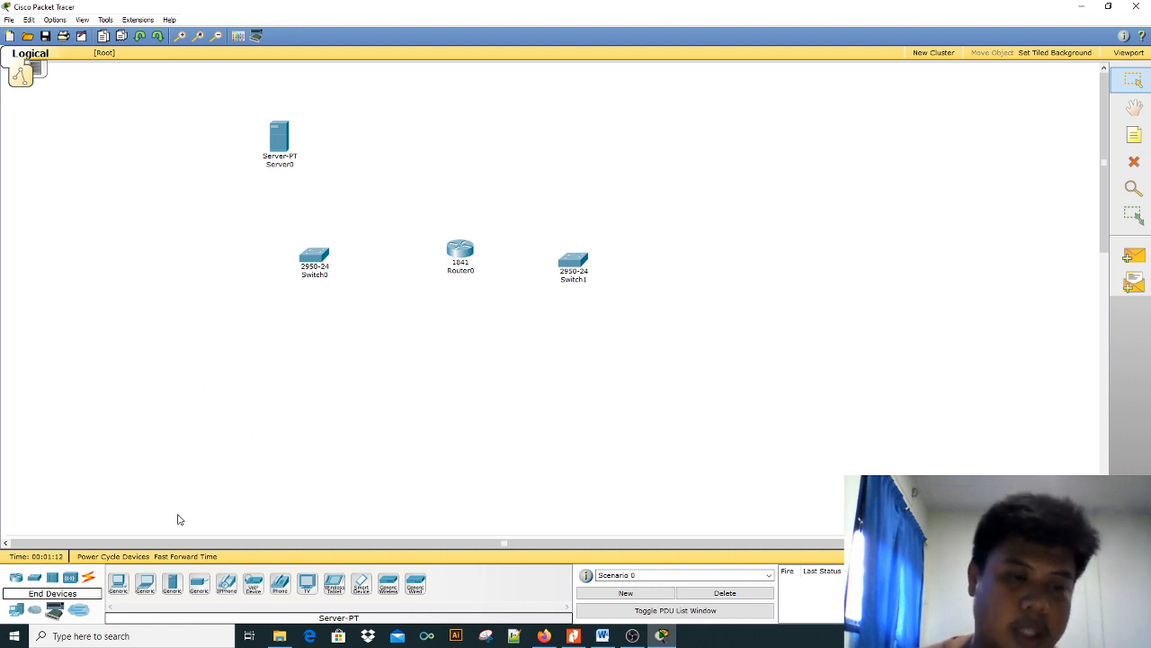
pyautogui.click(69, 576)
pyautogui.click(117, 584)
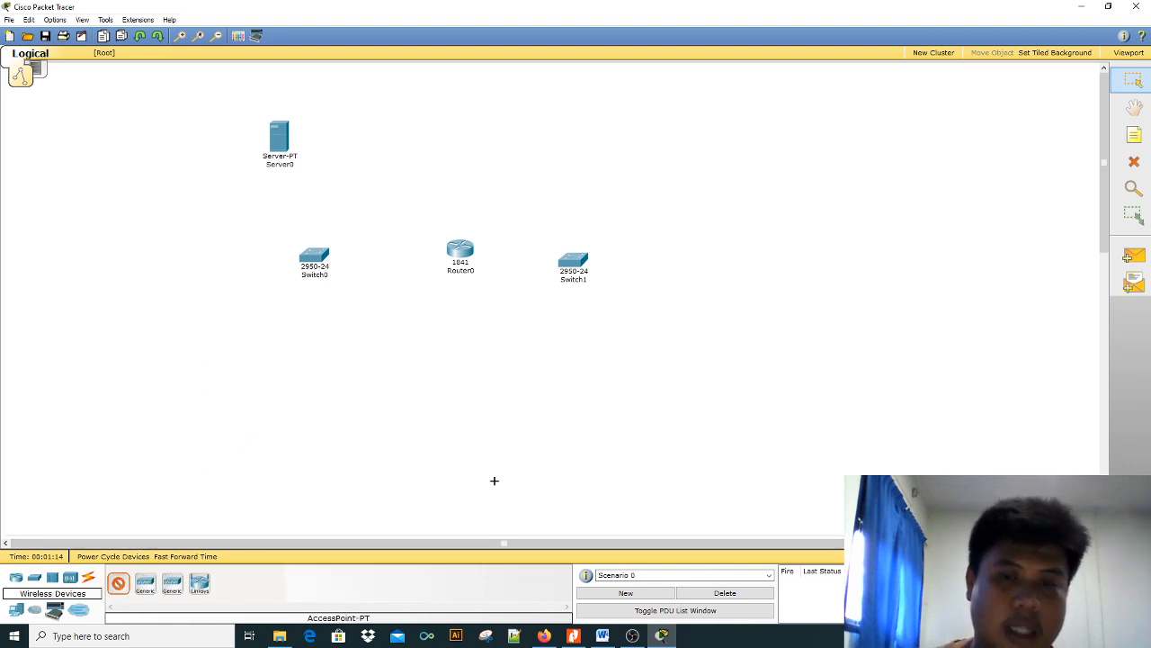
pyautogui.click(680, 253)
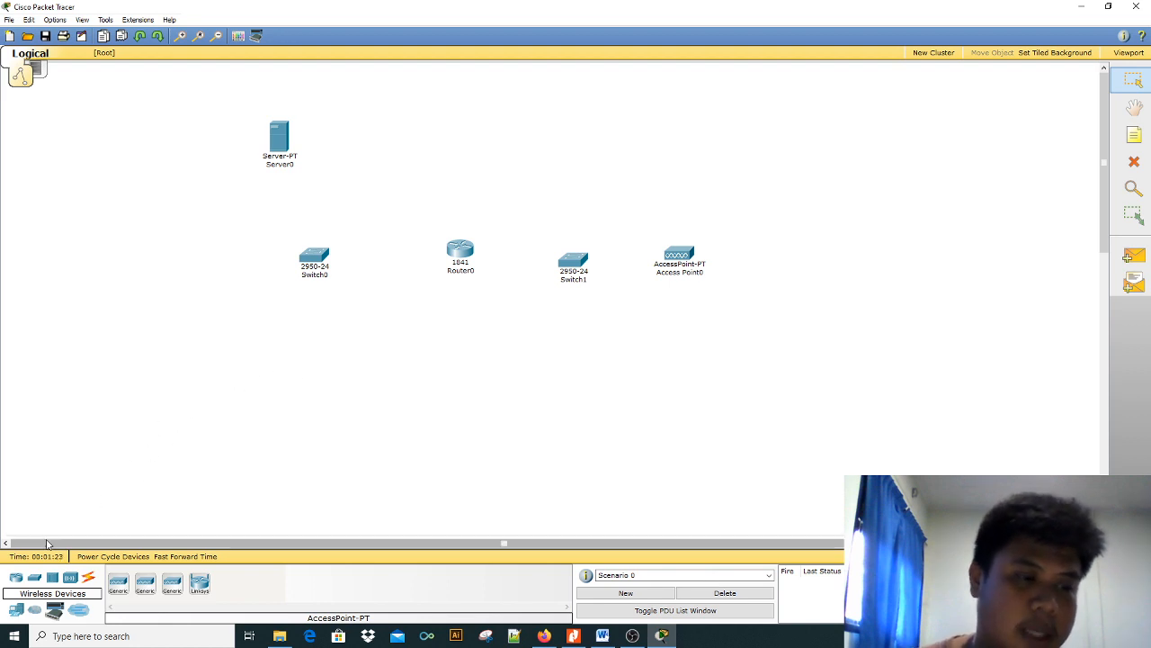
# Place three generic PCs in a column to the left of the left switch
pyautogui.click(20, 613)
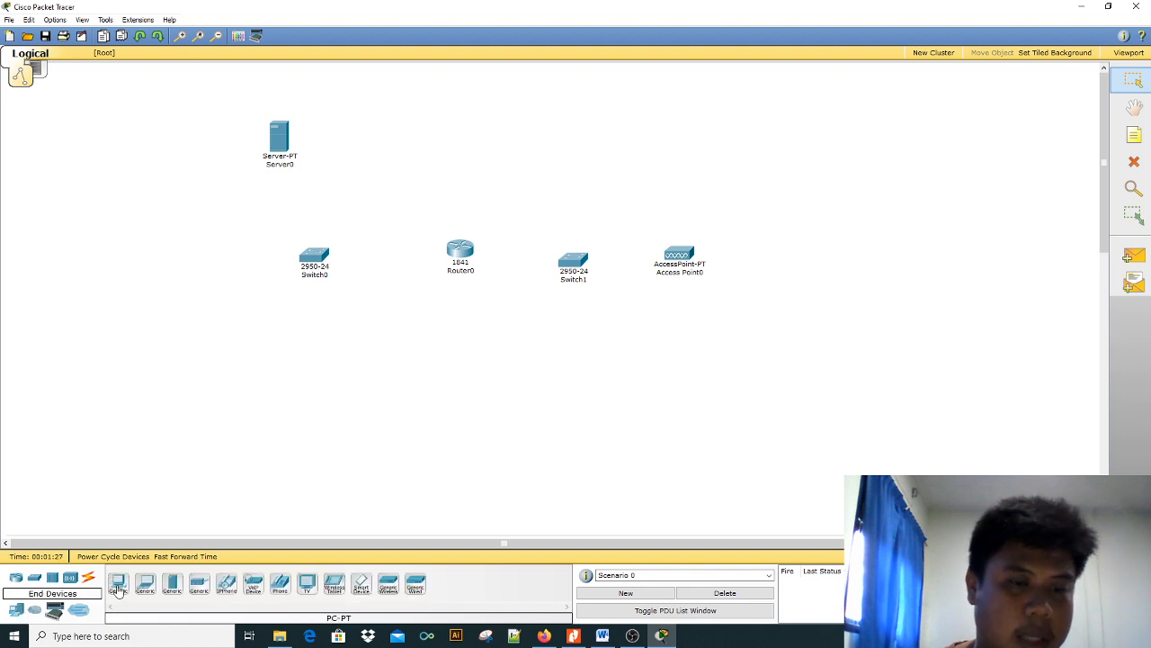
pyautogui.click(118, 584)
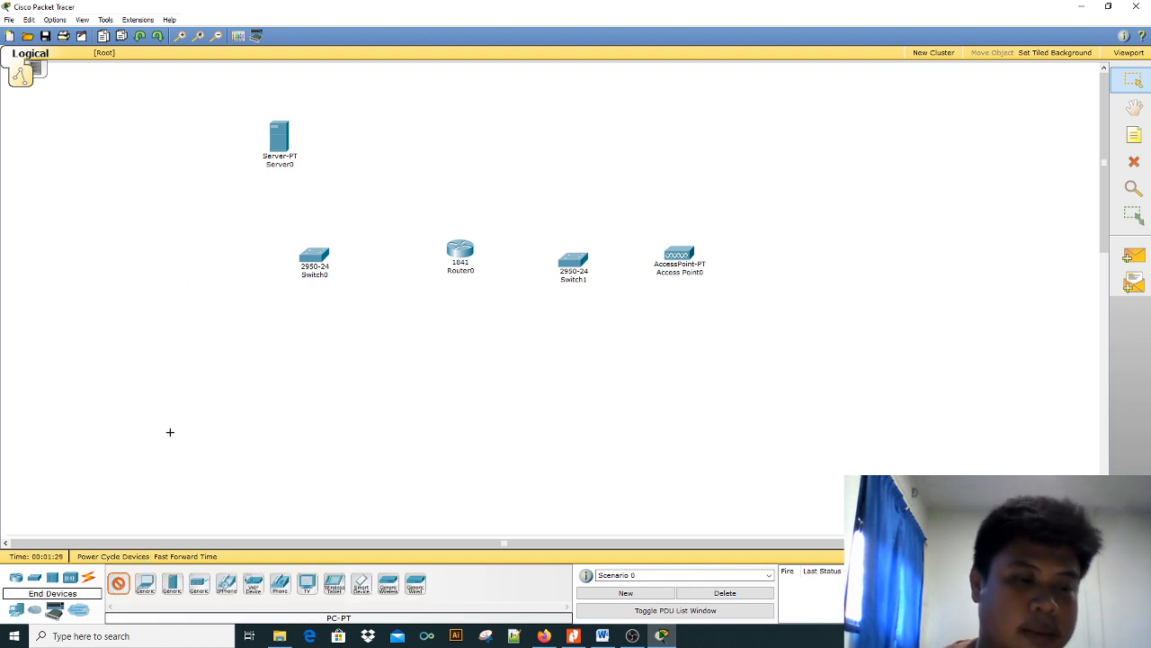
pyautogui.click(190, 209)
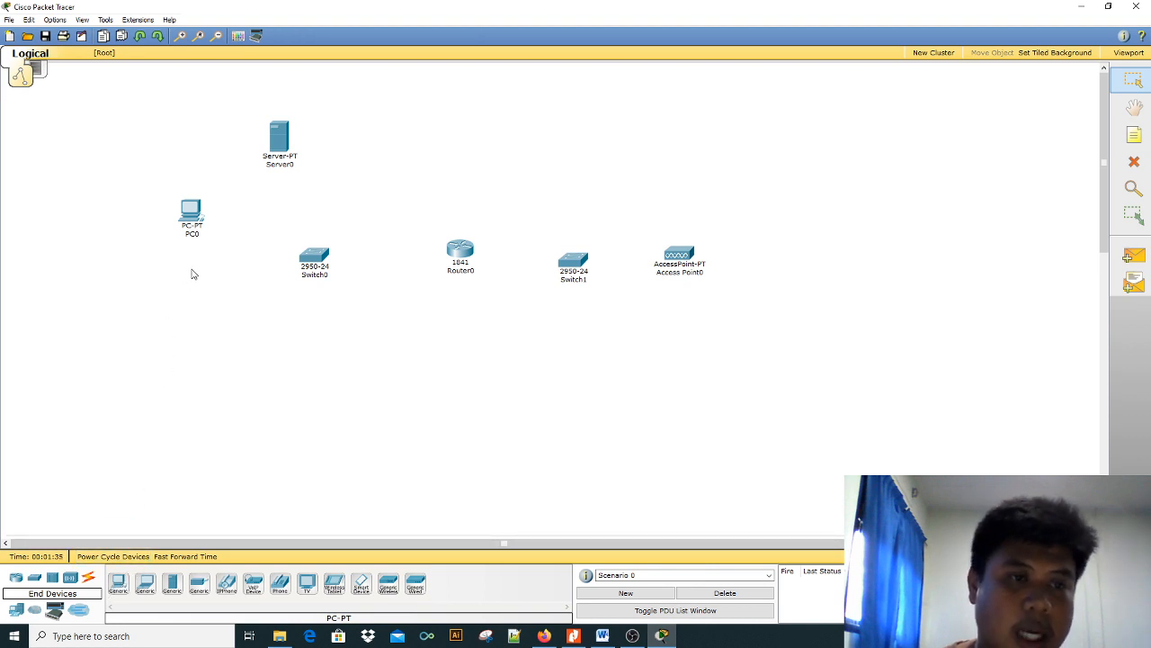
pyautogui.click(118, 584)
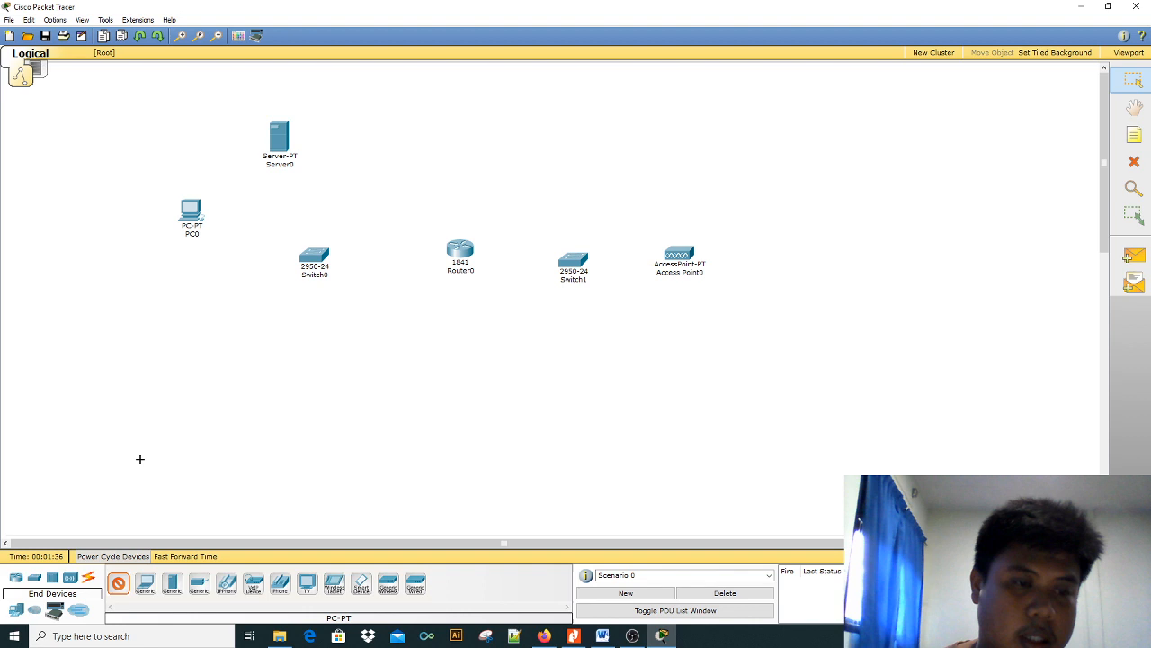
pyautogui.click(194, 266)
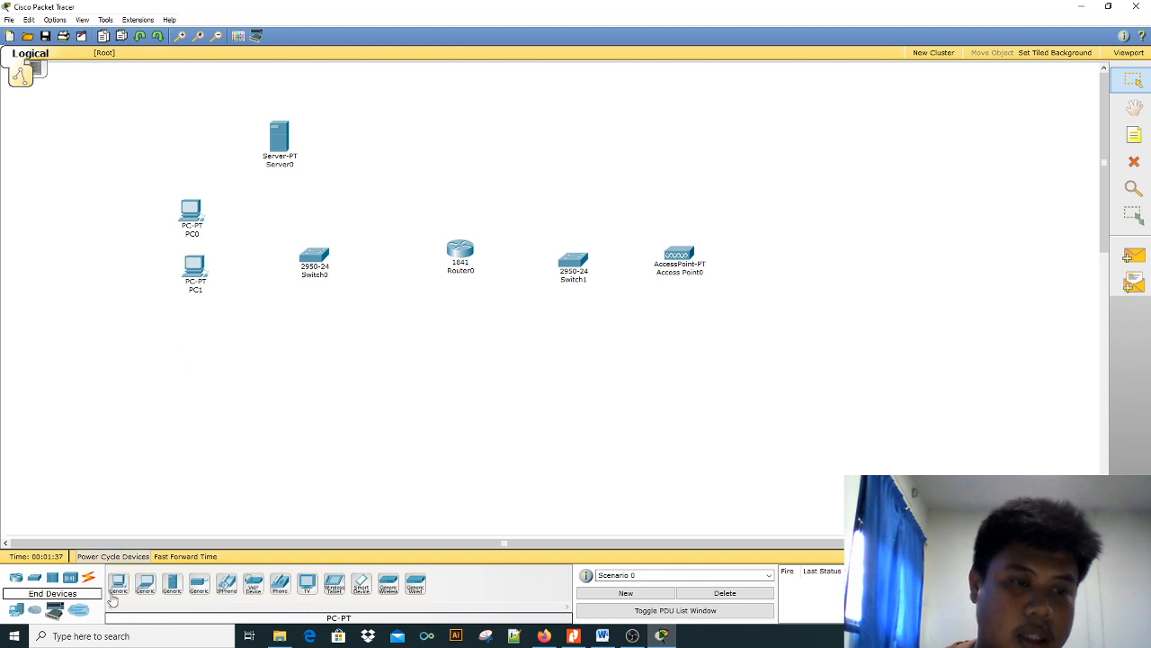
pyautogui.click(205, 316)
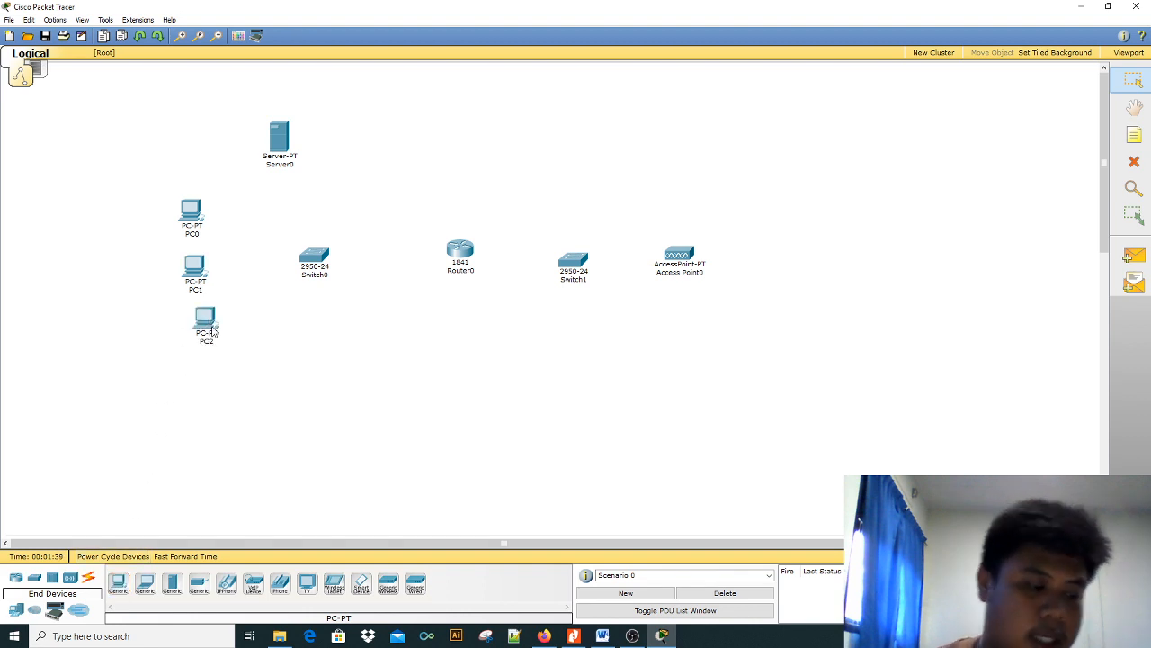
# Place two generic laptops side by side below the left switch
pyautogui.click(145, 582)
pyautogui.click(266, 345)
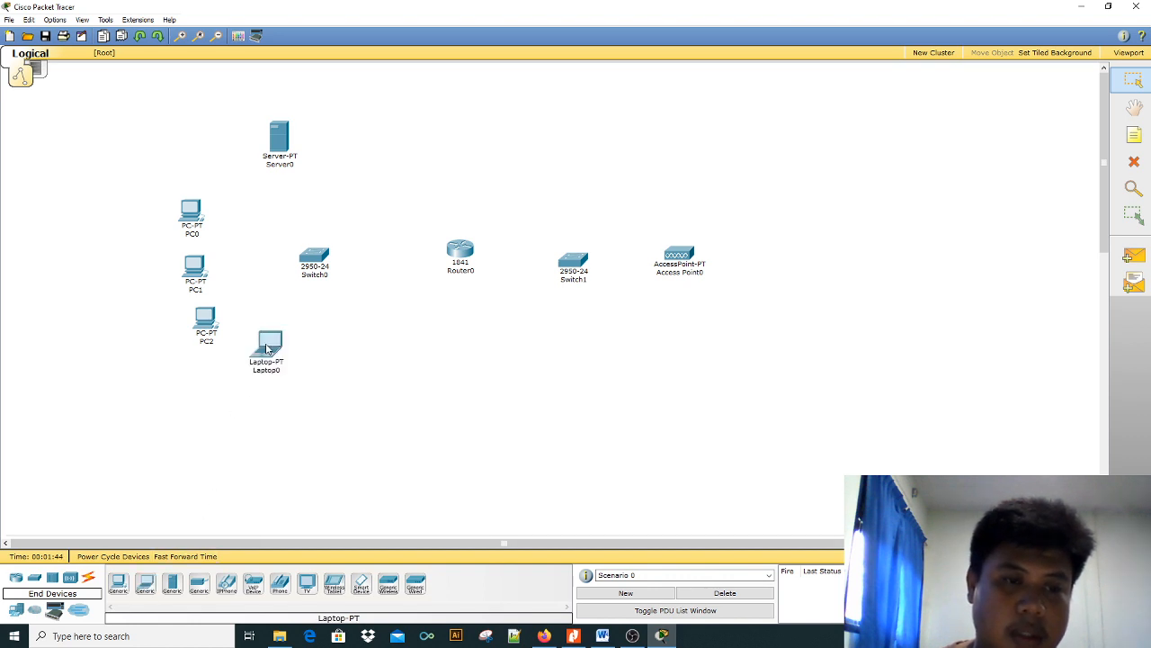
pyautogui.click(145, 583)
pyautogui.click(318, 349)
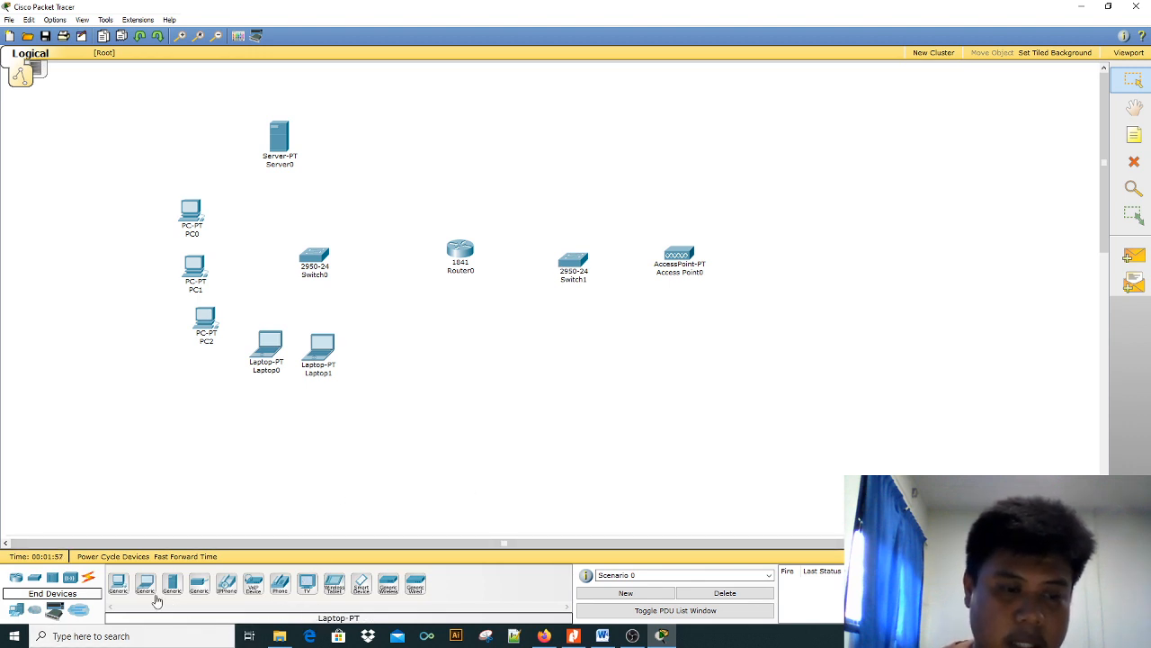
# Add a PC above the right switch and four laptops to the right of and below the access point
pyautogui.click(117, 583)
pyautogui.click(593, 153)
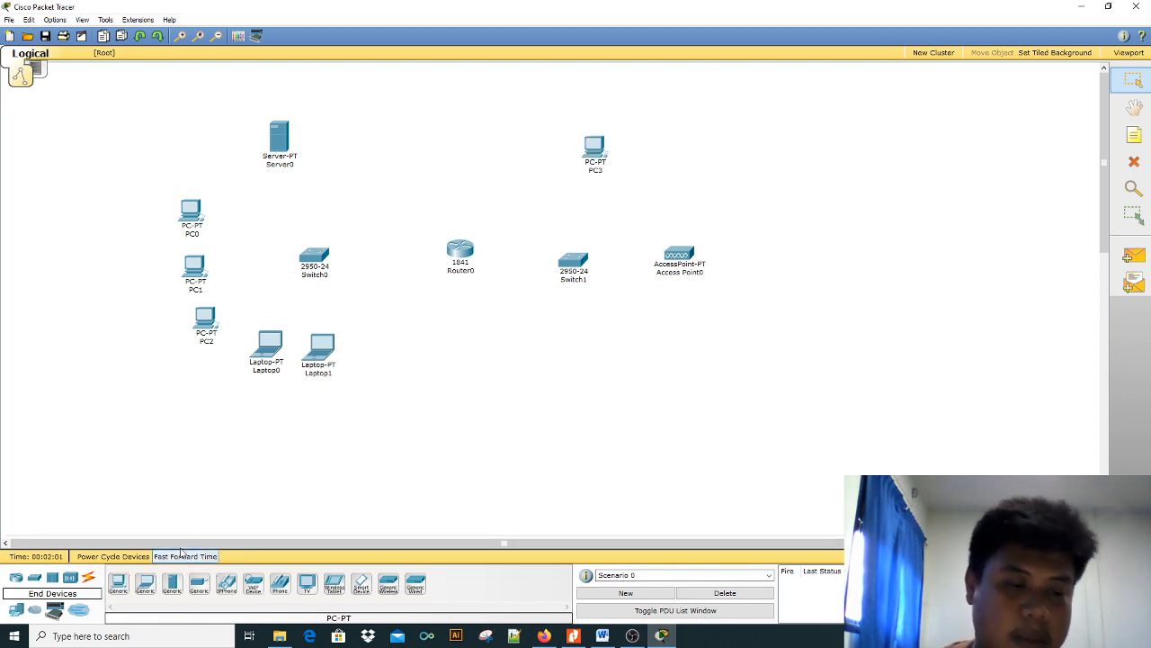
pyautogui.click(144, 583)
pyautogui.click(781, 203)
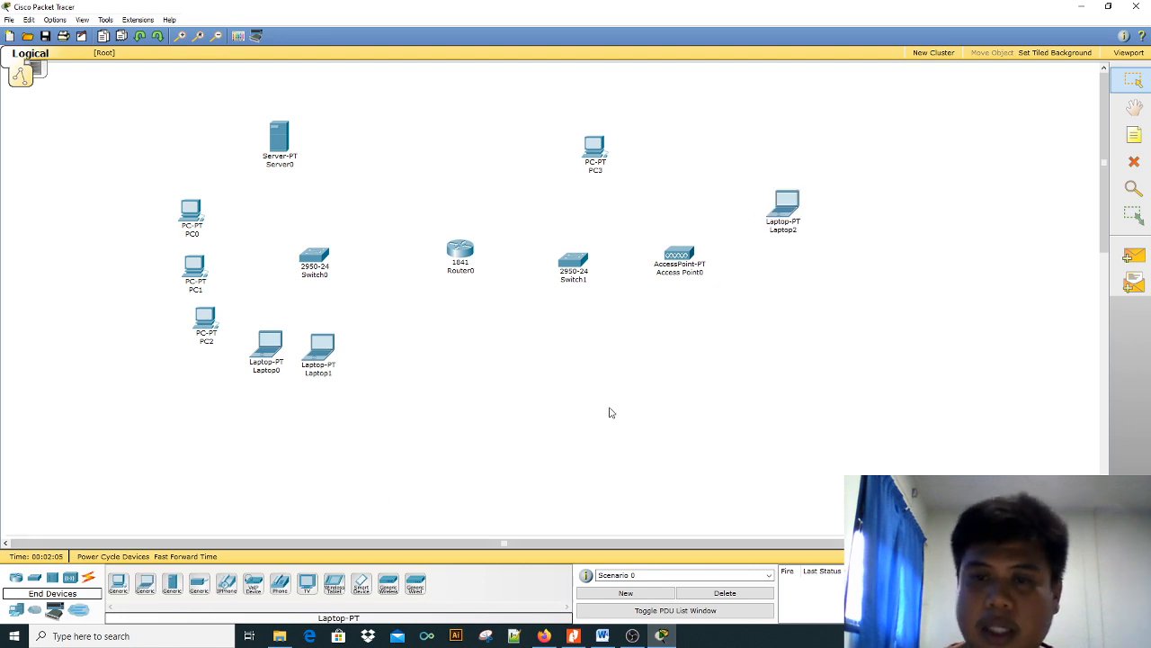
pyautogui.click(144, 583)
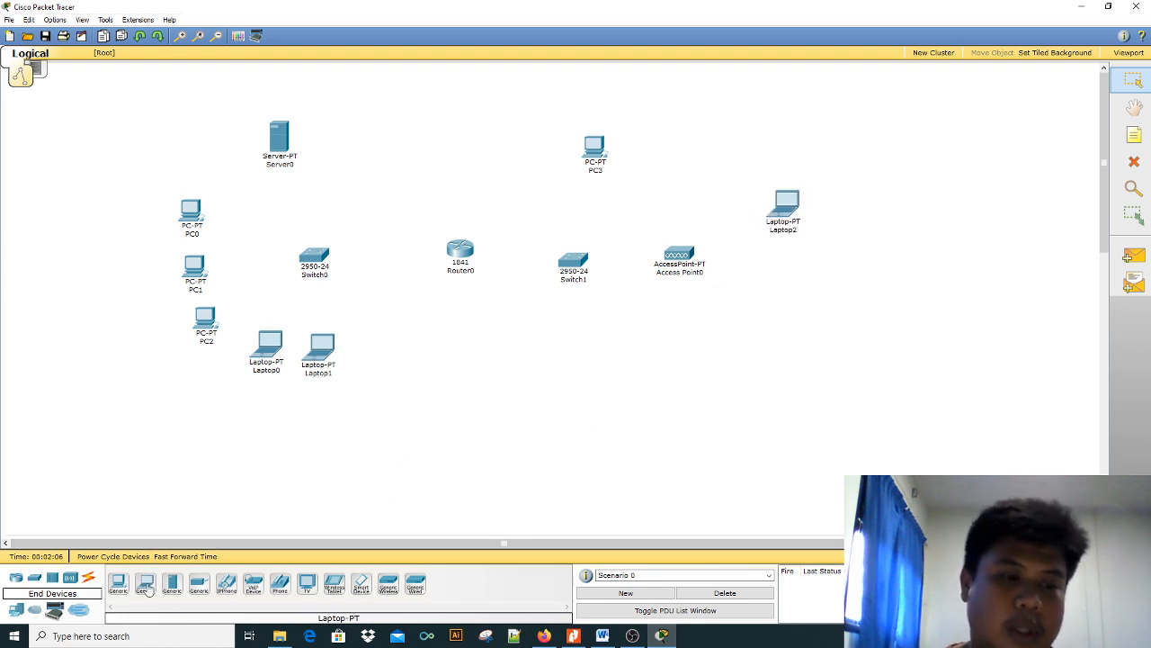
pyautogui.click(790, 268)
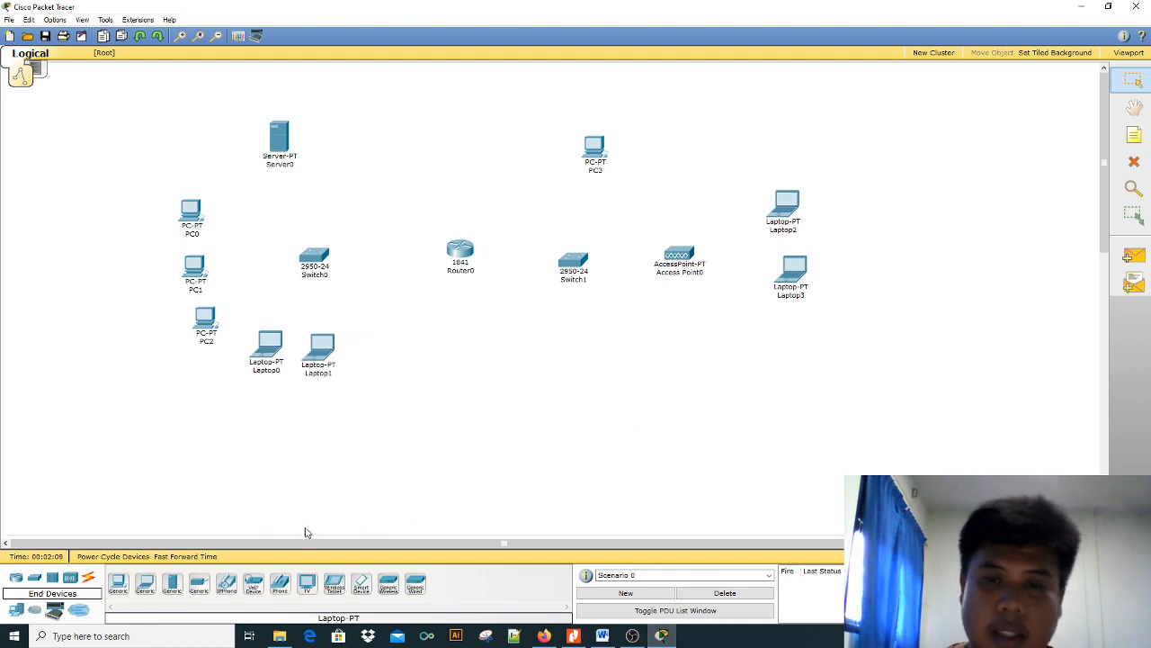
pyautogui.click(145, 582)
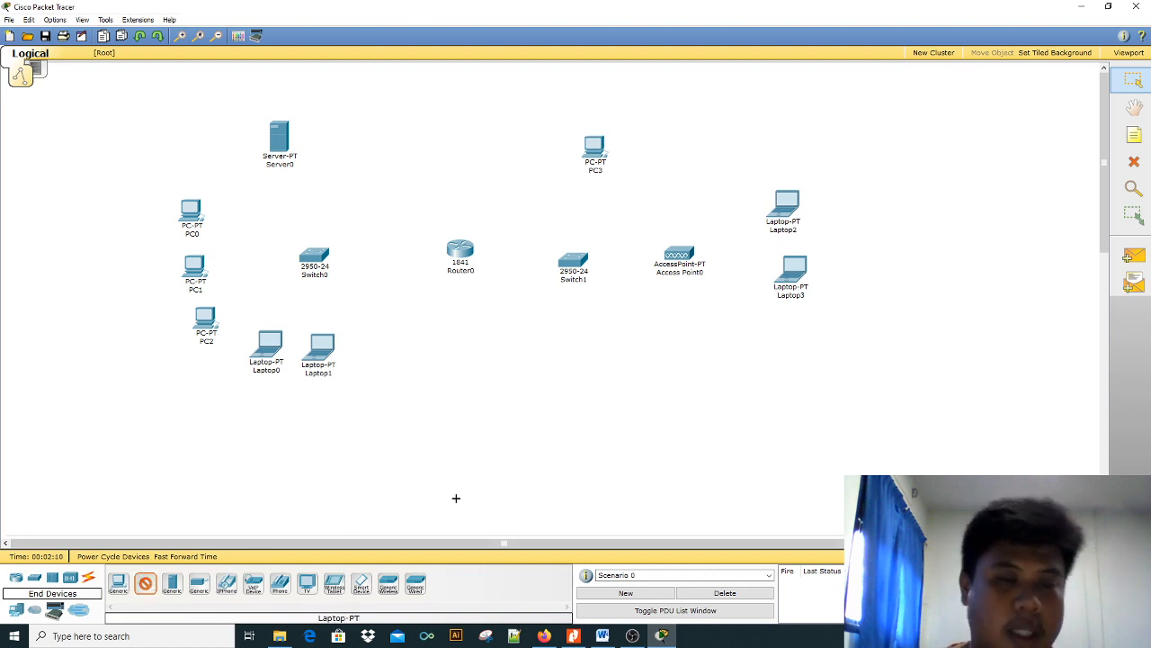
pyautogui.click(792, 341)
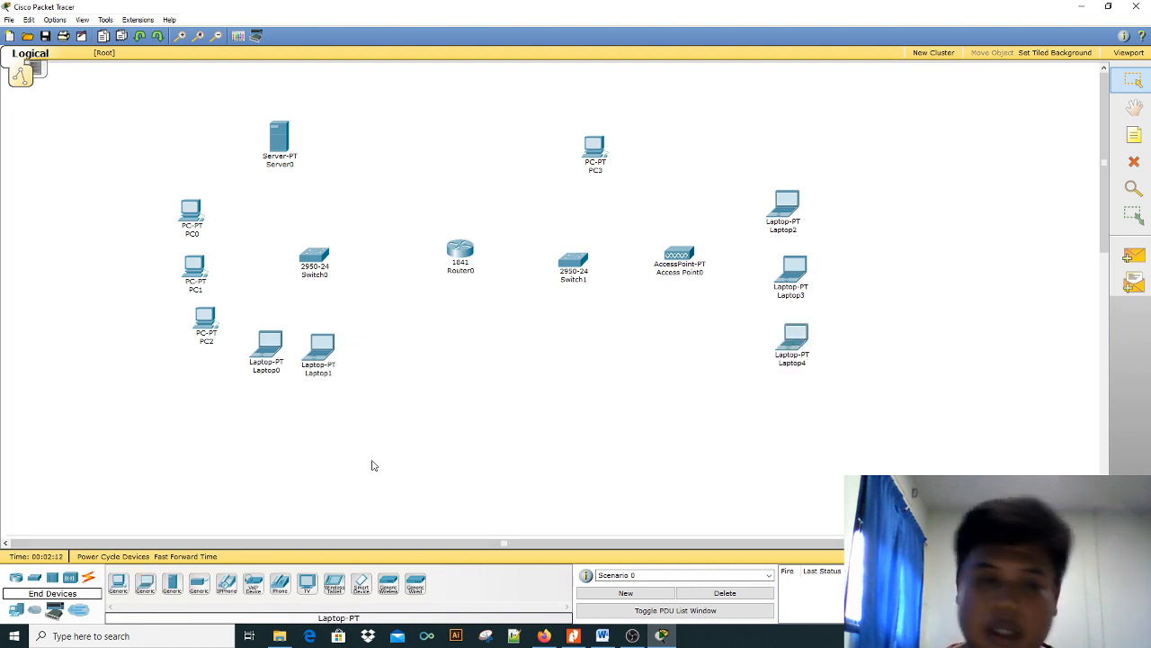
pyautogui.click(142, 585)
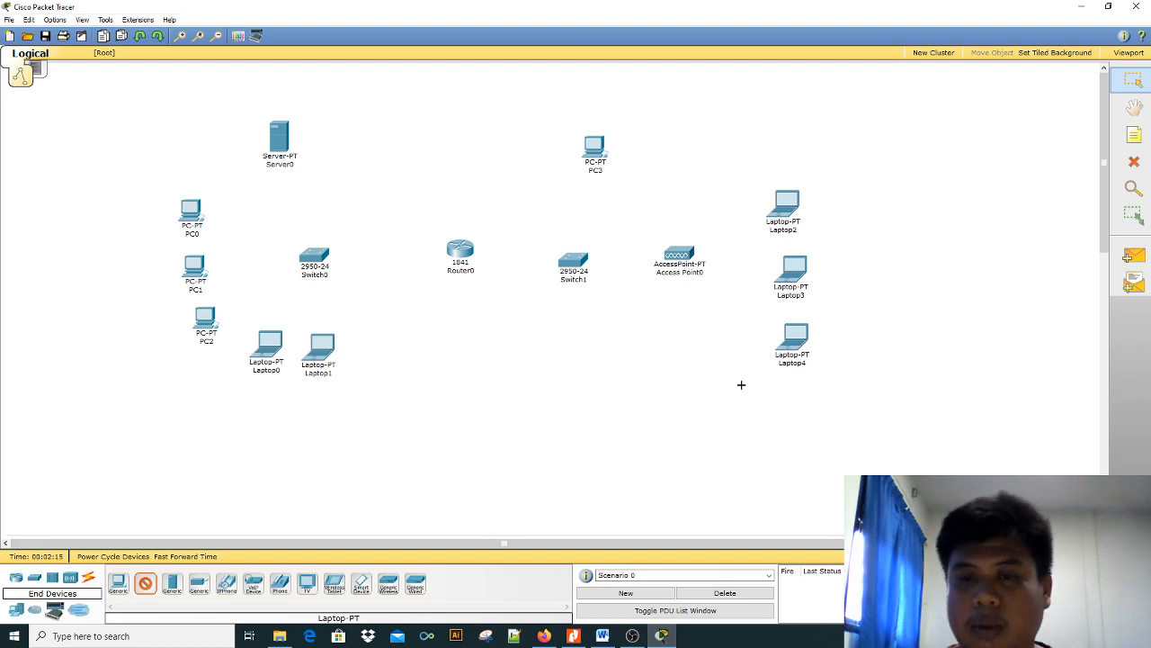
pyautogui.click(697, 356)
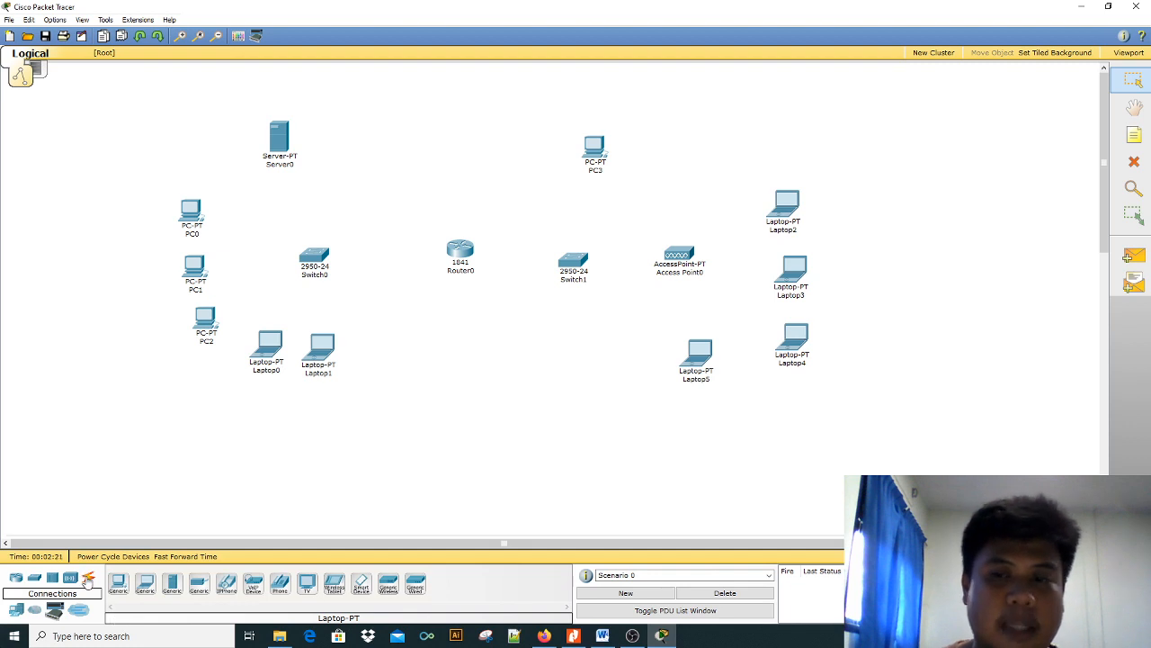
# Connect the router to the left switch with a copper straight-through cable and label the link with the note "0/0"
pyautogui.click(88, 579)
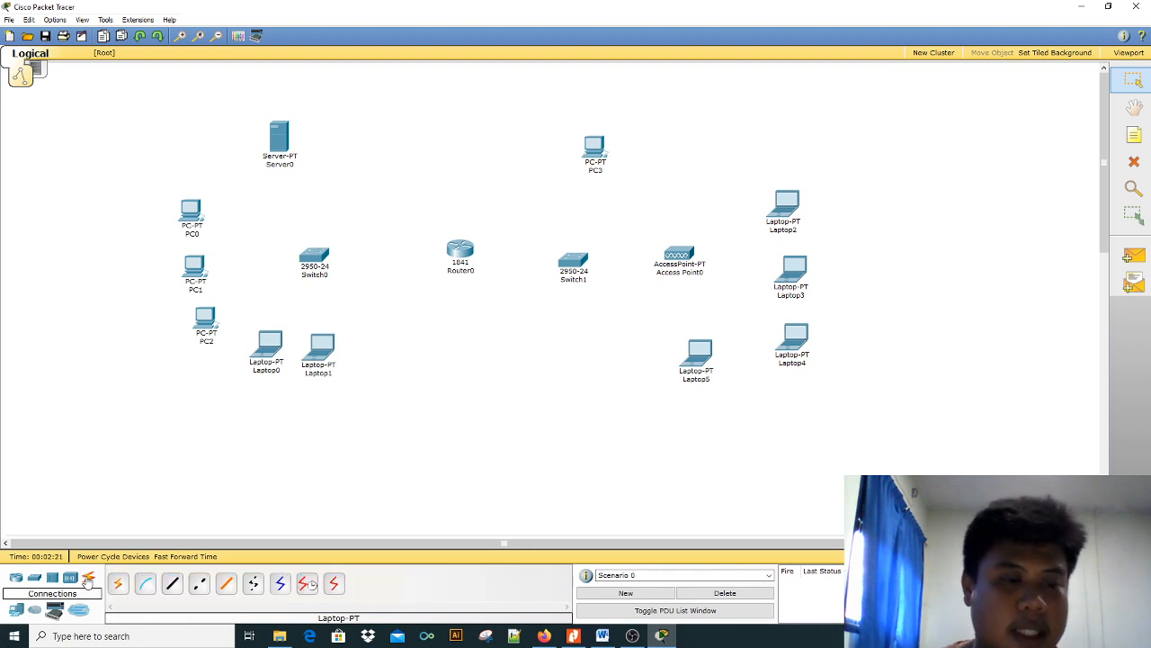
pyautogui.click(174, 585)
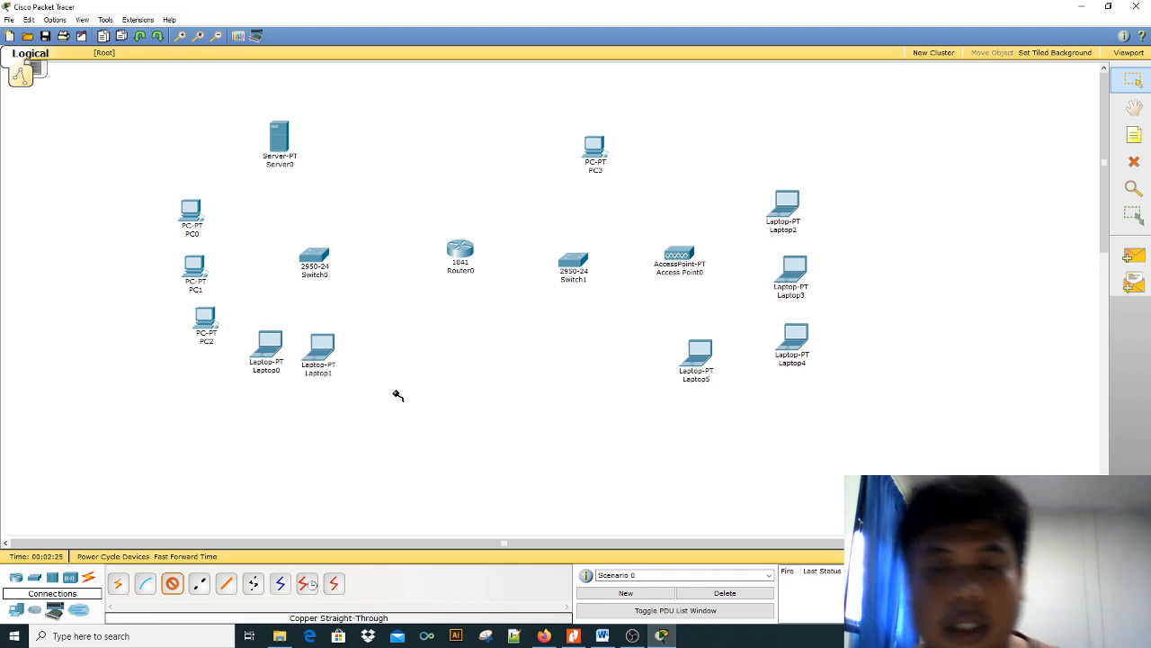
pyautogui.moveTo(459, 269)
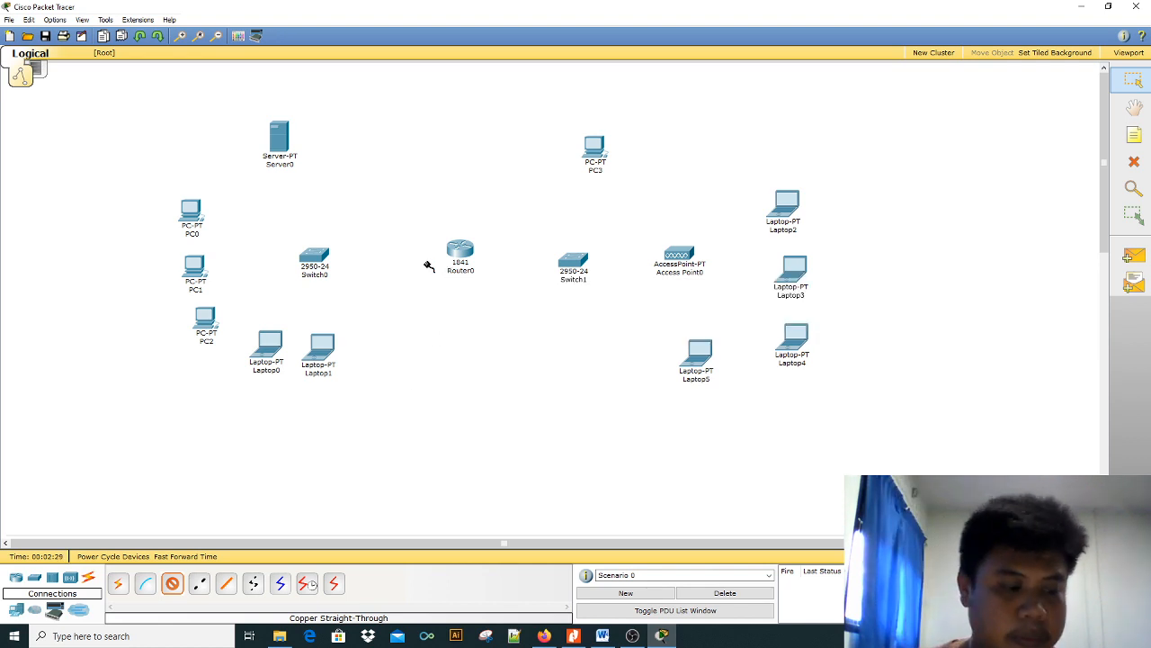
pyautogui.click(459, 261)
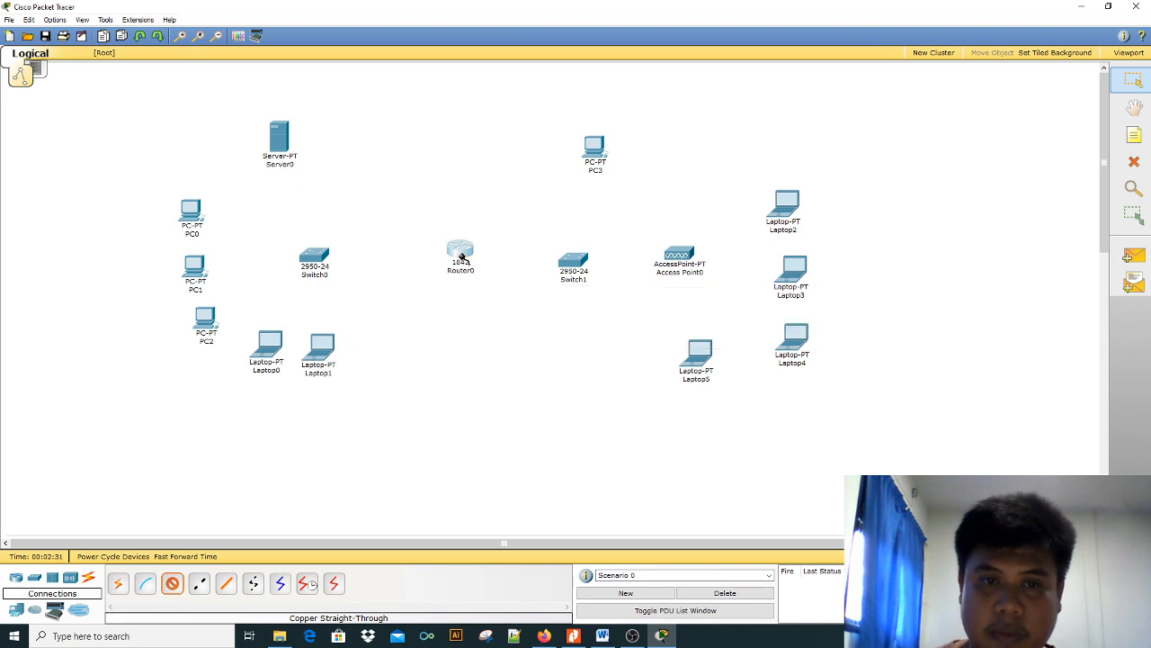
pyautogui.click(462, 260)
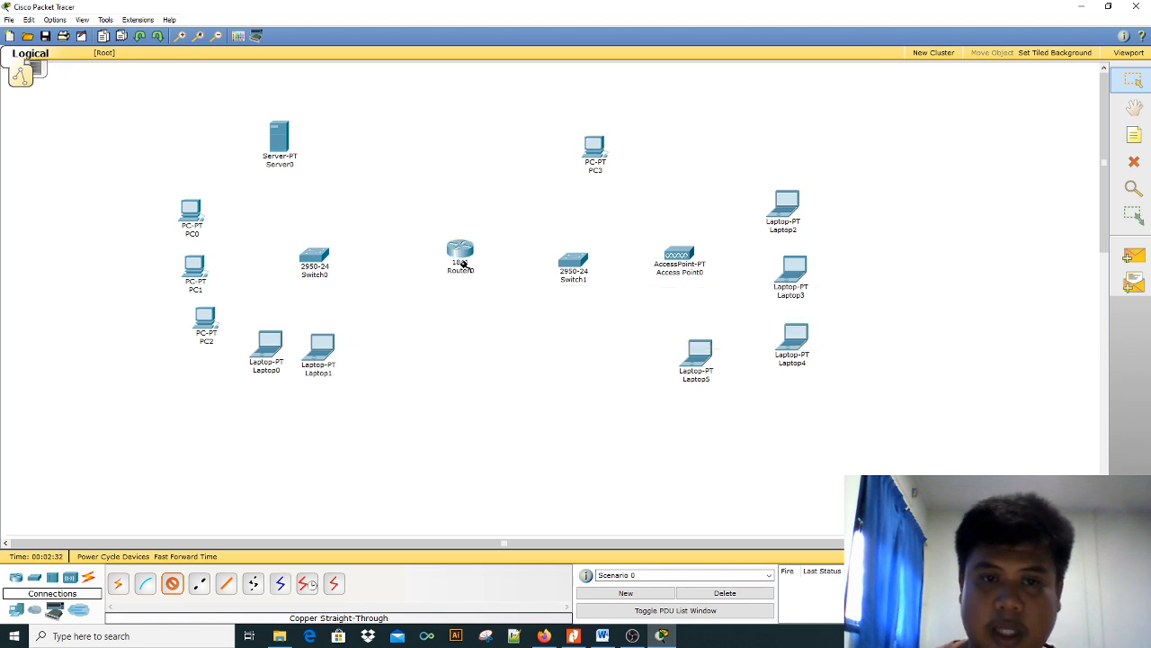
pyautogui.click(318, 261)
pyautogui.click(326, 268)
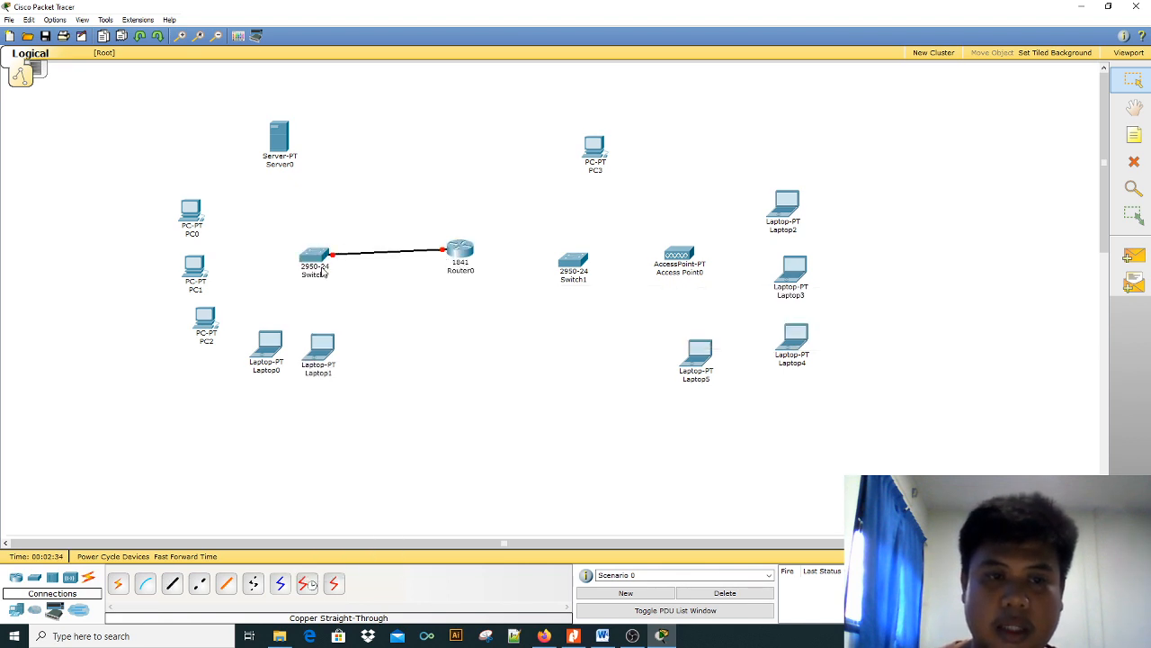
pyautogui.click(1134, 134)
pyautogui.click(407, 230)
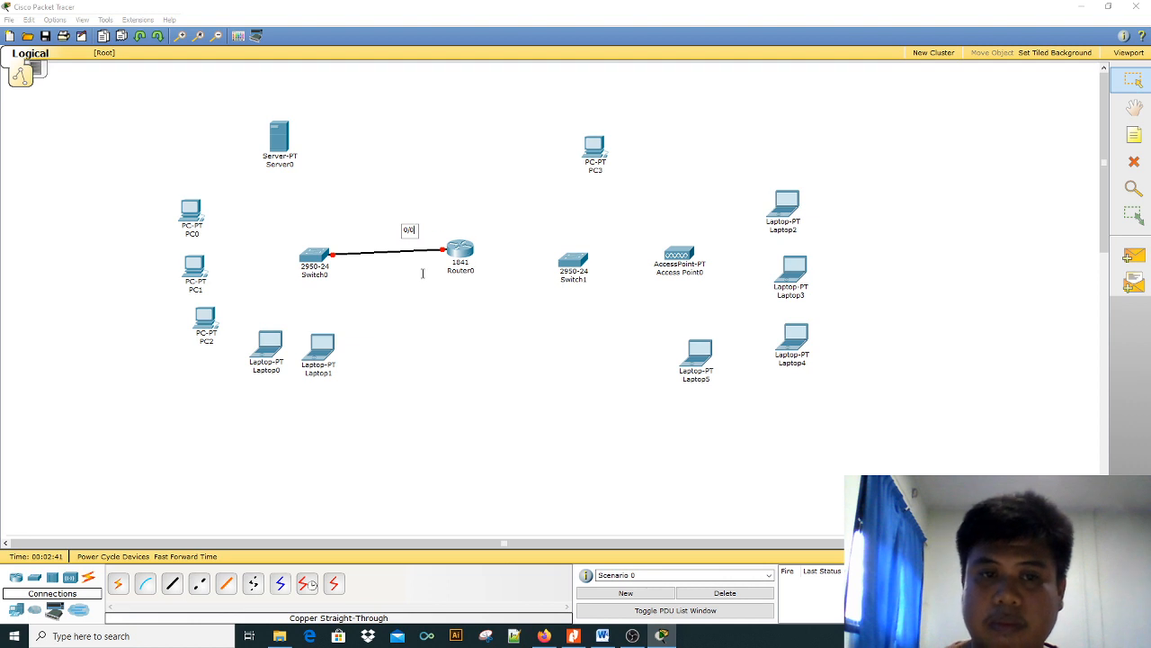
# Connect the router to the right switch with a copper straight-through cable and label the link with the note "0/1"
pyautogui.click(172, 585)
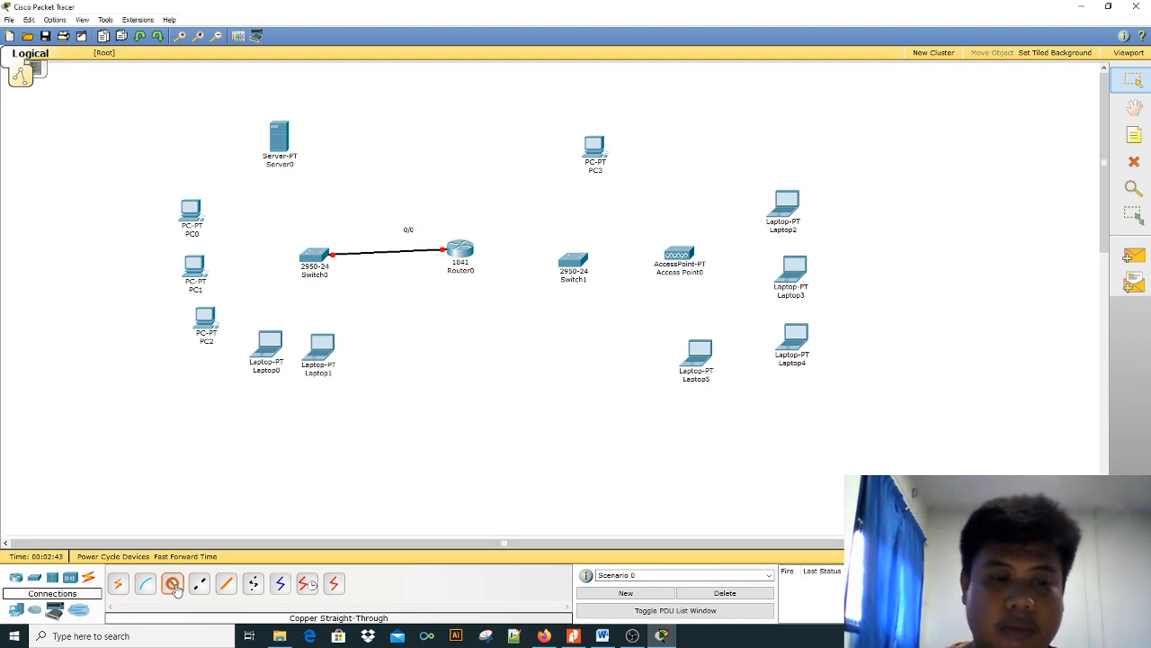
pyautogui.click(468, 260)
pyautogui.click(475, 260)
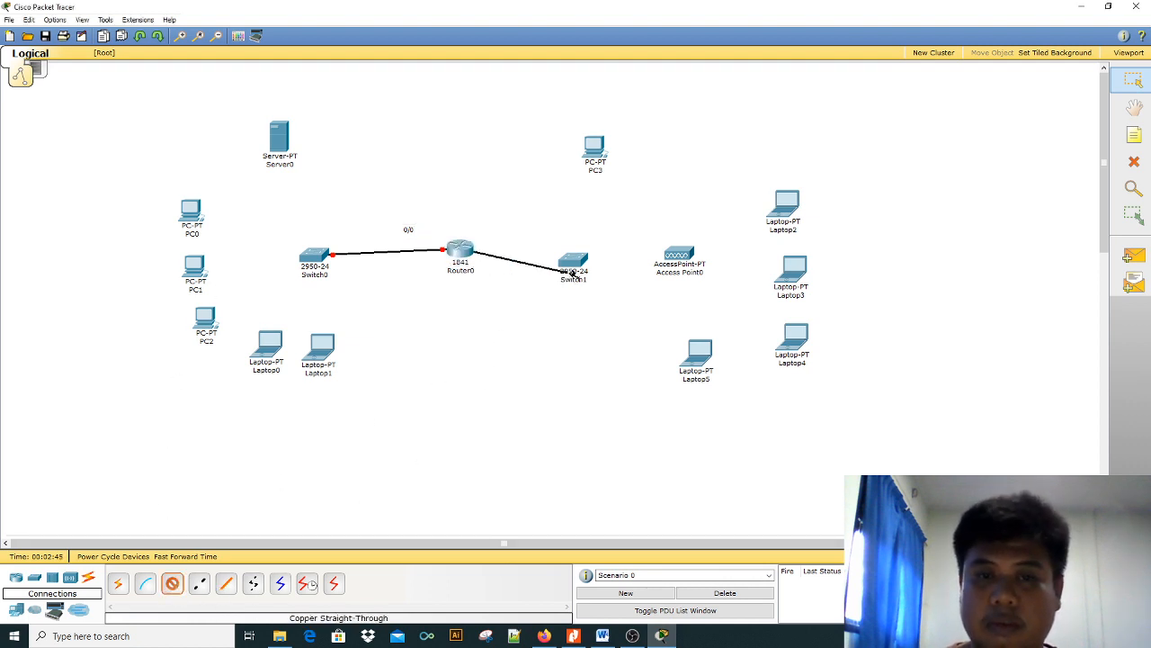
pyautogui.click(572, 262)
pyautogui.click(577, 273)
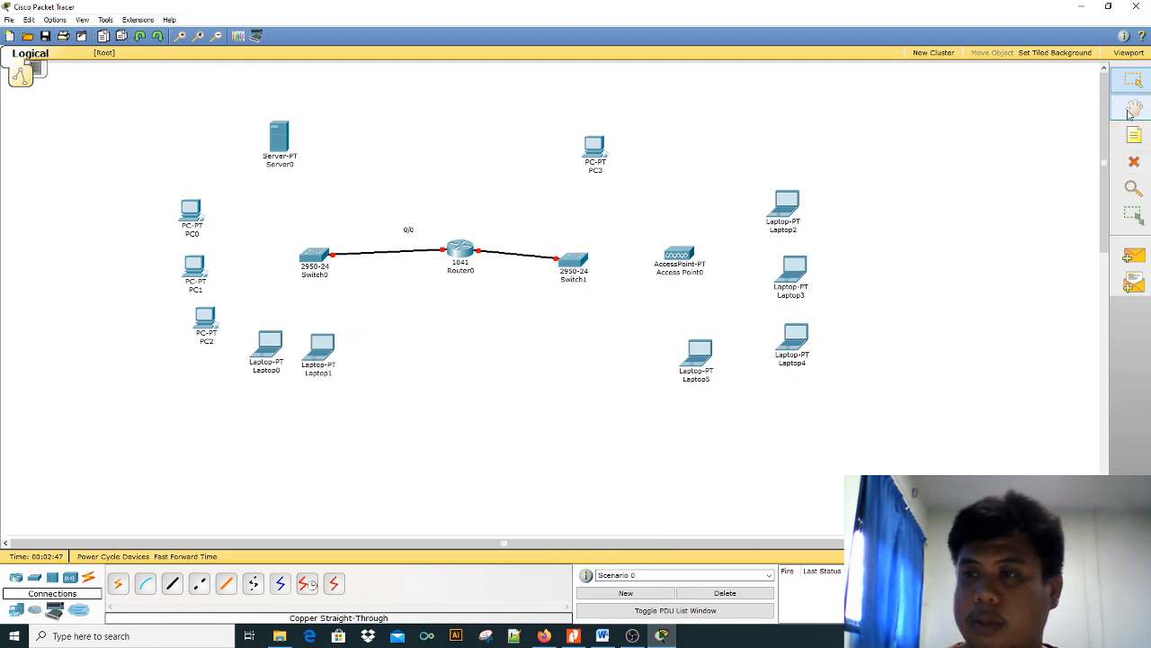
pyautogui.click(484, 232)
pyautogui.write('0/1')
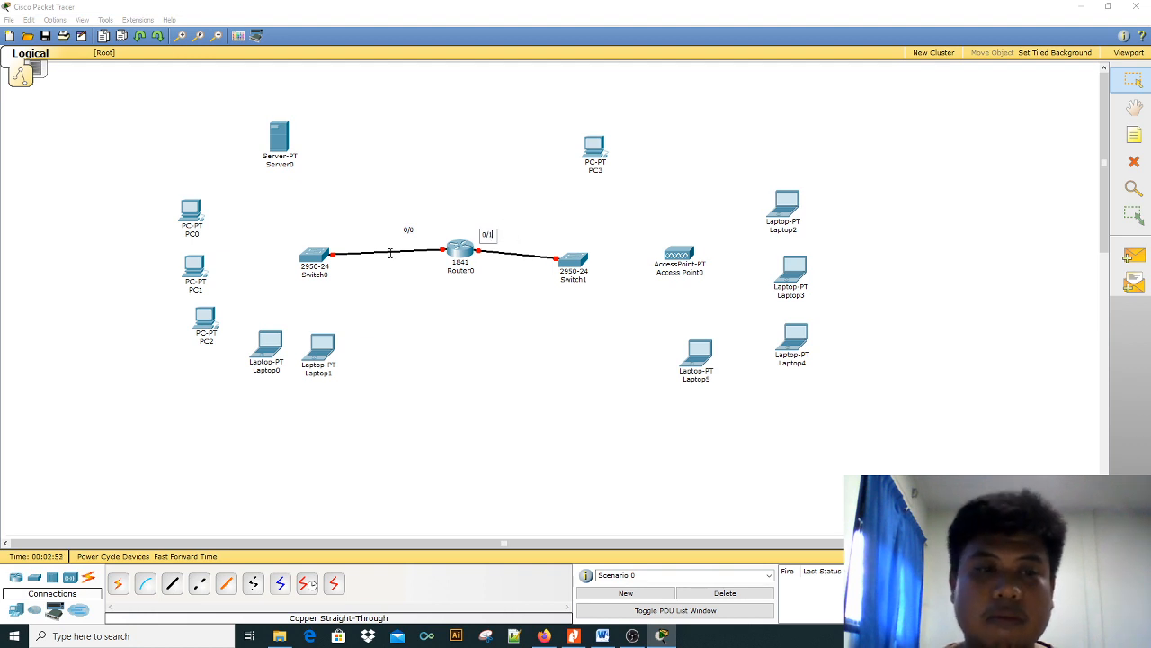
# Connect the server to the left switch's FastEthernet0/2 port with a copper straight-through cable
pyautogui.click(173, 582)
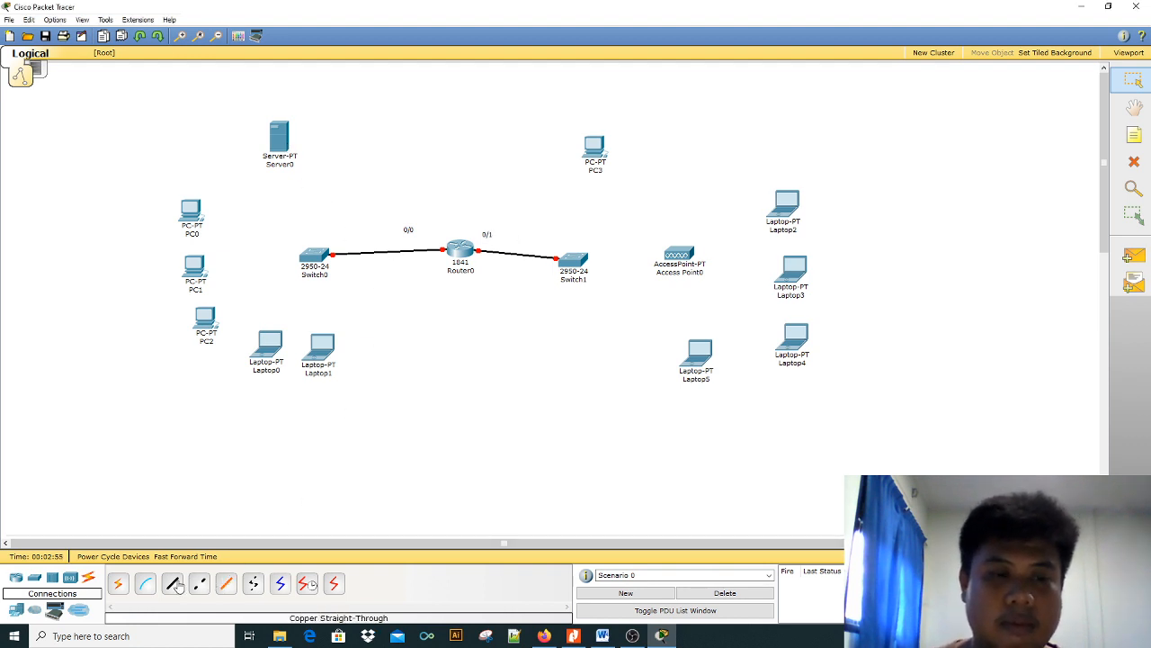
pyautogui.click(286, 153)
pyautogui.click(299, 130)
pyautogui.click(313, 261)
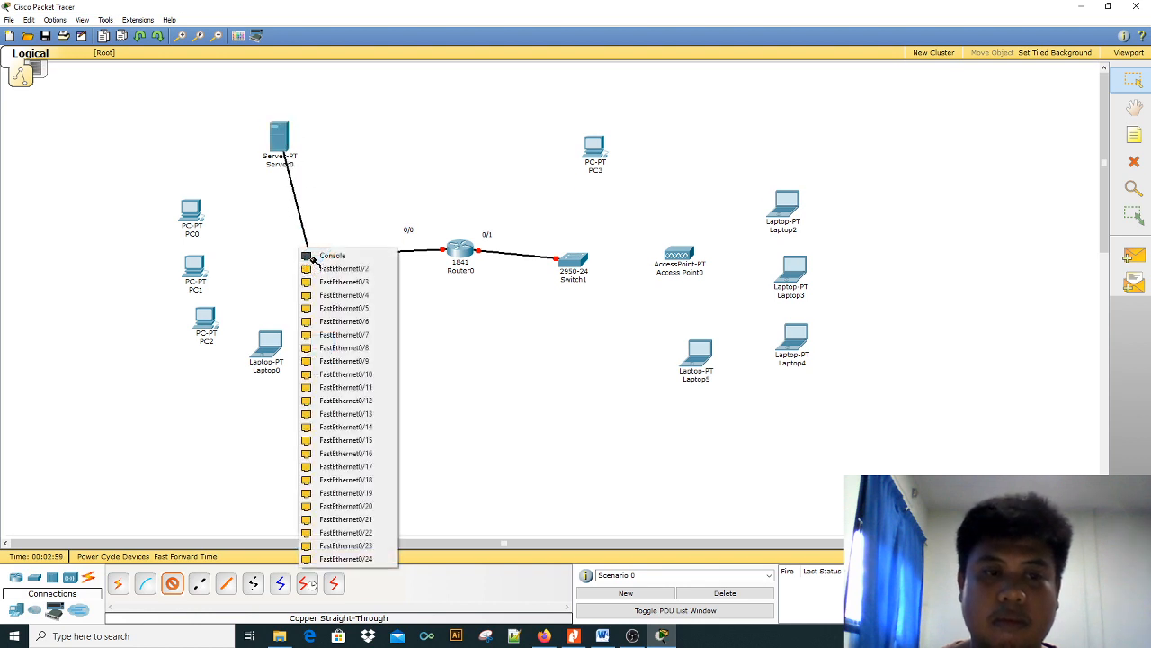
pyautogui.click(321, 272)
# Connect PC0 to the left switch's FastEthernet0/3 port with a copper straight-through cable
pyautogui.click(171, 582)
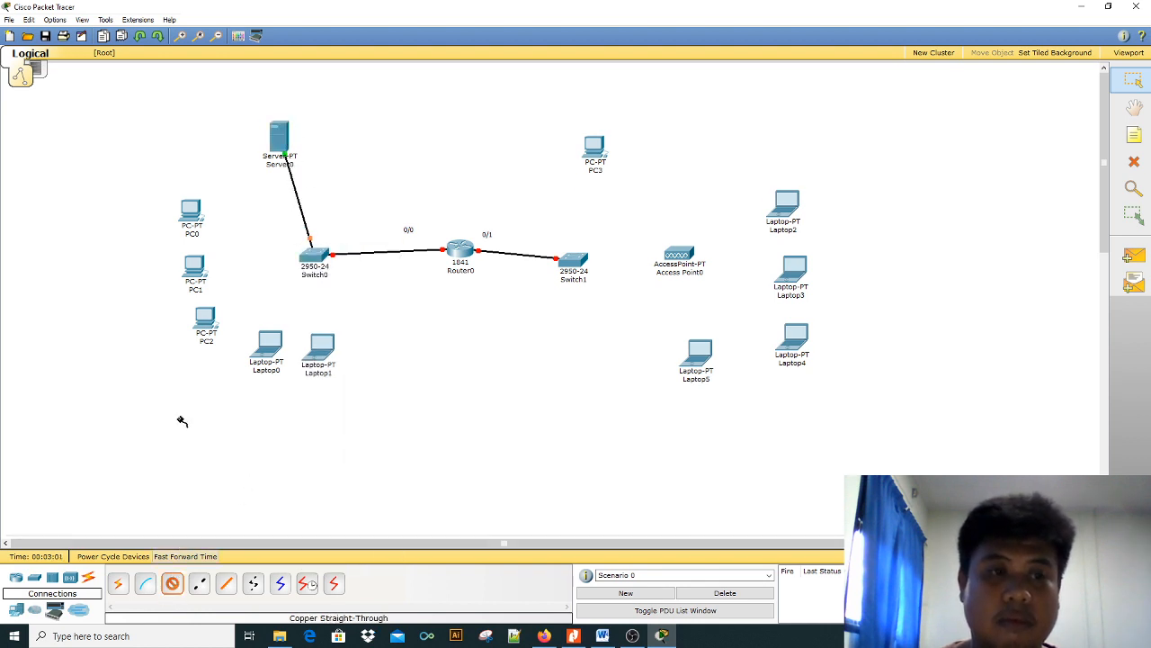
pyautogui.click(195, 211)
pyautogui.click(221, 220)
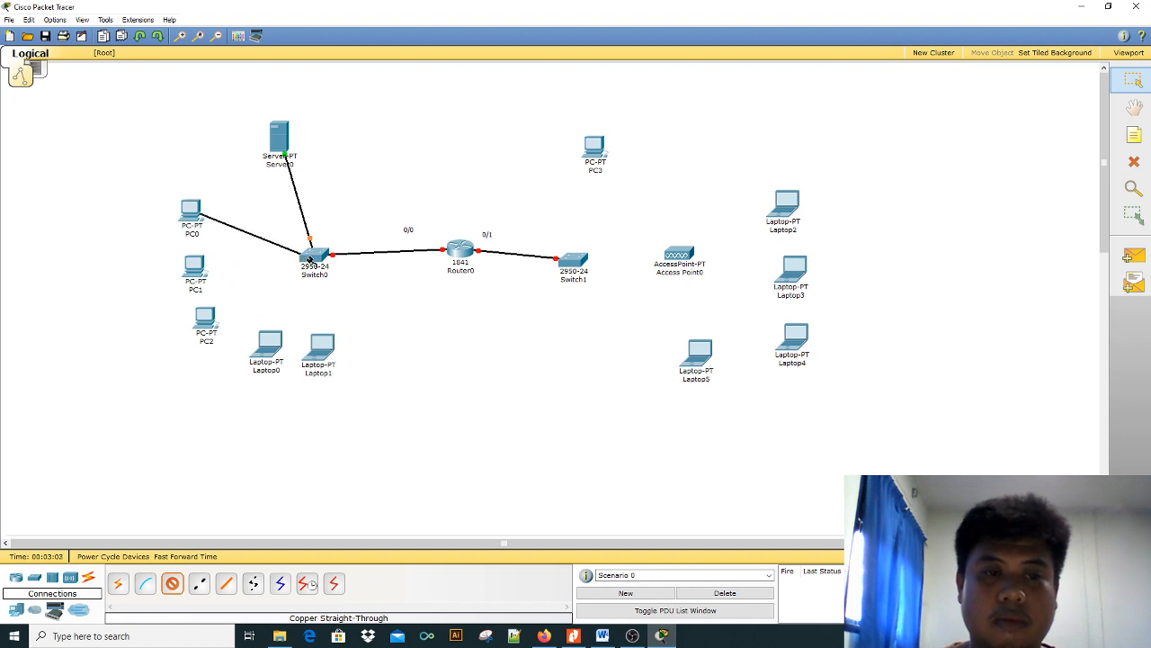
pyautogui.click(308, 253)
pyautogui.click(326, 268)
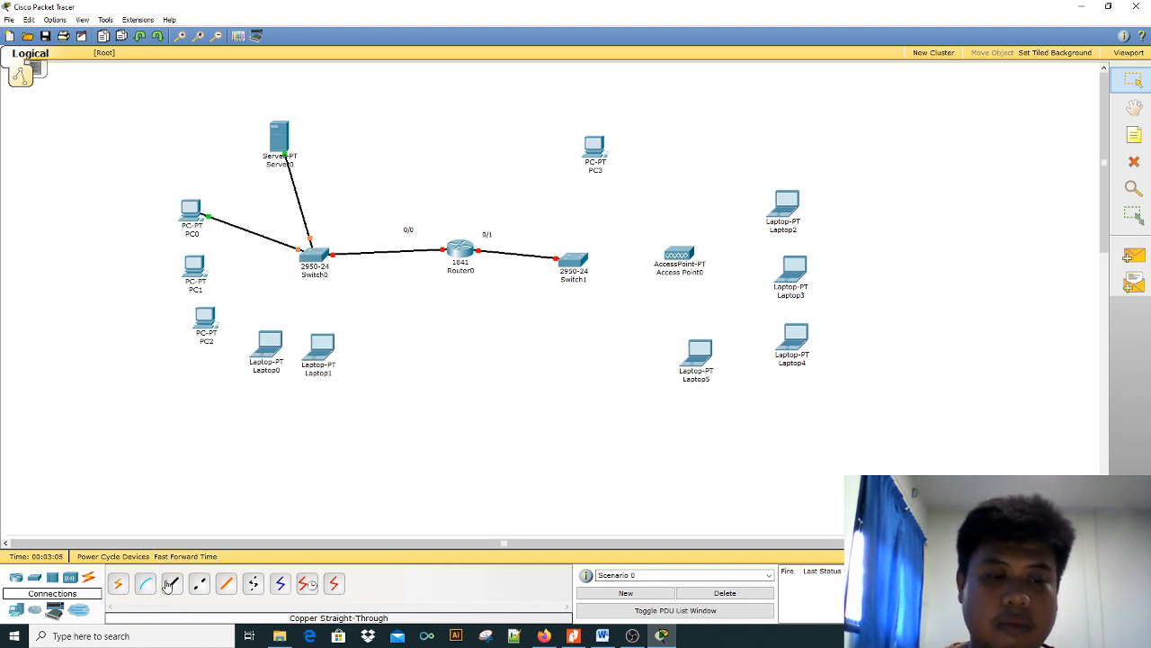
# Connect PC1's FastEthernet port to FastEthernet0/4 on the left switch with a copper straight-through cable
pyautogui.click(171, 583)
pyautogui.click(204, 266)
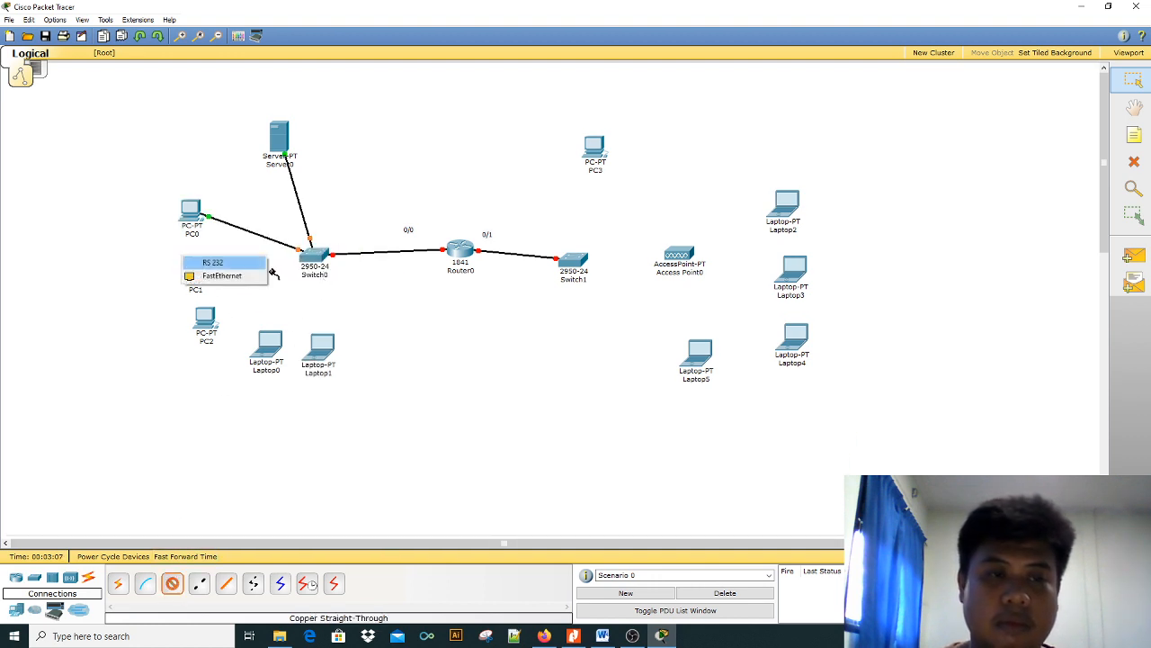
pyautogui.click(225, 274)
pyautogui.click(310, 261)
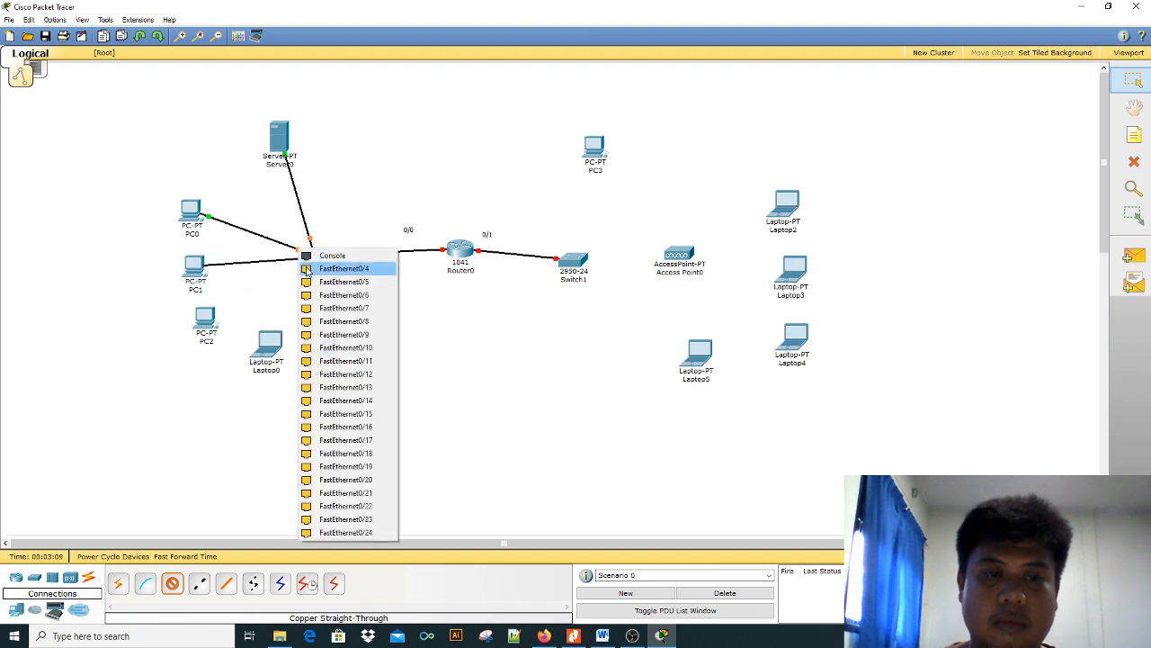
pyautogui.click(315, 268)
# Connect PC2 to the left switch's FastEthernet0/5 port with a copper straight-through cable
pyautogui.click(172, 583)
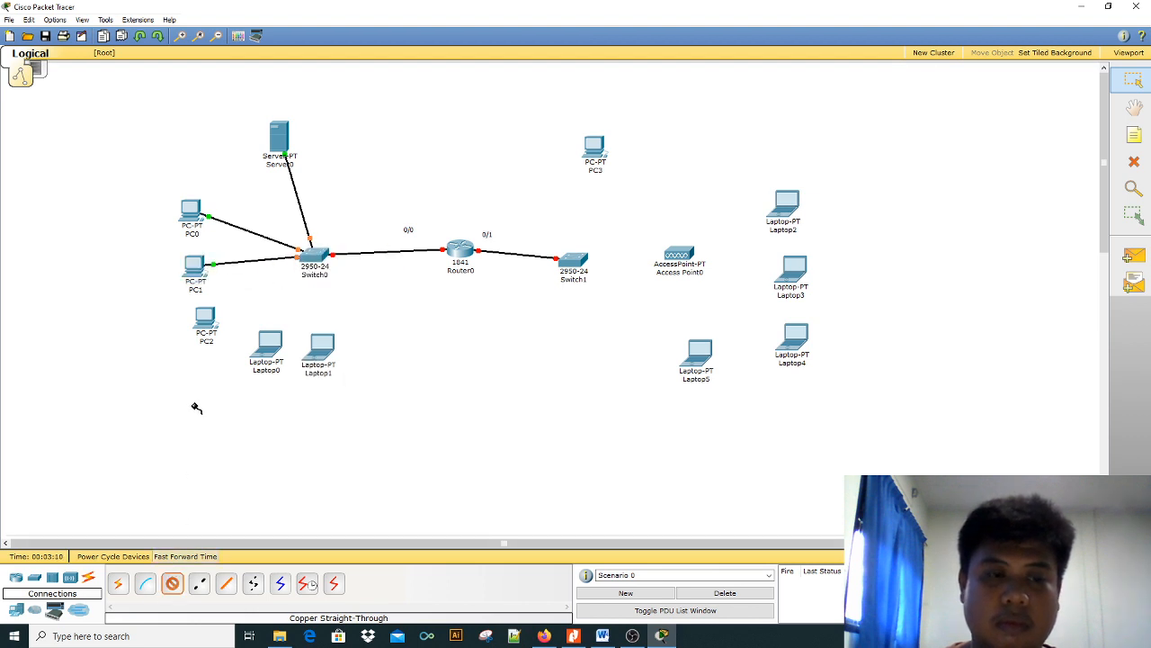
pyautogui.click(206, 321)
pyautogui.click(229, 327)
pyautogui.click(306, 260)
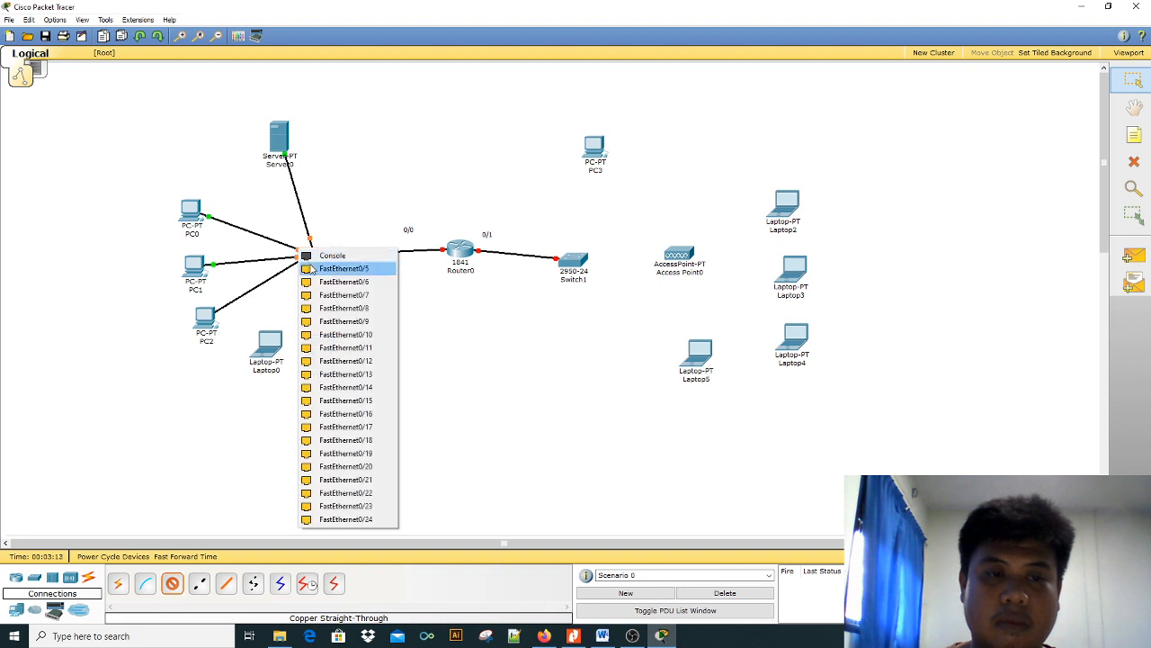
pyautogui.click(314, 268)
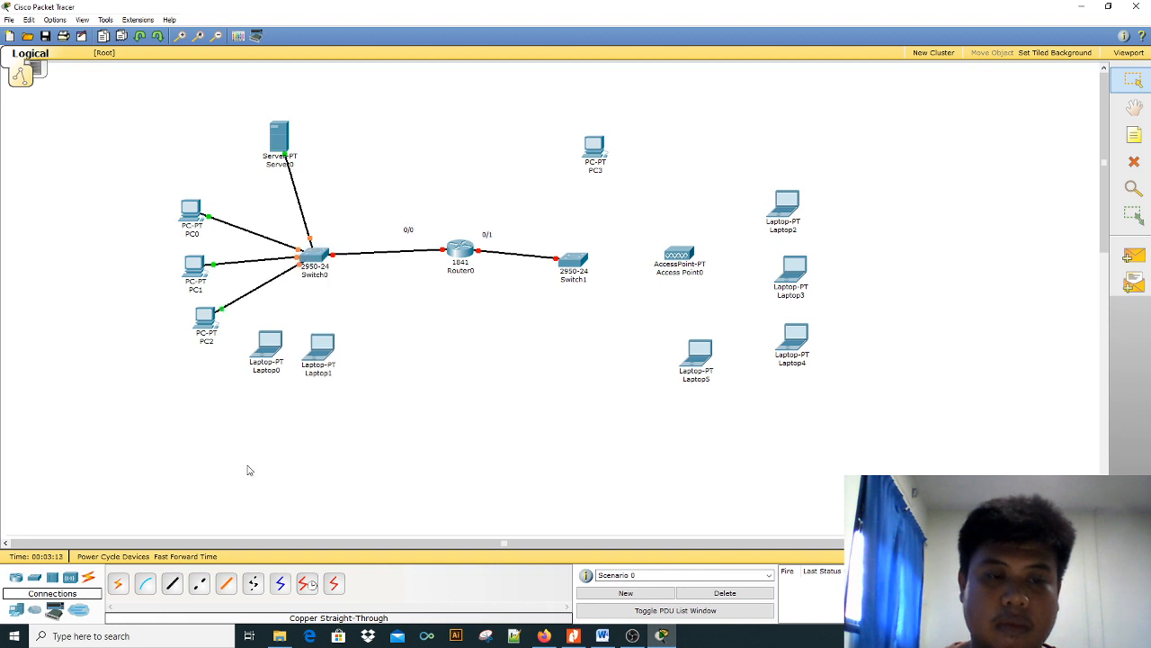
# Connect Laptop0 and Laptop1 to the left switch's FastEthernet0/6 and FastEthernet0/7 ports with copper straight-through cables
pyautogui.click(274, 349)
pyautogui.click(286, 354)
pyautogui.click(312, 261)
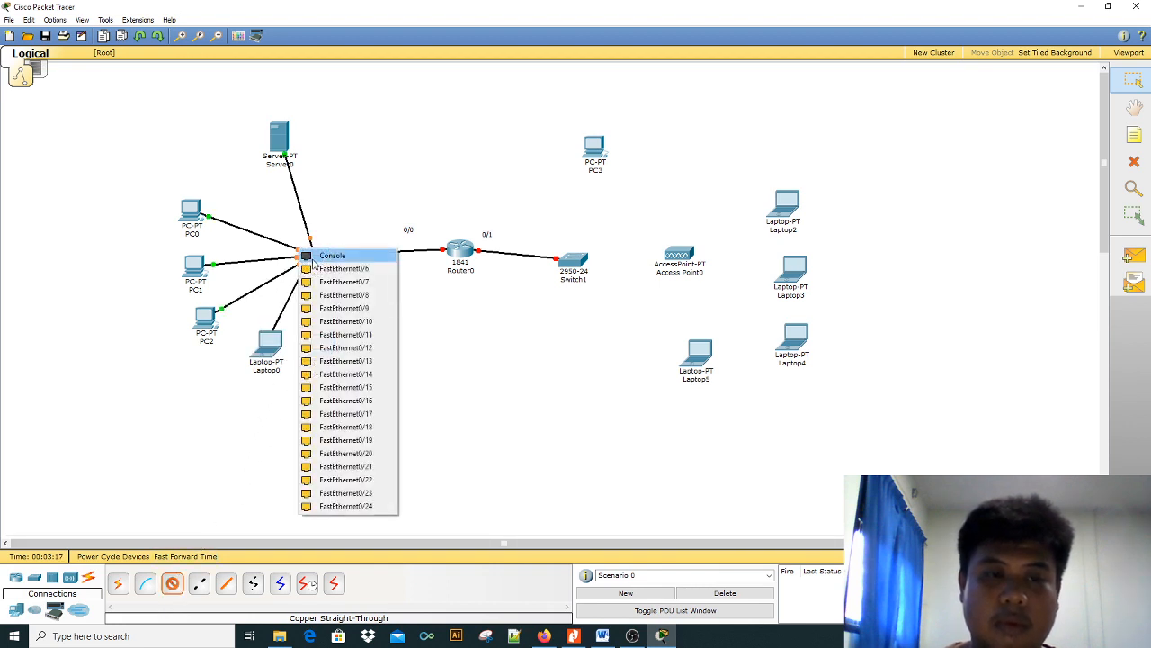
pyautogui.click(315, 268)
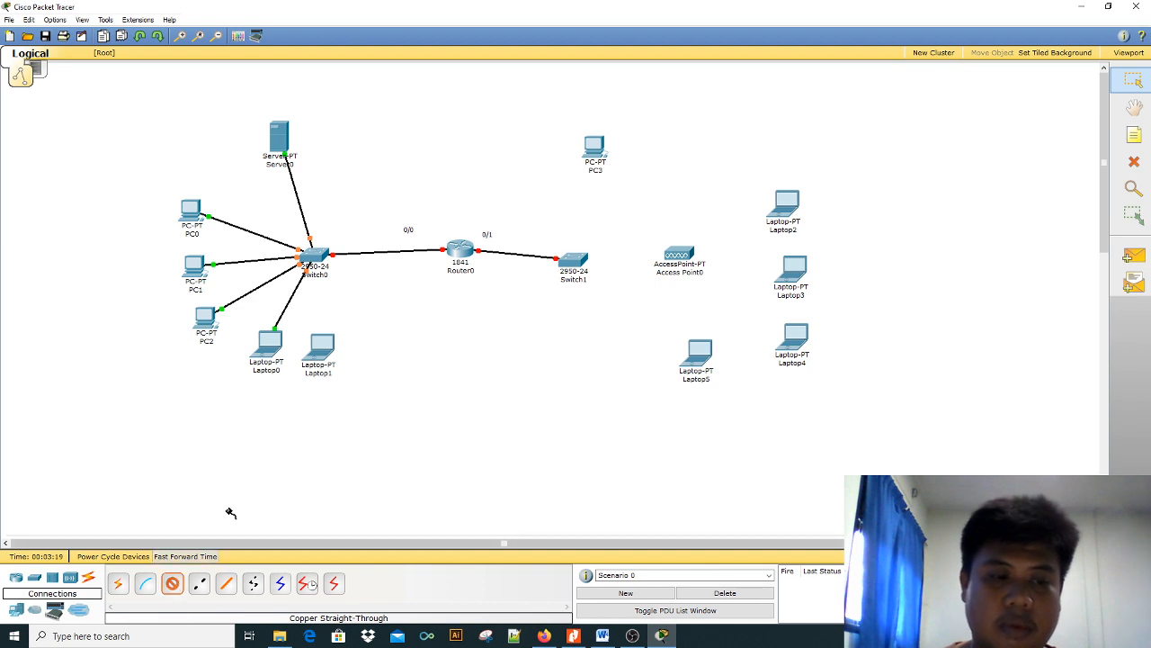
pyautogui.click(319, 364)
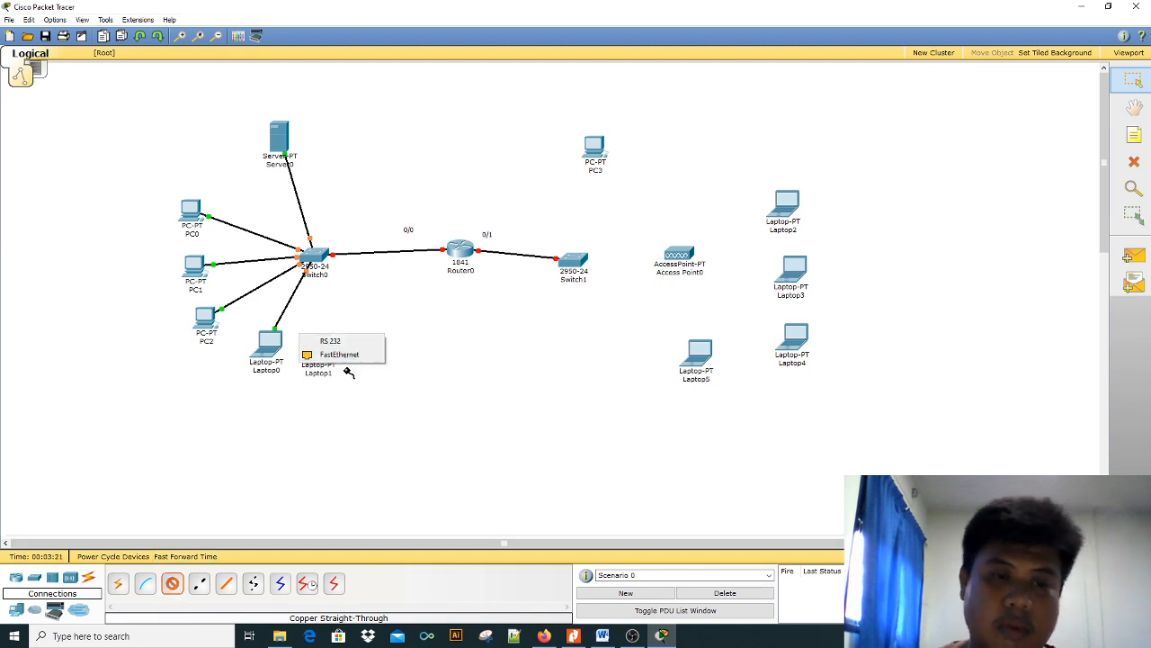
pyautogui.click(344, 356)
pyautogui.click(315, 260)
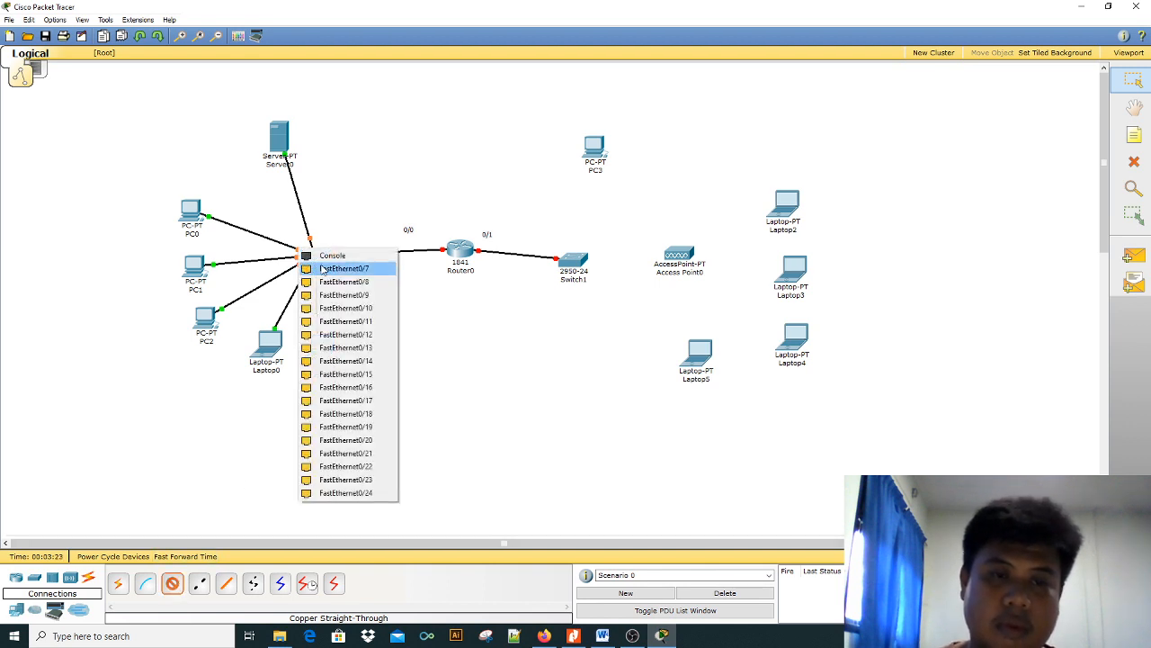
pyautogui.click(325, 268)
# Connect PC3 to the right switch with a copper straight-through cable
pyautogui.click(172, 583)
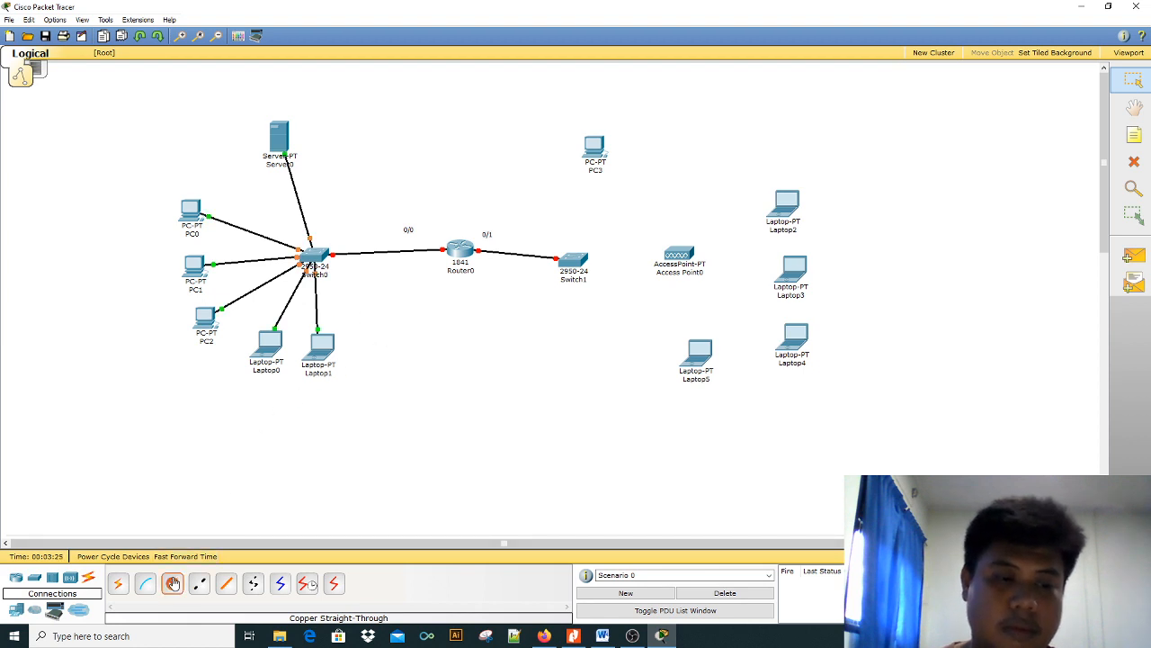
pyautogui.click(594, 149)
pyautogui.click(600, 157)
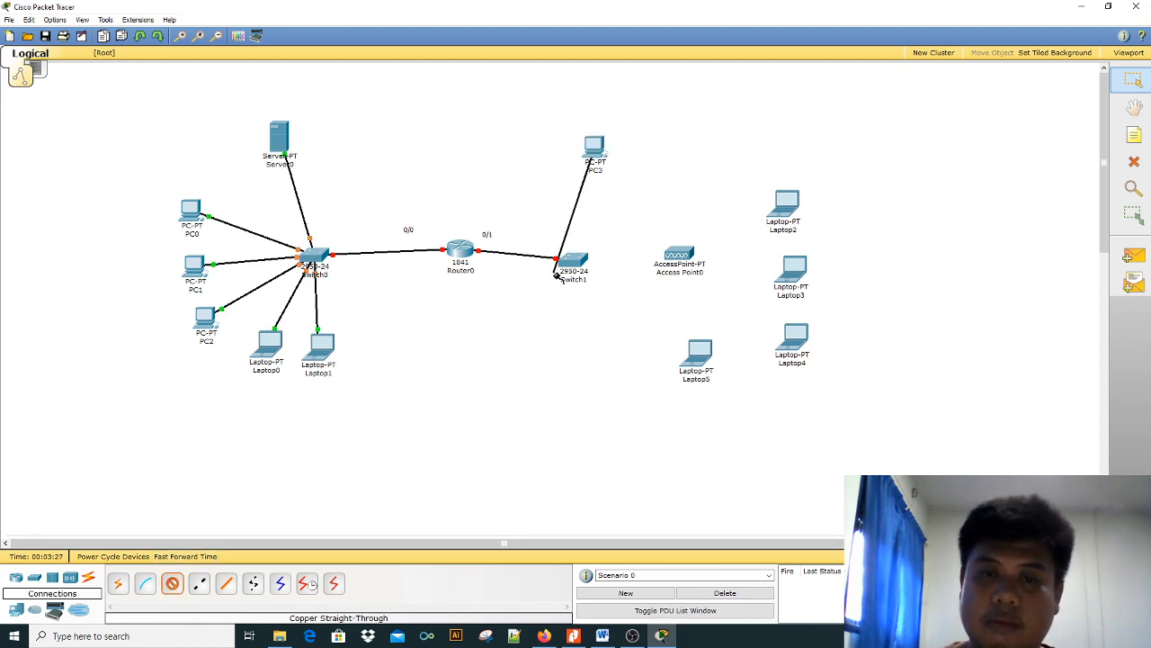
pyautogui.click(574, 259)
pyautogui.click(585, 272)
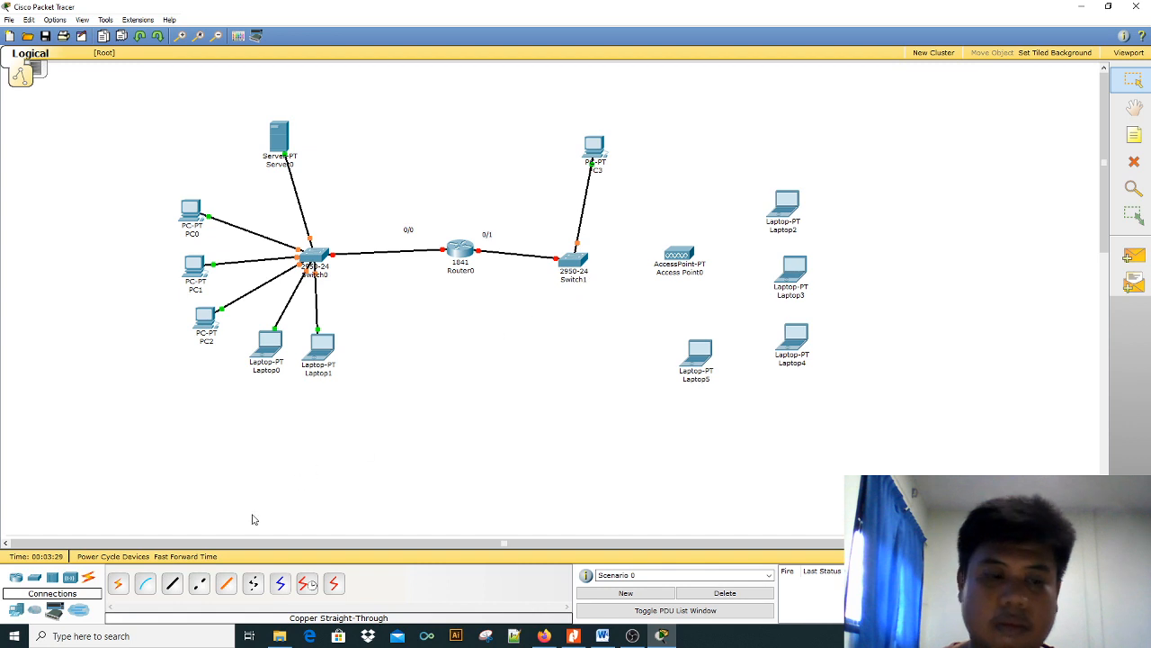
# Connect the access point to the right switch with a copper straight-through cable
pyautogui.click(171, 583)
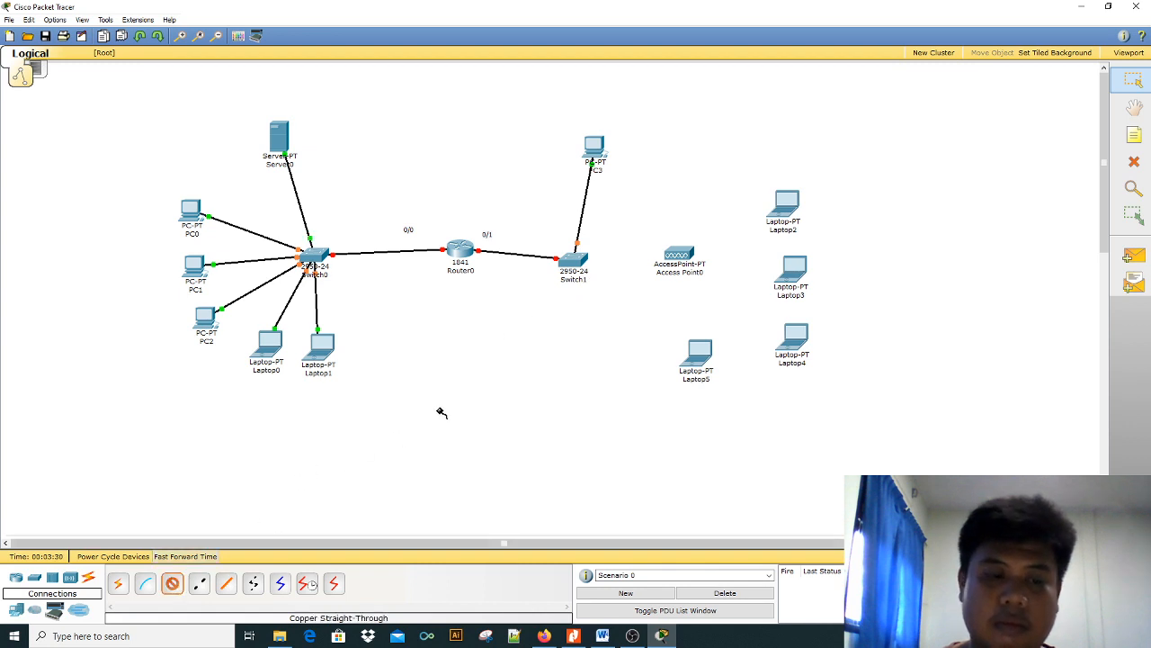
pyautogui.click(681, 256)
pyautogui.click(683, 257)
pyautogui.click(578, 262)
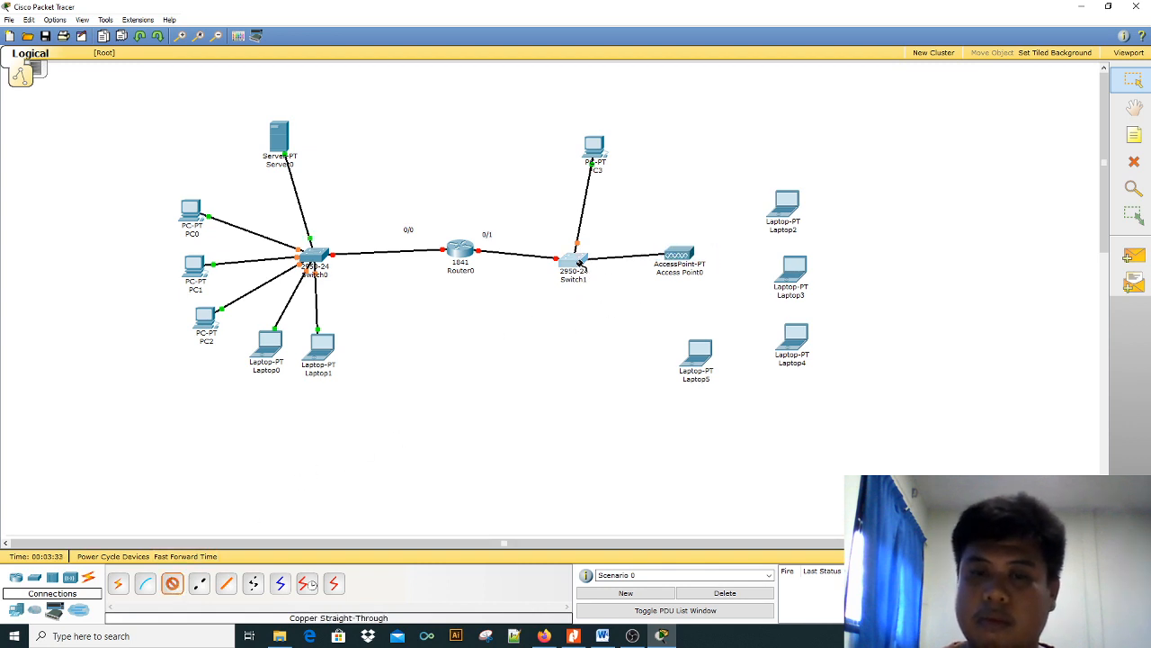
pyautogui.click(589, 273)
# Move the access point and PC3 closer to the right switch and gather the four wireless laptops in an arc around the access point
pyautogui.moveTo(682, 261); pyautogui.dragTo(649, 258)
pyautogui.moveTo(596, 151); pyautogui.dragTo(600, 198)
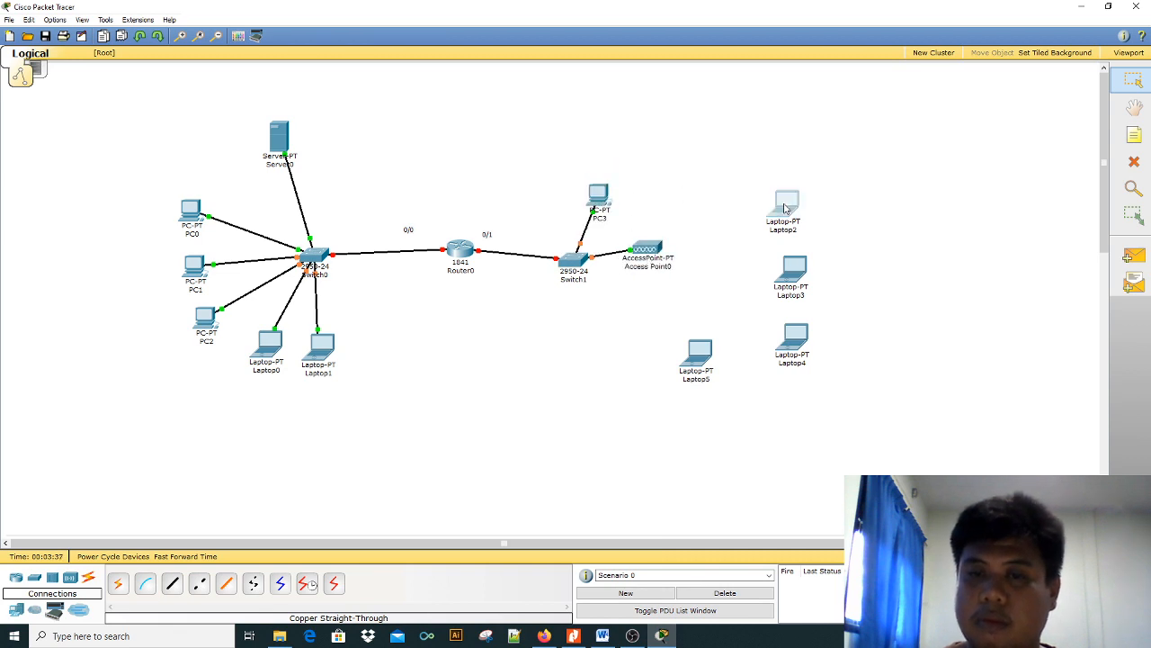
pyautogui.moveTo(784, 208); pyautogui.dragTo(699, 185)
pyautogui.moveTo(781, 278); pyautogui.dragTo(720, 236)
pyautogui.moveTo(800, 334); pyautogui.dragTo(734, 285)
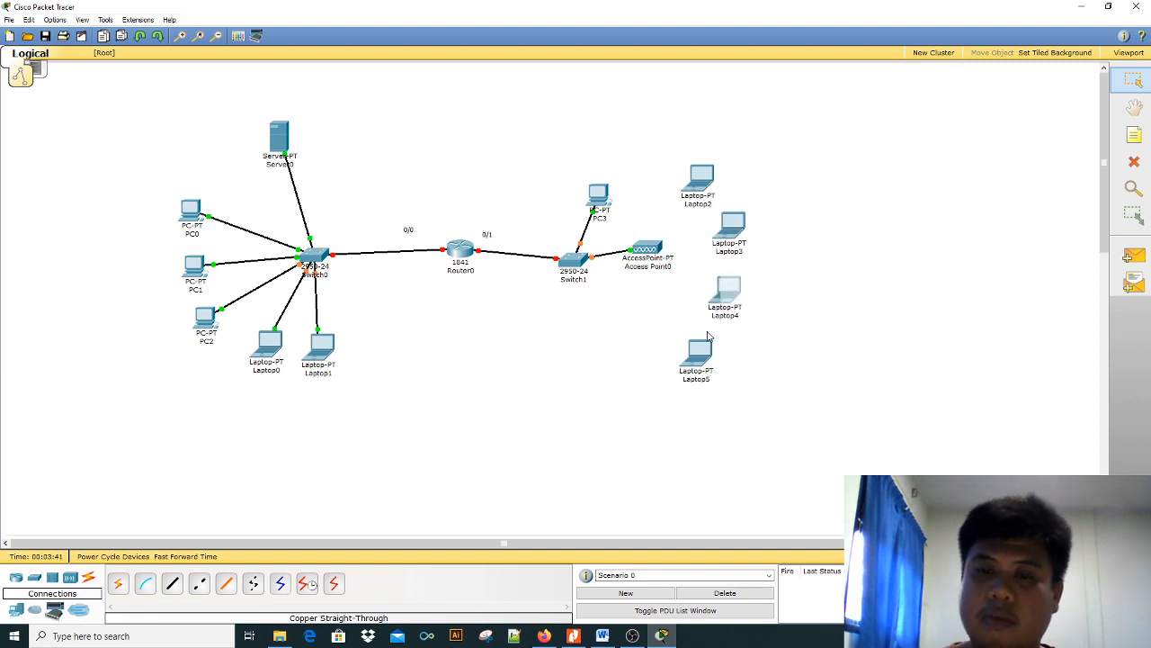
pyautogui.moveTo(709, 353); pyautogui.dragTo(684, 340)
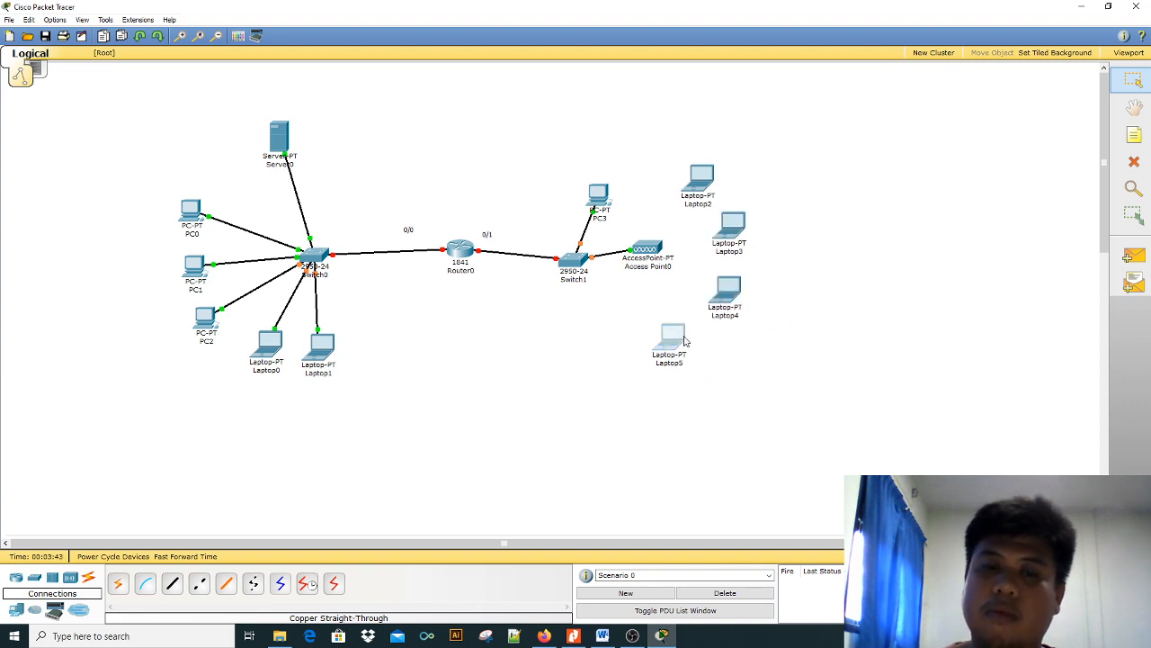
# Draw an unfilled cyan rectangle around the right switch, PC3, the access point and the four laptops
pyautogui.click(239, 36)
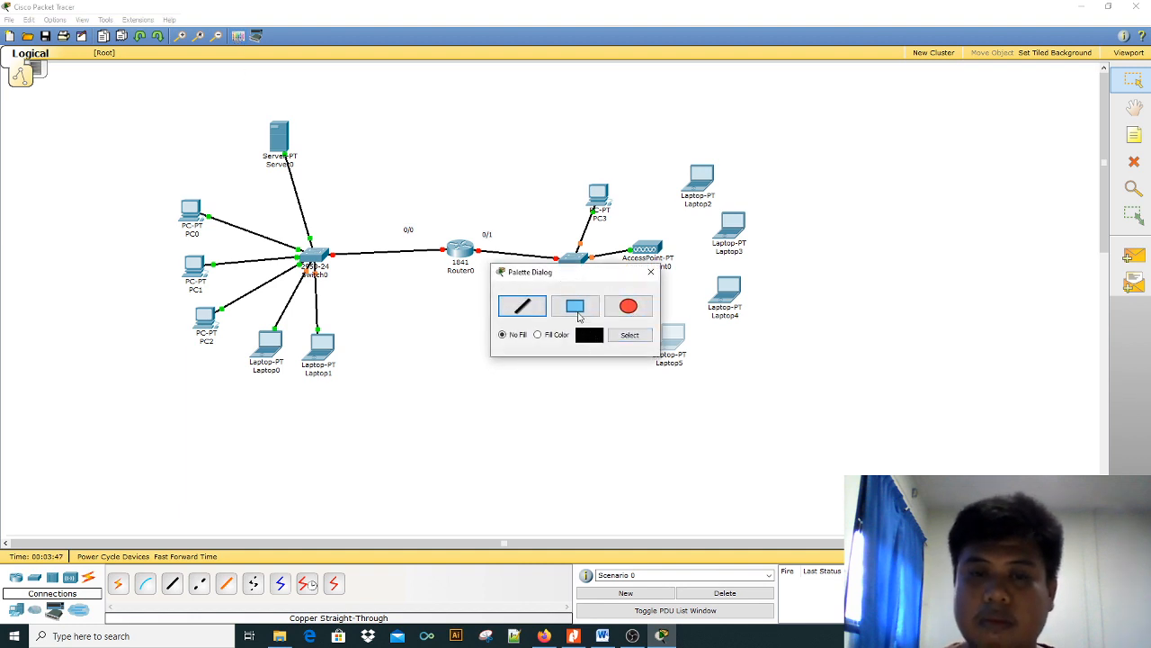
pyautogui.click(576, 307)
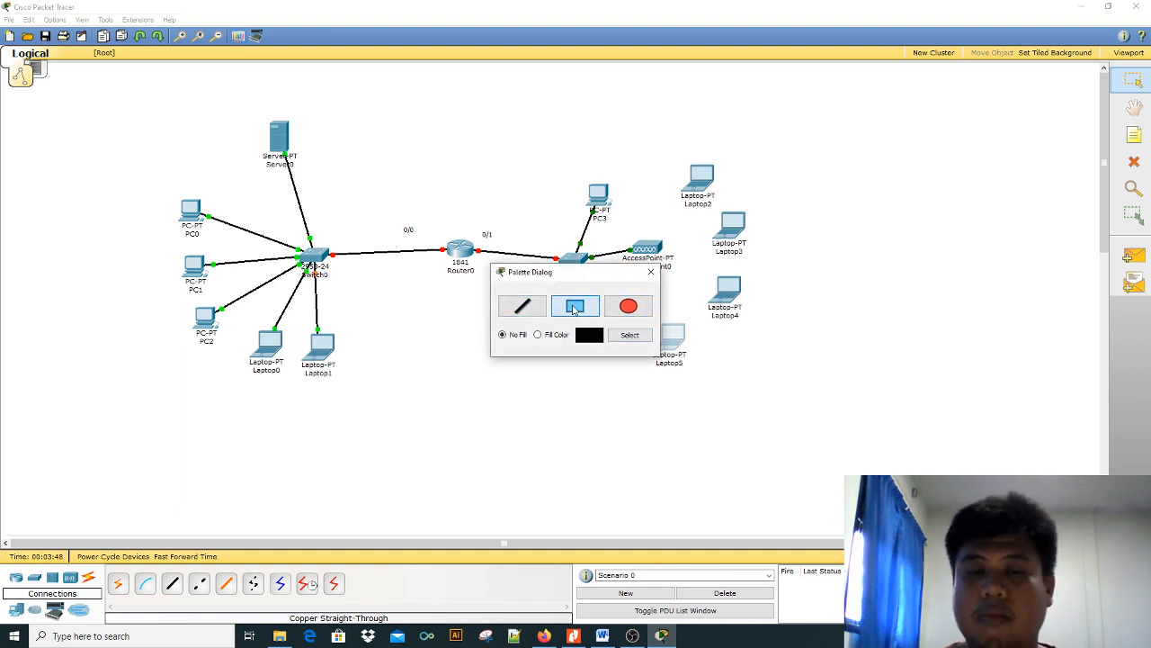
pyautogui.click(630, 335)
pyautogui.click(541, 303)
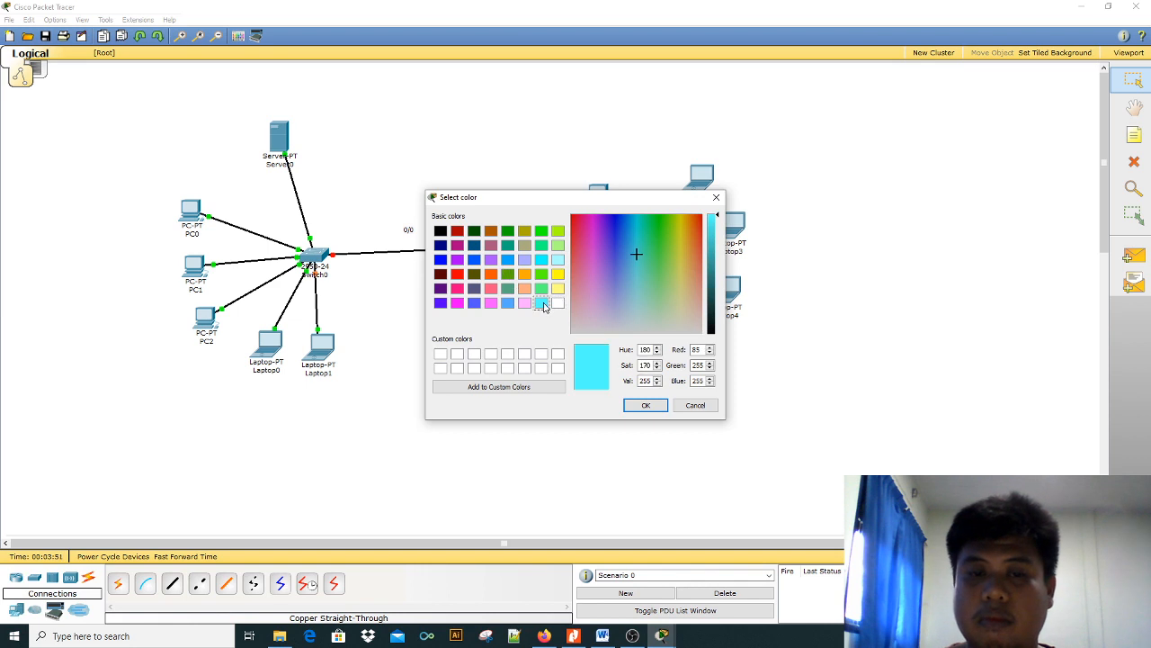
pyautogui.click(647, 406)
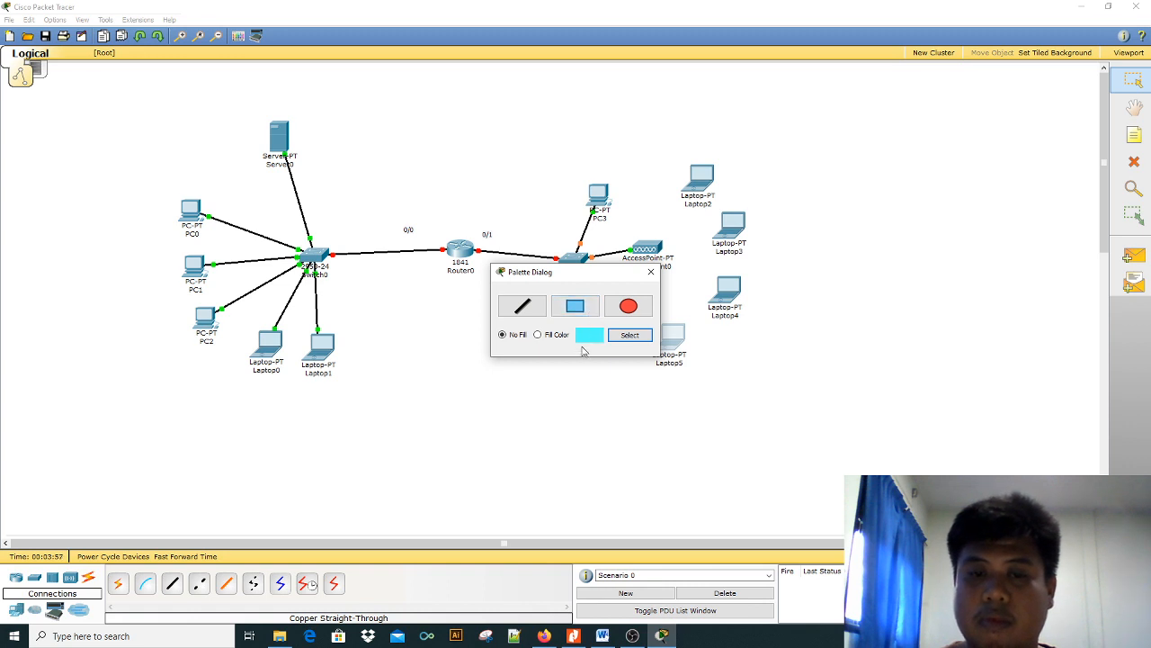
pyautogui.click(650, 273)
pyautogui.moveTo(523, 145); pyautogui.dragTo(820, 413)
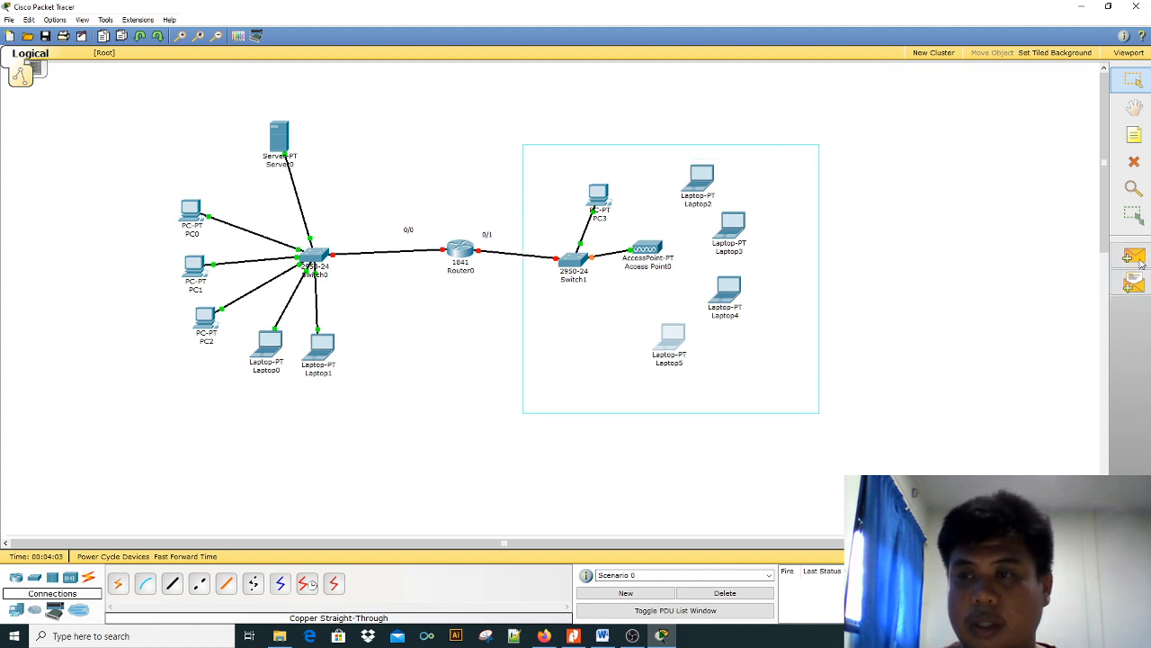
# Add the note "RUANG B" inside the cyan rectangle, below its laptops
pyautogui.click(1135, 134)
pyautogui.click(647, 396)
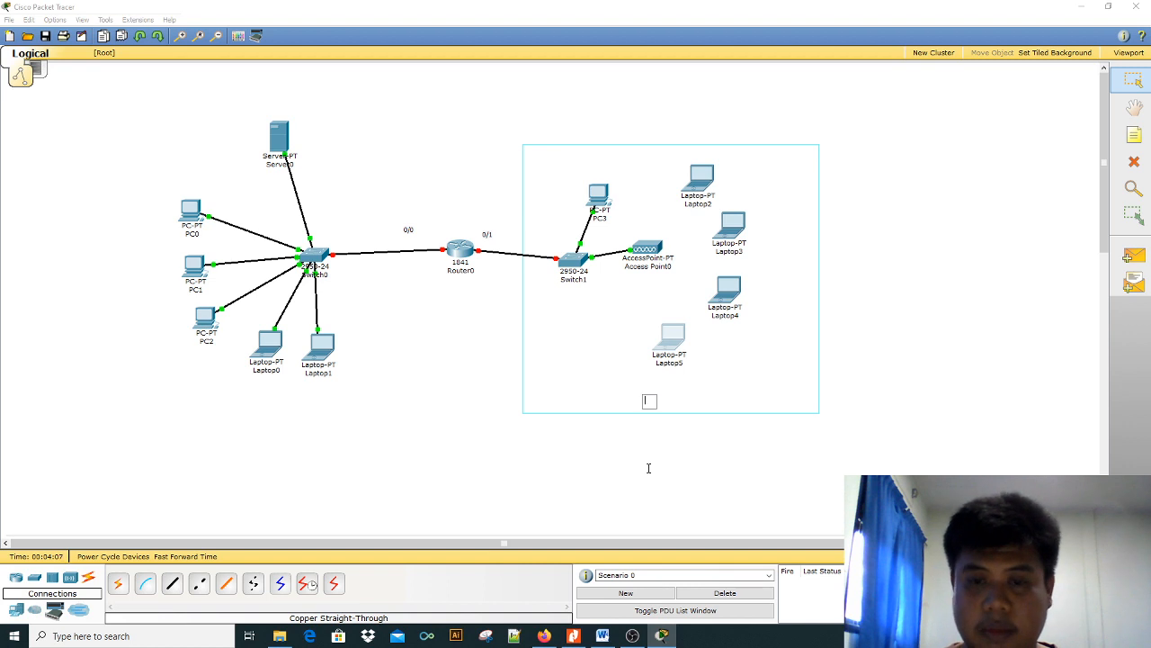
pyautogui.write('RUANG B')
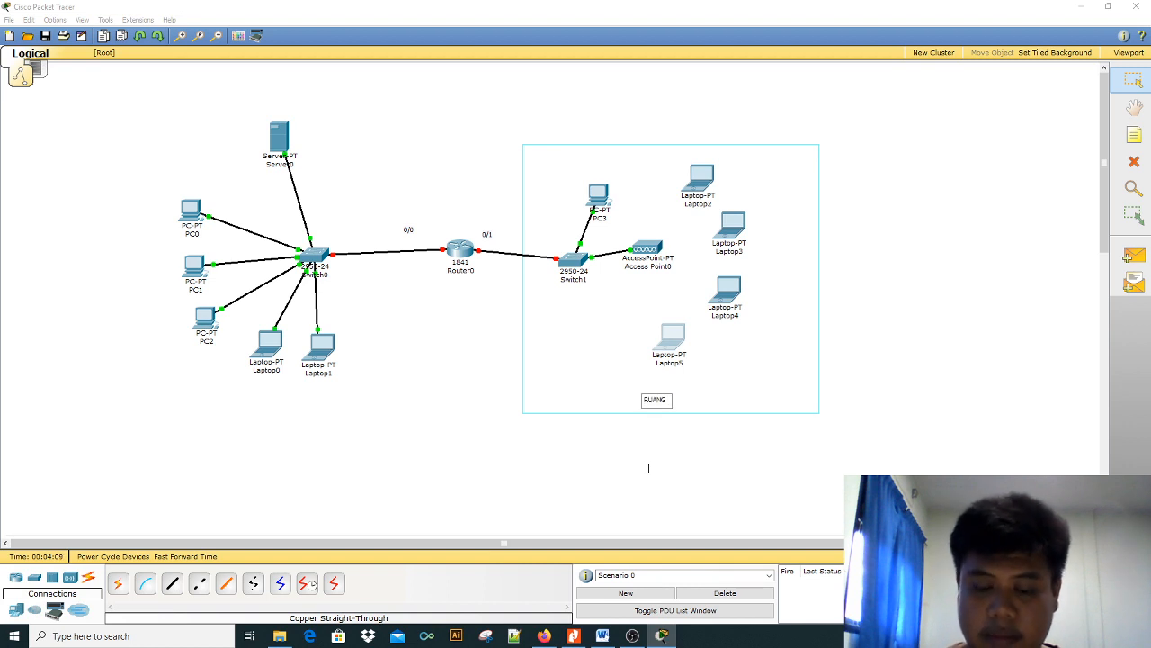
# Draw an unfilled blue rectangle around the left switch, the server, PC0 to PC2, Laptop0 and Laptop1
pyautogui.click(238, 36)
pyautogui.click(575, 307)
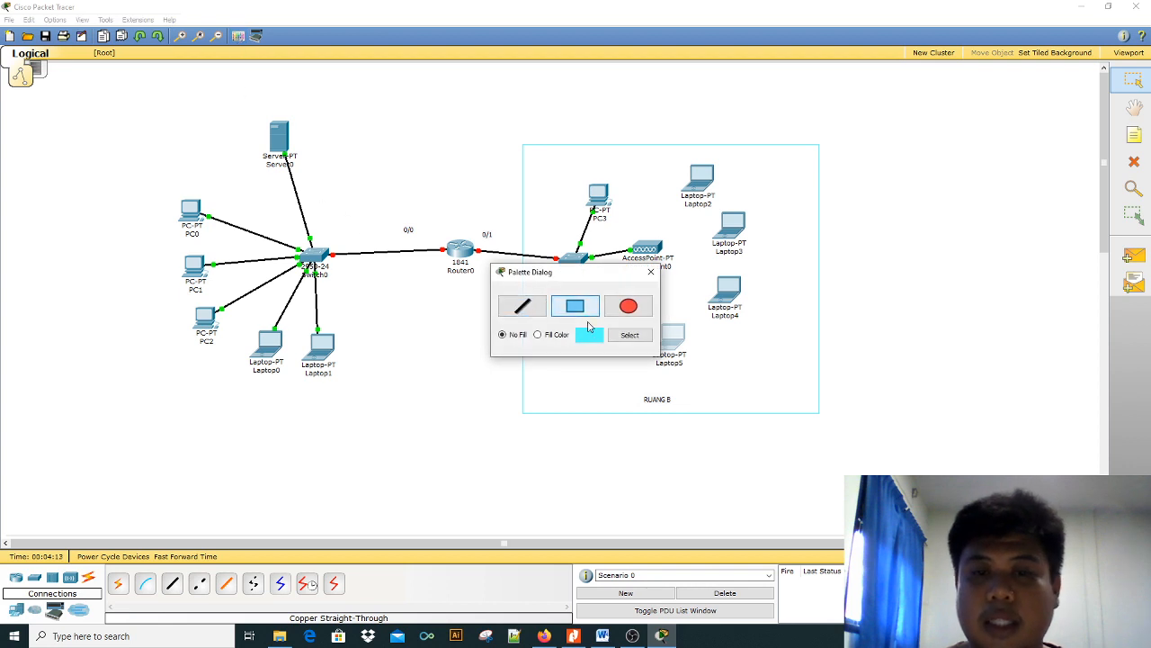
pyautogui.click(630, 335)
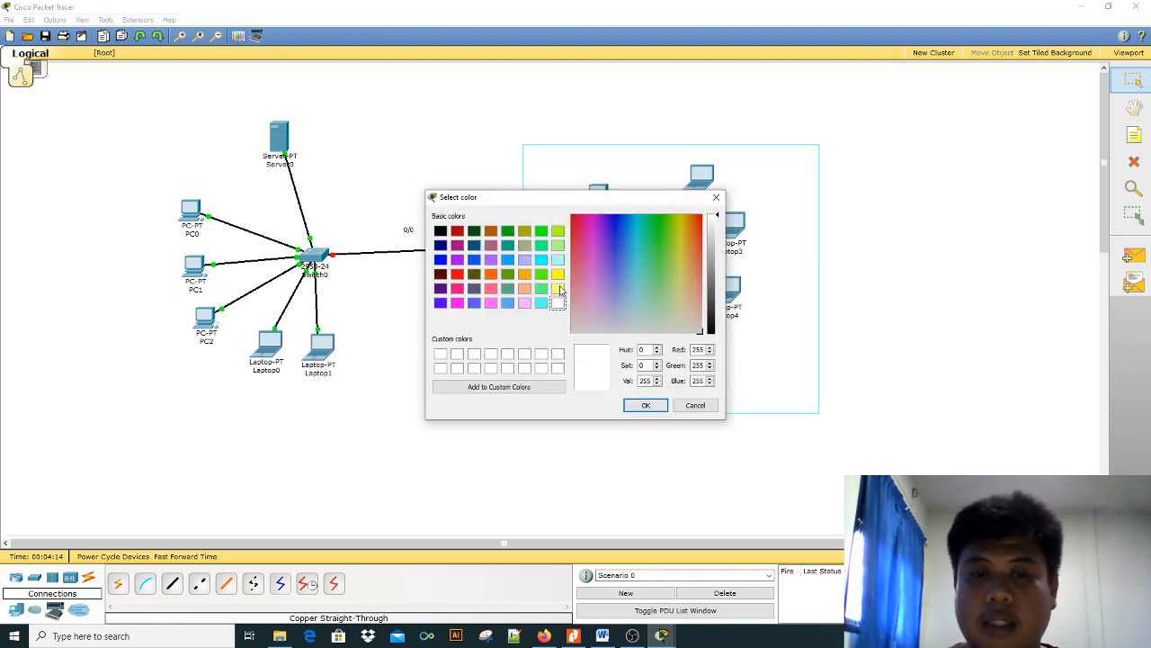
pyautogui.click(439, 260)
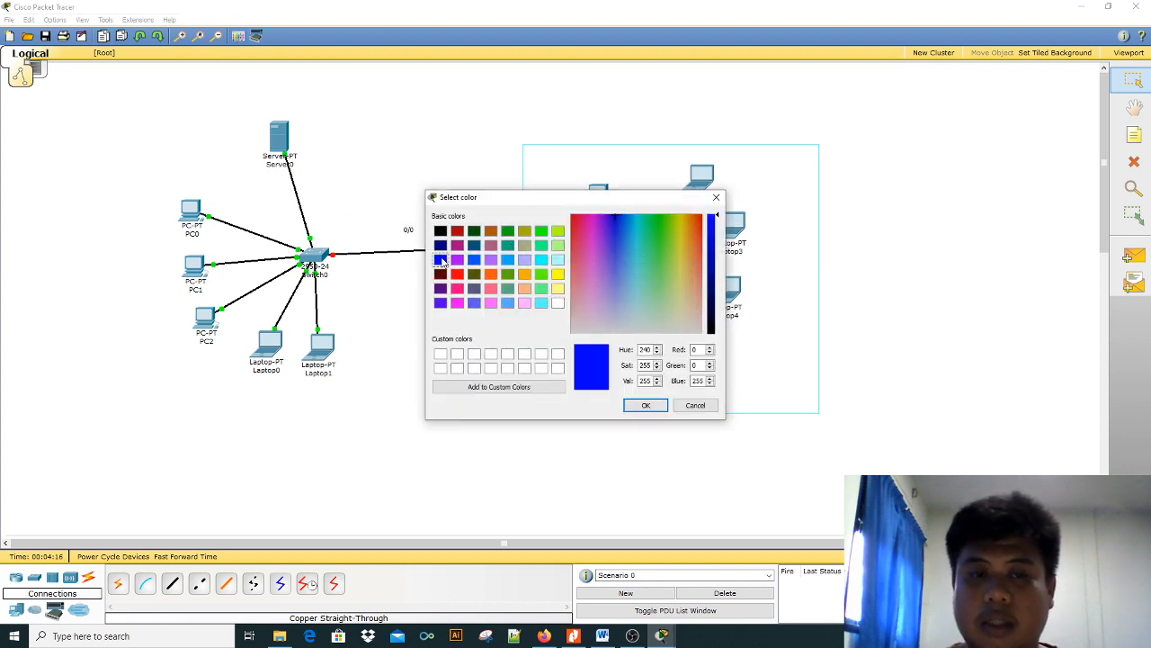
pyautogui.click(630, 405)
pyautogui.moveTo(142, 93)
pyautogui.mouseDown()
pyautogui.moveTo(331, 126)
pyautogui.moveTo(390, 367)
pyautogui.moveTo(393, 441)
pyautogui.mouseUp()
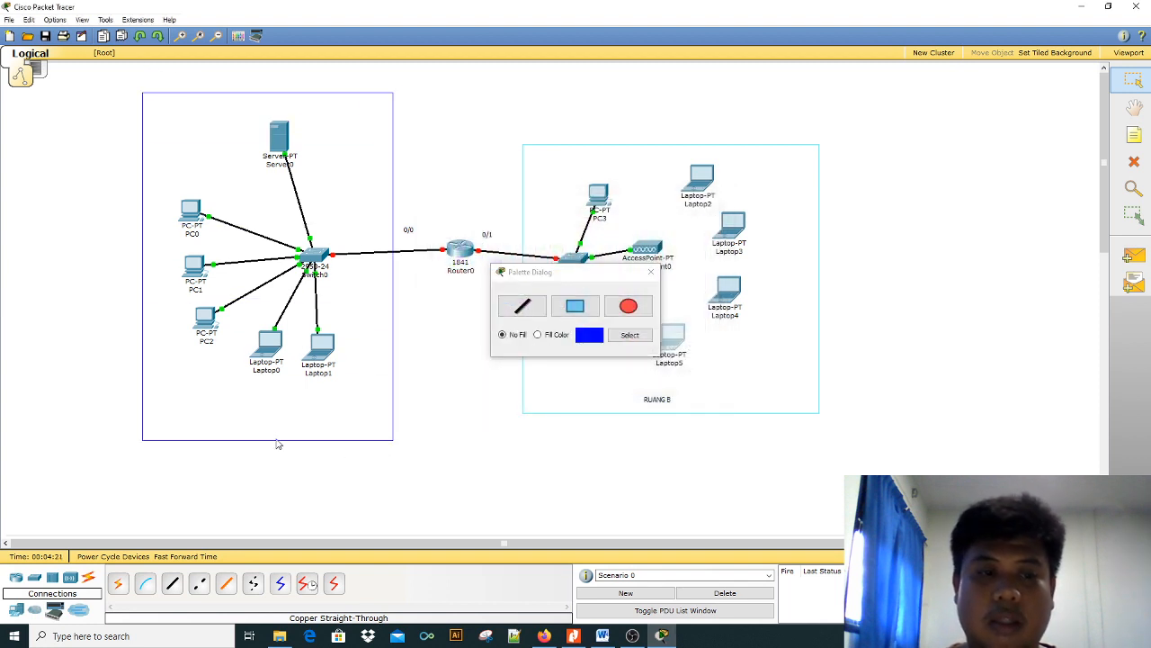
pyautogui.click(650, 272)
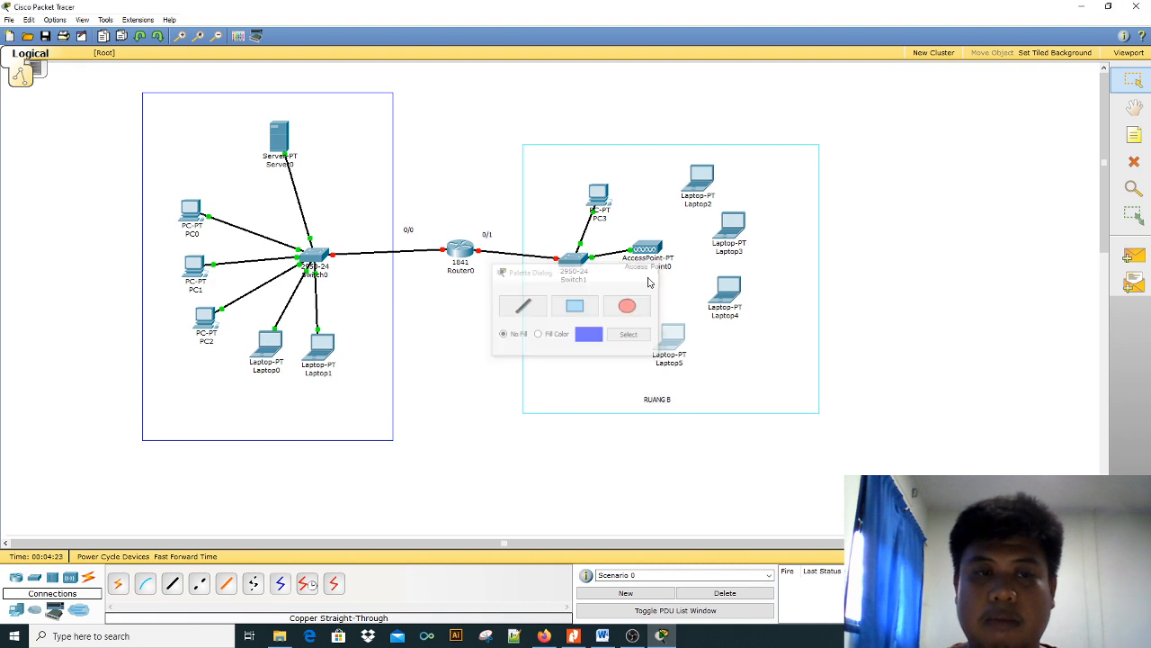
# Add the note "RUANG A" inside the blue rectangle, below its laptops
pyautogui.click(1134, 134)
pyautogui.click(231, 418)
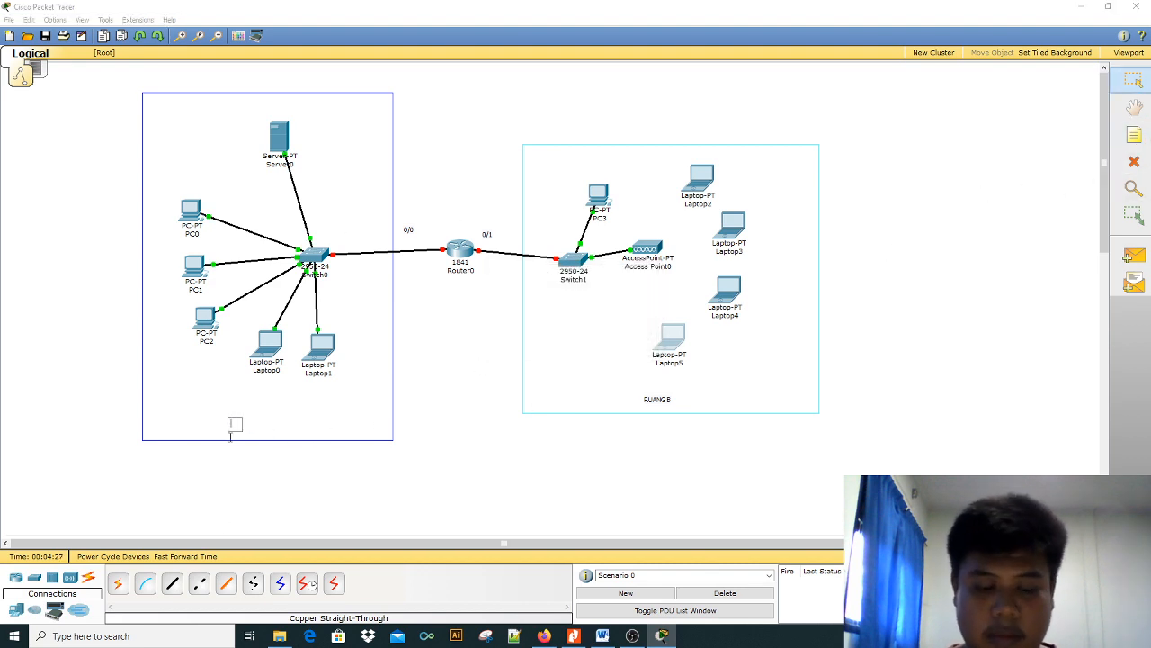
pyautogui.write('RUANG A')
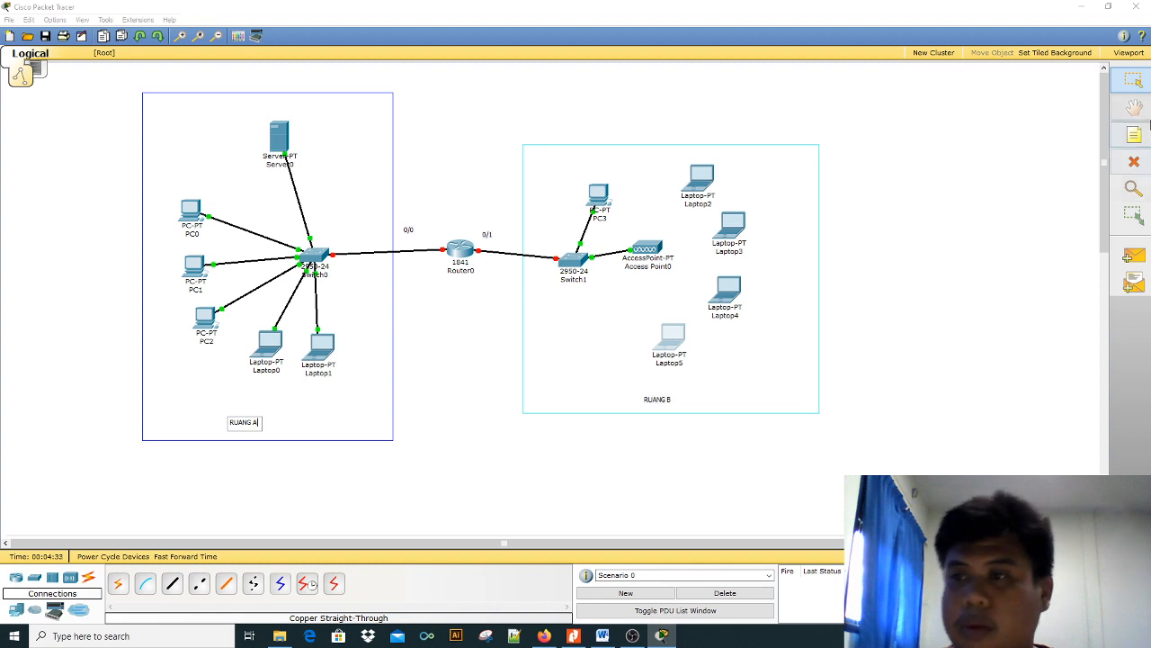
# Add the network address note "200.10.1.0" at the upper edge of the blue rectangle
pyautogui.click(1134, 135)
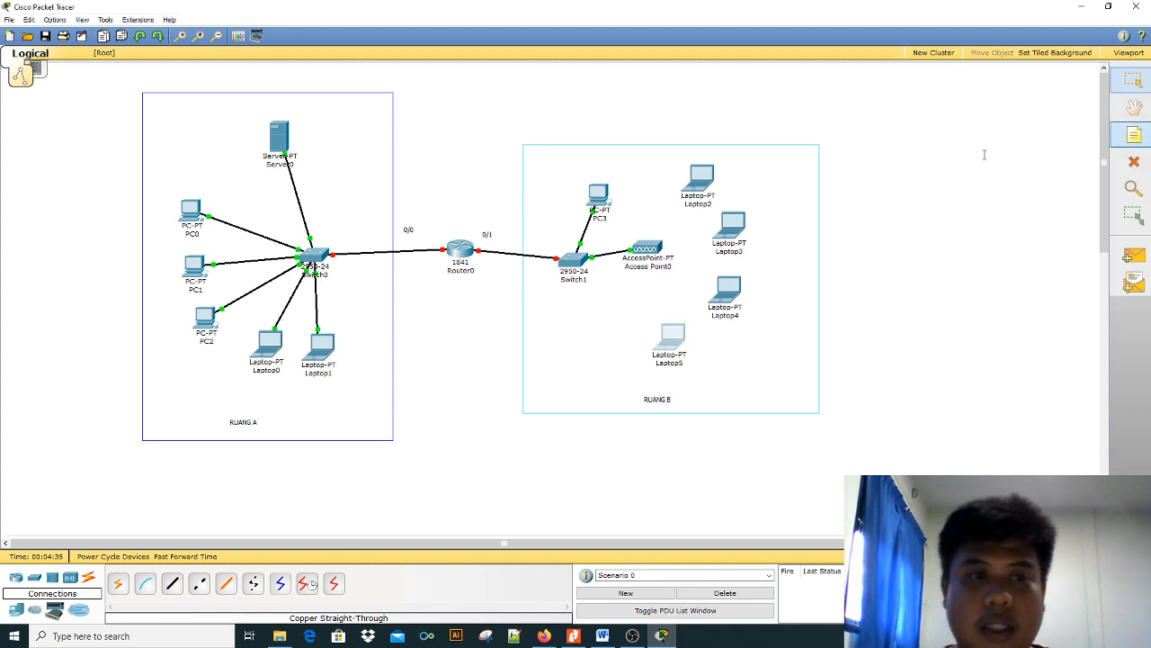
pyautogui.click(219, 85)
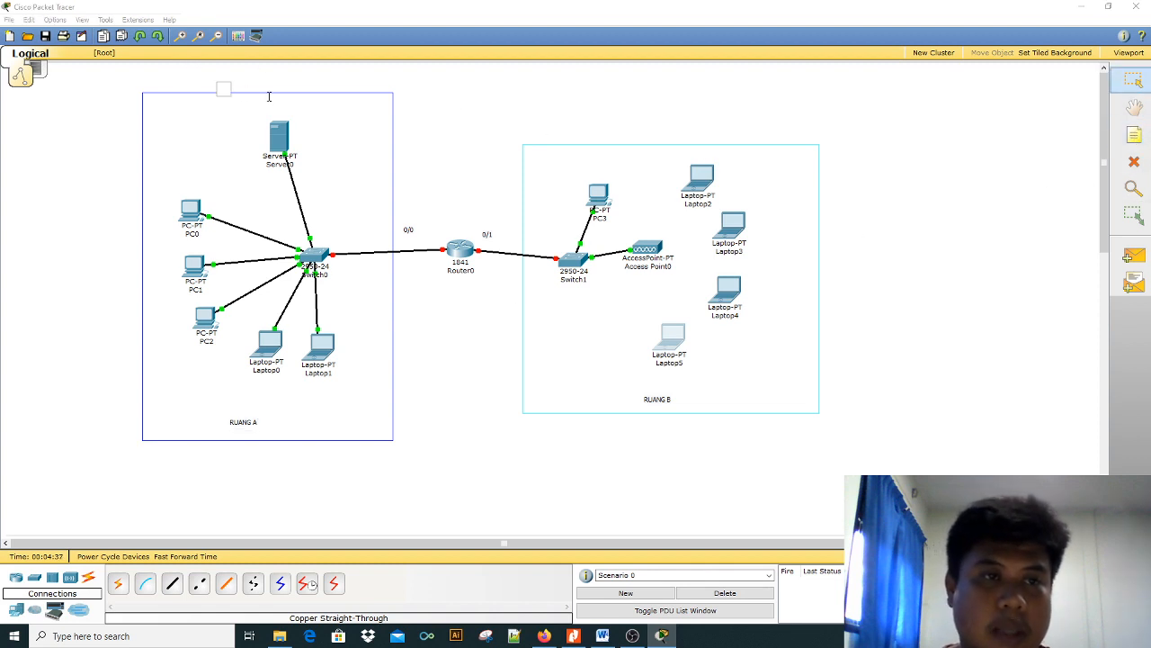
pyautogui.write('200.10.1.0')
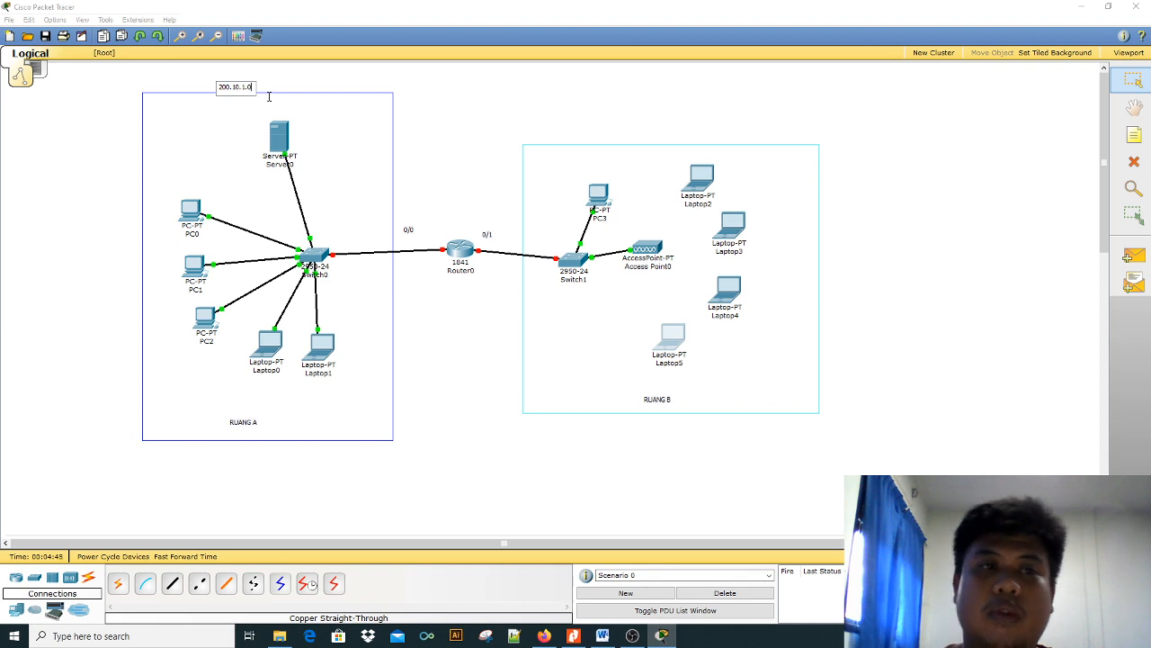
# Add the network address note "100.10.1.0" just above the upper edge of the cyan rectangle
pyautogui.click(1133, 134)
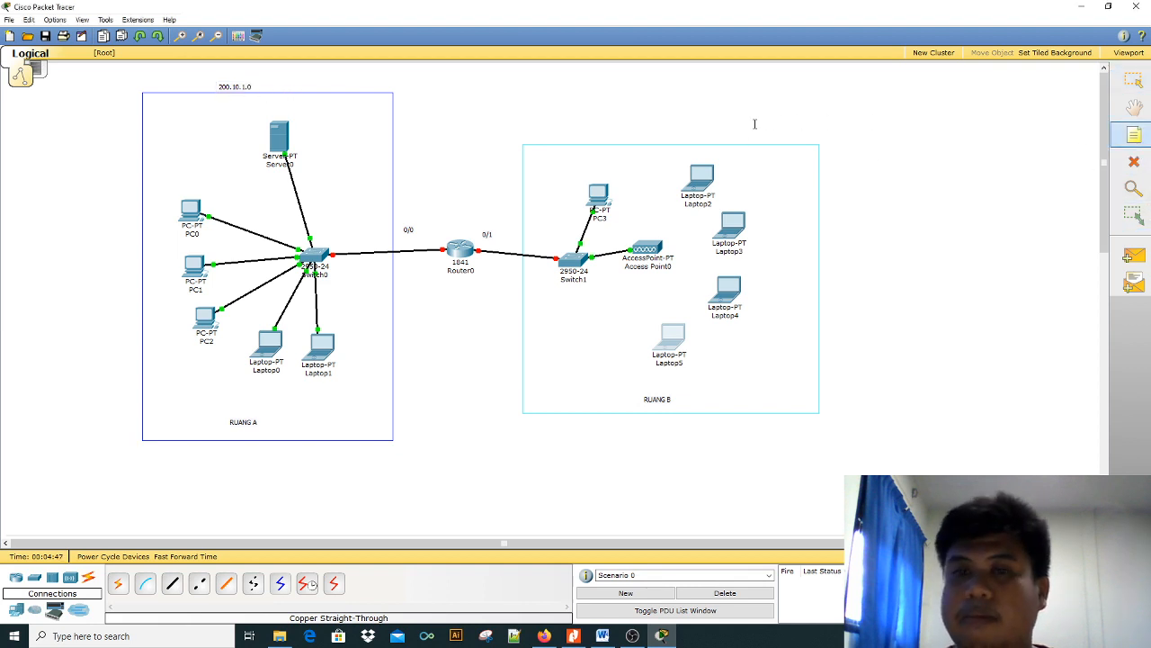
pyautogui.click(656, 133)
pyautogui.write('100.10.')
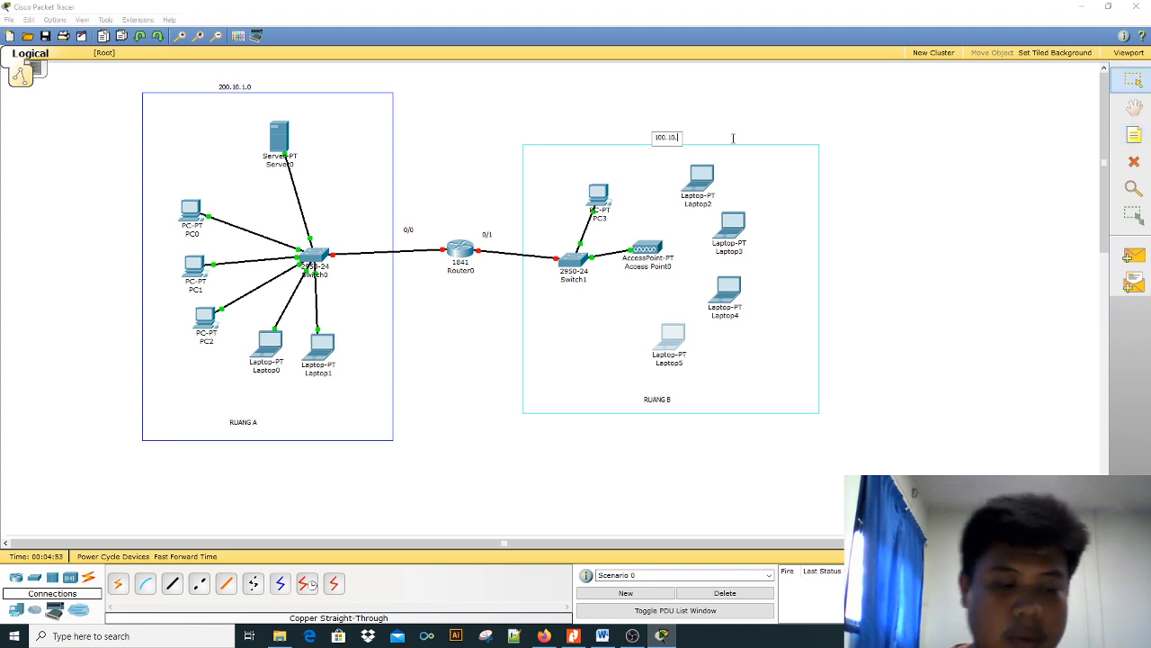
pyautogui.write('1')
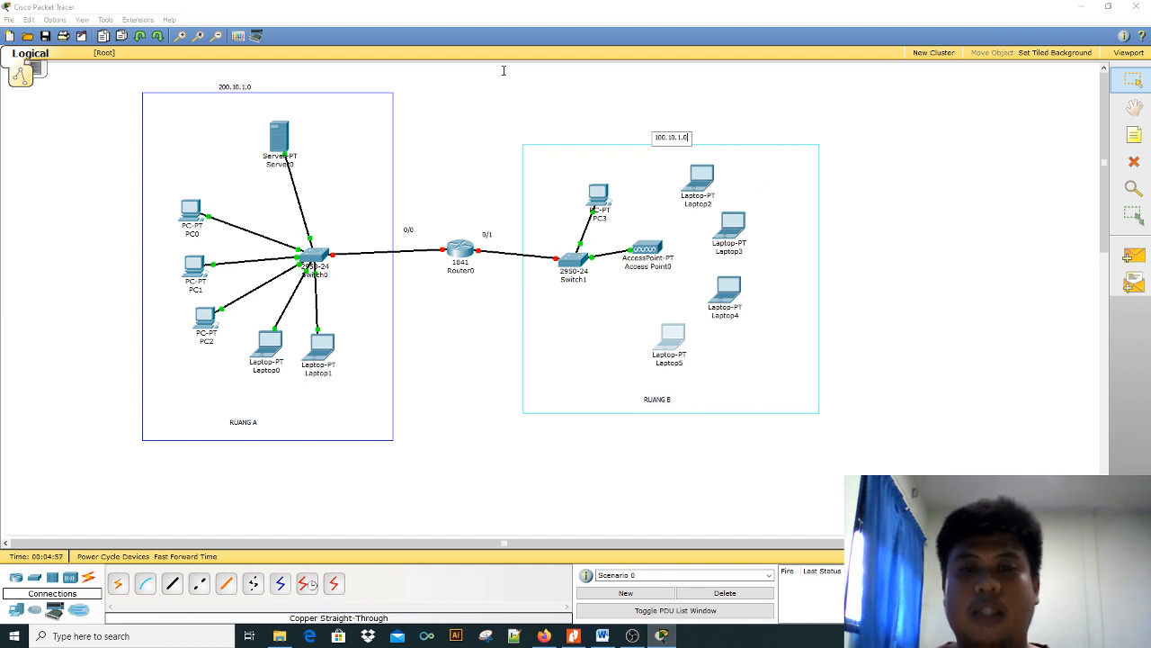
pyautogui.write('.0')
pyautogui.click(772, 346)
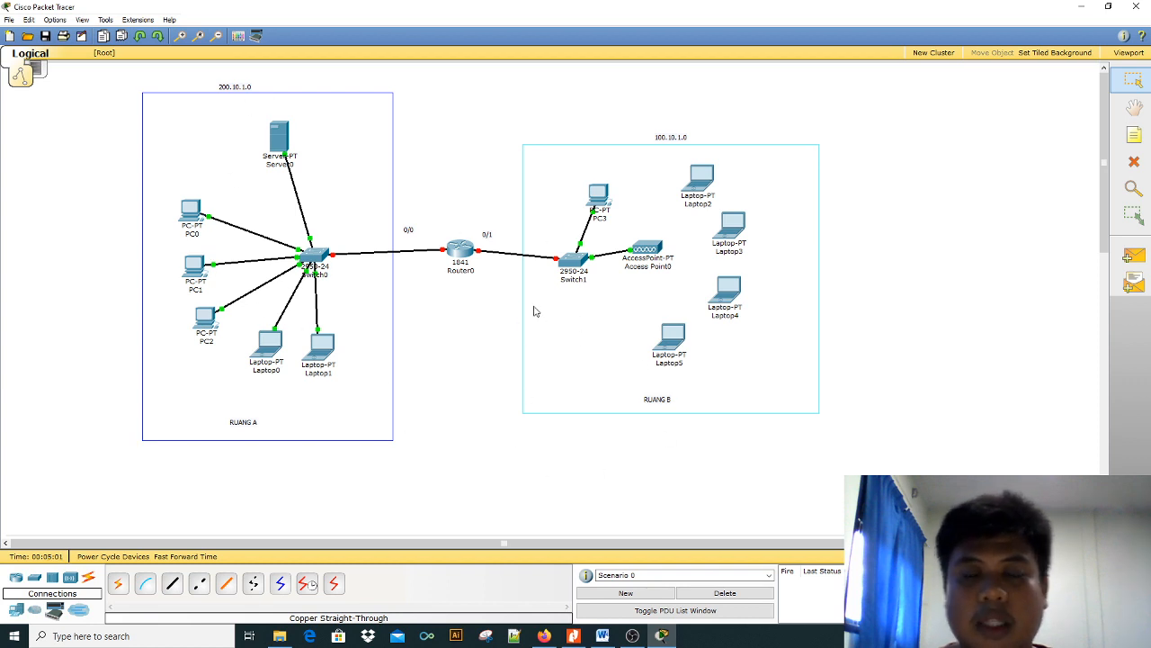
# Extend the two router link labels to "0/0: 200.10.1.1" and "0/1: 100.10.1.1", and shift the 0/1 label closer to the router
pyautogui.doubleClick(409, 231)
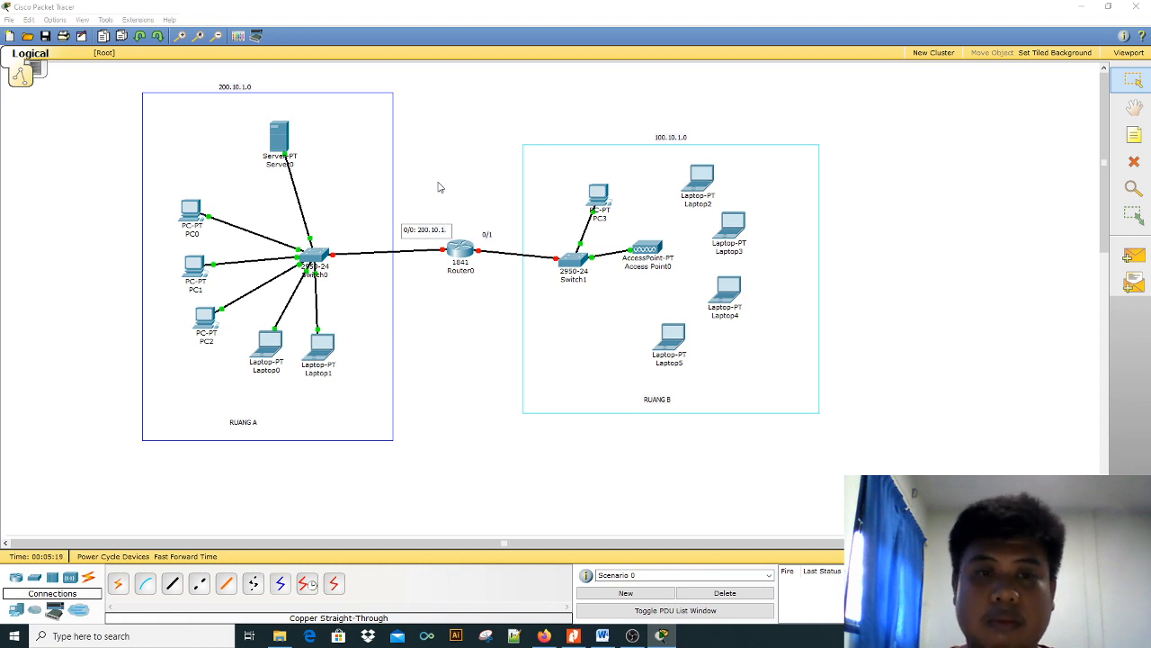
pyautogui.click(492, 235)
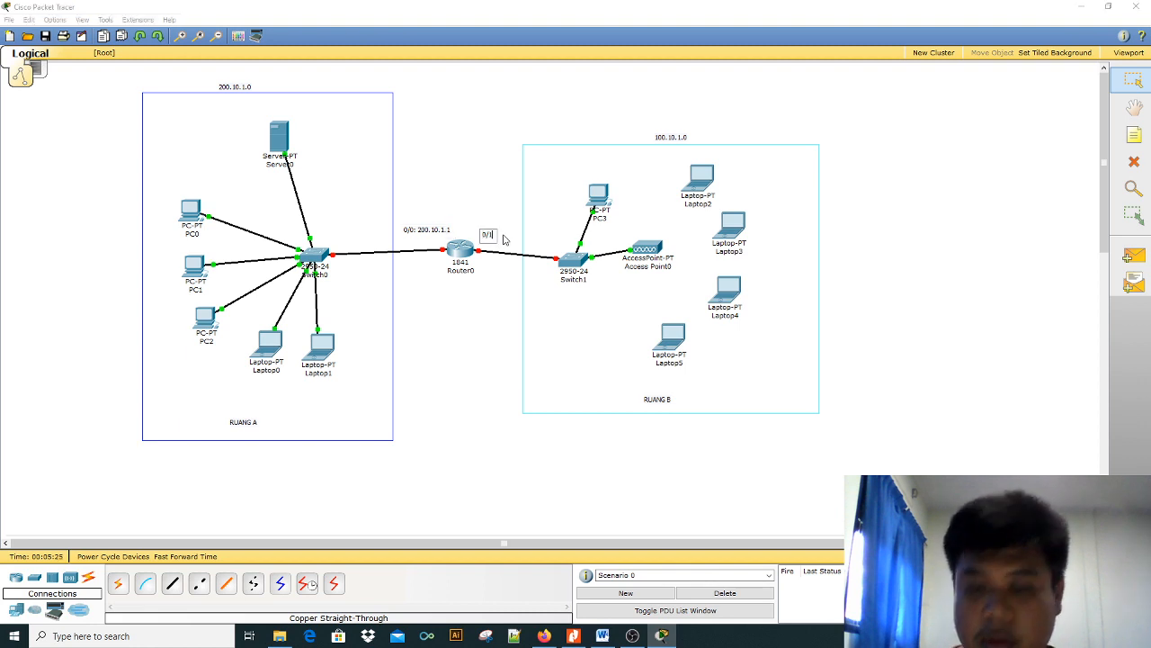
pyautogui.write(':')
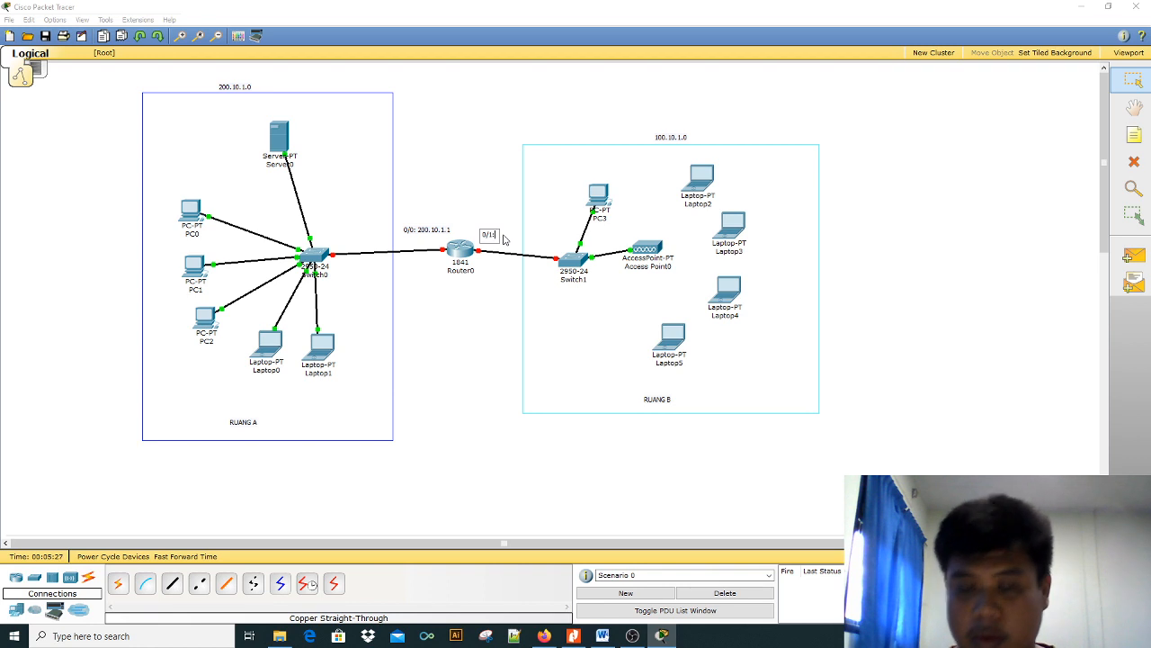
pyautogui.write(' 200.10')
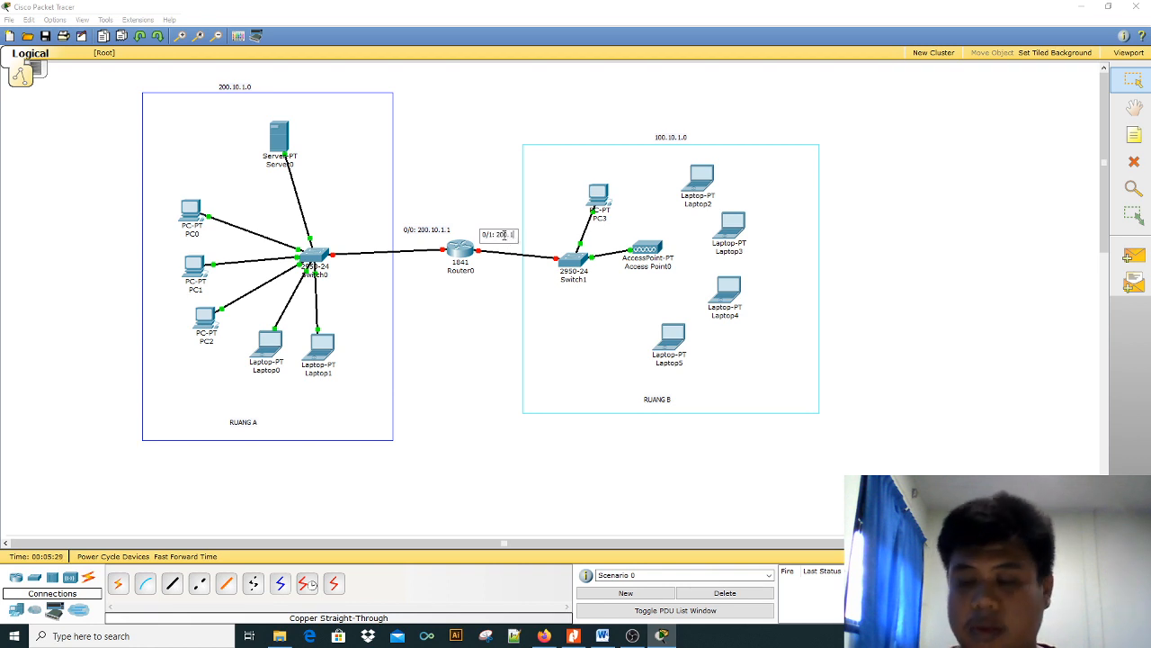
pyautogui.press('BackSpace')
pyautogui.press('BackSpace')
pyautogui.press('BackSpace')
pyautogui.press('BackSpace')
pyautogui.press('BackSpace')
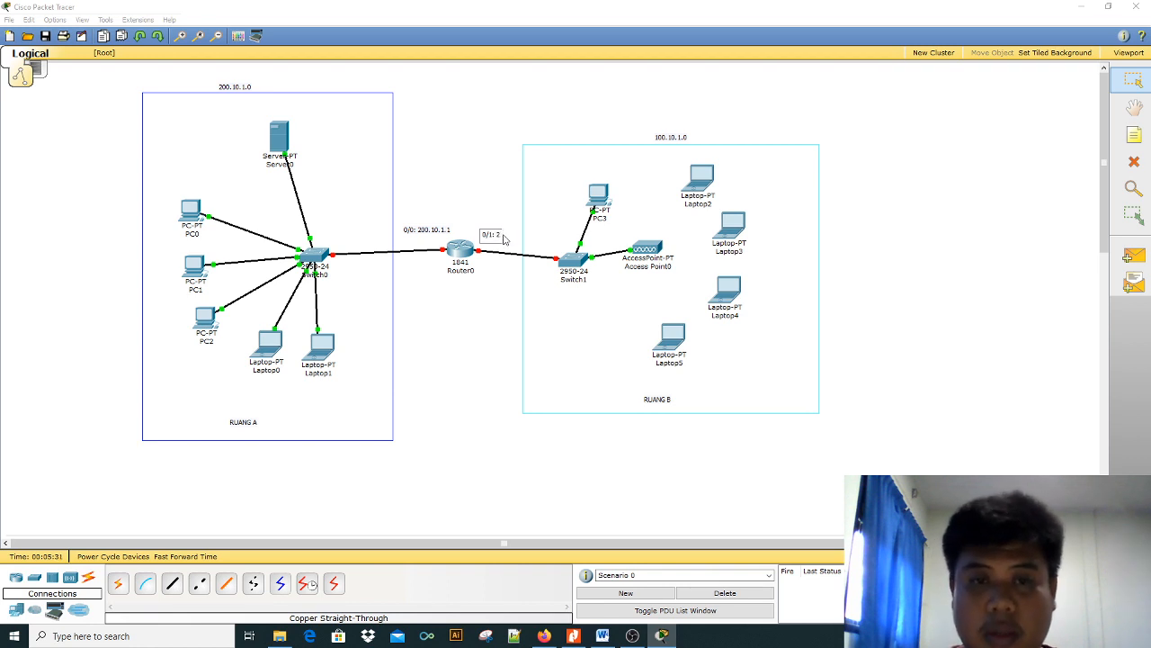
pyautogui.write('100.10.1.1')
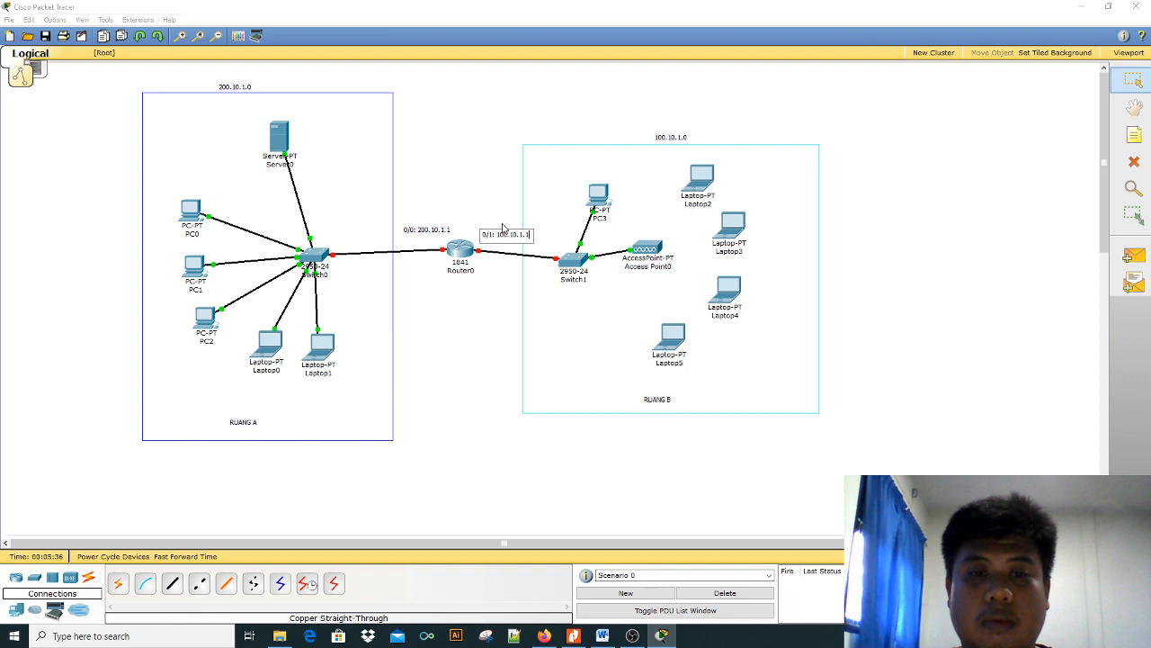
pyautogui.click(494, 246)
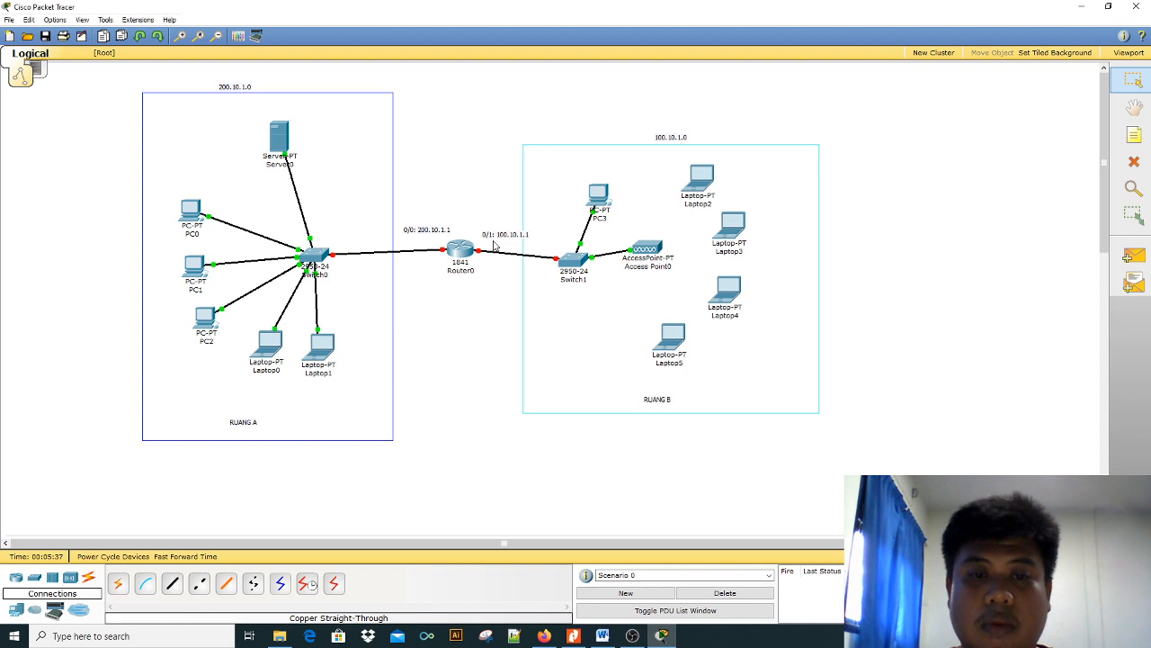
pyautogui.moveTo(498, 238); pyautogui.dragTo(483, 229)
# Turn on Router0's FastEthernet0/0 port and give it IP address 200.10.1.1 with subnet mask 255.255.255.0
pyautogui.click(460, 252)
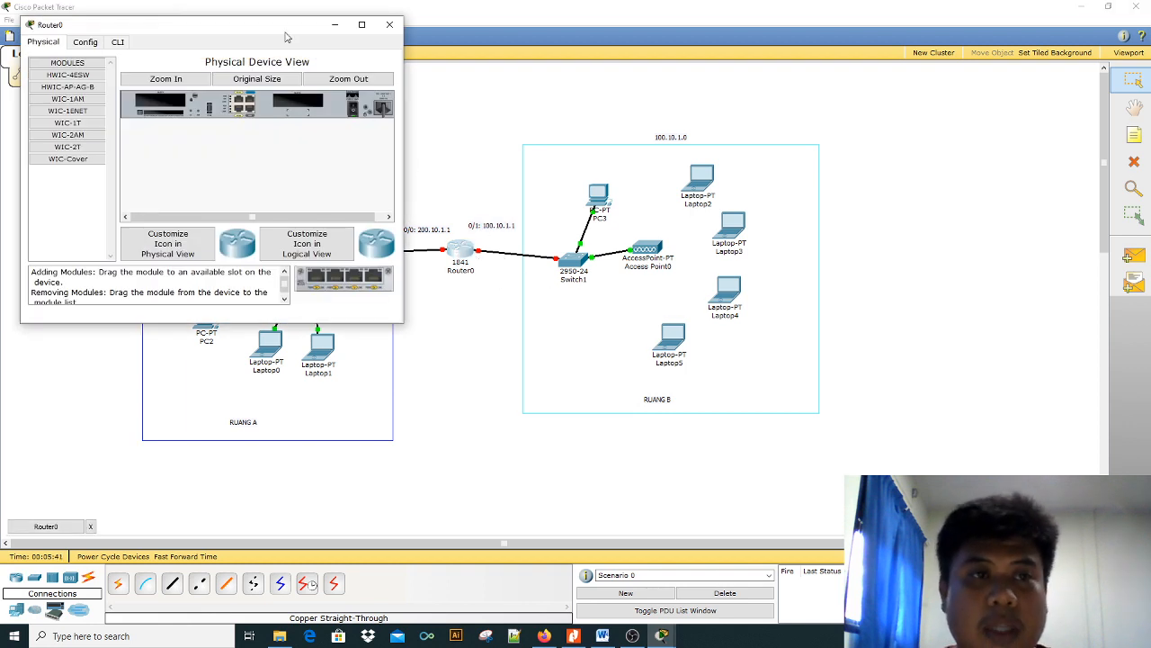
pyautogui.moveTo(286, 30); pyautogui.dragTo(894, 56)
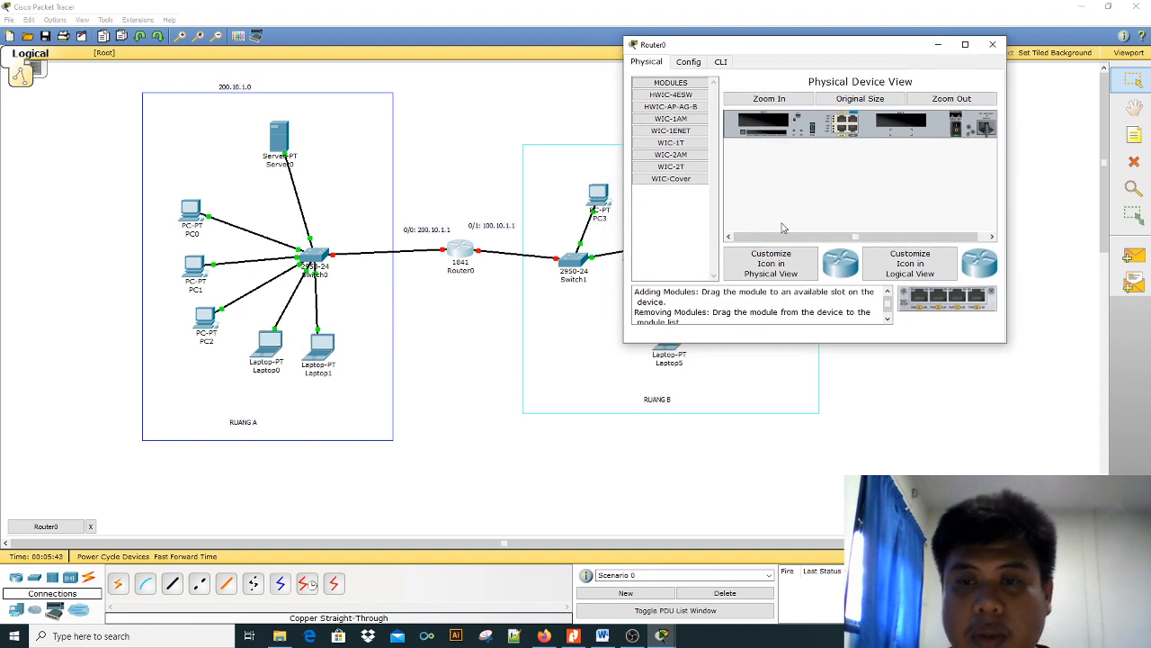
pyautogui.click(691, 62)
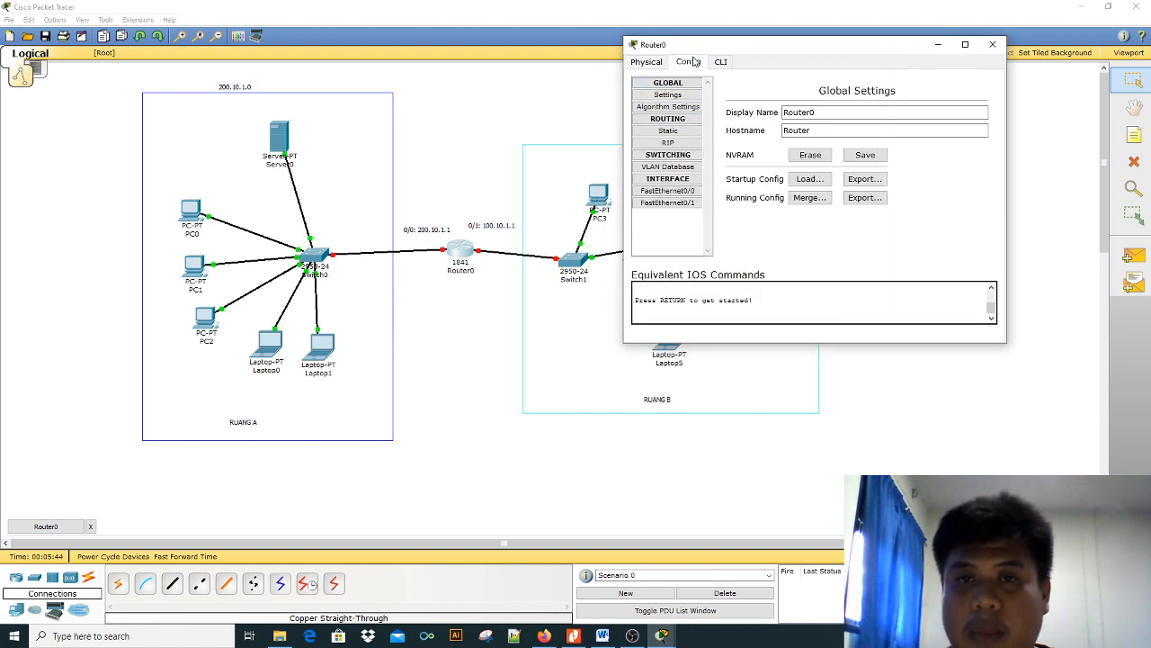
pyautogui.click(668, 191)
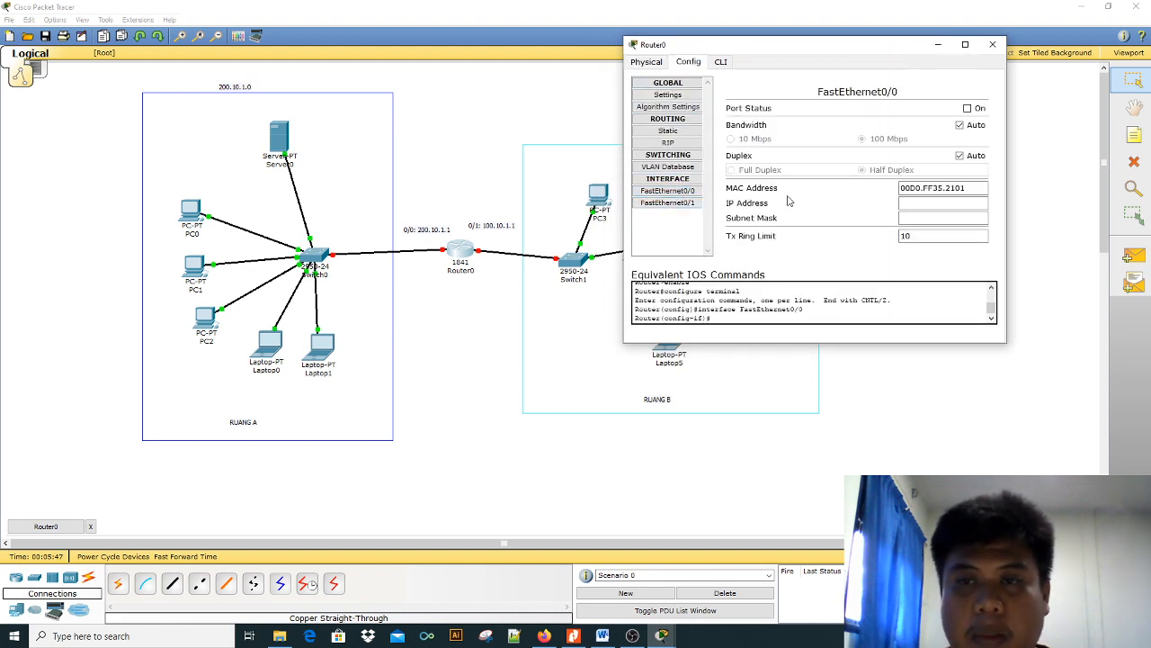
pyautogui.click(968, 109)
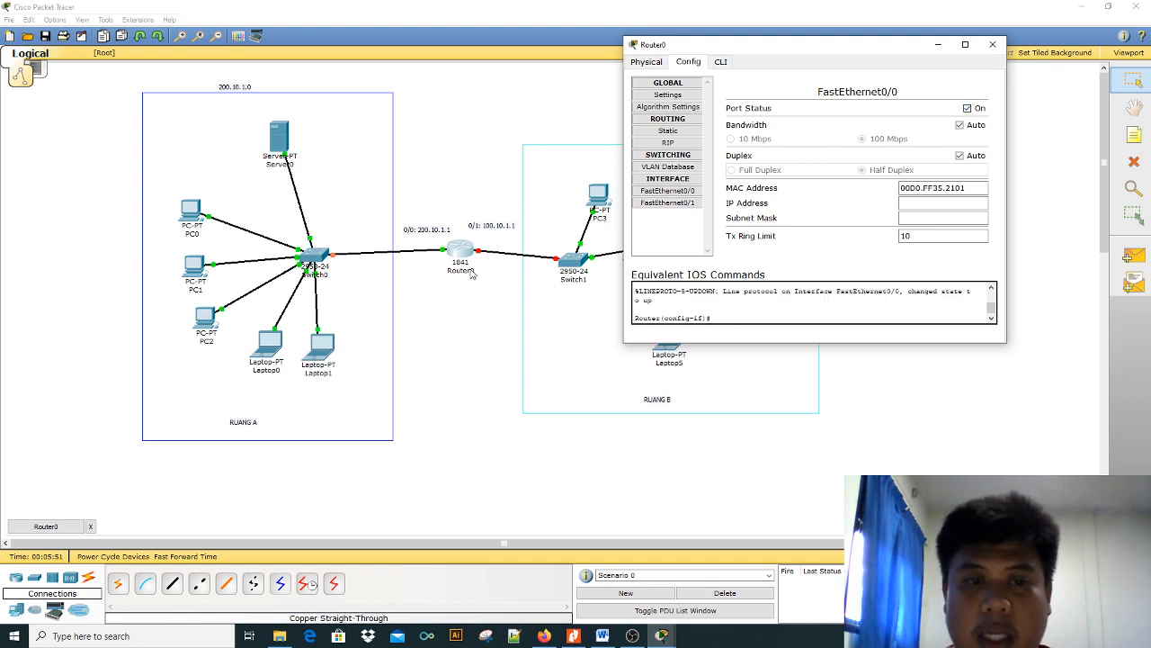
pyautogui.click(906, 203)
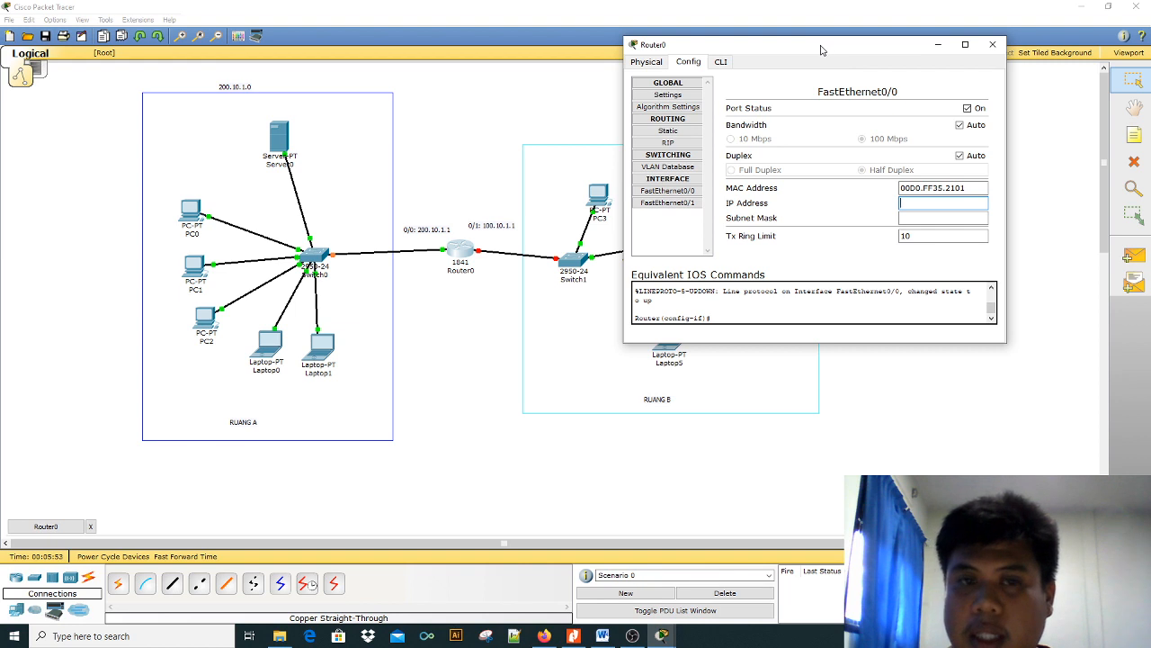
pyautogui.moveTo(831, 52); pyautogui.dragTo(826, 28)
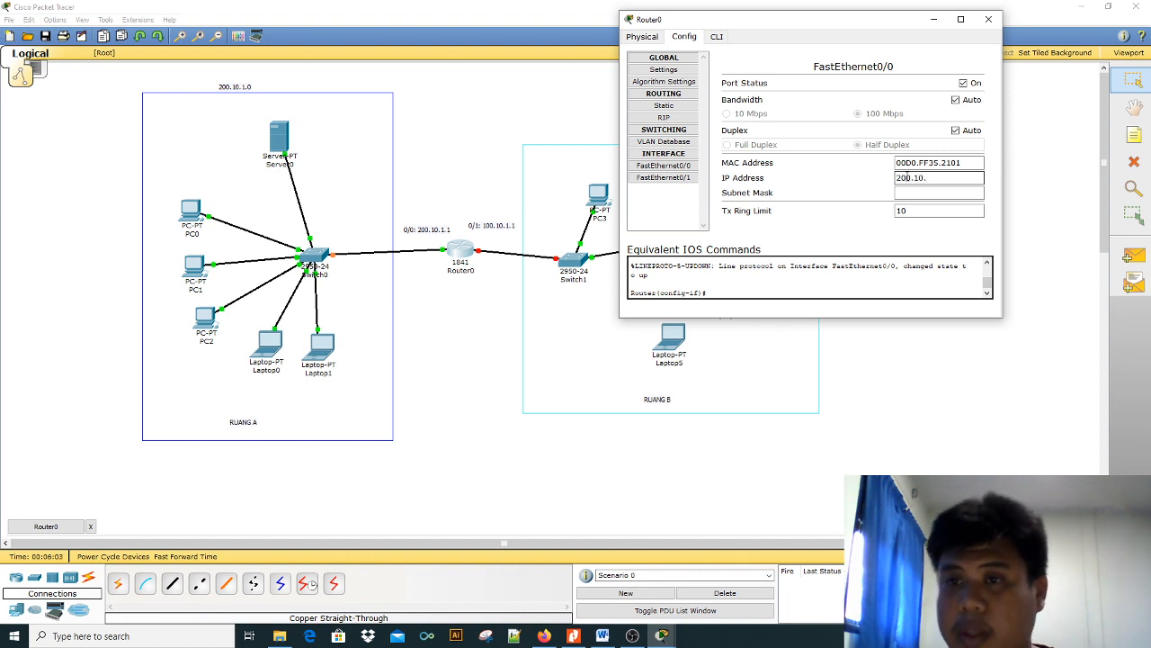
pyautogui.write('10.1')
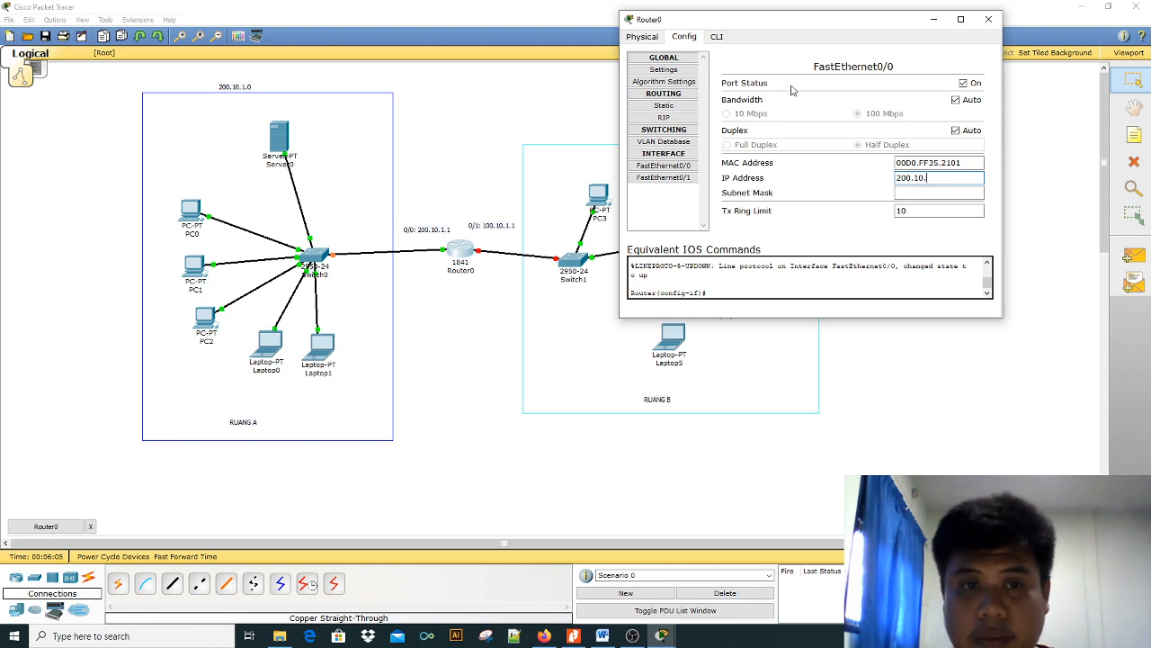
pyautogui.write('.1')
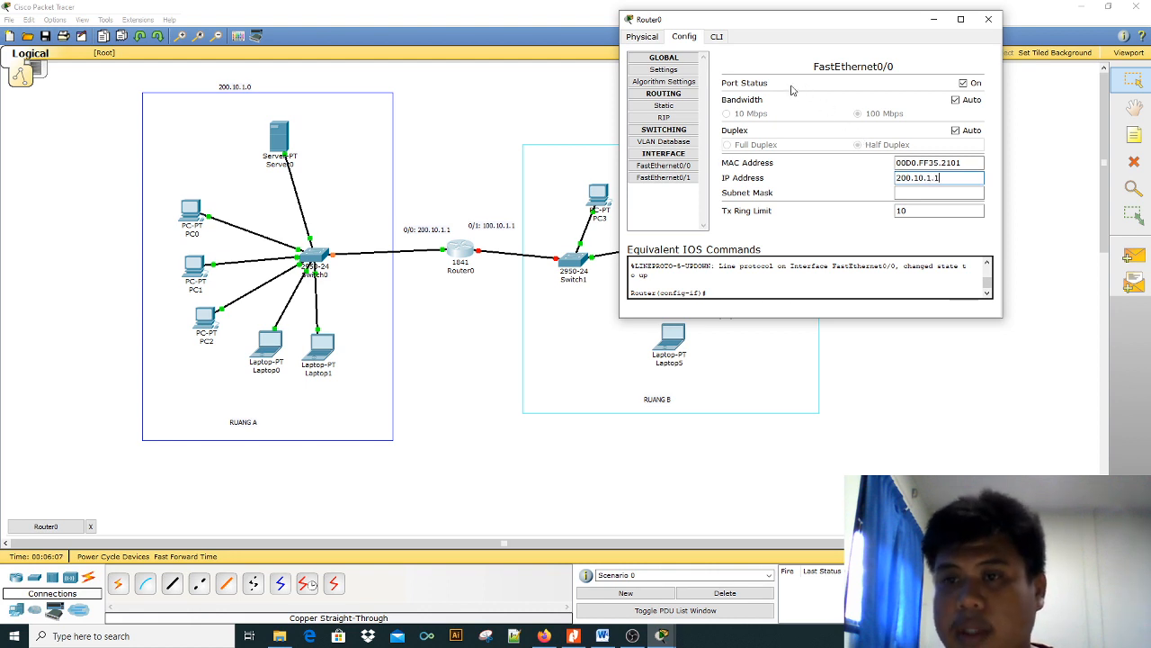
pyautogui.click(931, 193)
pyautogui.click(952, 177)
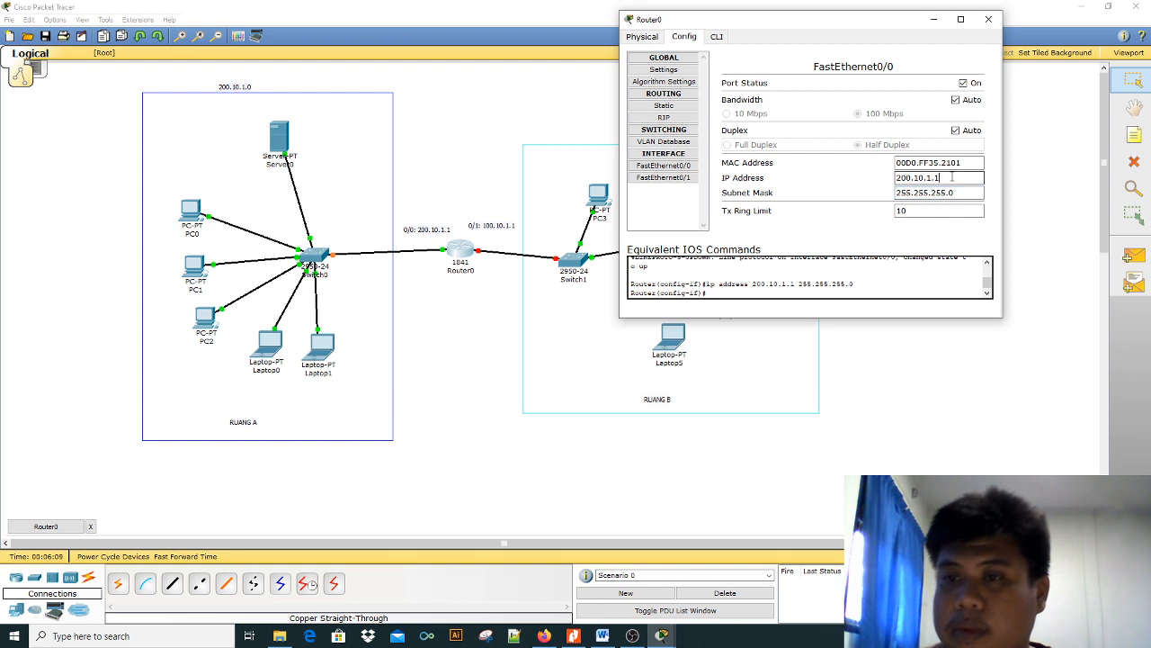
pyautogui.moveTo(953, 178); pyautogui.dragTo(892, 178)
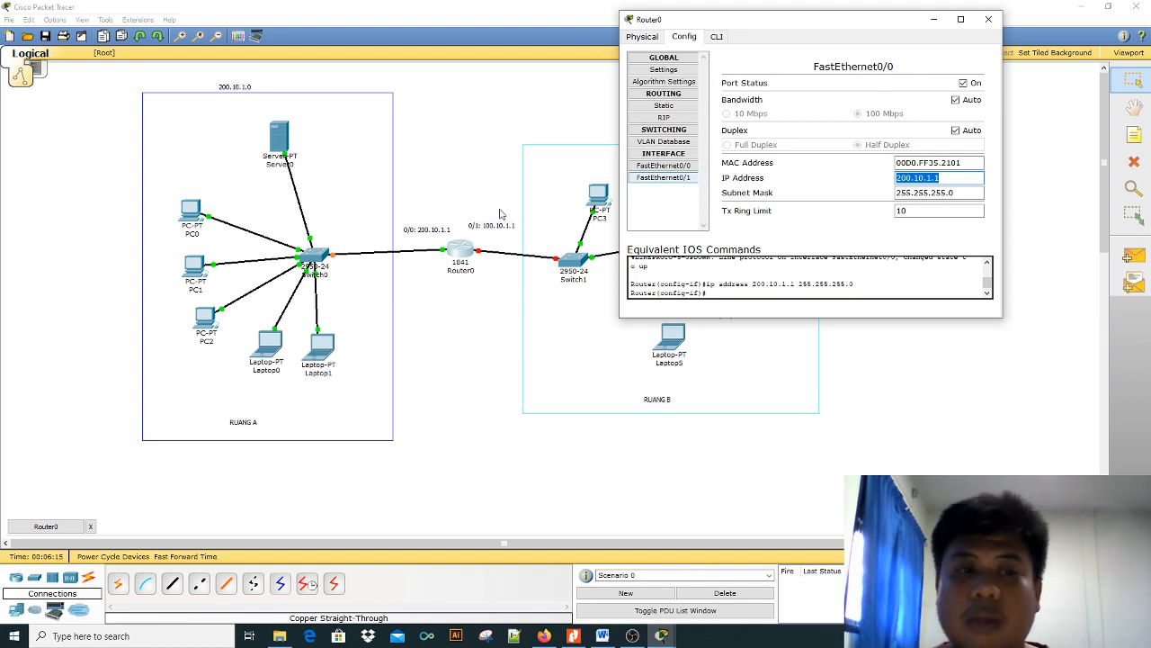
# Turn on Router0's FastEthernet0/1 port and give it IP address 100.10.1.1 with subnet mask 255.0.0.0
pyautogui.click(662, 177)
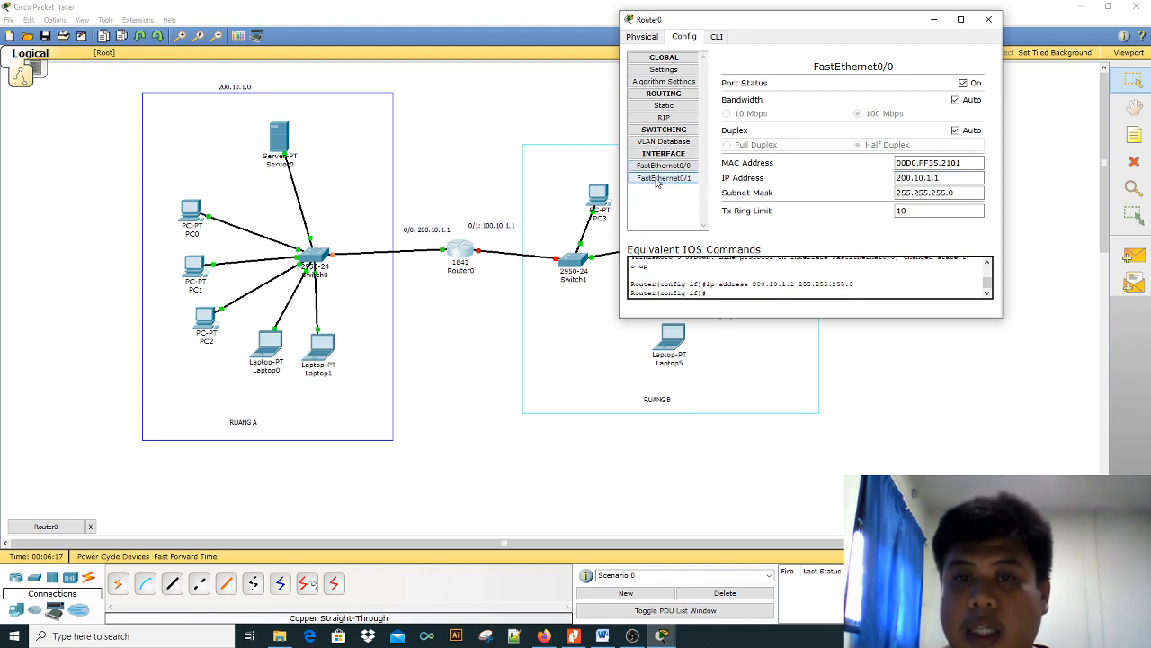
pyautogui.click(965, 83)
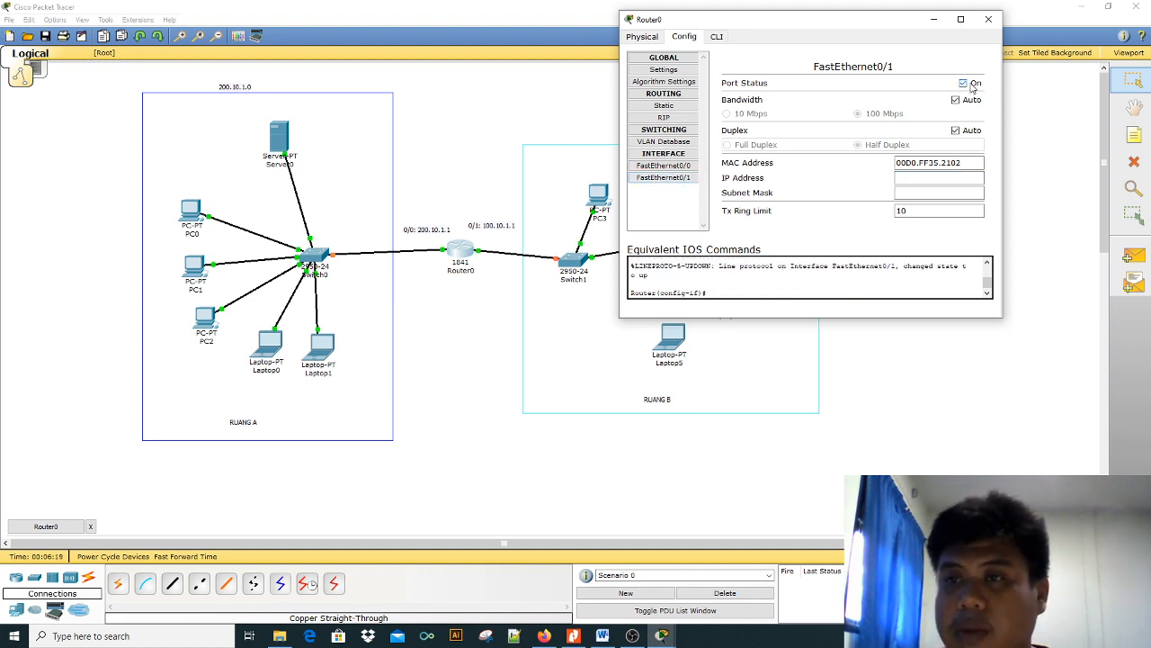
pyautogui.click(917, 178)
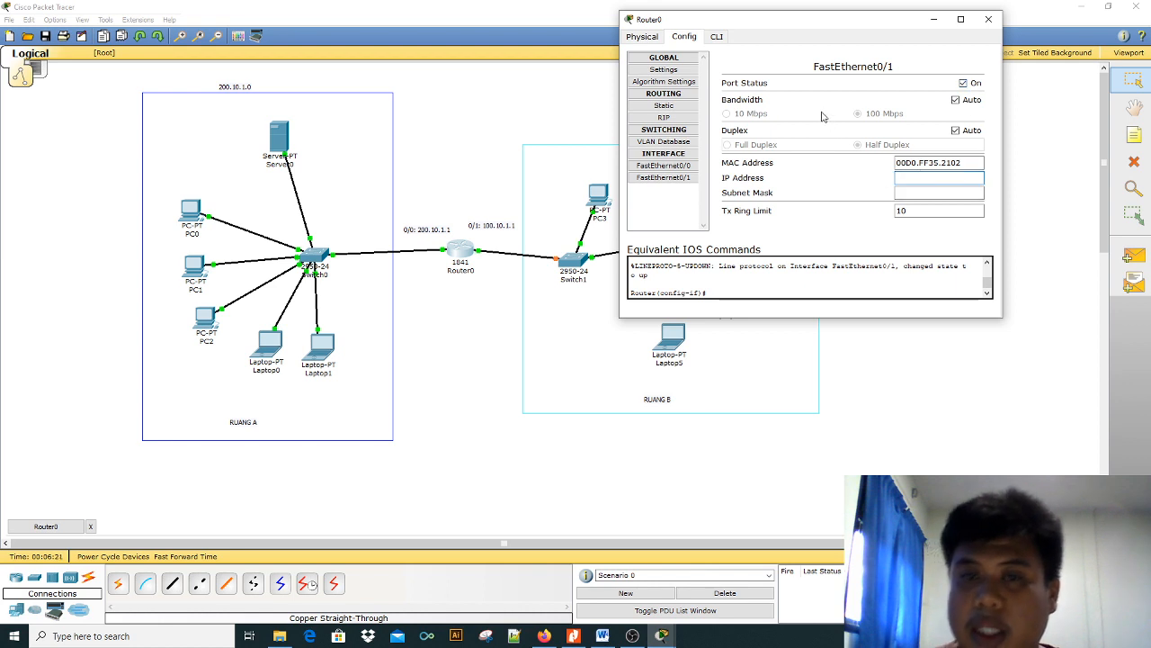
pyautogui.write('100.10.1.1')
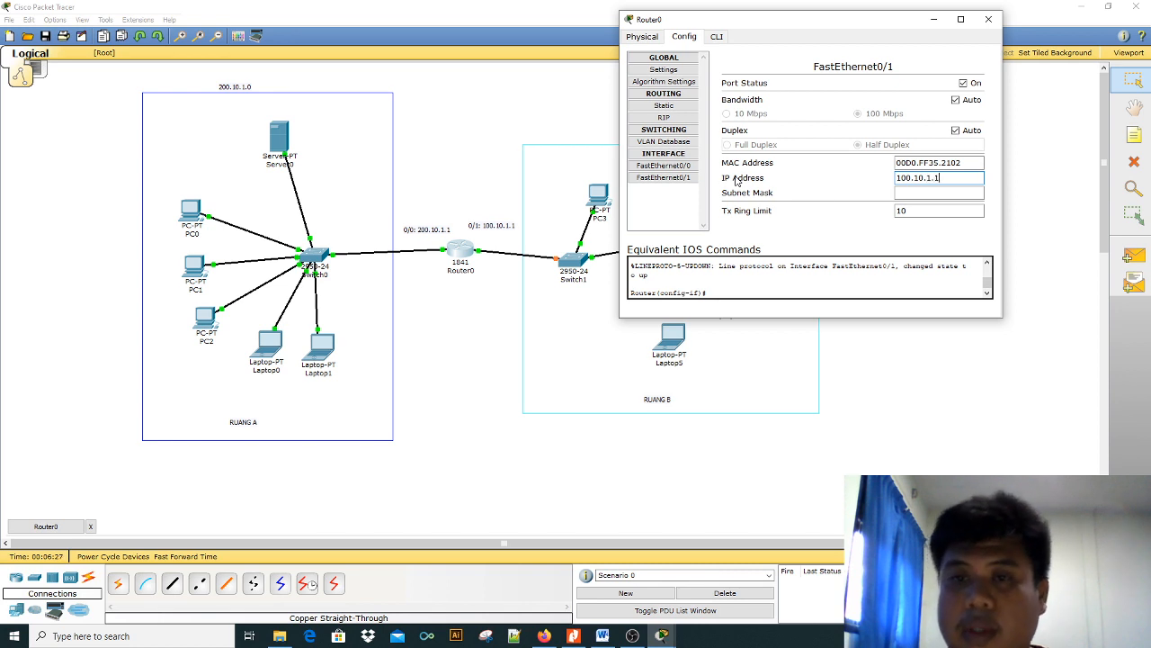
pyautogui.click(909, 194)
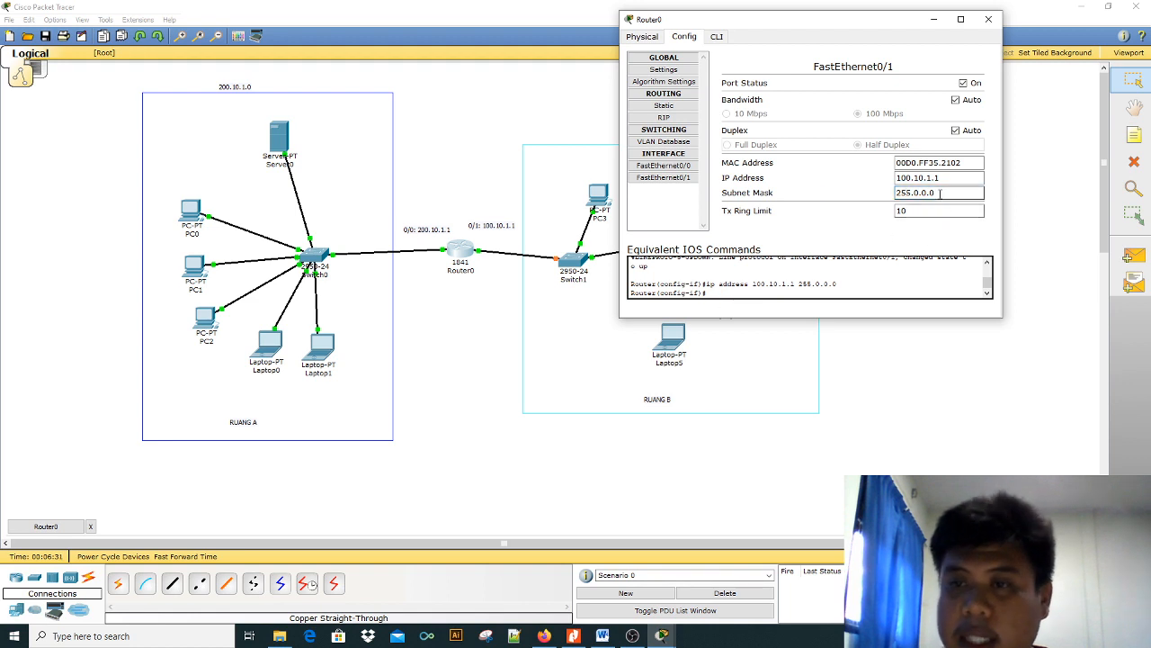
pyautogui.click(990, 21)
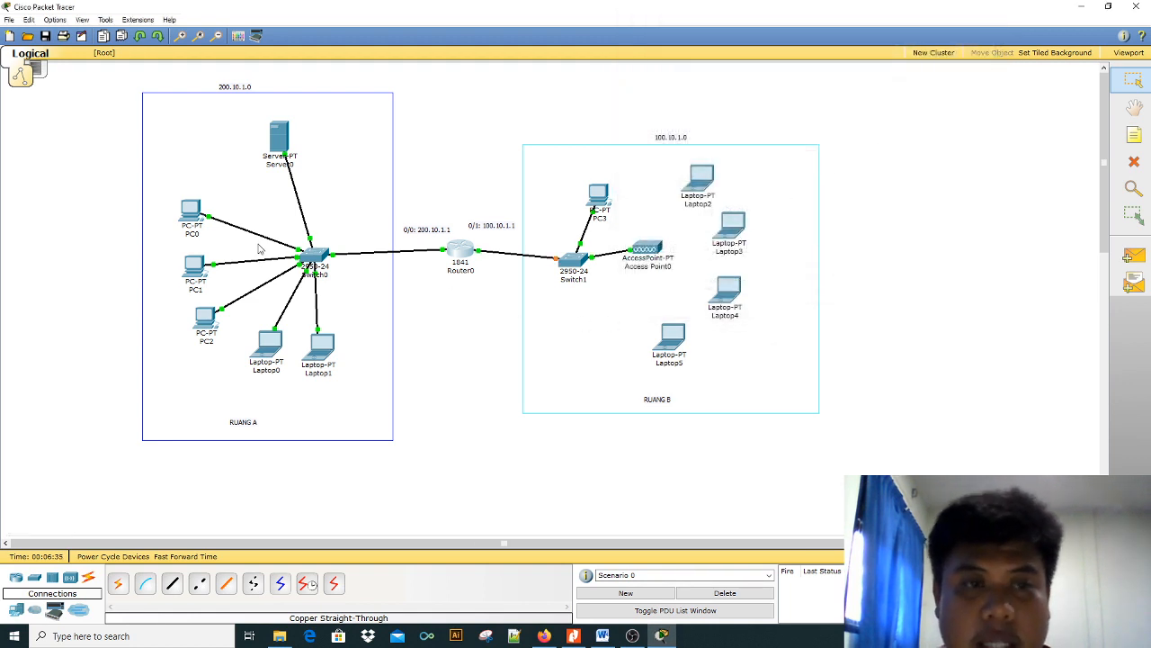
# Give Server0 the static IP address 200.10.1.2, subnet mask 255.255.255.0 and default gateway 200.10.1.1
pyautogui.click(279, 136)
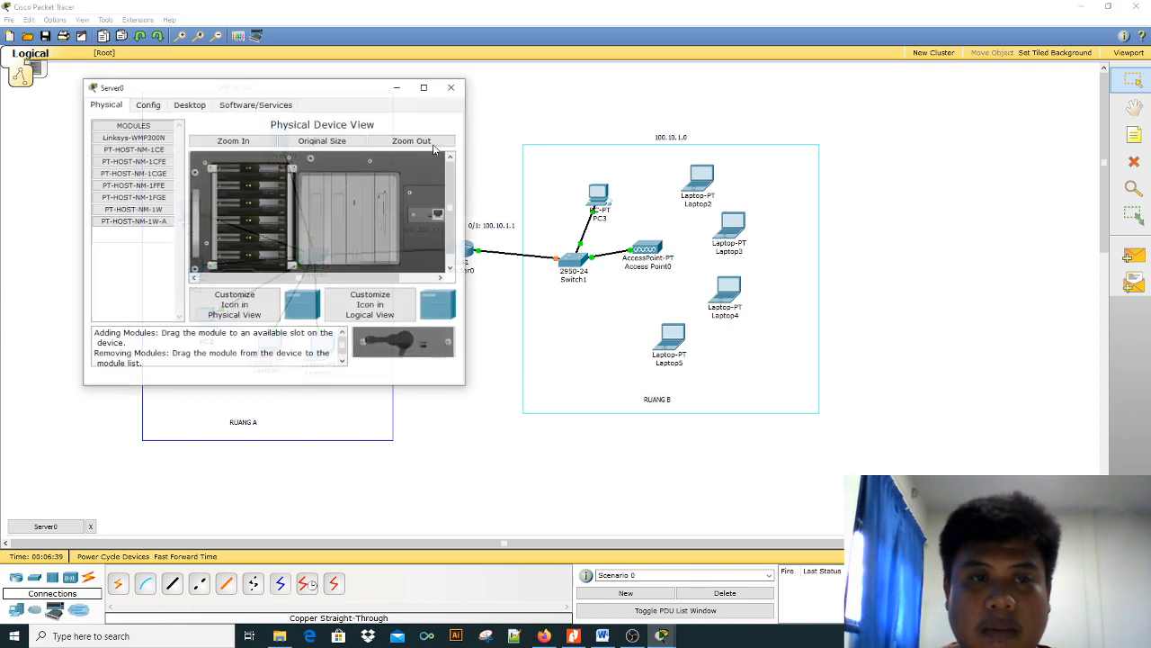
pyautogui.moveTo(318, 90); pyautogui.dragTo(803, 201)
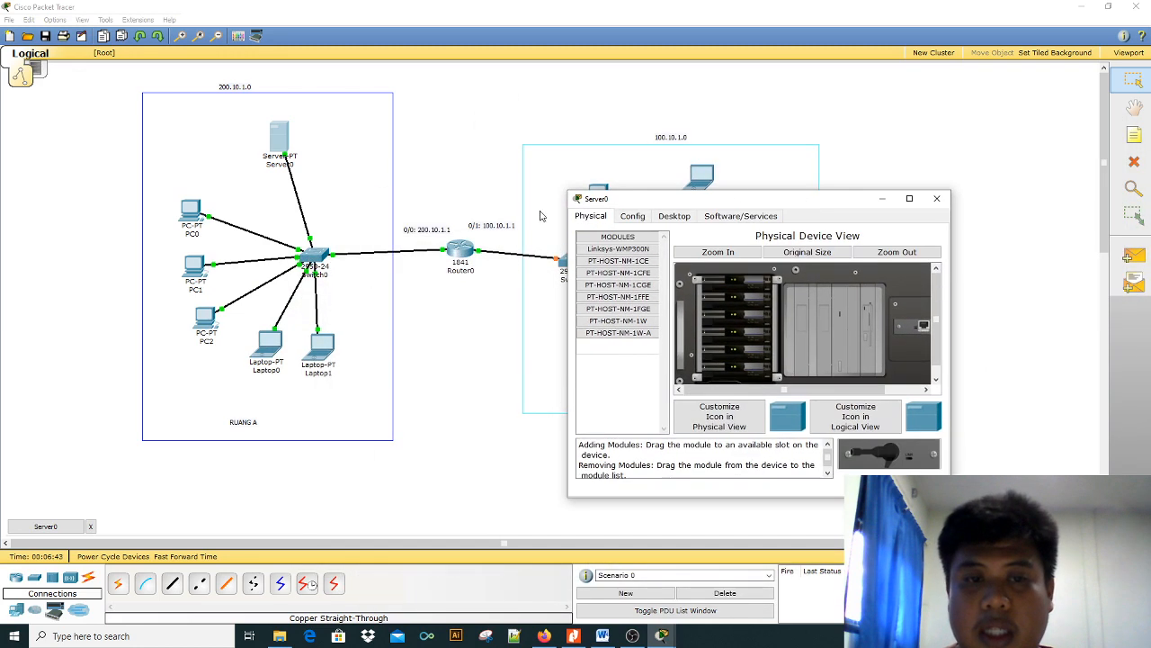
pyautogui.moveTo(635, 199); pyautogui.dragTo(635, 87)
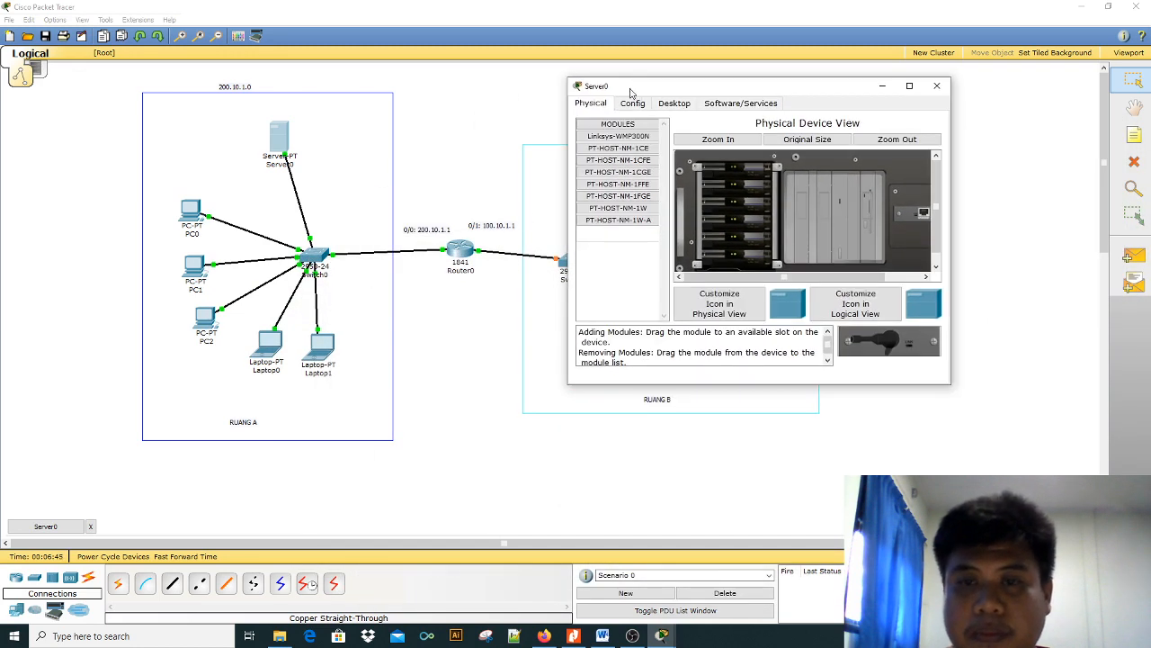
pyautogui.click(633, 104)
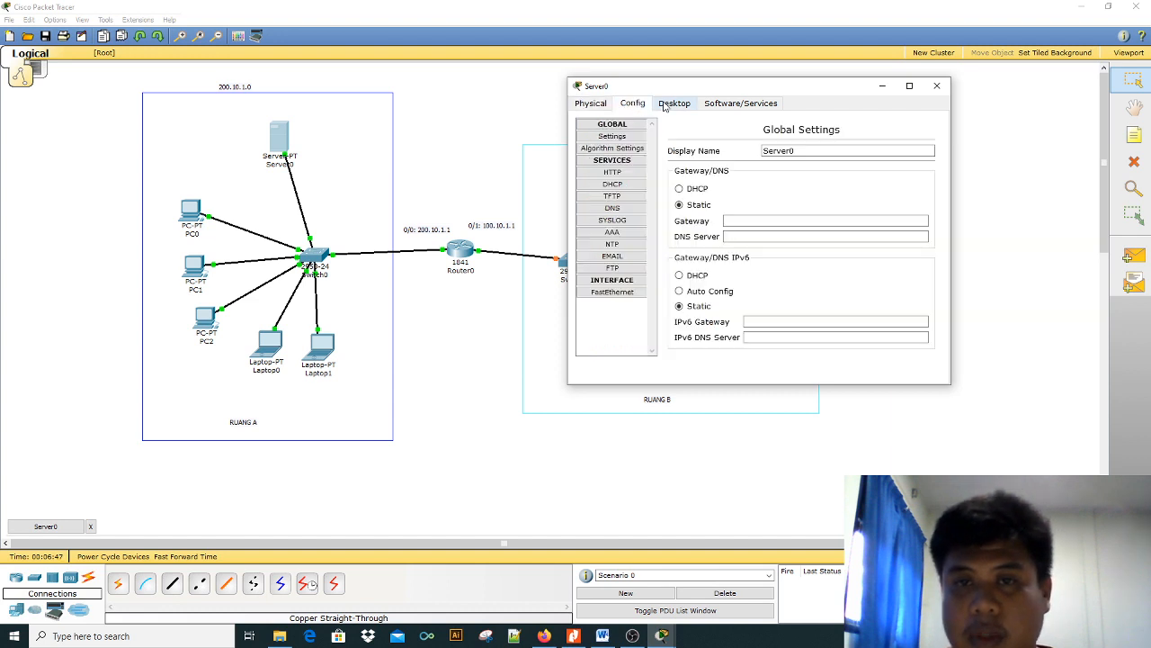
pyautogui.click(670, 104)
pyautogui.click(618, 144)
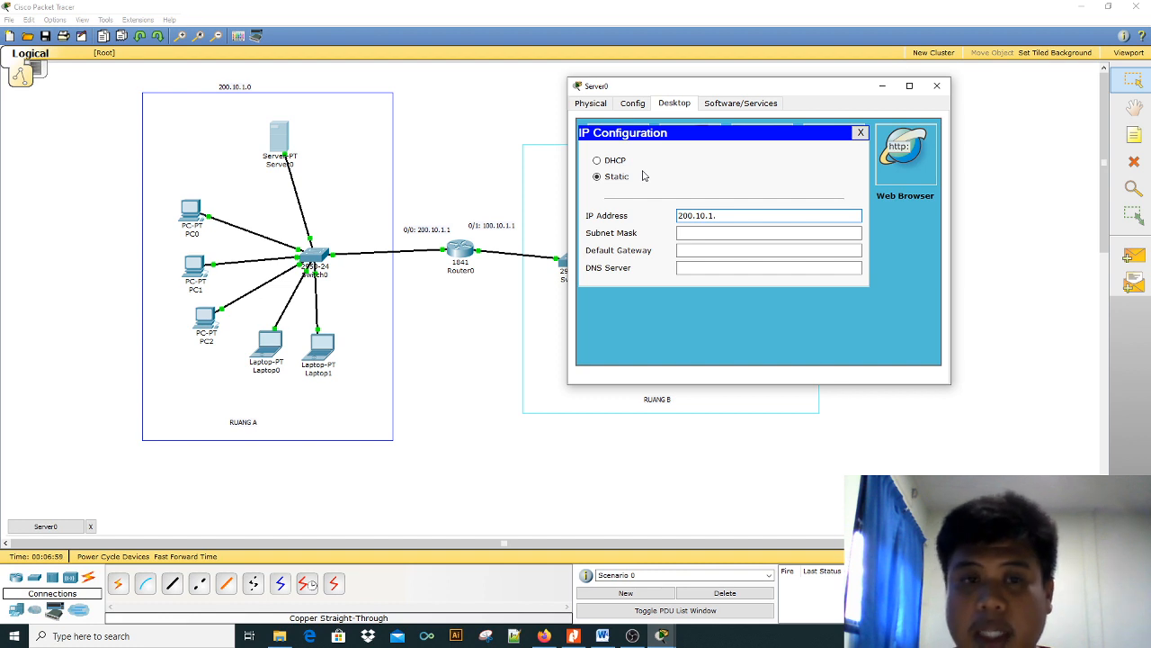
pyautogui.write('2')
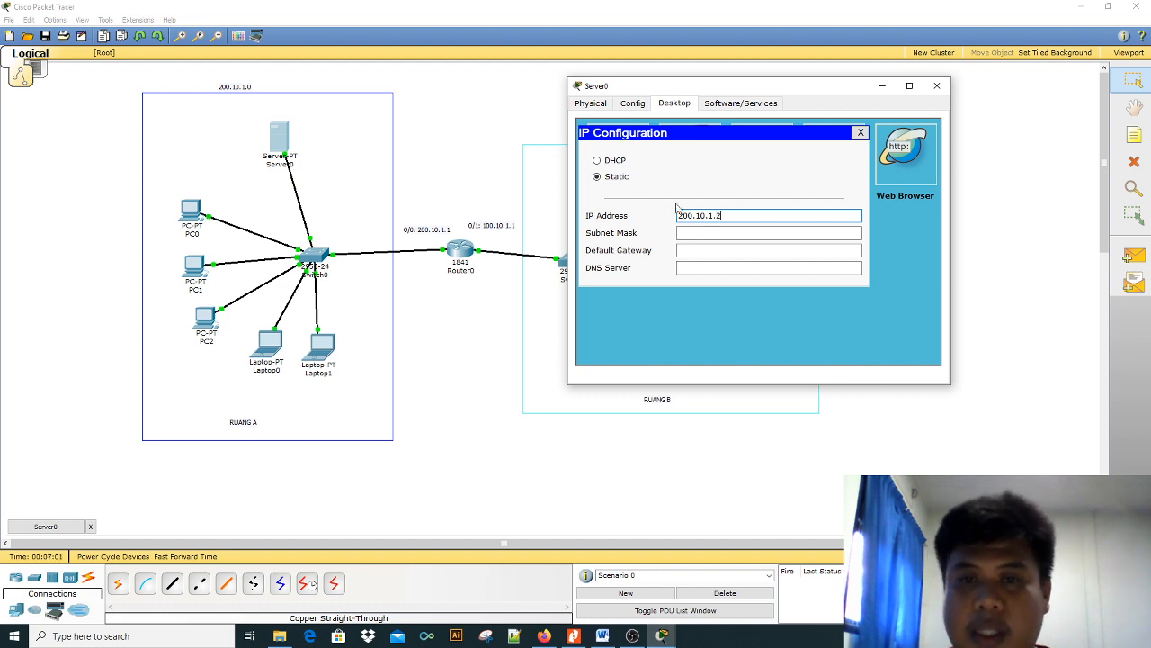
pyautogui.click(692, 233)
pyautogui.click(694, 251)
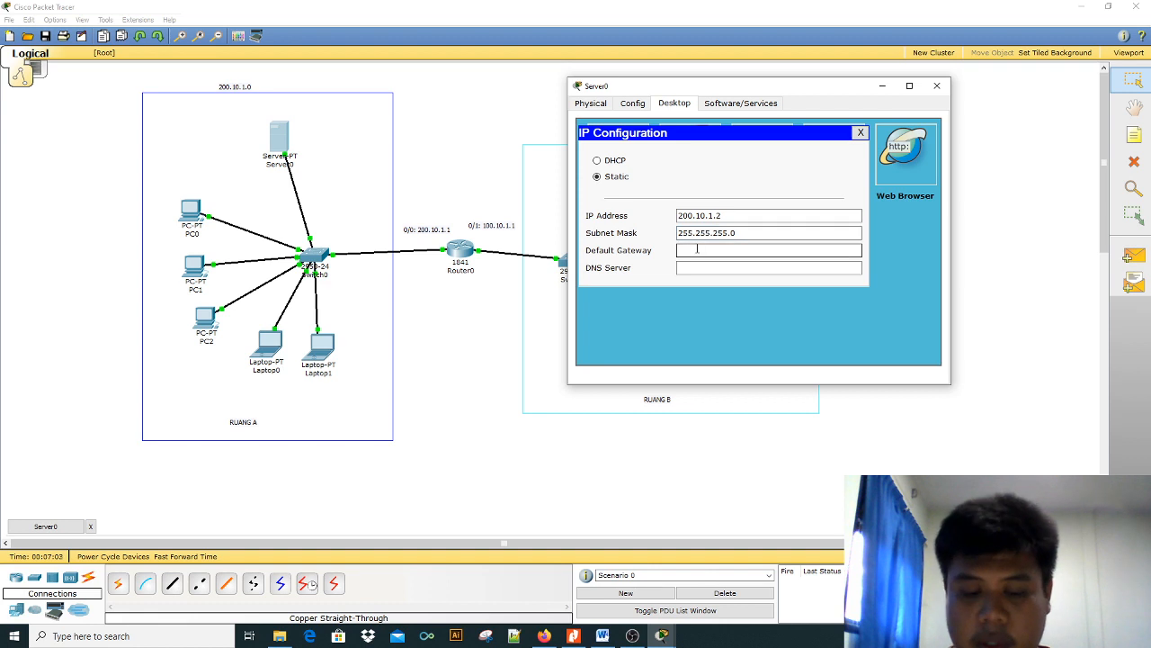
pyautogui.write('200.10.1.1')
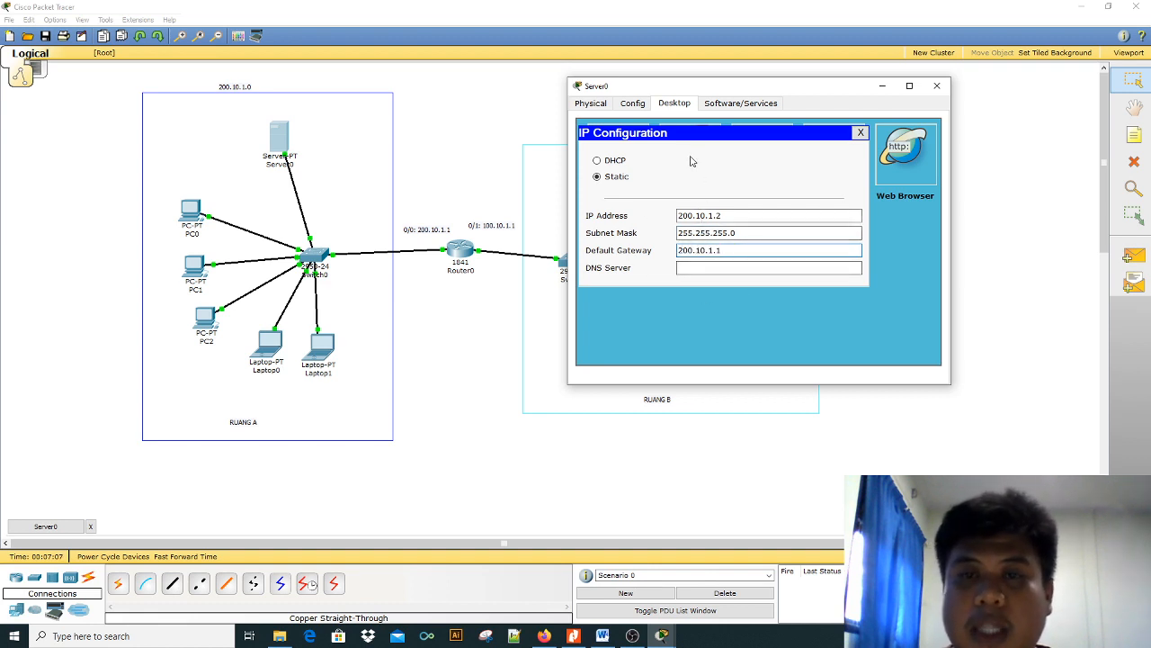
# Set Server0's DNS server to 200.10.1.2 and close its IP configuration
pyautogui.moveTo(692, 88); pyautogui.dragTo(649, 76)
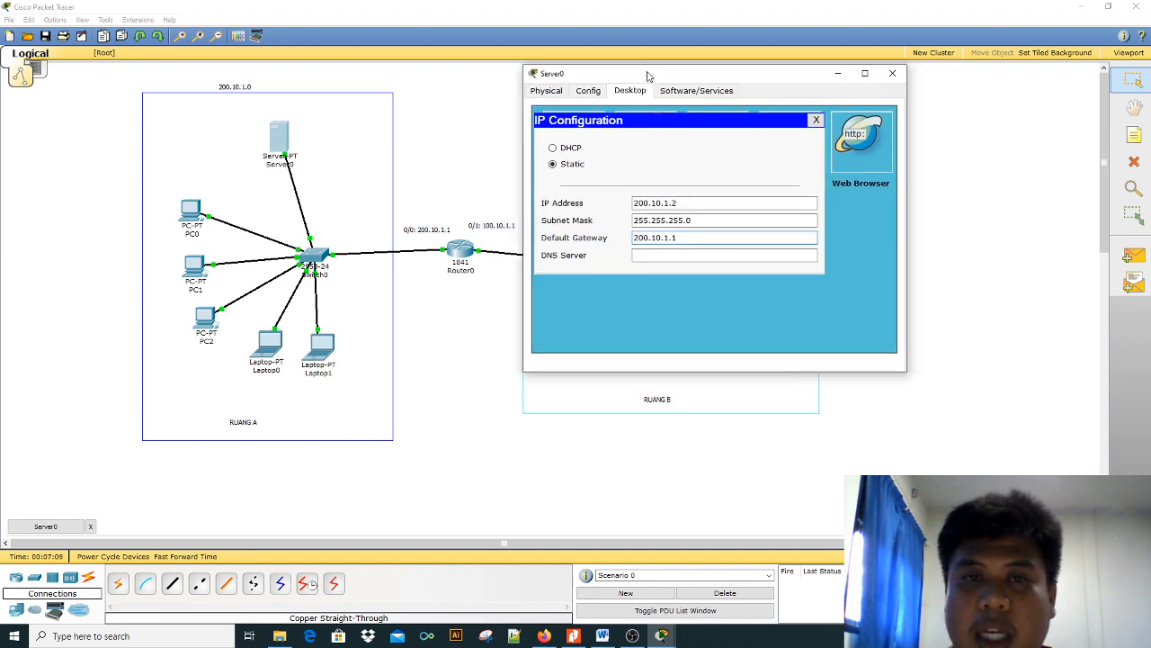
pyautogui.click(647, 258)
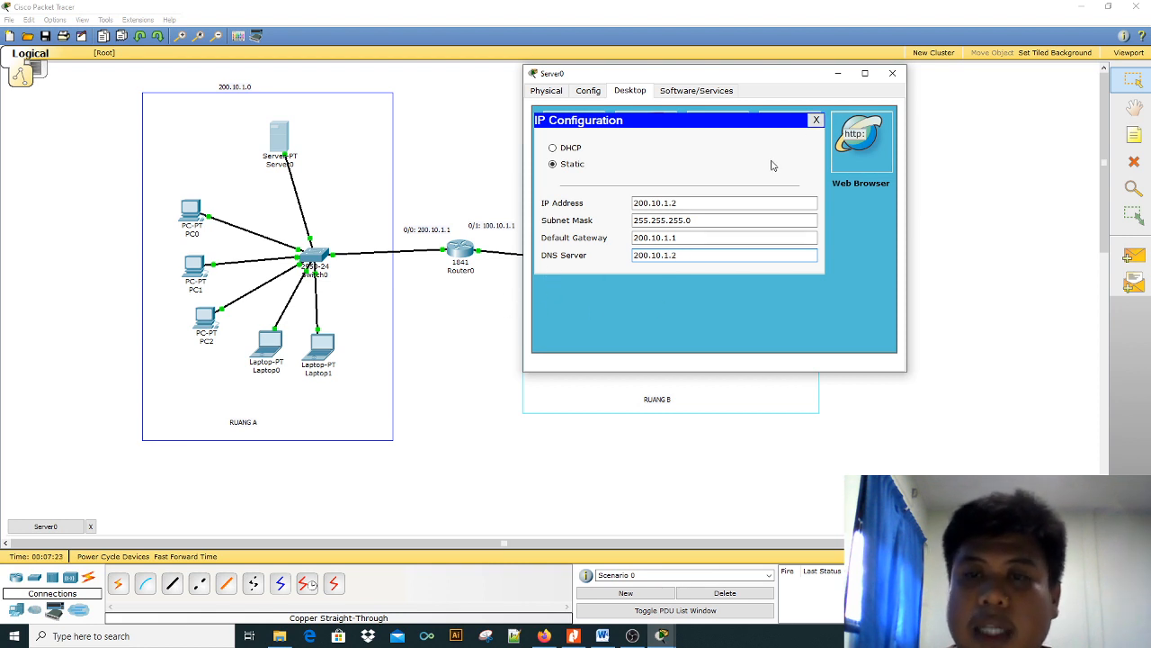
pyautogui.click(815, 120)
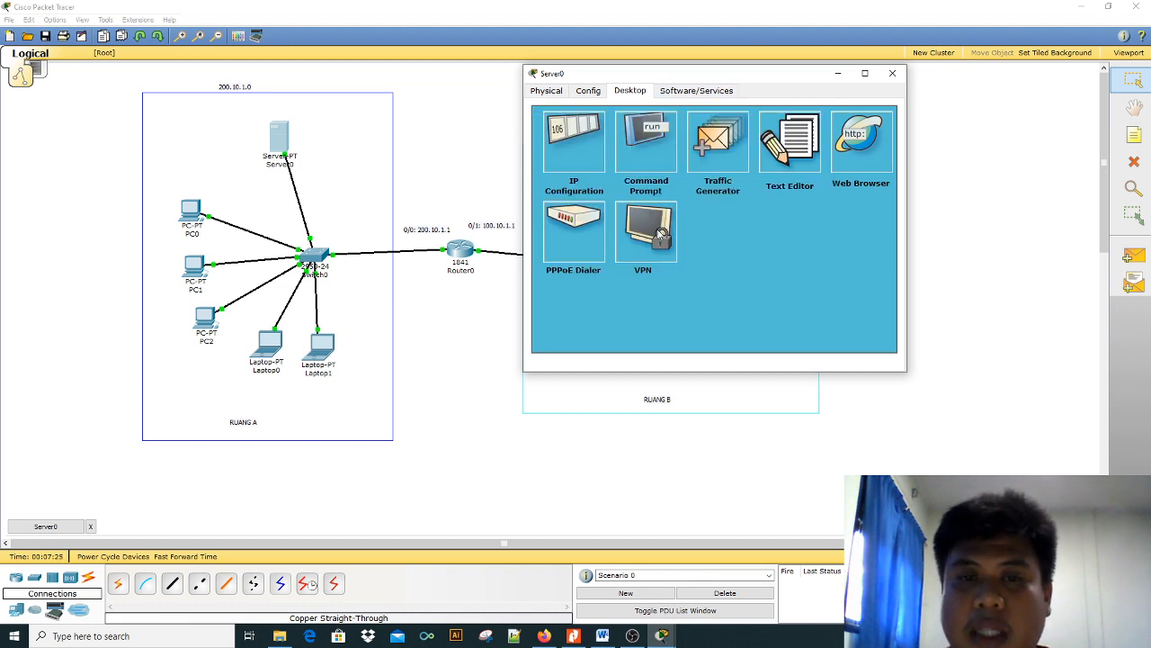
# Add a DNS A record on Server0 that maps percobaan4.com to 200.10.1.2
pyautogui.click(589, 91)
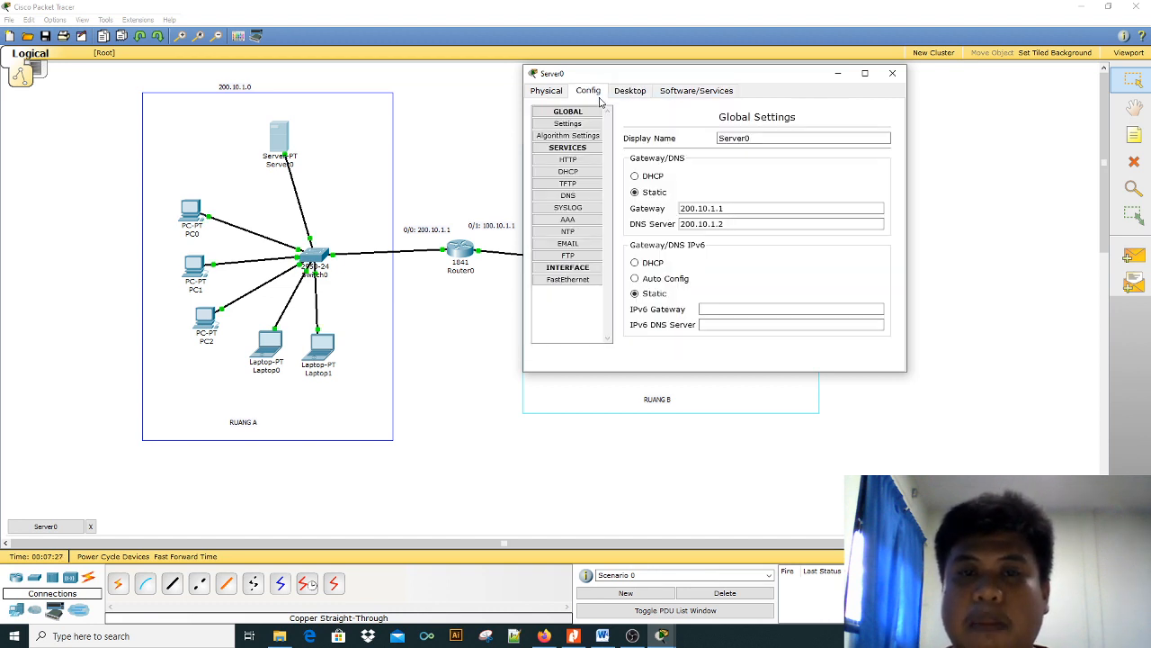
pyautogui.click(580, 198)
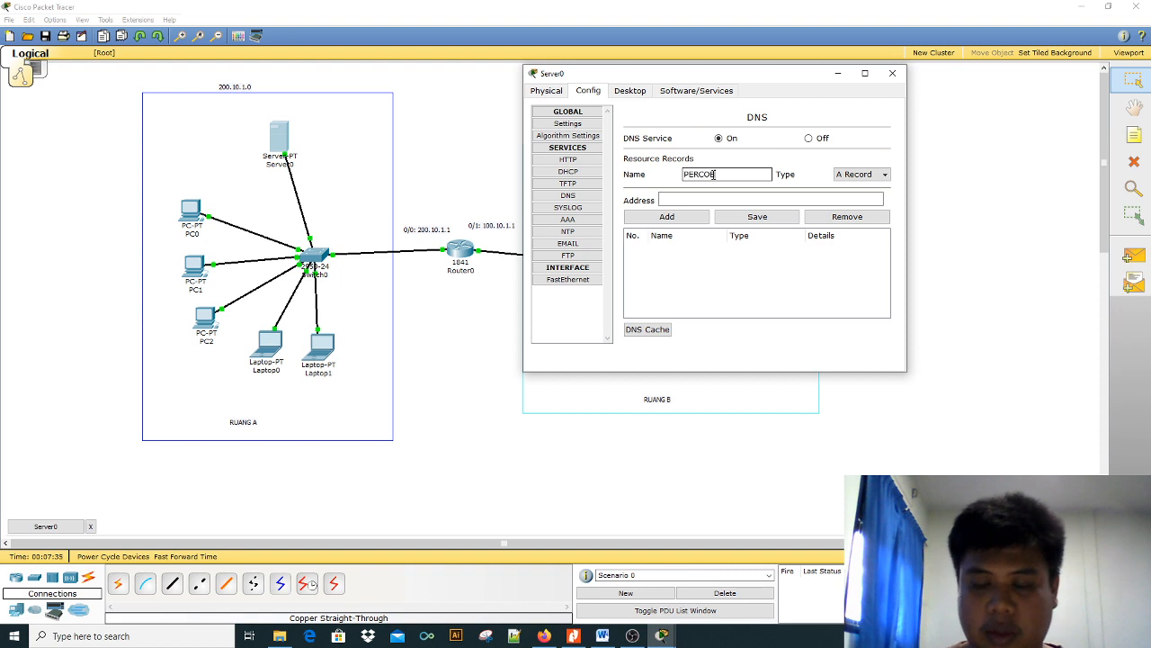
pyautogui.press('BackSpace')
pyautogui.press('BackSpace')
pyautogui.press('BackSpace')
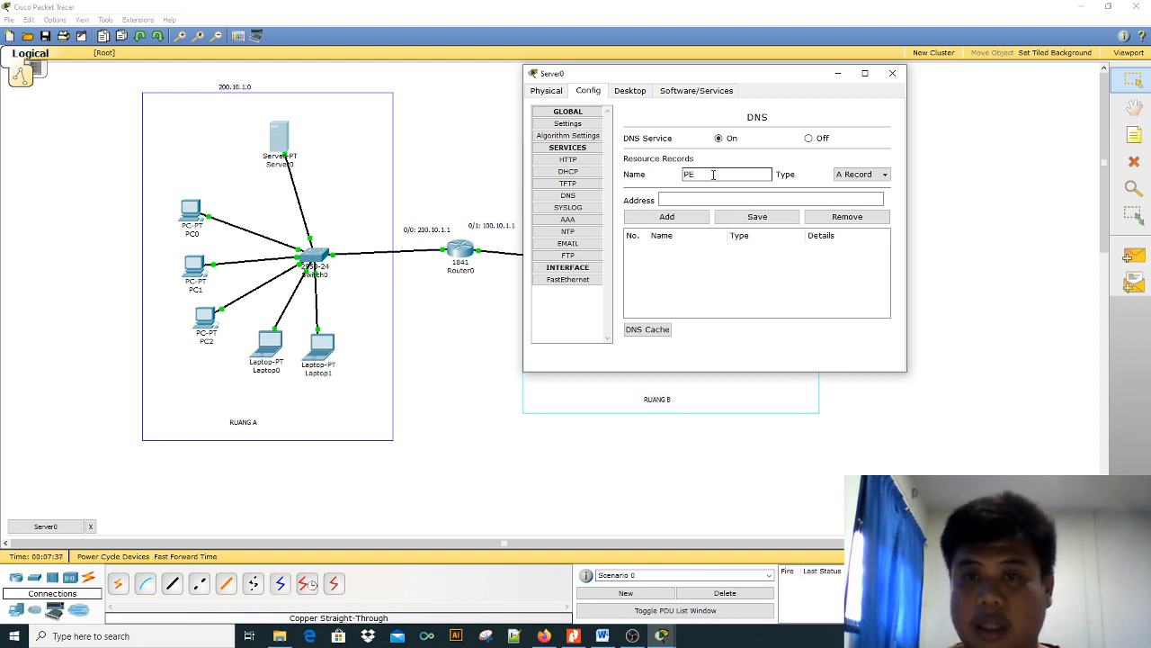
pyautogui.press('BackSpace')
pyautogui.write('pe')
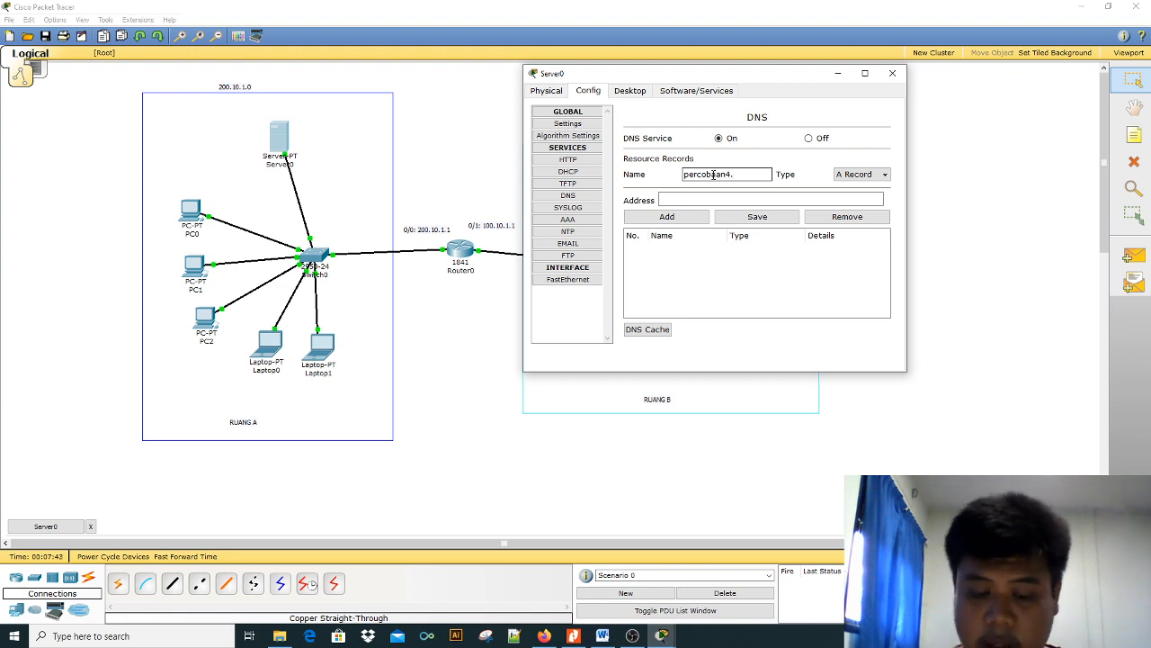
pyautogui.click(742, 198)
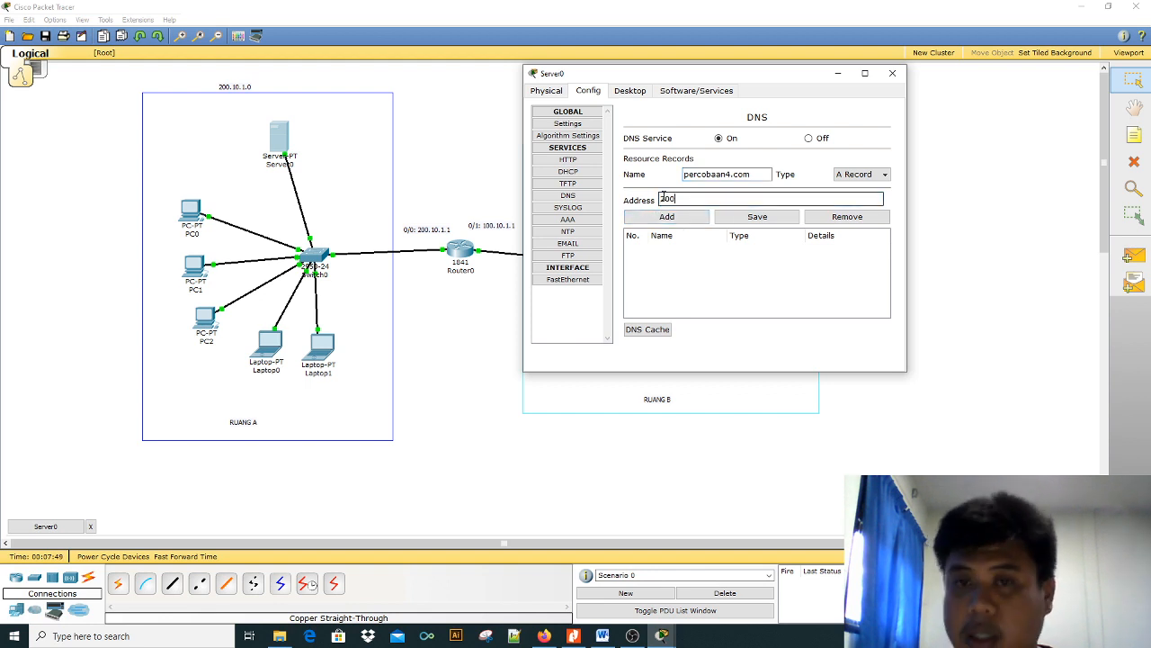
pyautogui.write('200.10.1.2')
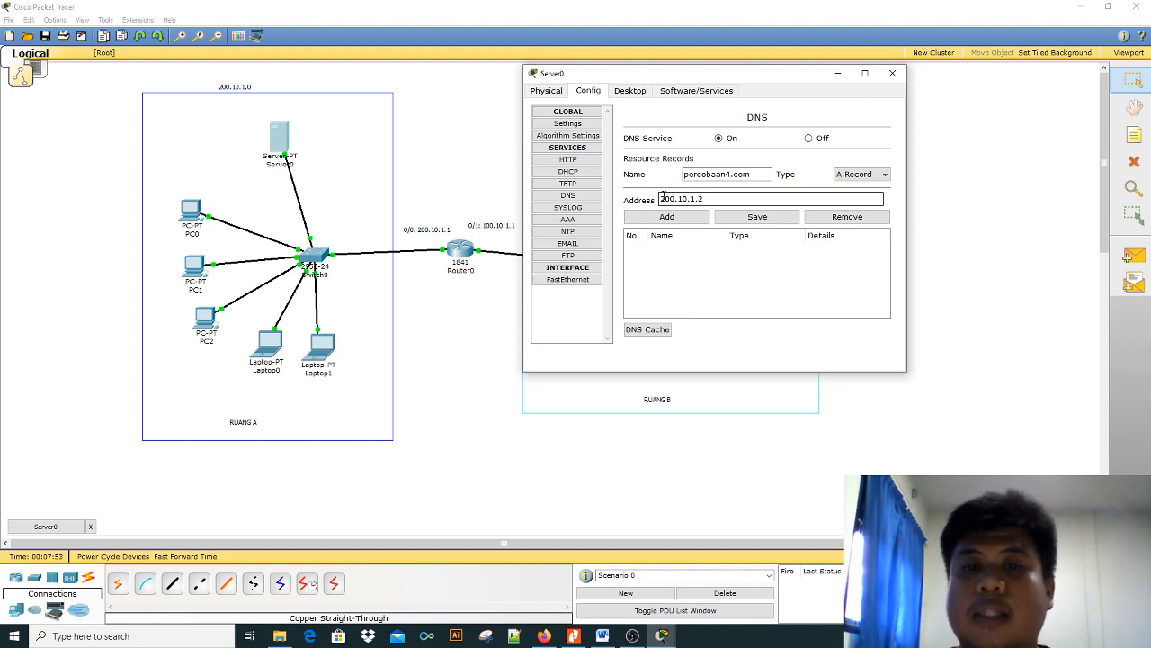
pyautogui.click(683, 220)
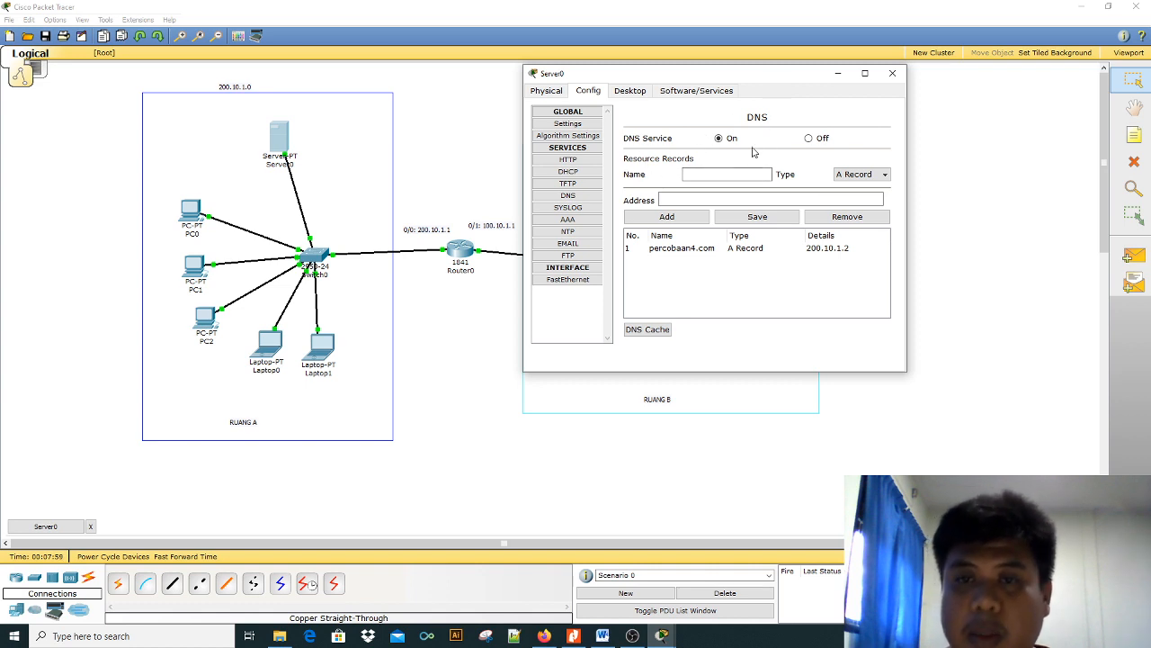
# Replace the welcome text and quick links in Server0's HTTP index.html page with "Berhasil"
pyautogui.click(569, 160)
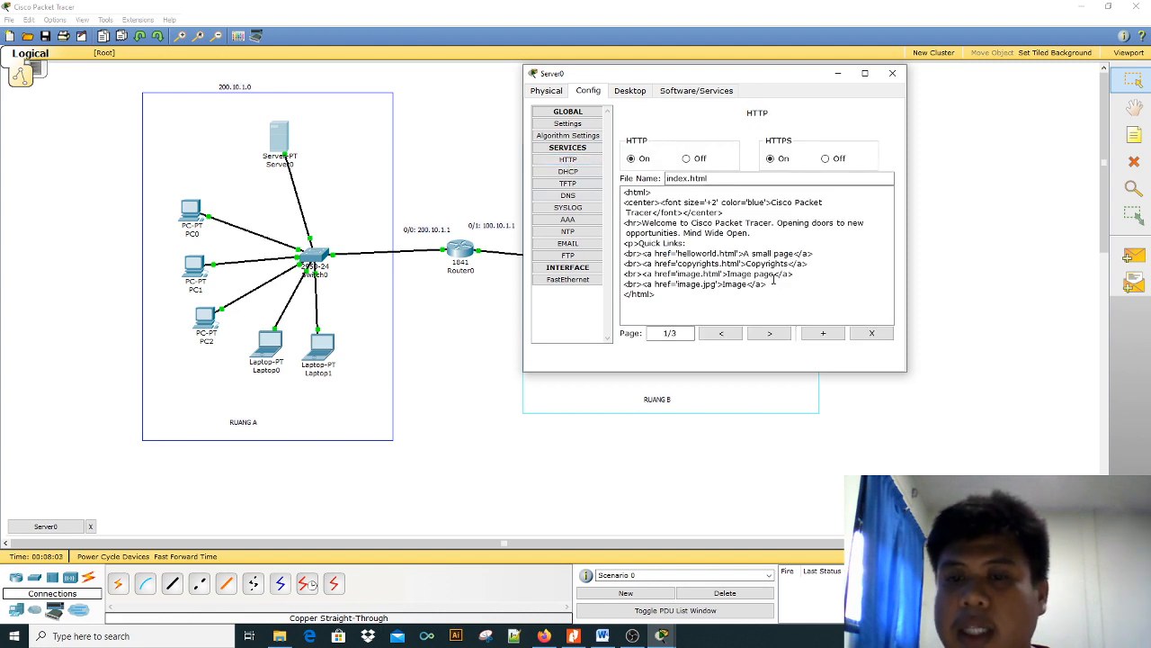
pyautogui.moveTo(770, 285); pyautogui.dragTo(642, 223)
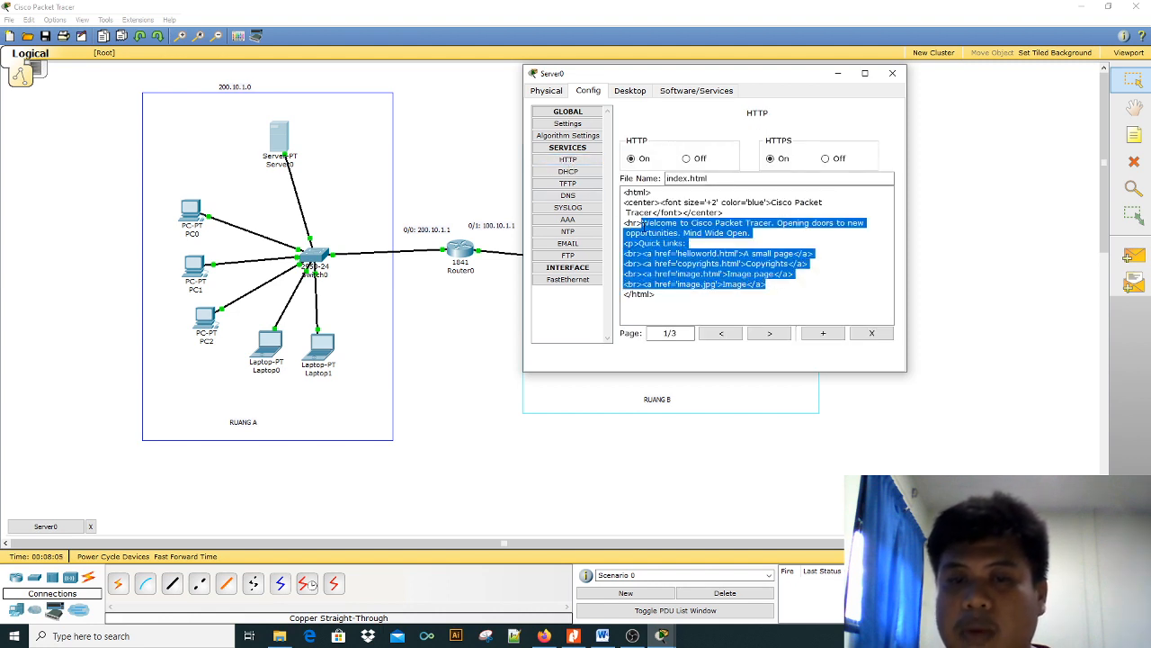
pyautogui.press('BackSpace')
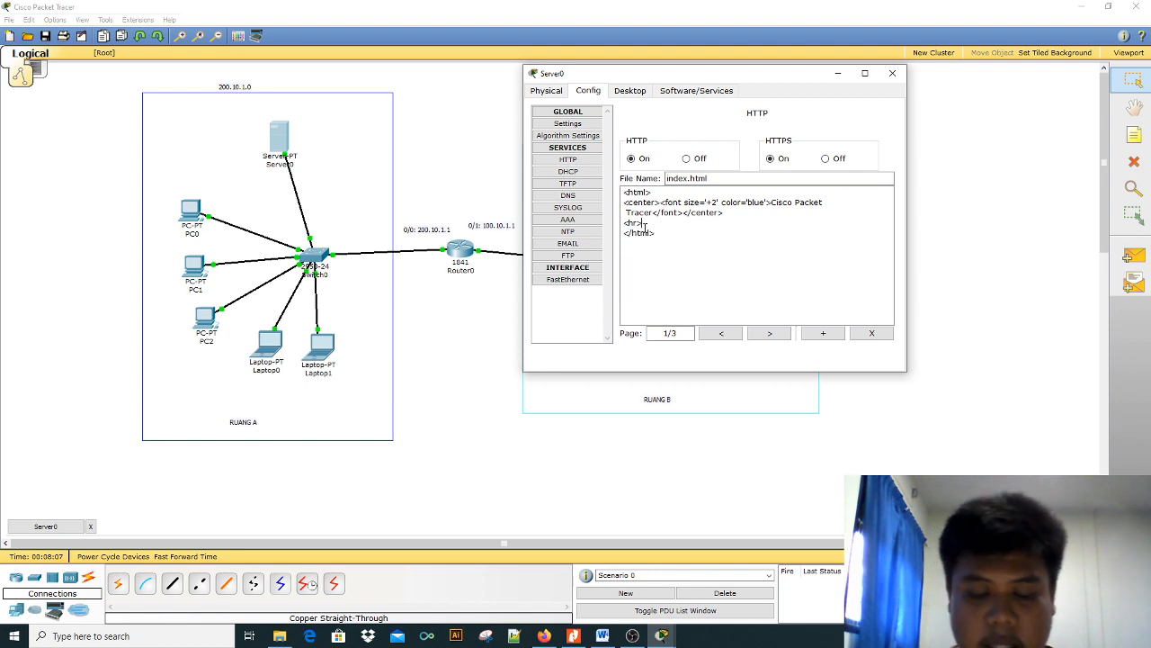
pyautogui.write('<b')
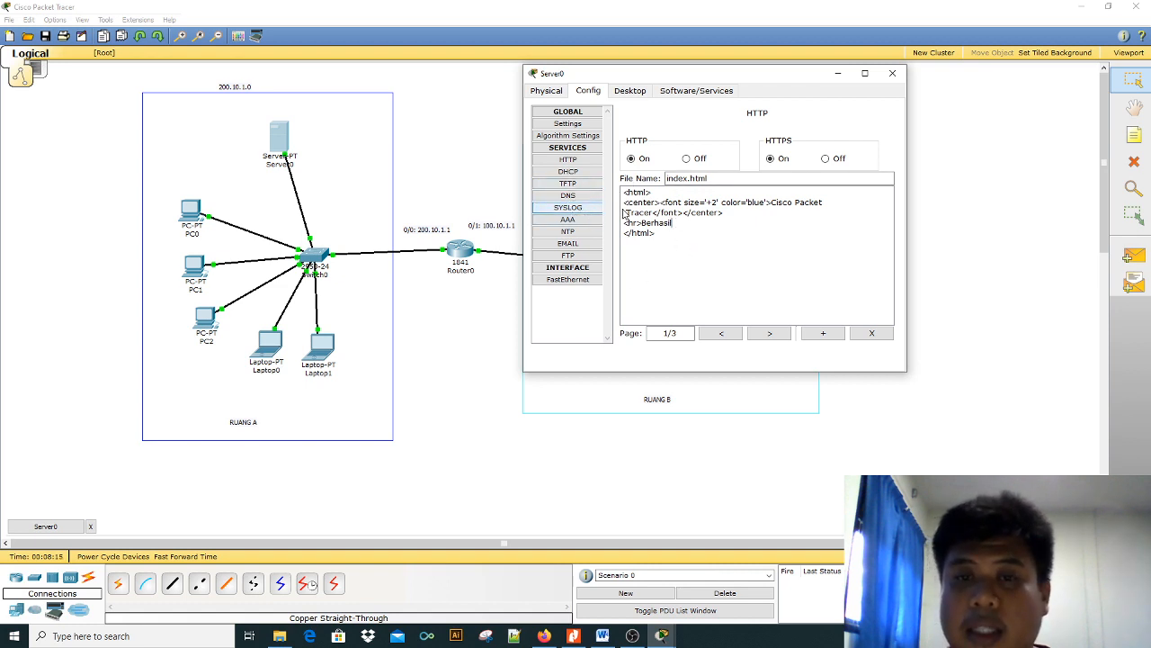
pyautogui.click(569, 195)
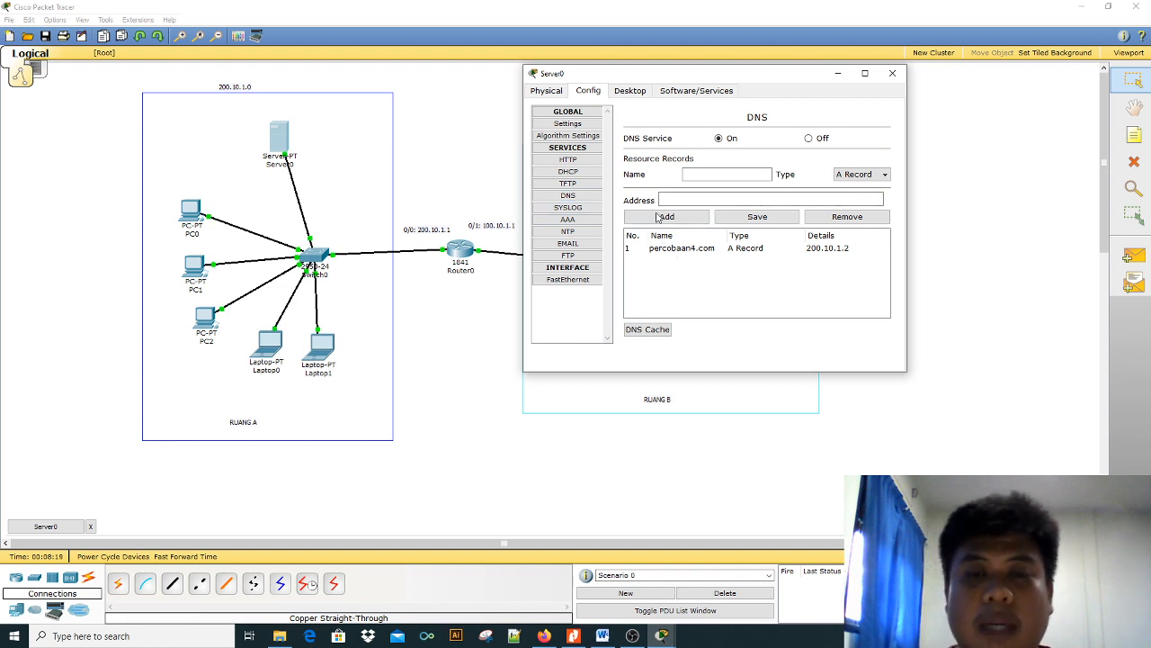
pyautogui.click(567, 159)
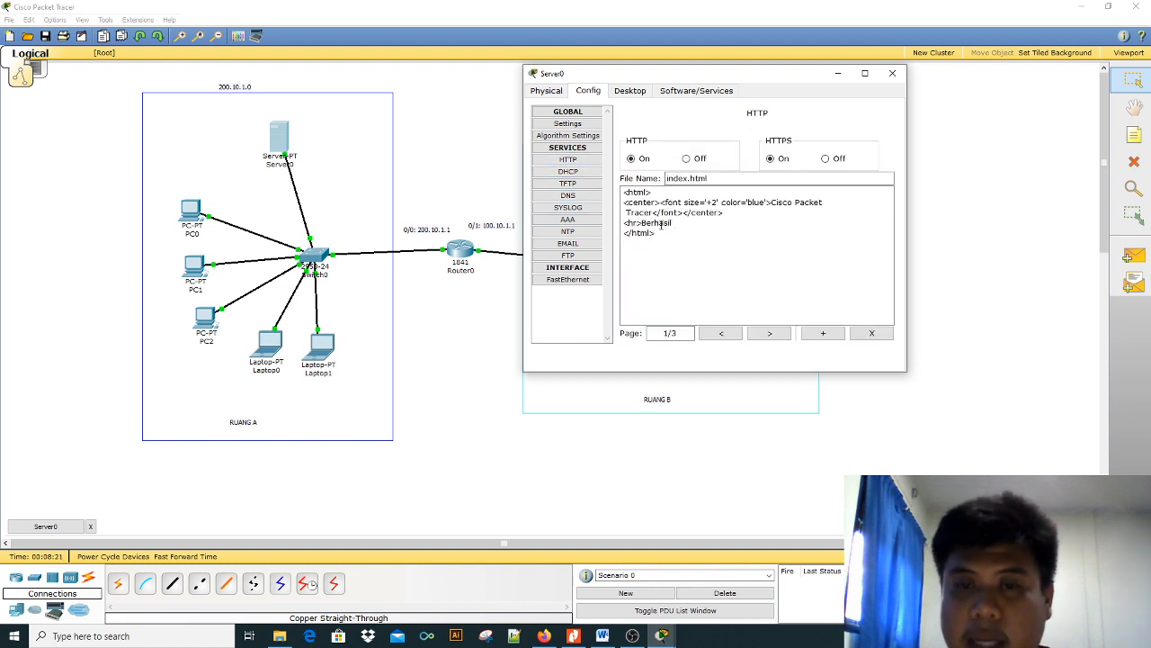
pyautogui.click(892, 73)
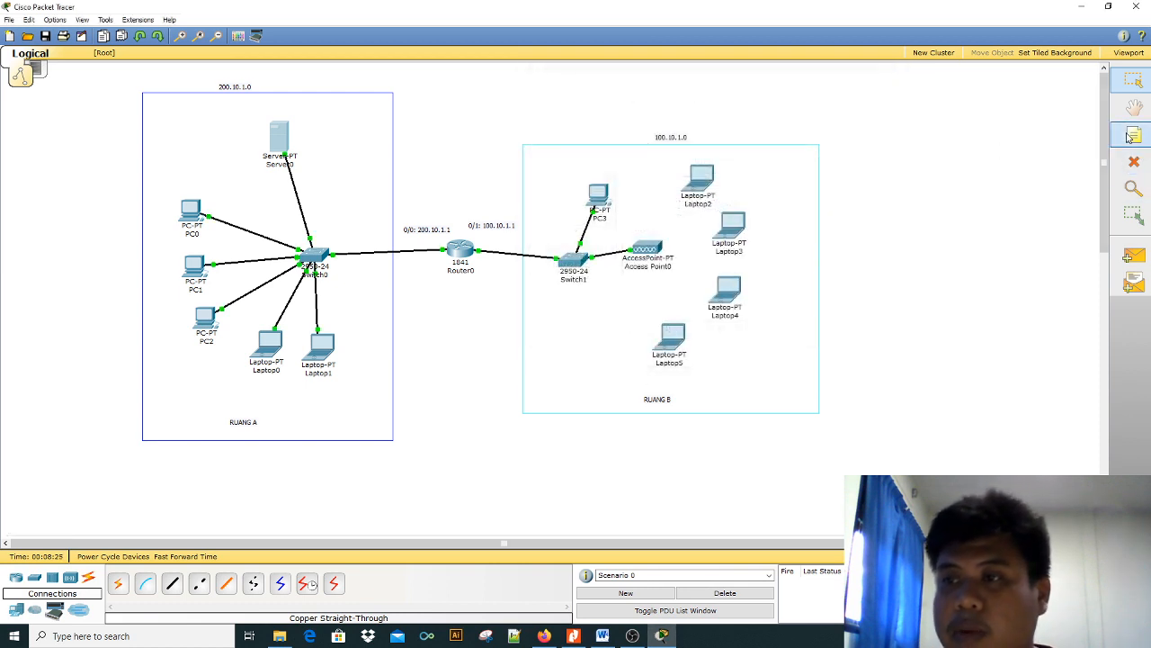
# Add the address note "200.10.1.2" beside Server0 in the blue rectangle
pyautogui.click(292, 134)
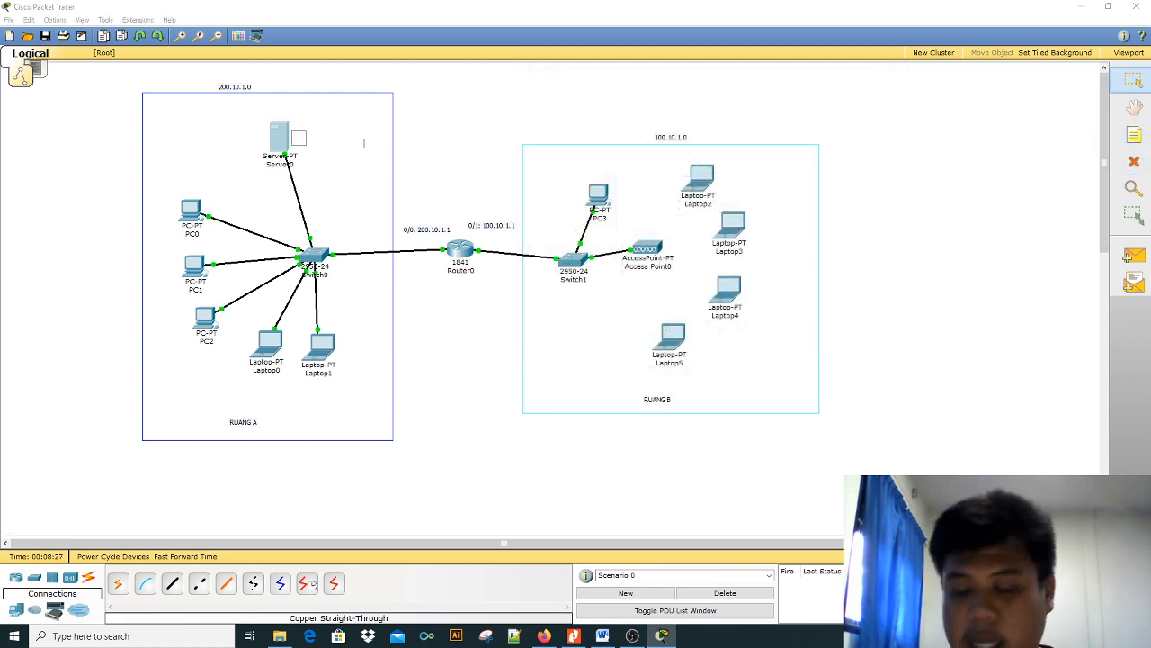
pyautogui.write('200.')
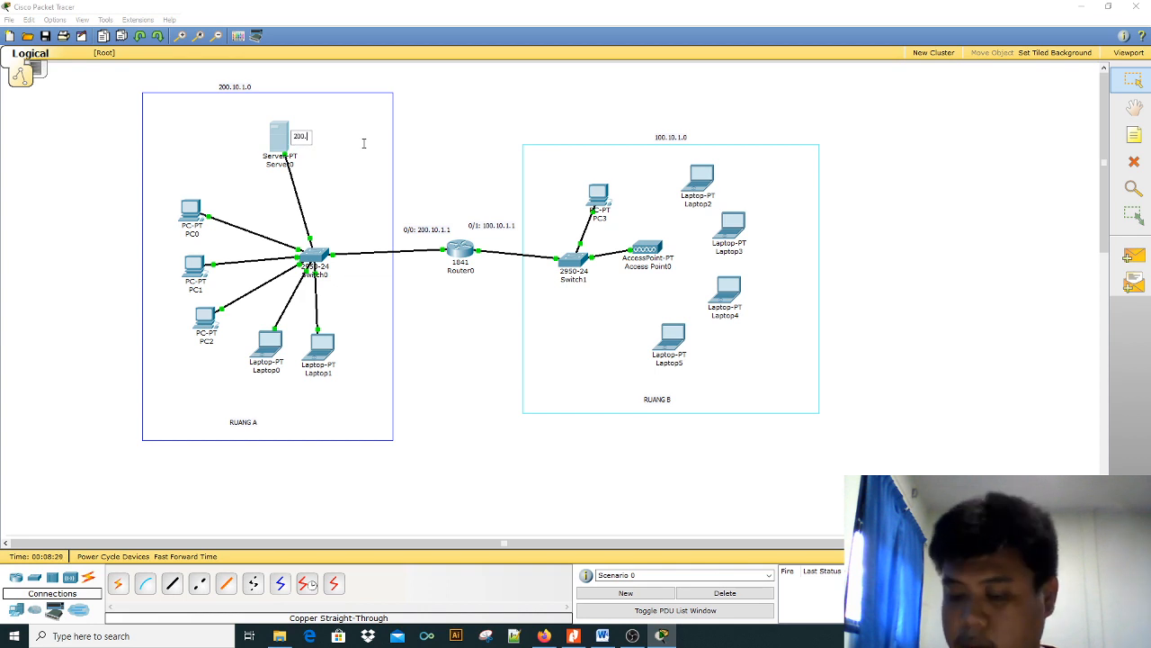
pyautogui.write('10.1.2')
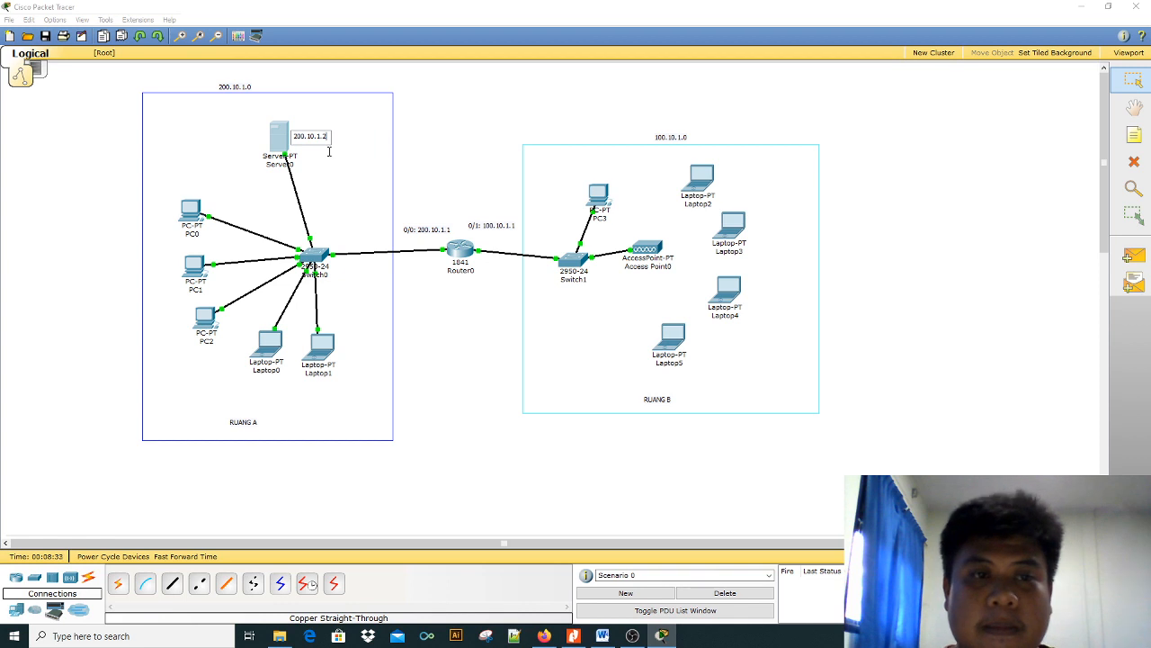
pyautogui.click(328, 153)
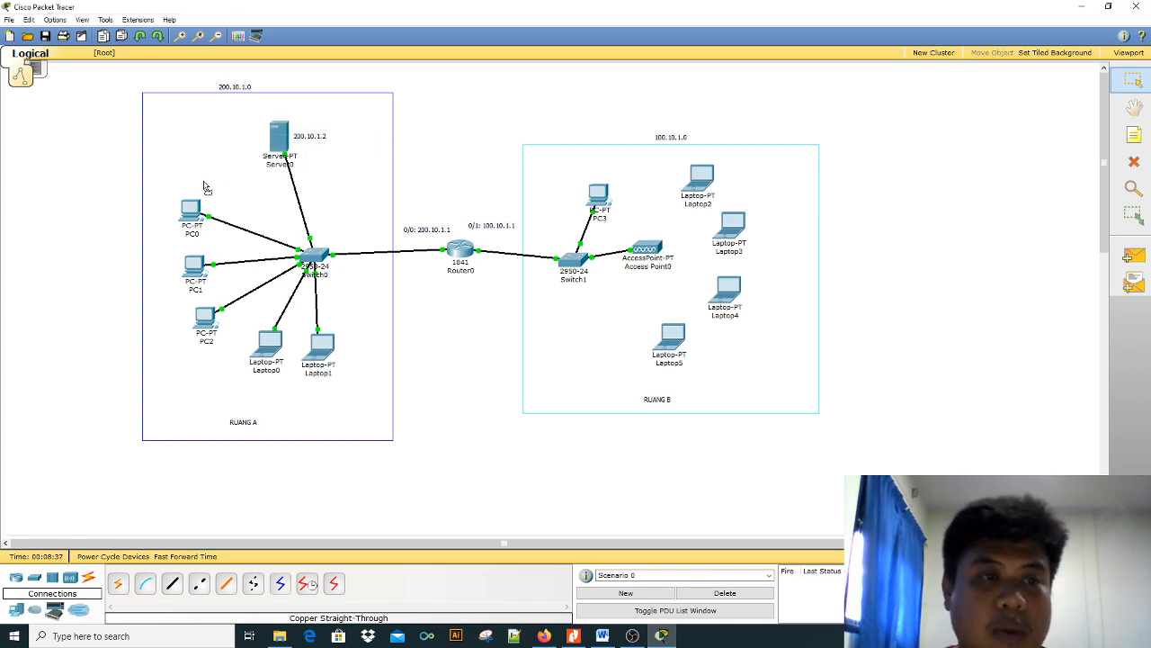
# Paste copies of the "200.10.1.2" note beside PC0, PC1 and PC2 and below Laptop0 and Laptop1
pyautogui.hotkey('ctrl', 'v')
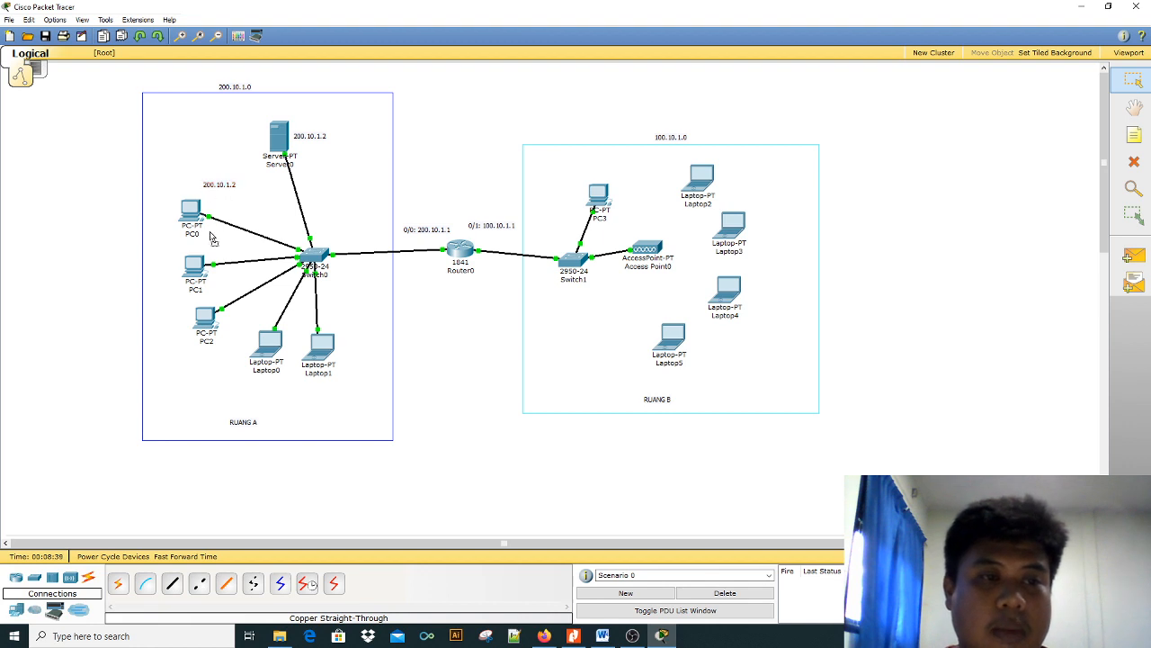
pyautogui.hotkey('ctrl', 'v')
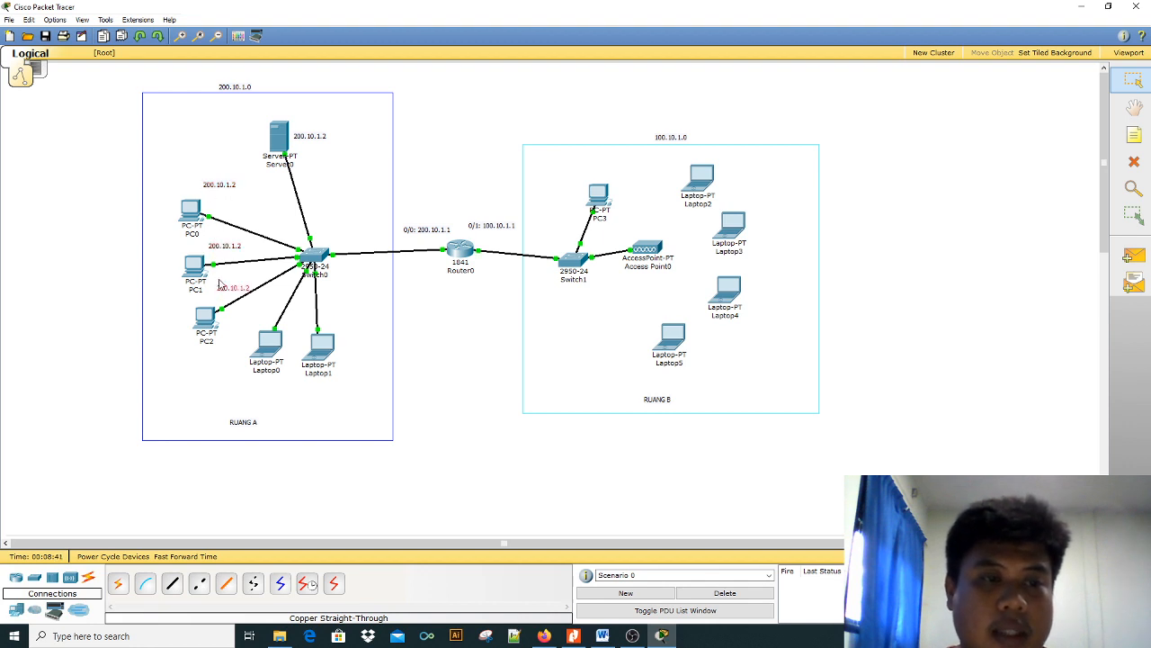
pyautogui.hotkey('ctrl', 'v')
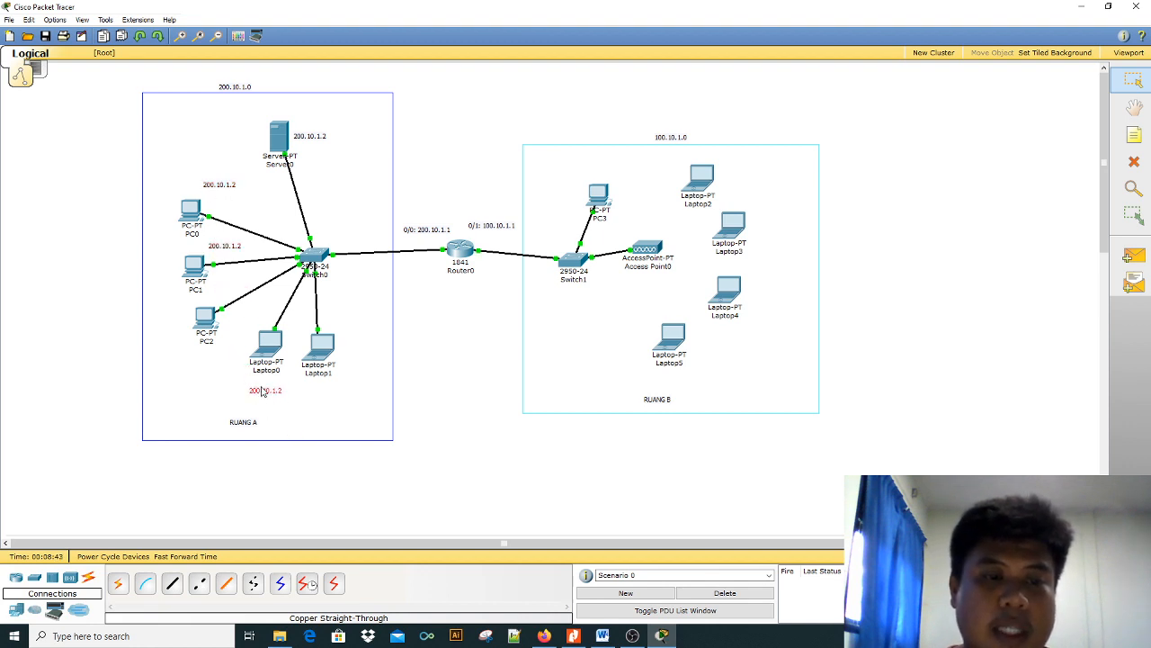
pyautogui.click(313, 405)
pyautogui.hotkey('ctrl', 'v')
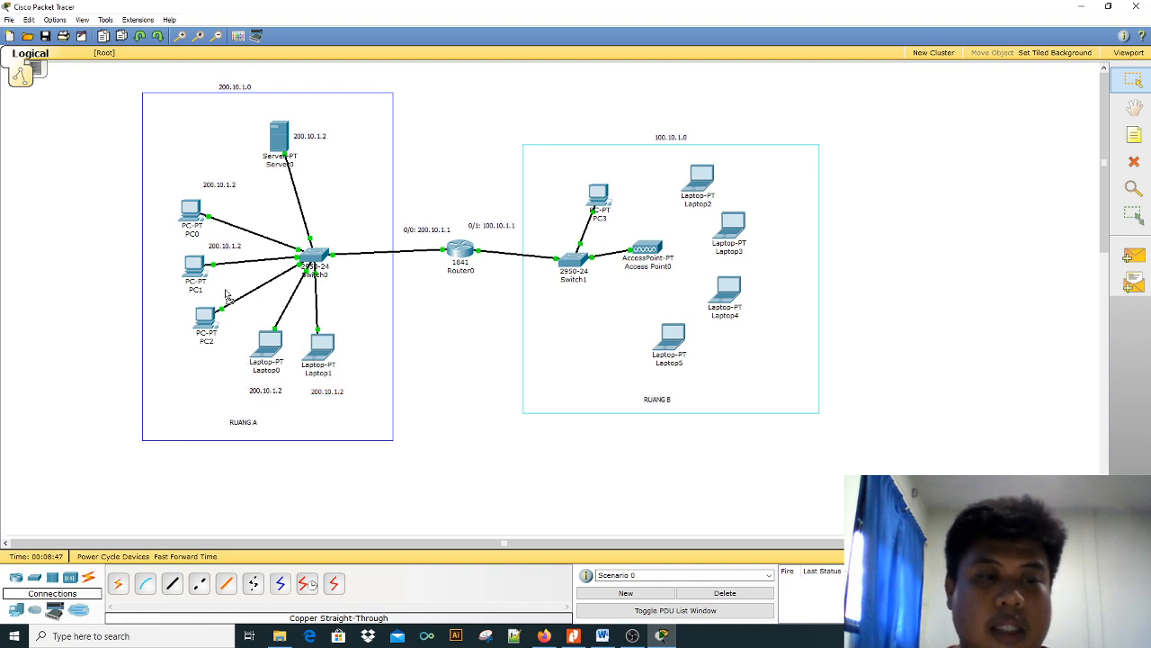
pyautogui.write('200.10.1.2')
pyautogui.moveTo(237, 302); pyautogui.dragTo(222, 302)
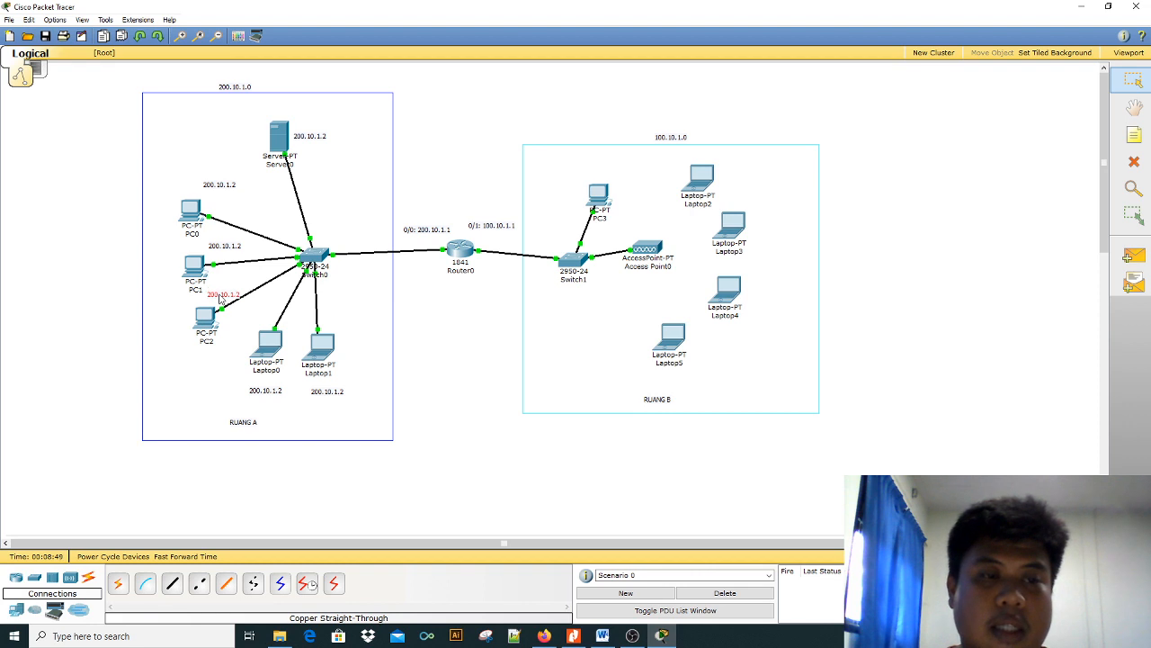
# Change the address notes to 200.10.1.3 for PC0 and 200.10.1.4 for PC1
pyautogui.doubleClick(221, 186)
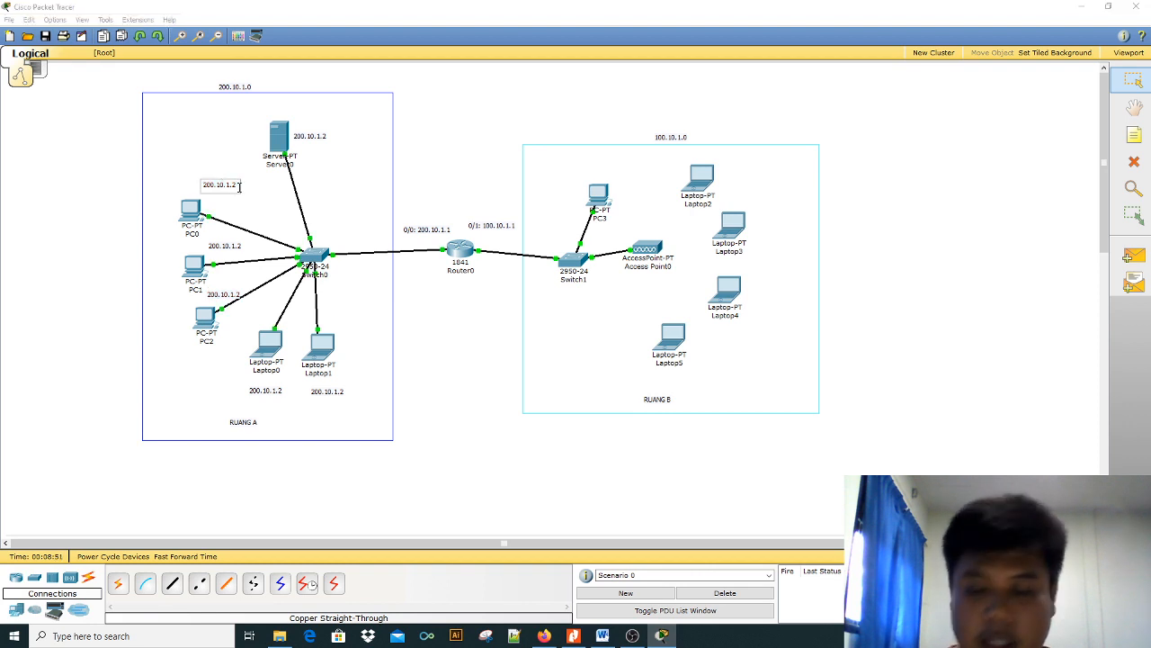
pyautogui.press('BackSpace')
pyautogui.write('3')
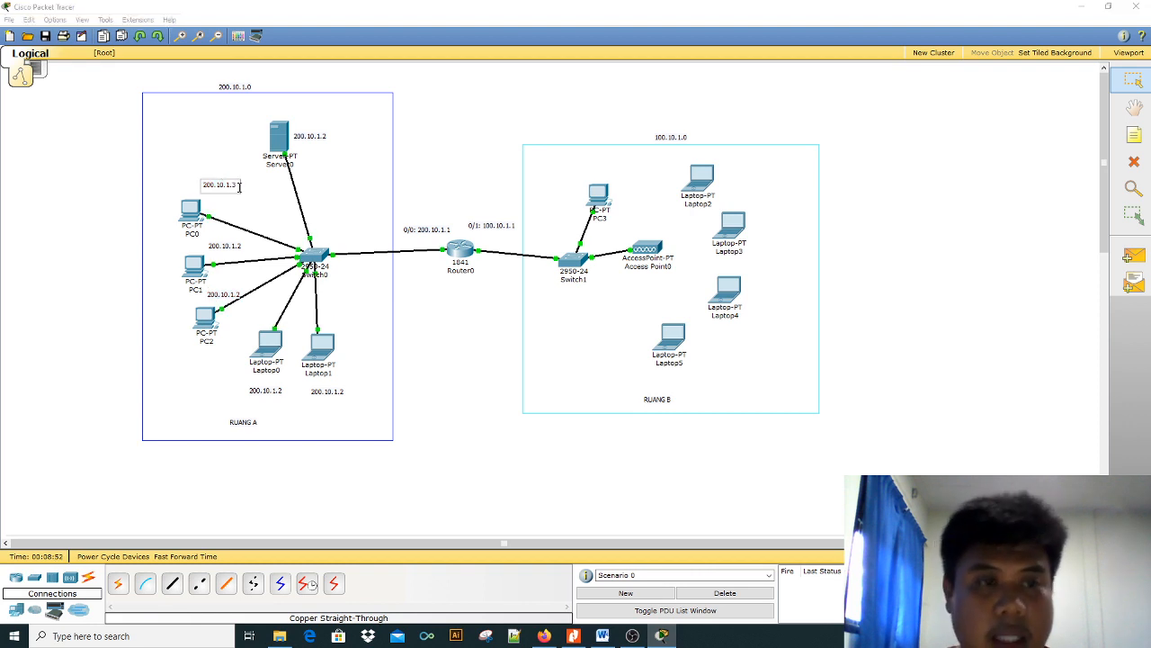
pyautogui.doubleClick(221, 246)
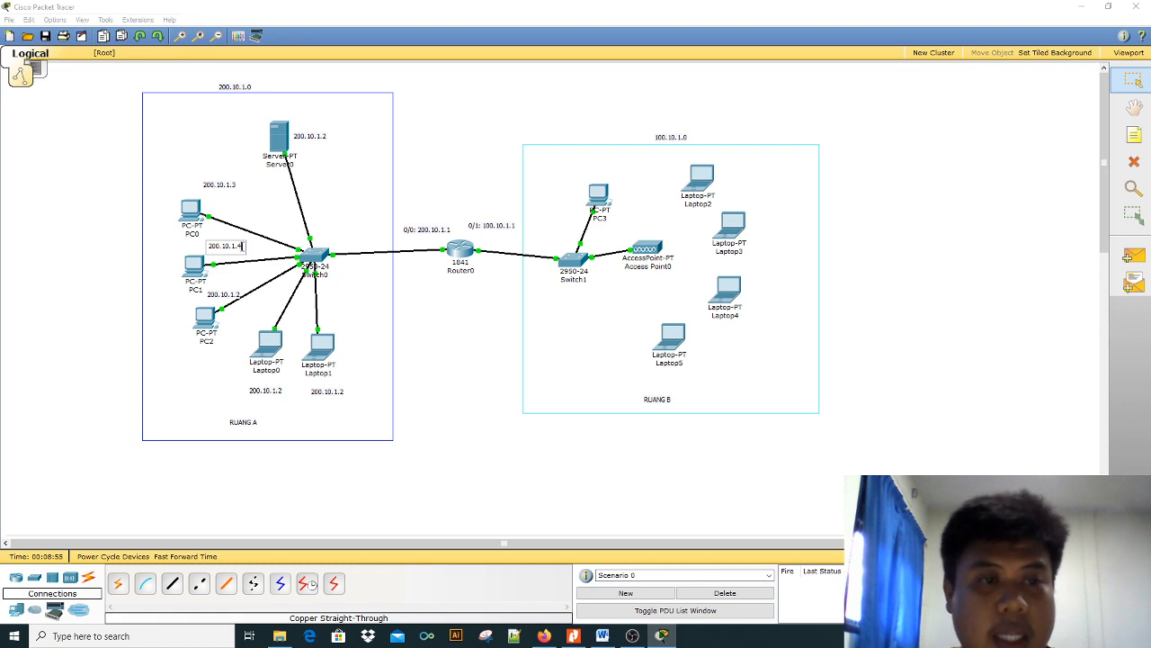
pyautogui.write('4')
# Move PC2's address note below the PC and change it to 200.10.1.5
pyautogui.click(227, 296)
pyautogui.moveTo(227, 296); pyautogui.dragTo(228, 362)
pyautogui.doubleClick(223, 357)
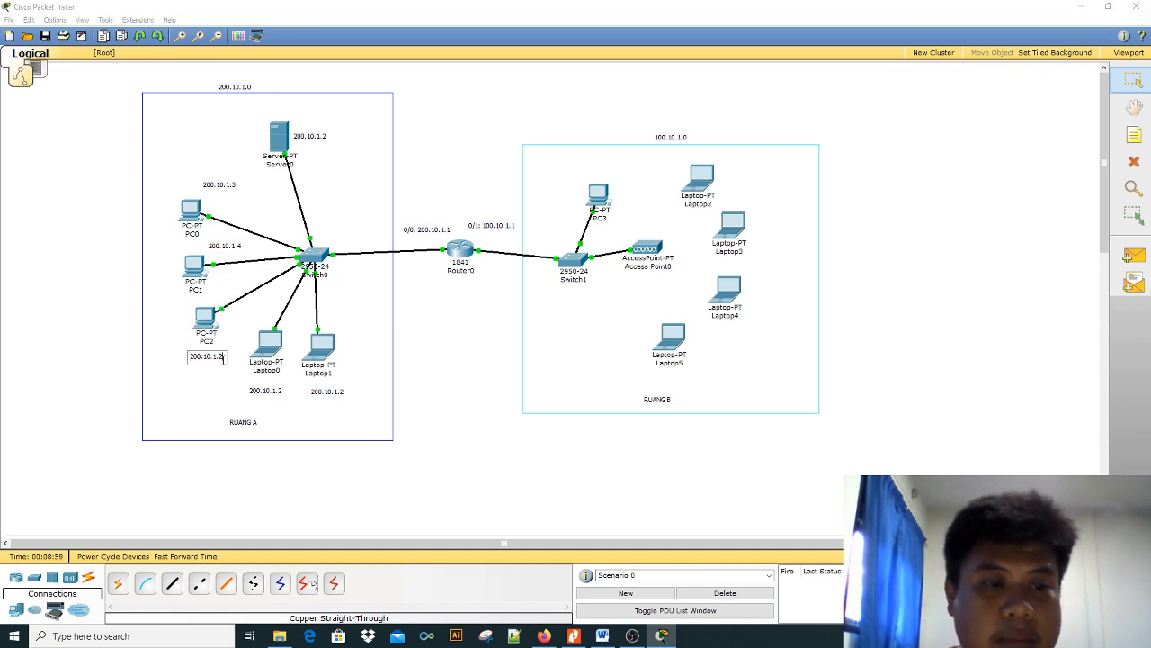
# Change the address notes to 200.10.1.6 below Laptop0 and 200.10.1.7 below Laptop1
pyautogui.click(282, 394)
pyautogui.doubleClick(283, 392)
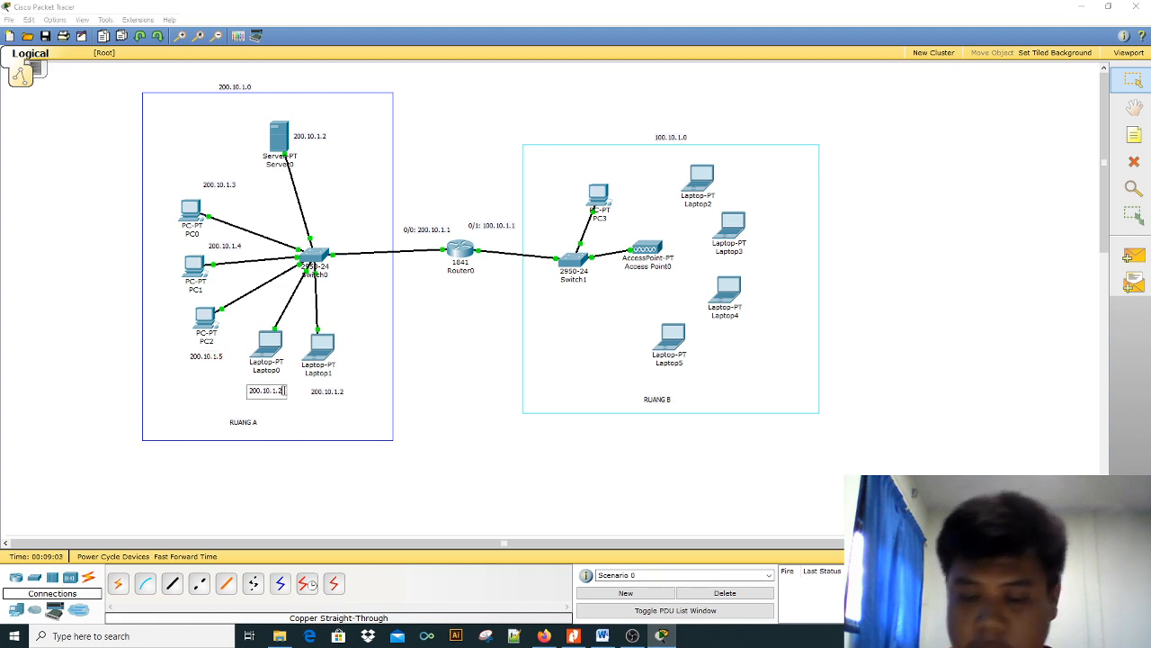
pyautogui.press('BackSpace')
pyautogui.write('6')
pyautogui.doubleClick(324, 392)
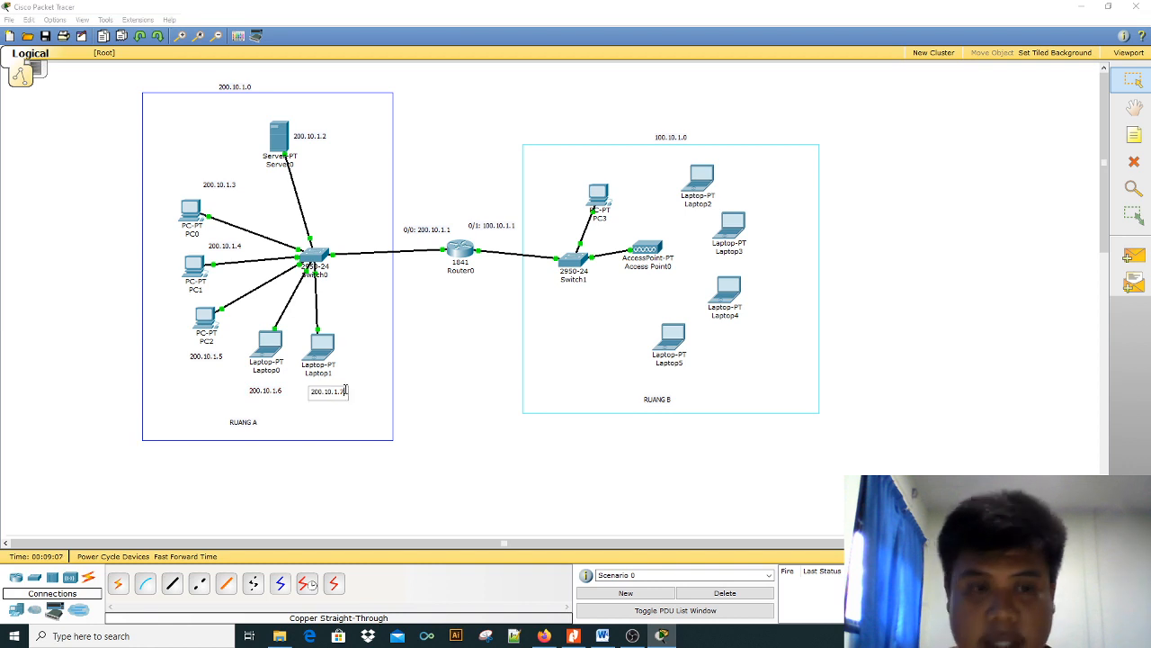
pyautogui.write('7')
pyautogui.click(360, 377)
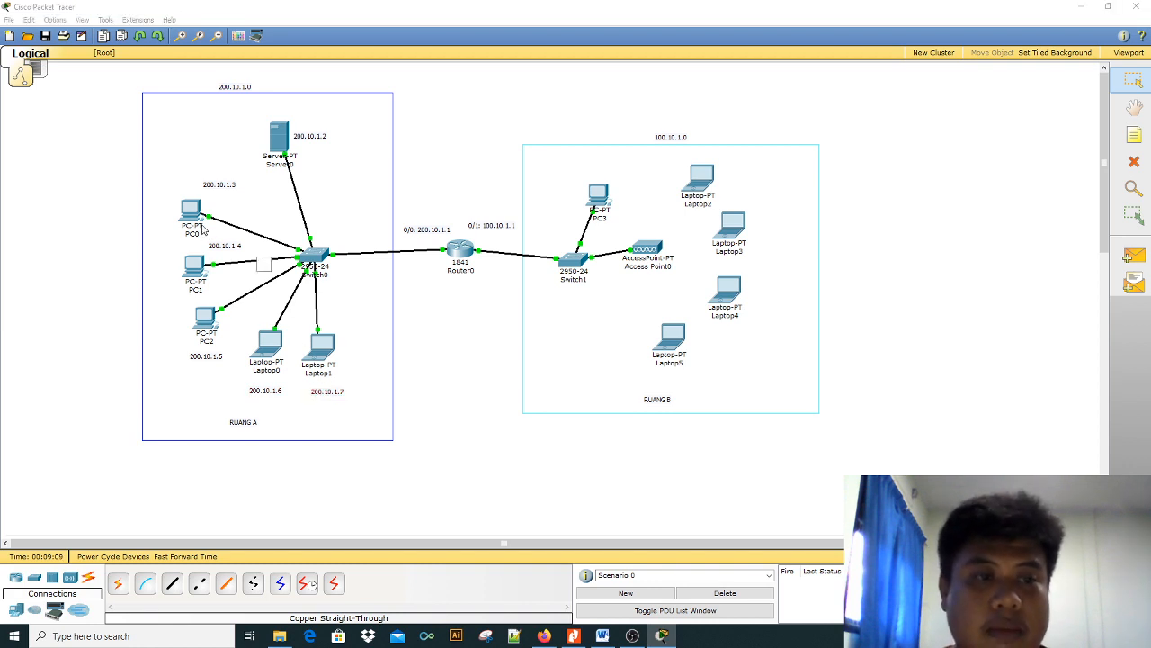
# Configure PC0 with static IP address 200.10.1.3, subnet mask 255.255.255.0 and default gateway 200.10.1.1, and close its window
pyautogui.click(189, 212)
pyautogui.click(127, 42)
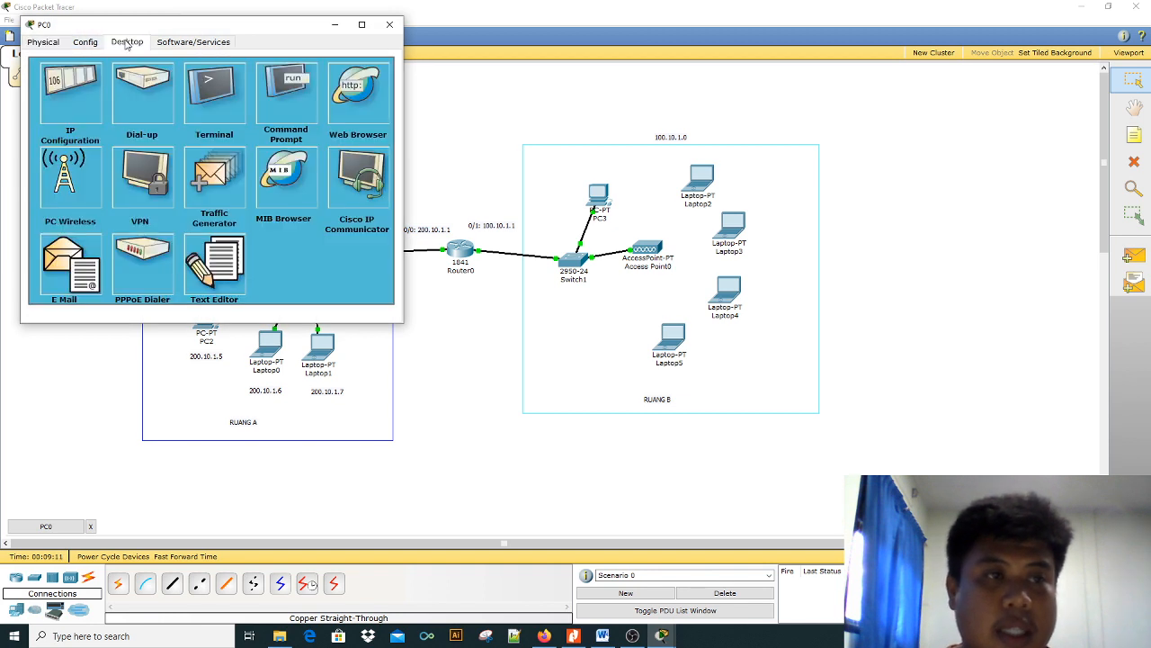
pyautogui.moveTo(272, 28); pyautogui.dragTo(657, 74)
pyautogui.click(464, 157)
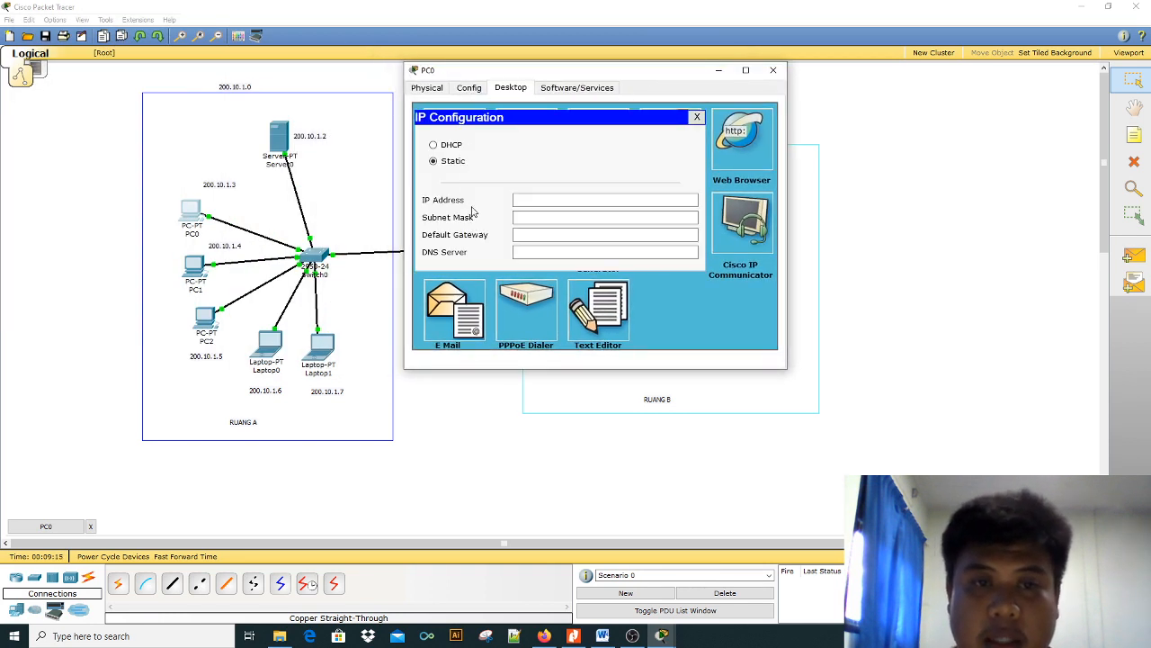
pyautogui.click(534, 201)
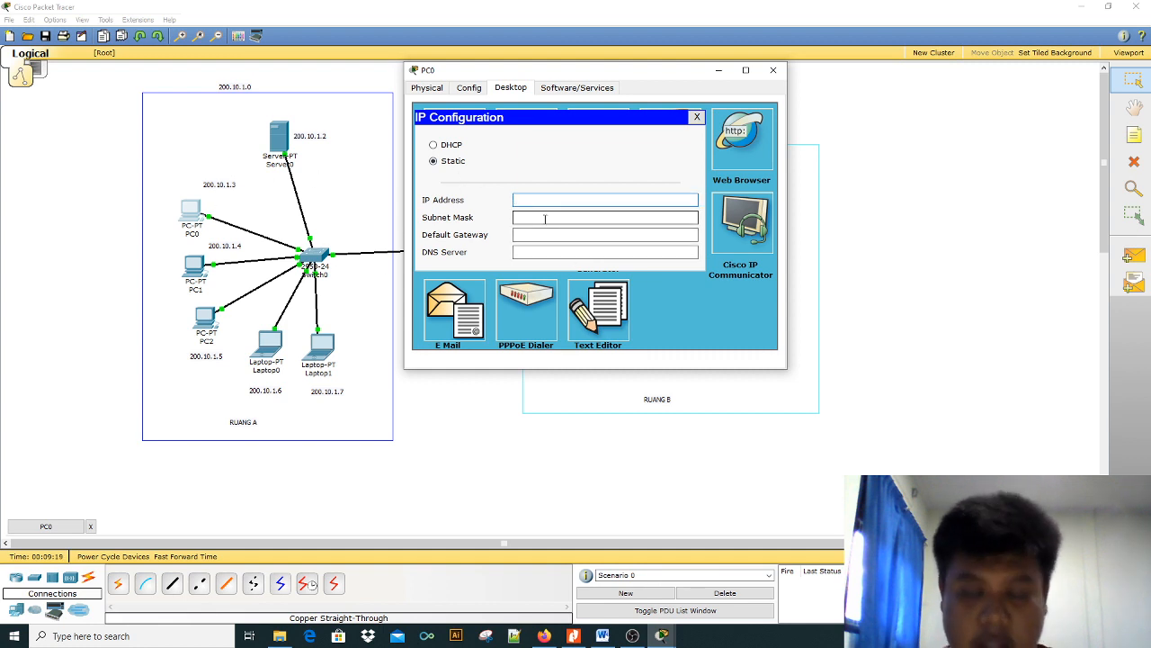
pyautogui.write('200.10.1.1')
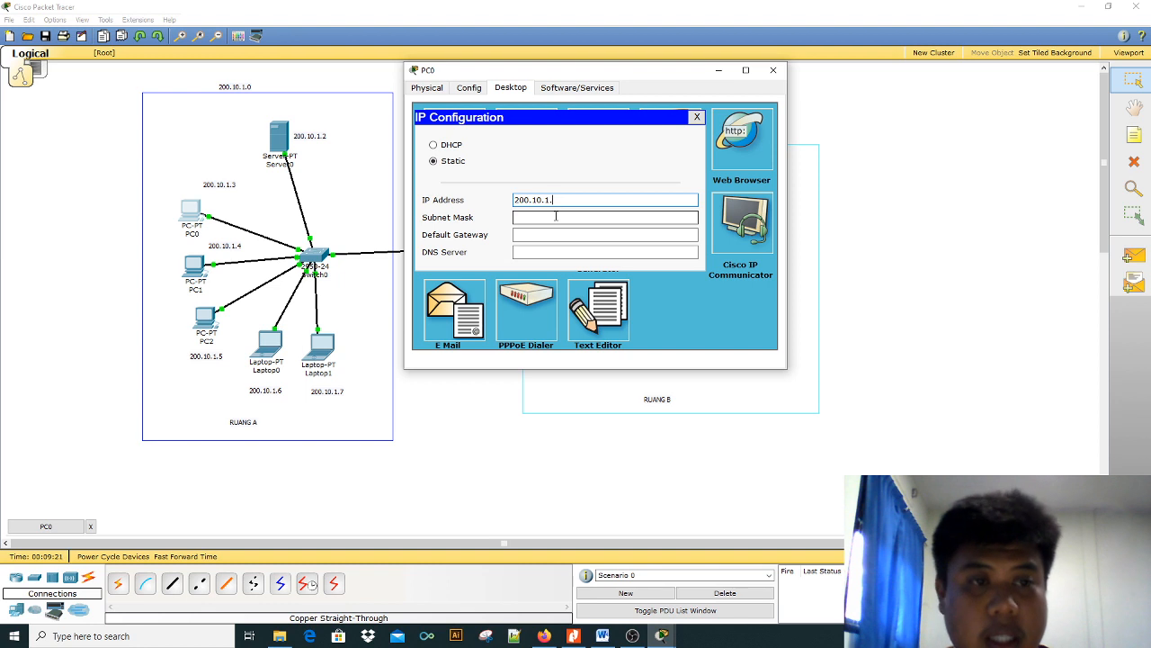
pyautogui.click(569, 218)
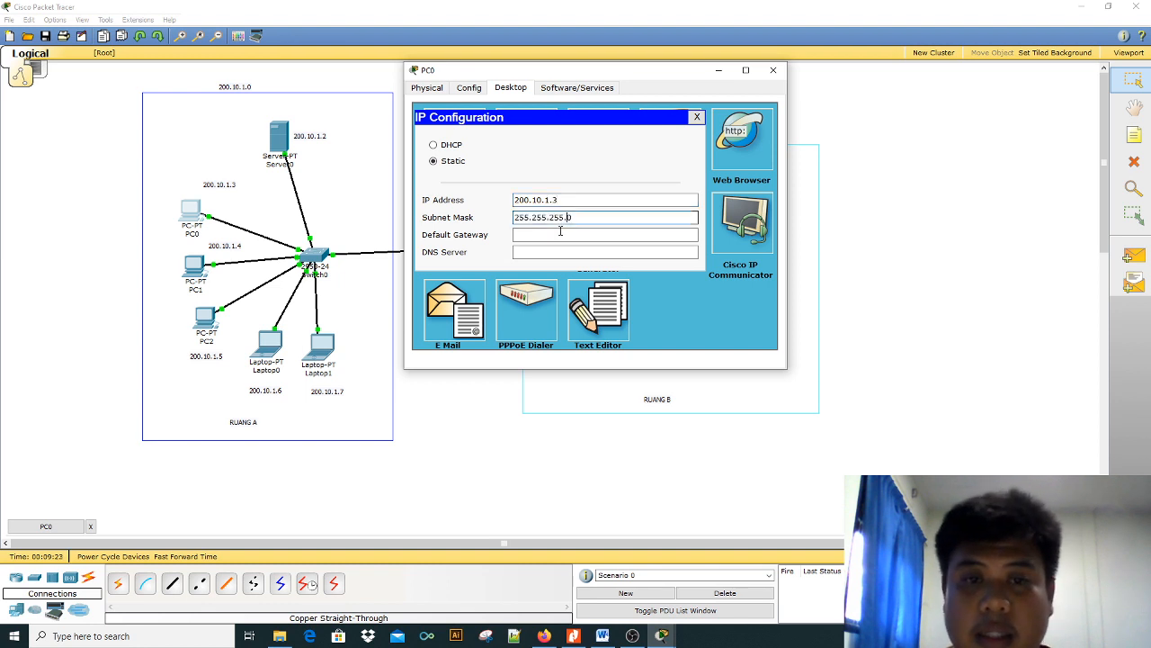
pyautogui.click(559, 234)
pyautogui.write('200.10.1.1')
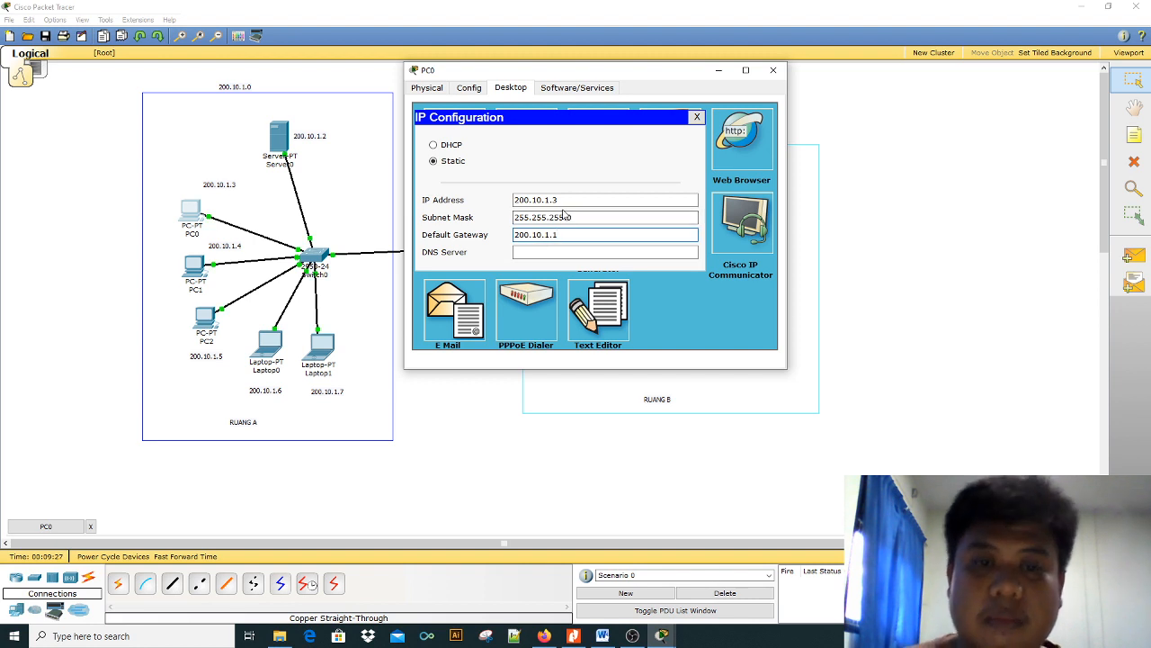
pyautogui.click(773, 69)
# Configure PC1 with static IP address 200.10.1.4, subnet mask 255.255.255.0 and default gateway 200.10.1.1, and close its window
pyautogui.click(194, 266)
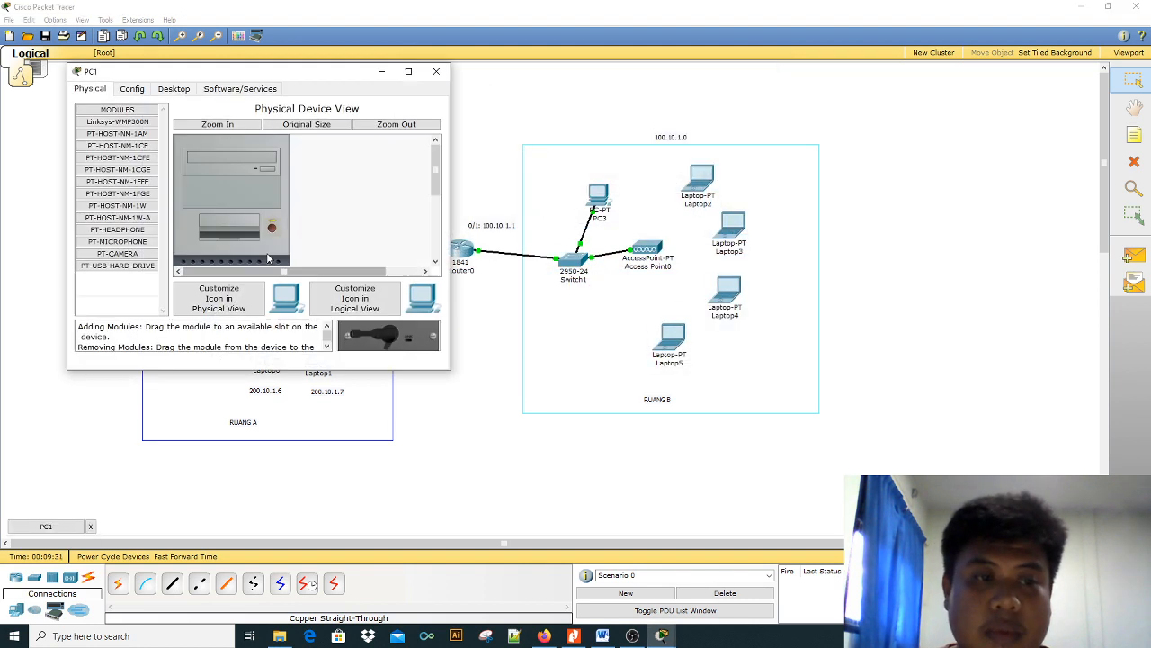
pyautogui.click(174, 88)
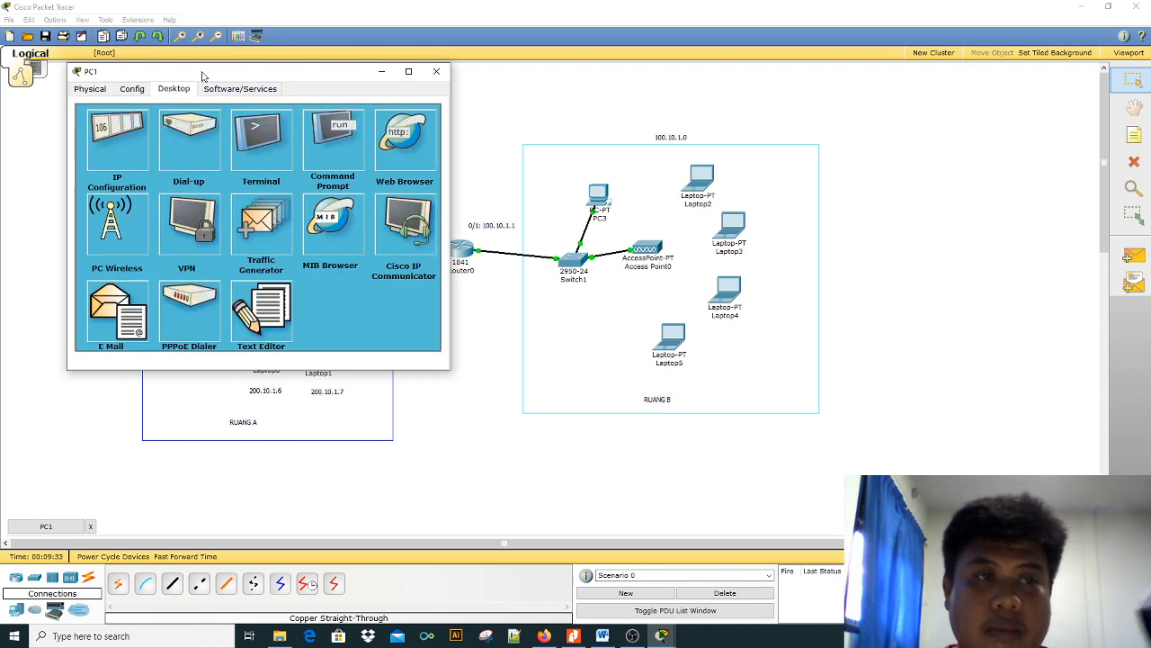
pyautogui.moveTo(206, 72); pyautogui.dragTo(530, 95)
pyautogui.click(442, 162)
pyautogui.click(580, 224)
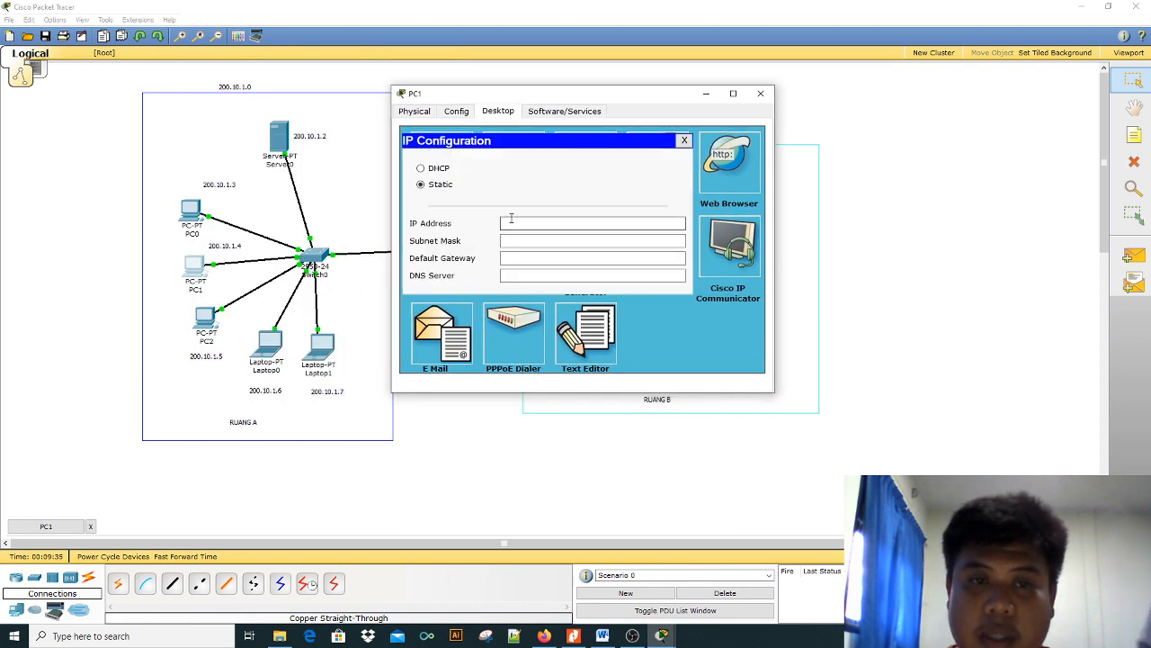
pyautogui.write('200.10.1.1')
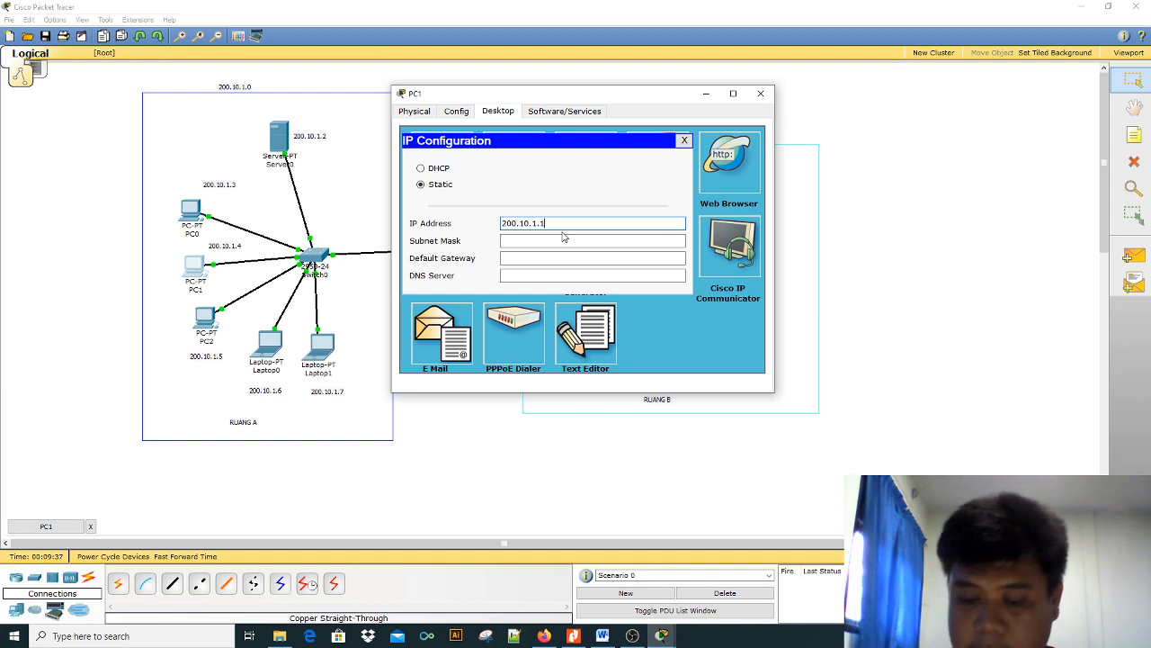
pyautogui.click(562, 239)
pyautogui.click(562, 258)
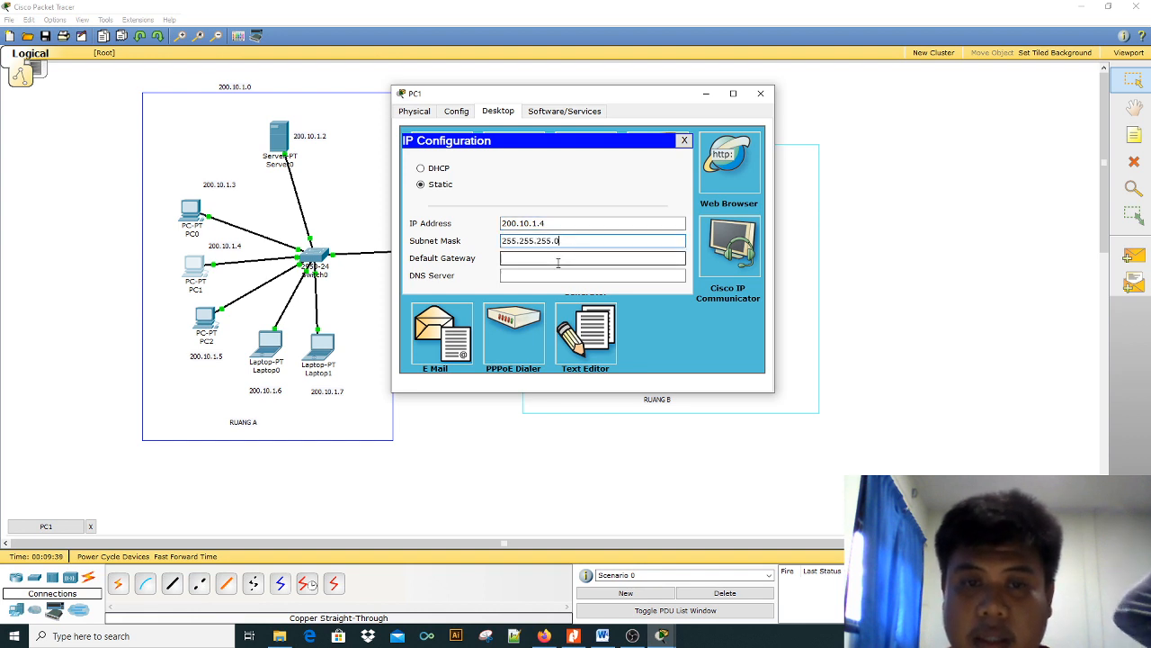
pyautogui.write('200.10.1.1')
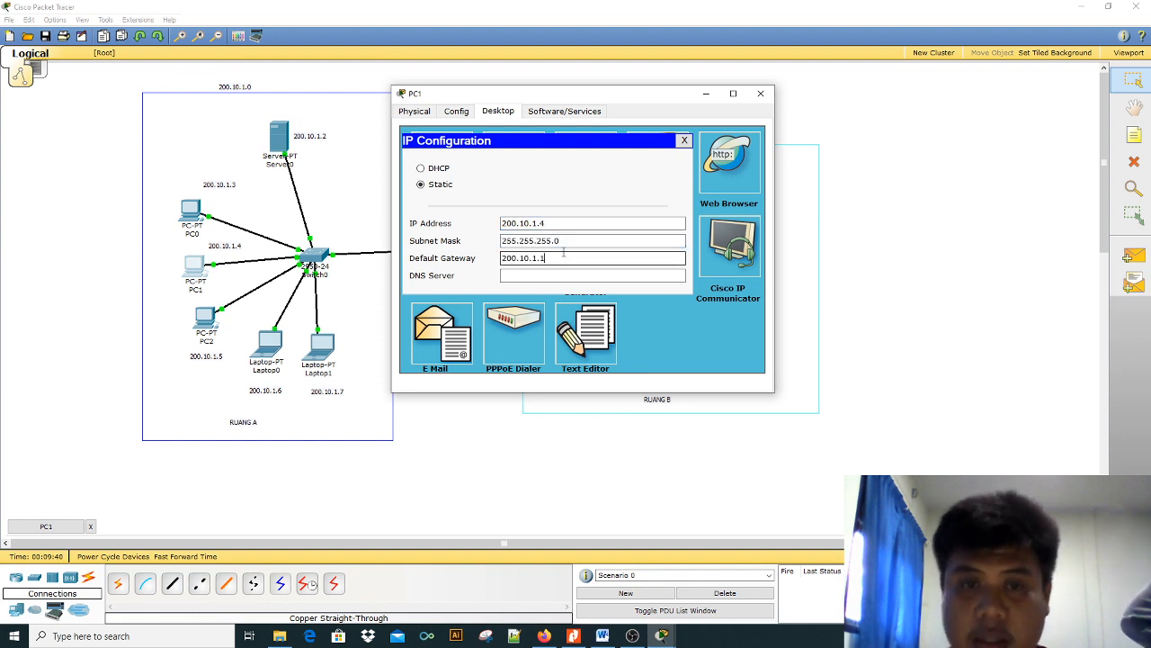
pyautogui.click(760, 92)
# Configure PC2 with static IP address 200.10.1.5, subnet mask 255.255.255.0 and default gateway 200.10.1.1, and close its window
pyautogui.click(206, 317)
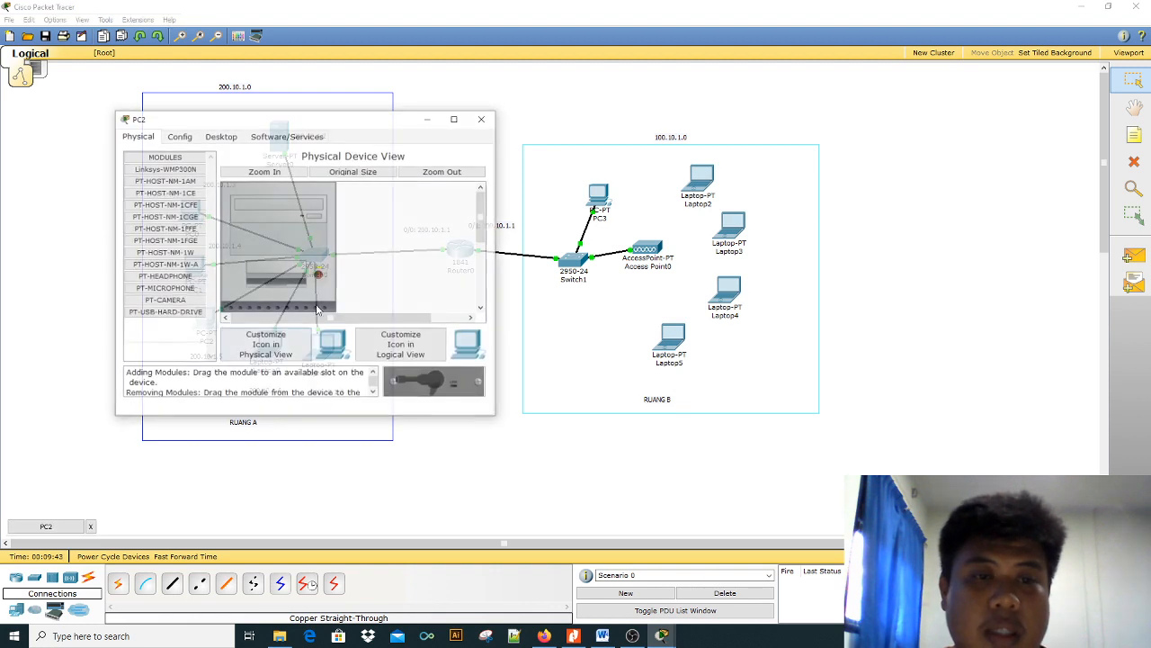
pyautogui.click(220, 136)
pyautogui.click(179, 178)
pyautogui.click(231, 247)
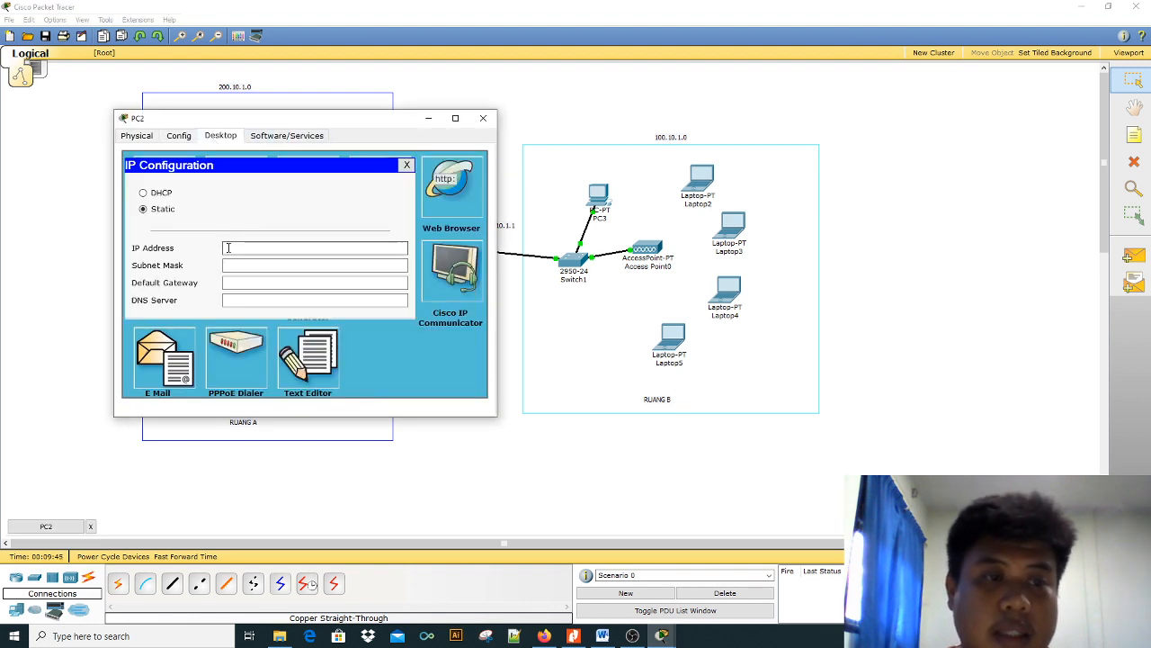
pyautogui.write('200.10.1.1')
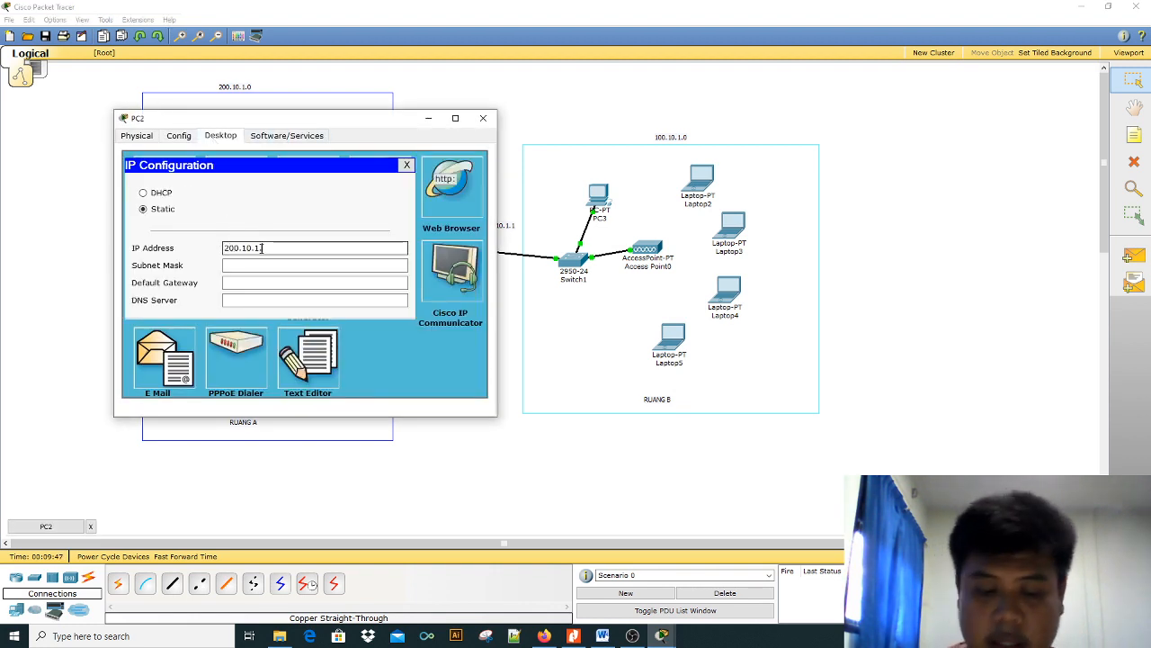
pyautogui.write('5')
pyautogui.click(260, 266)
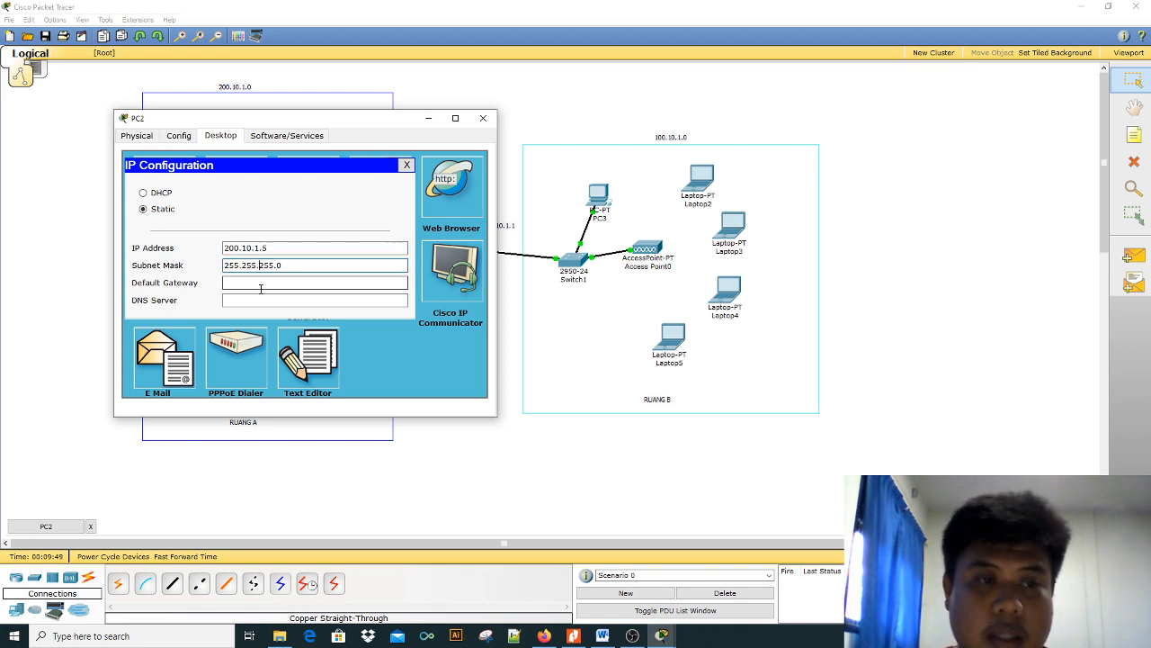
pyautogui.click(261, 284)
pyautogui.write('200.10.1.1')
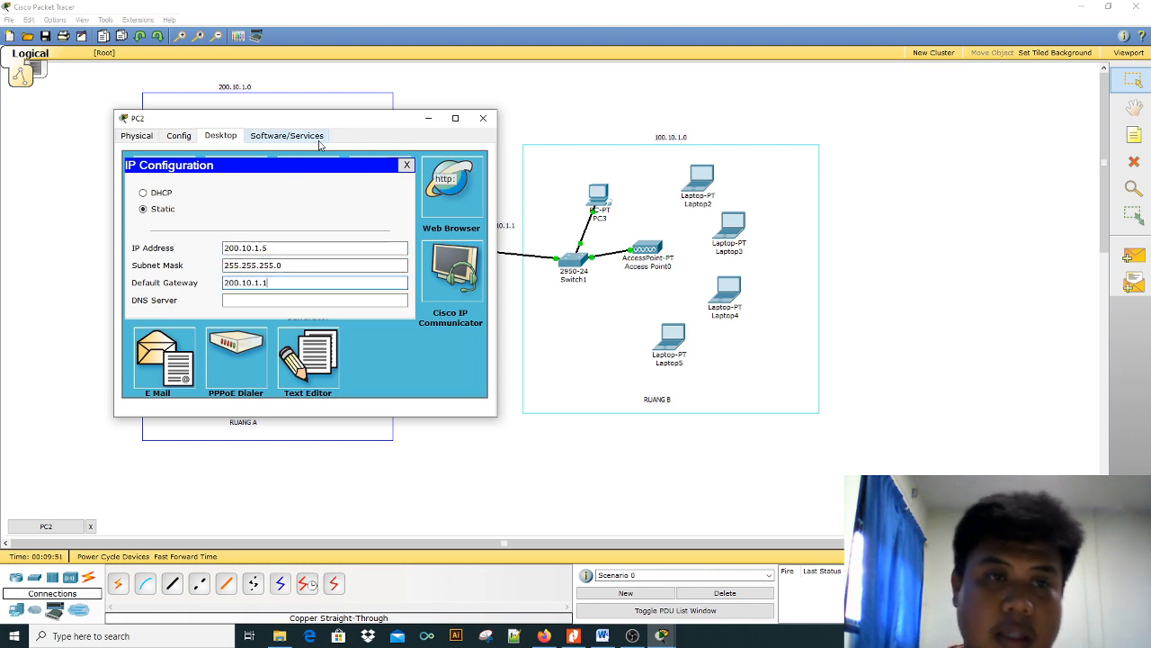
pyautogui.click(483, 118)
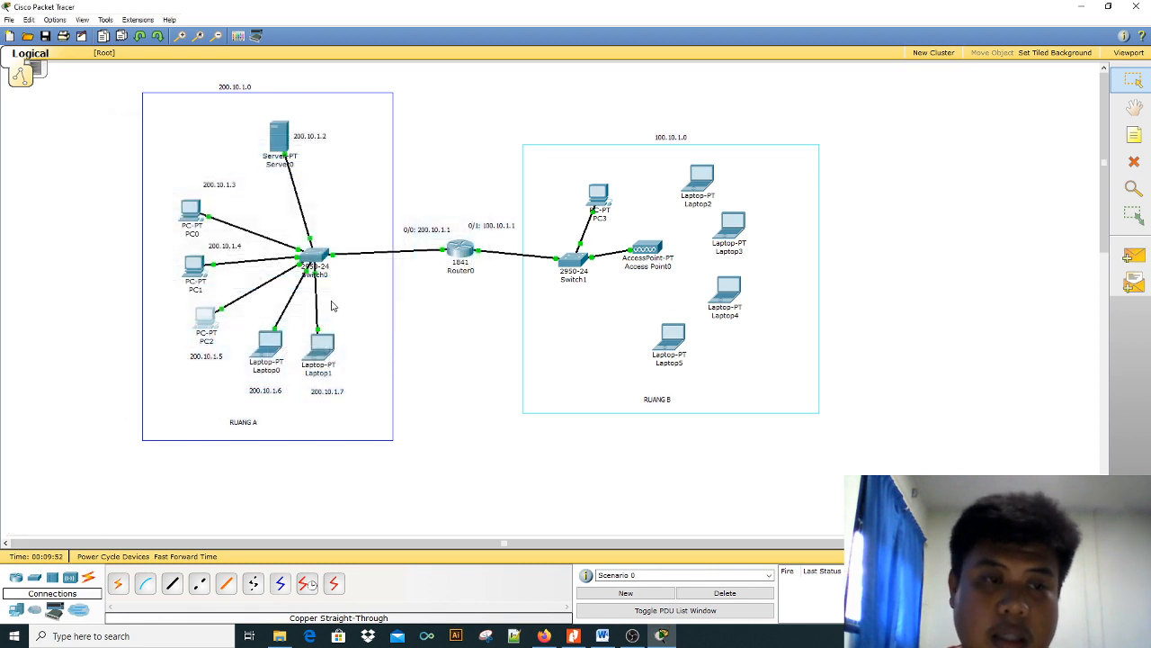
# Configure Laptop0 with static IP address 200.10.1.6, subnet mask 255.255.255.0 and default gateway 200.10.1.1, and close its window
pyautogui.click(267, 340)
pyautogui.click(126, 42)
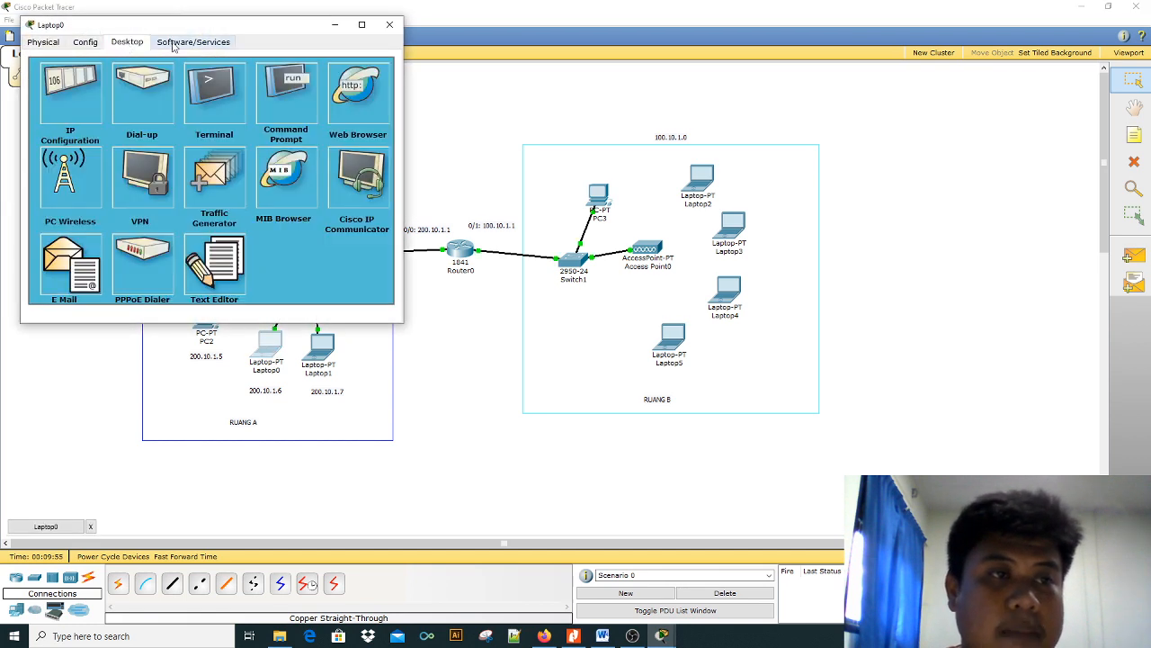
pyautogui.click(48, 115)
pyautogui.click(46, 115)
pyautogui.click(149, 154)
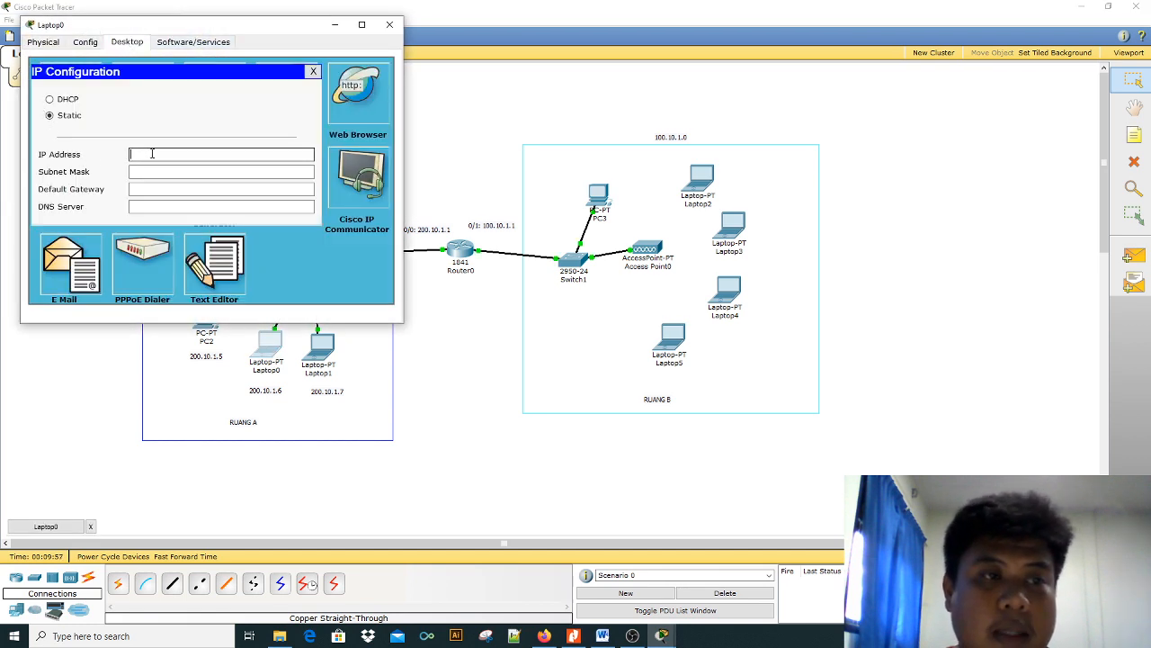
pyautogui.write('200.10.1.1')
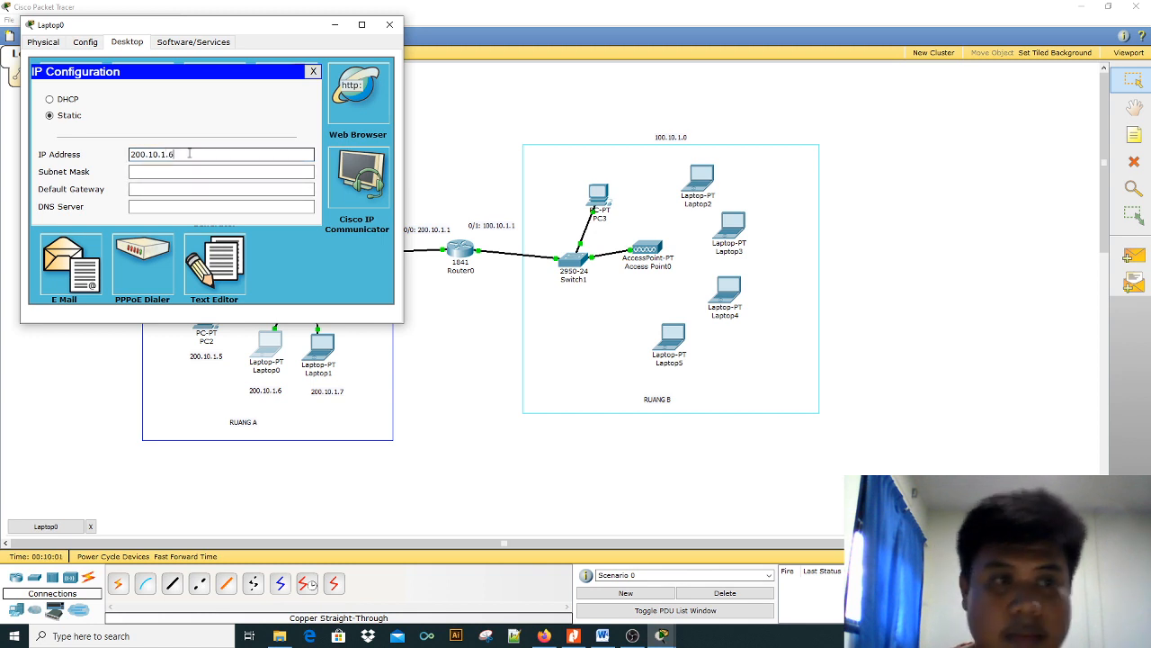
pyautogui.click(154, 172)
pyautogui.click(160, 188)
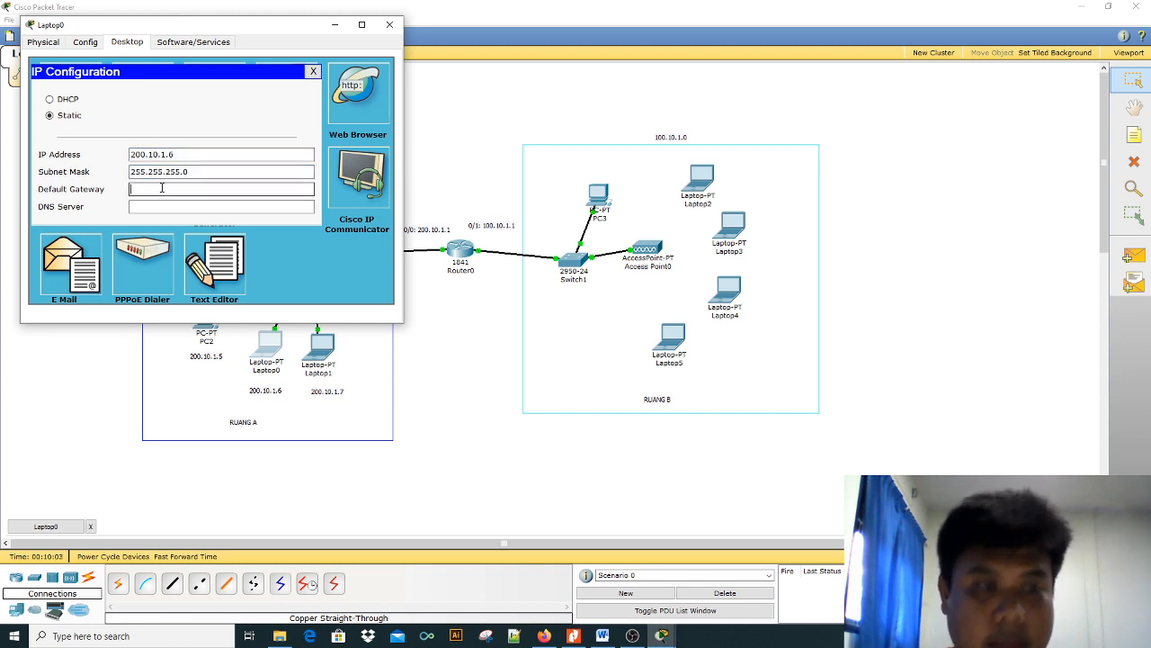
pyautogui.write('200.10.1.1')
pyautogui.click(390, 24)
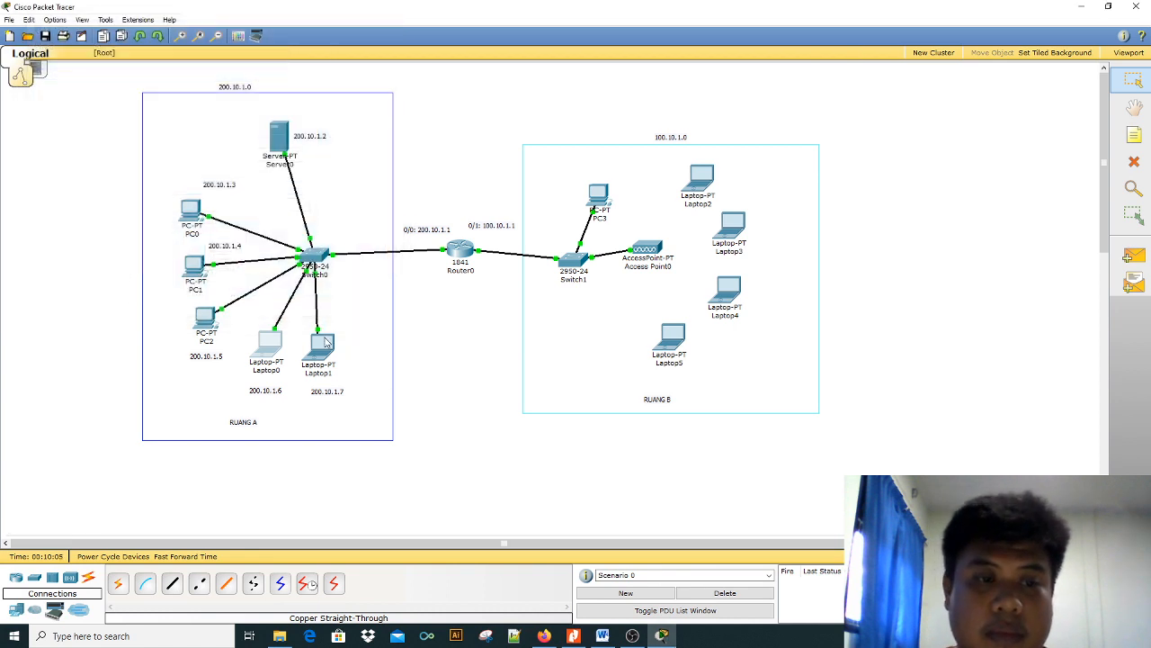
# Configure Laptop1 with static IP address 200.10.1.7, subnet mask 255.255.255.0 and default gateway 200.10.1.1, and close its window
pyautogui.click(322, 344)
pyautogui.click(162, 89)
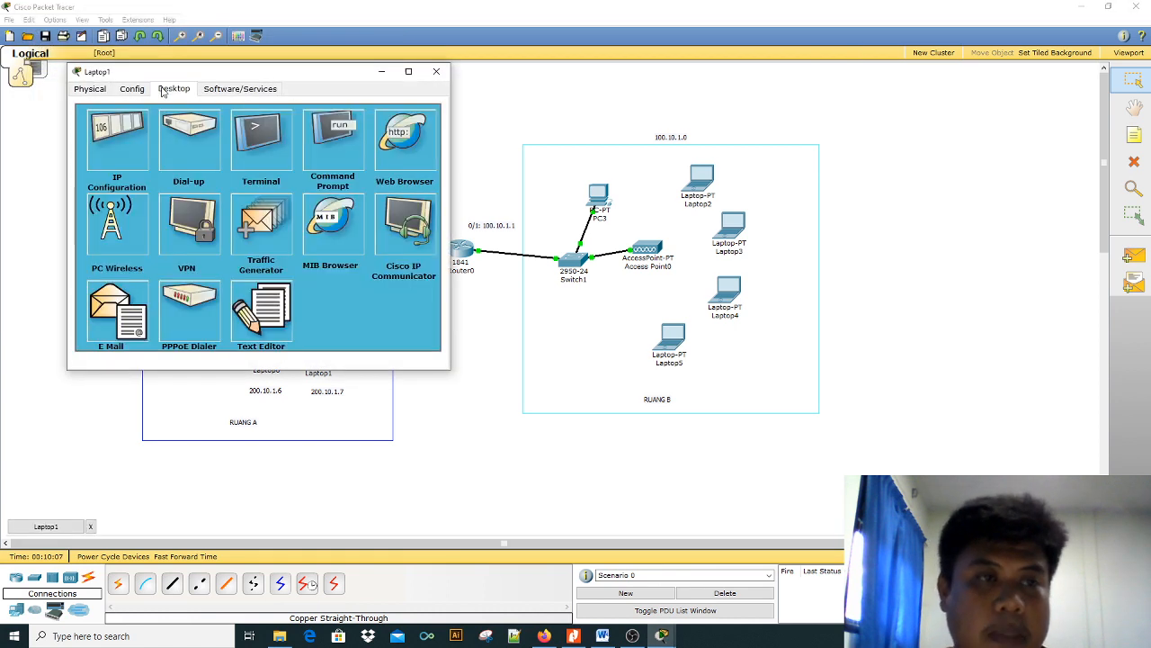
pyautogui.moveTo(316, 75); pyautogui.dragTo(622, 71)
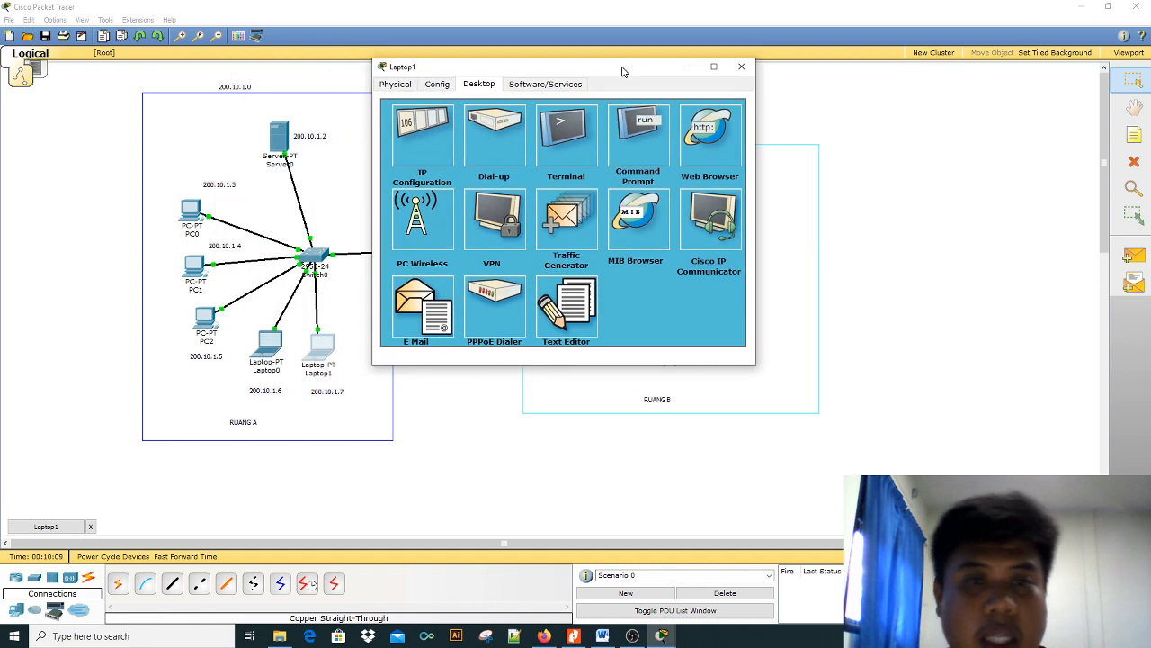
pyautogui.click(438, 144)
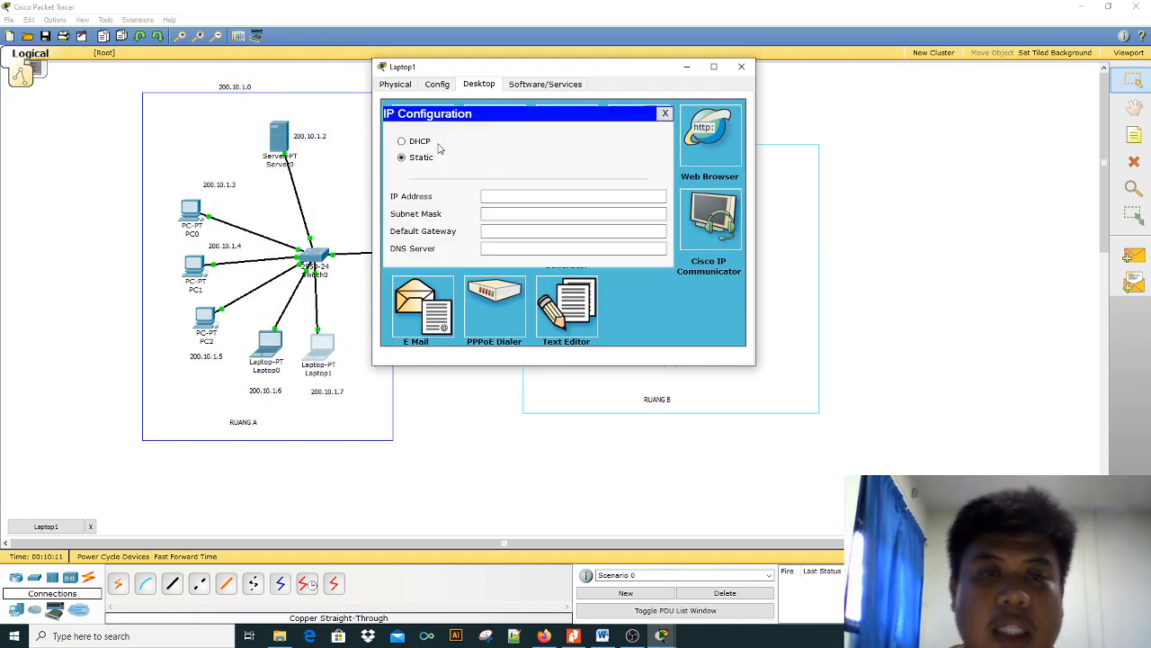
pyautogui.click(524, 196)
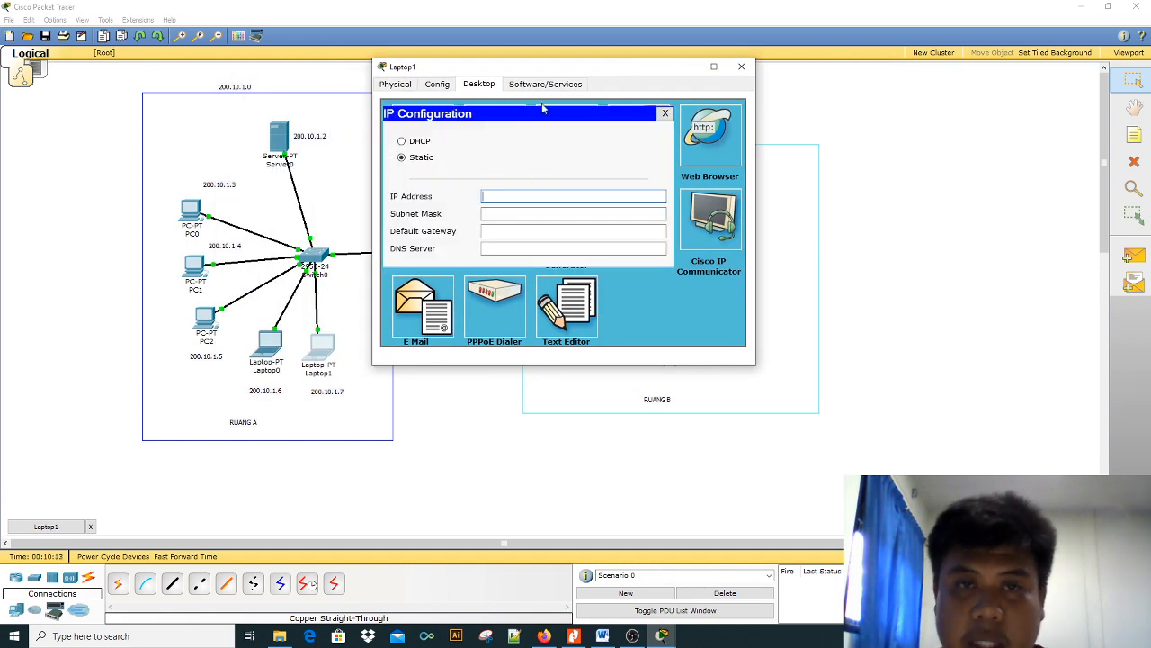
pyautogui.moveTo(547, 72); pyautogui.dragTo(568, 82)
pyautogui.click(523, 209)
pyautogui.write('200.10.1.1')
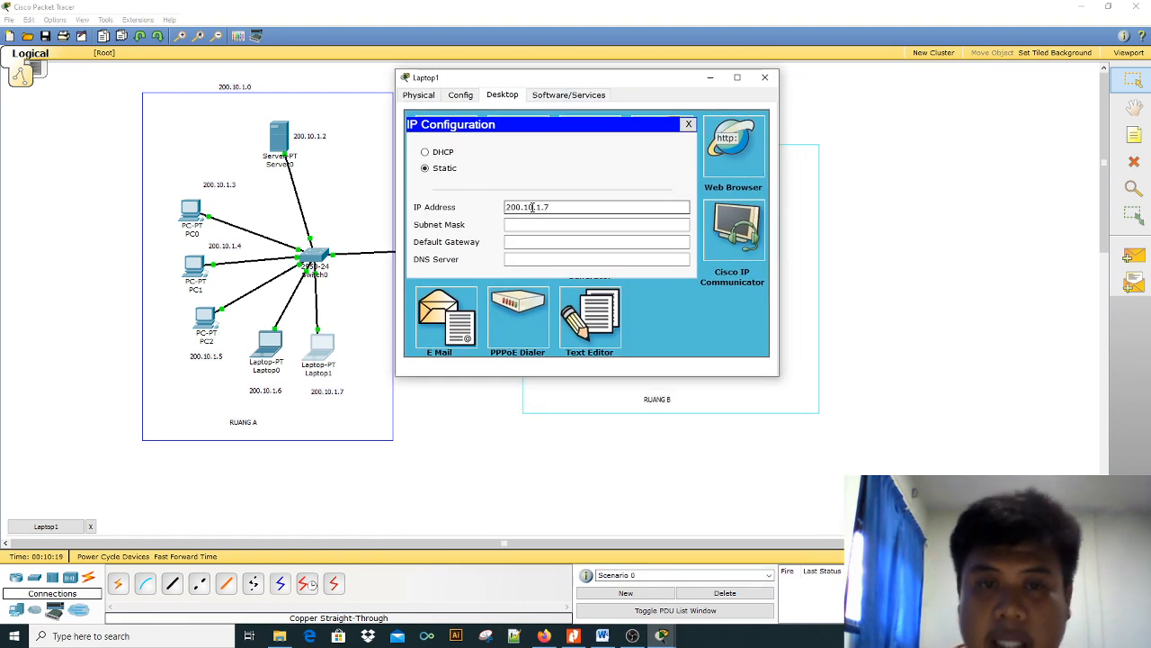
pyautogui.click(530, 224)
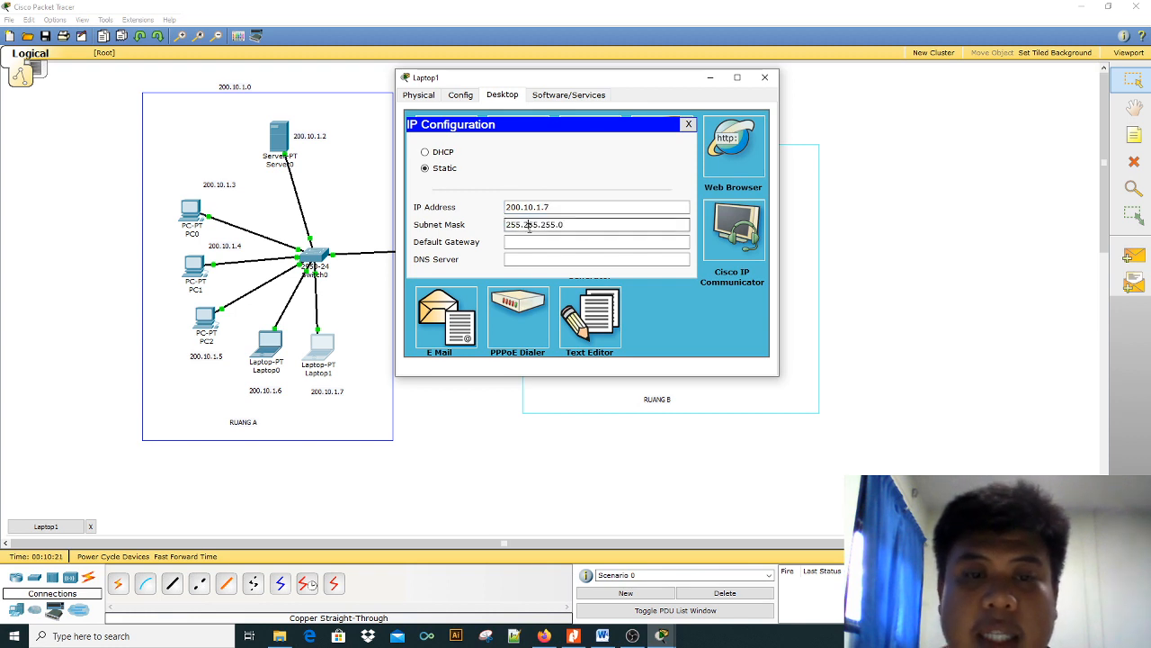
pyautogui.click(533, 242)
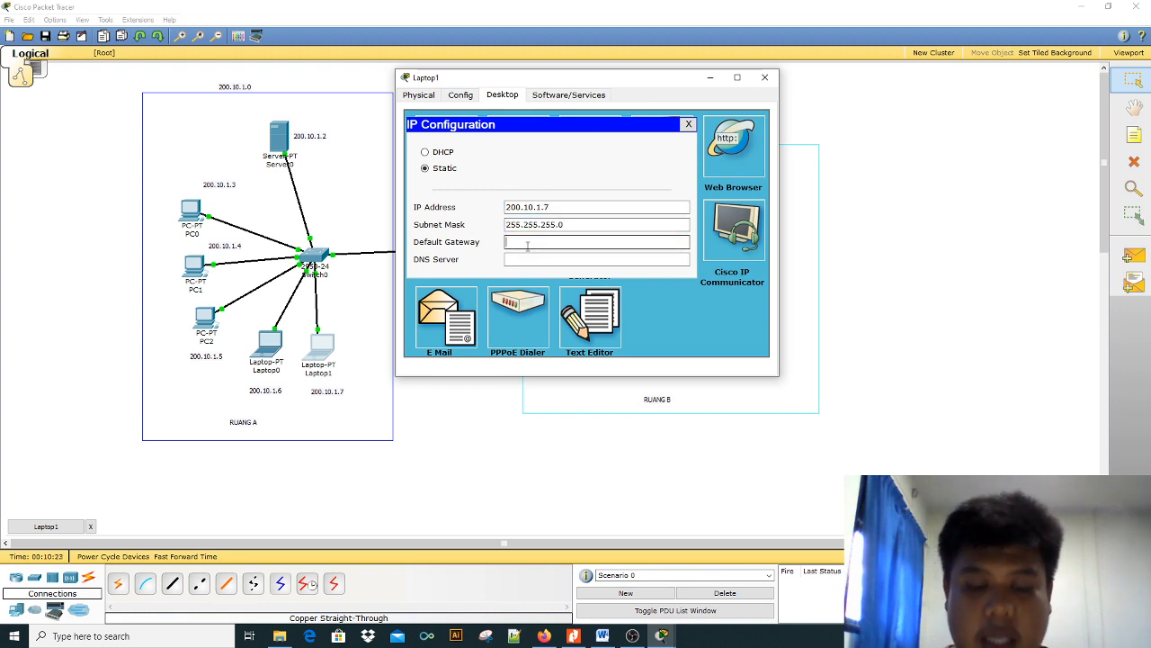
pyautogui.write('200.10.1.1')
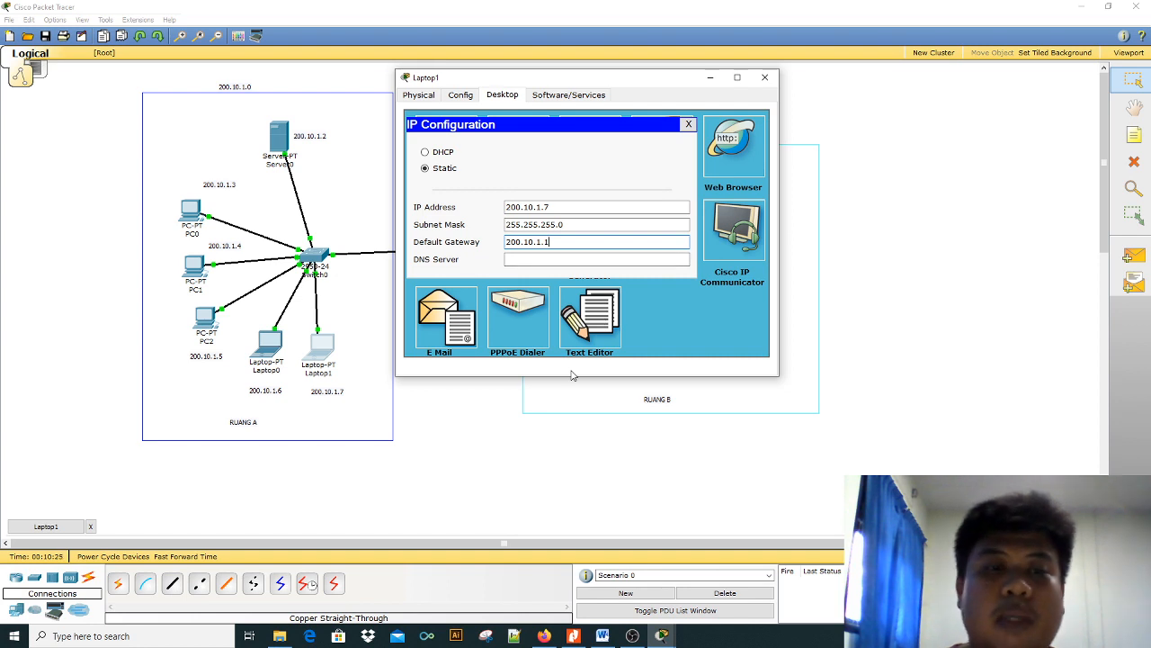
pyautogui.click(688, 125)
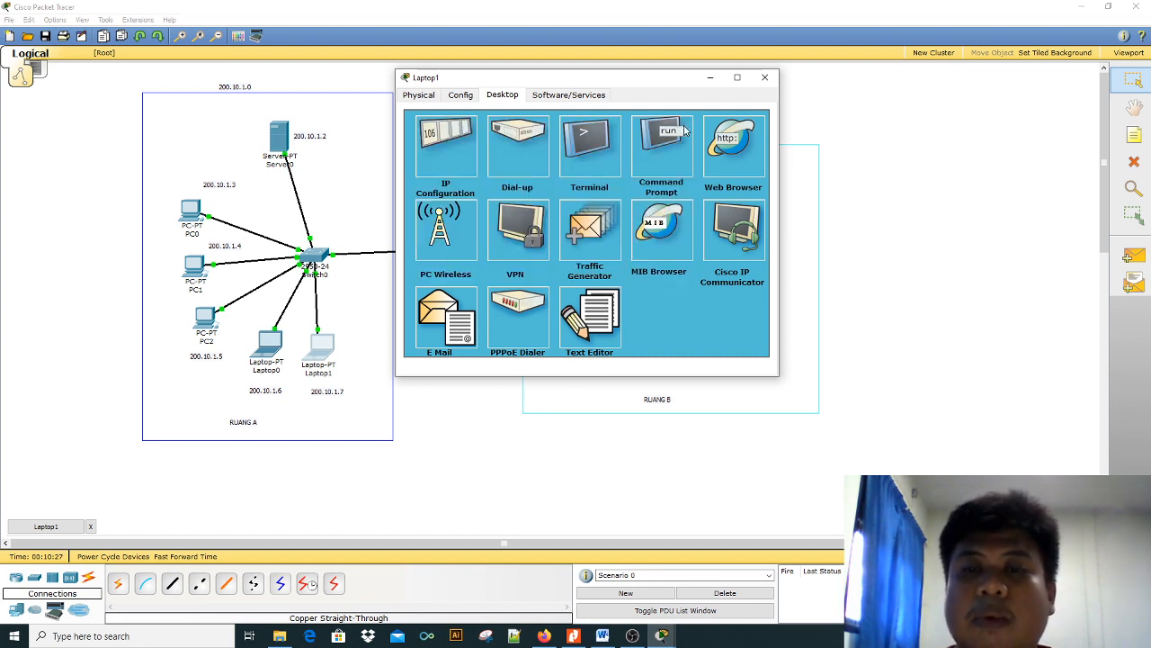
pyautogui.click(765, 79)
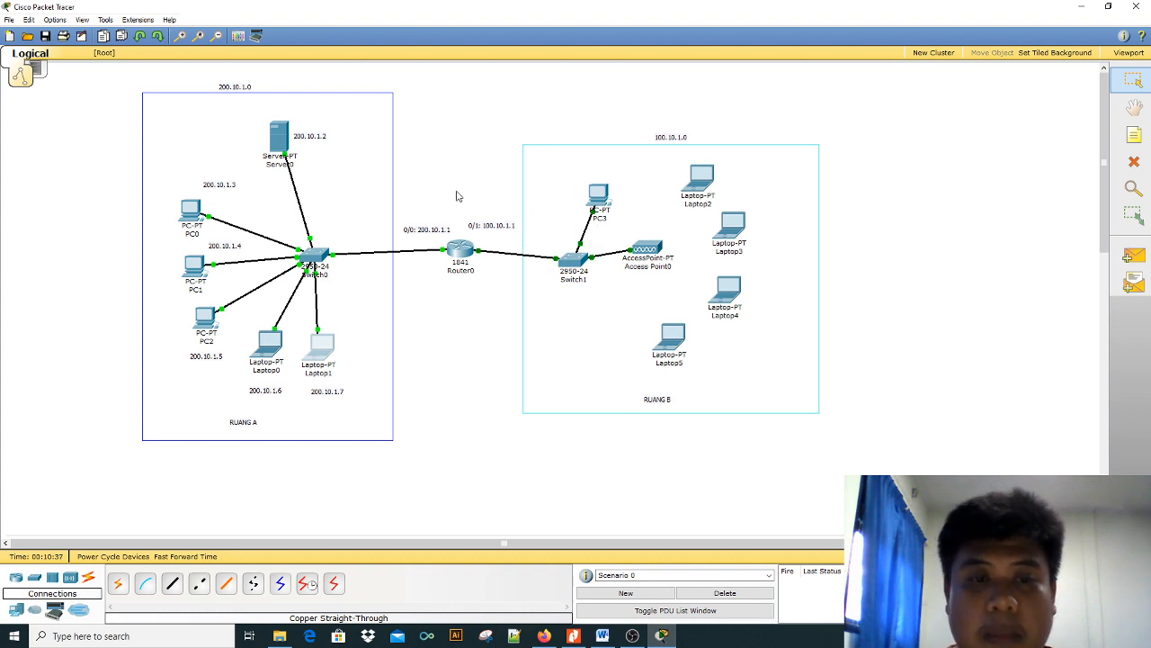
# Configure PC3 with static IP address 100.10.1.2, subnet mask 255.0.0.0 and default gateway 100.10.1.1
pyautogui.click(608, 204)
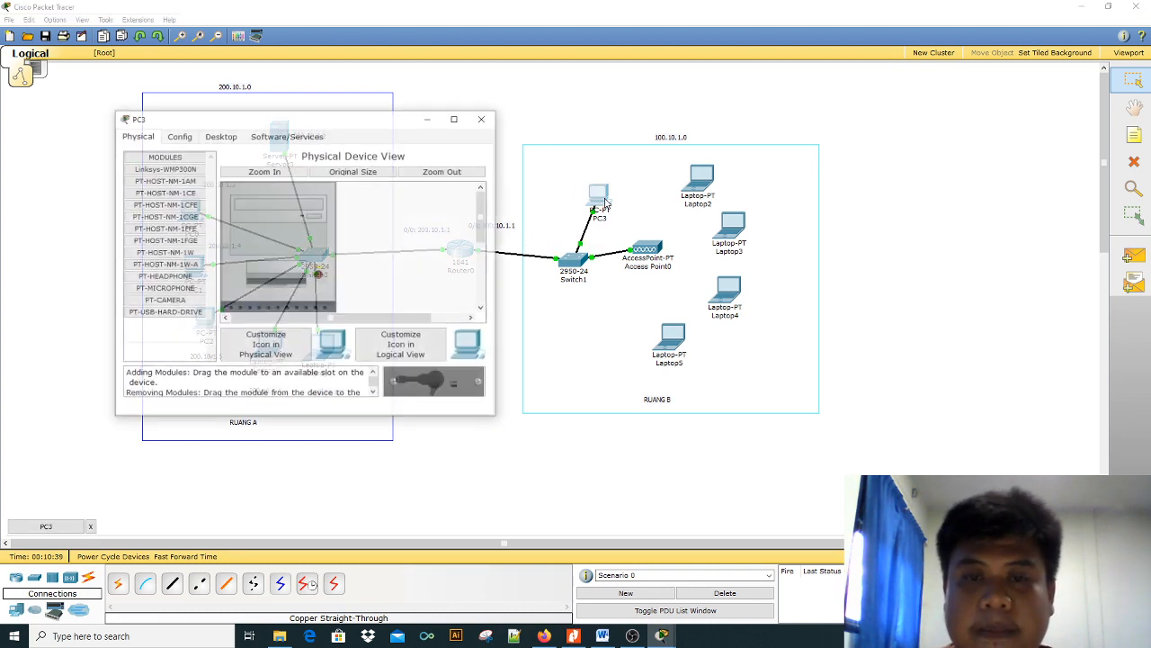
pyautogui.moveTo(360, 121); pyautogui.dragTo(877, 80)
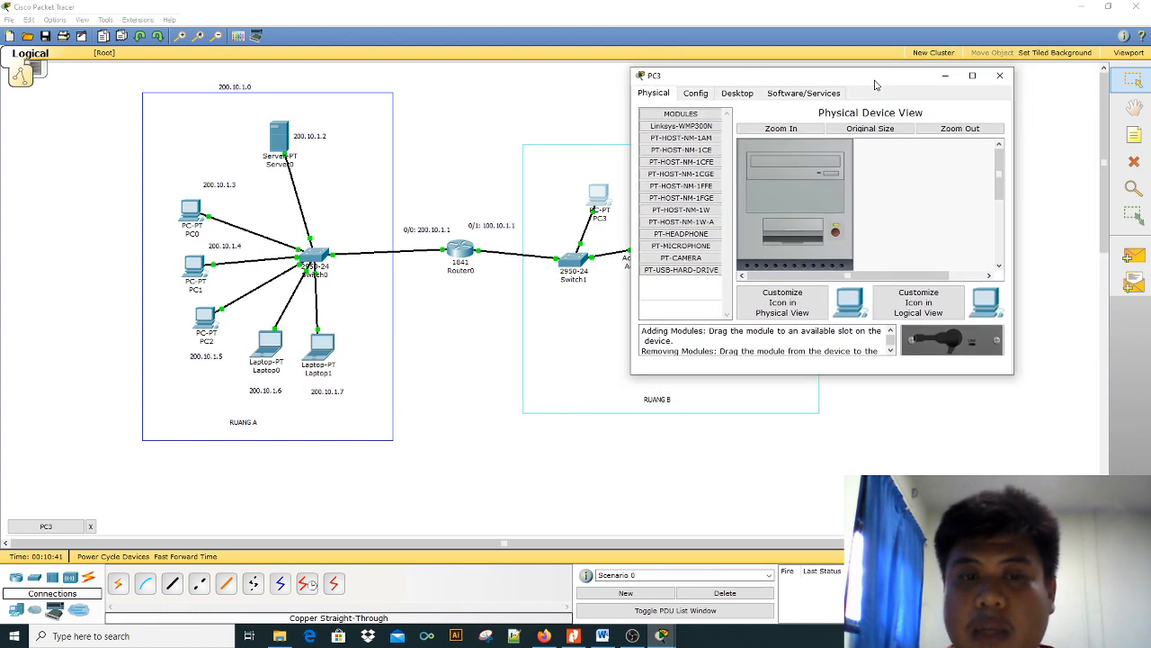
pyautogui.moveTo(774, 76); pyautogui.dragTo(743, 59)
pyautogui.click(710, 78)
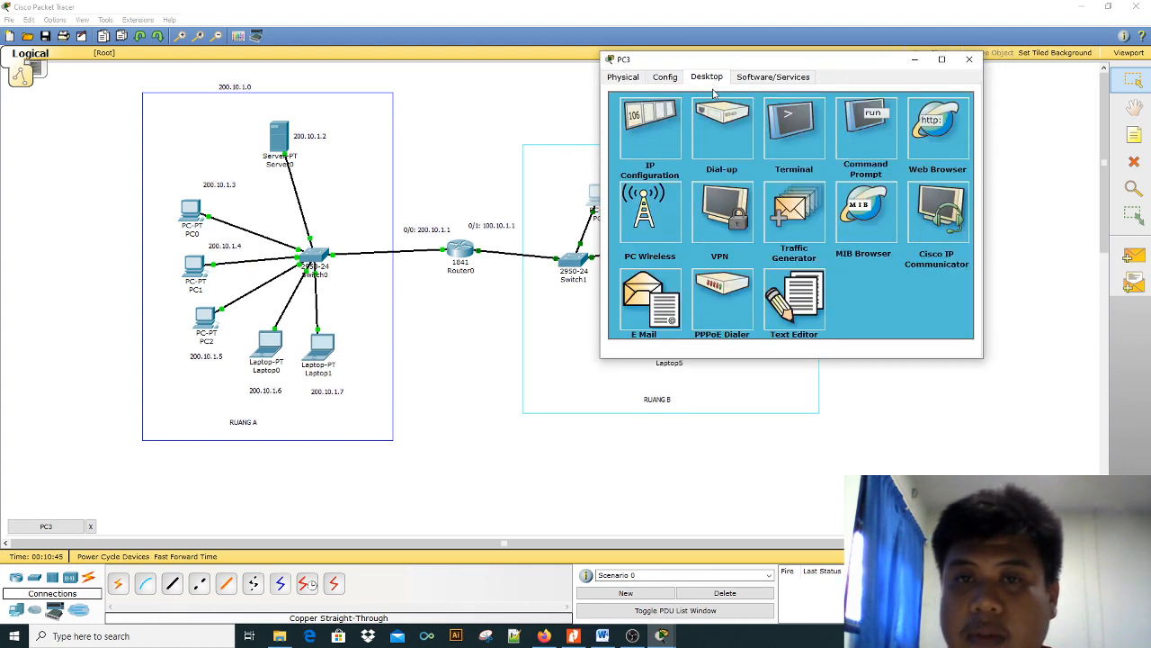
pyautogui.click(669, 139)
pyautogui.click(728, 188)
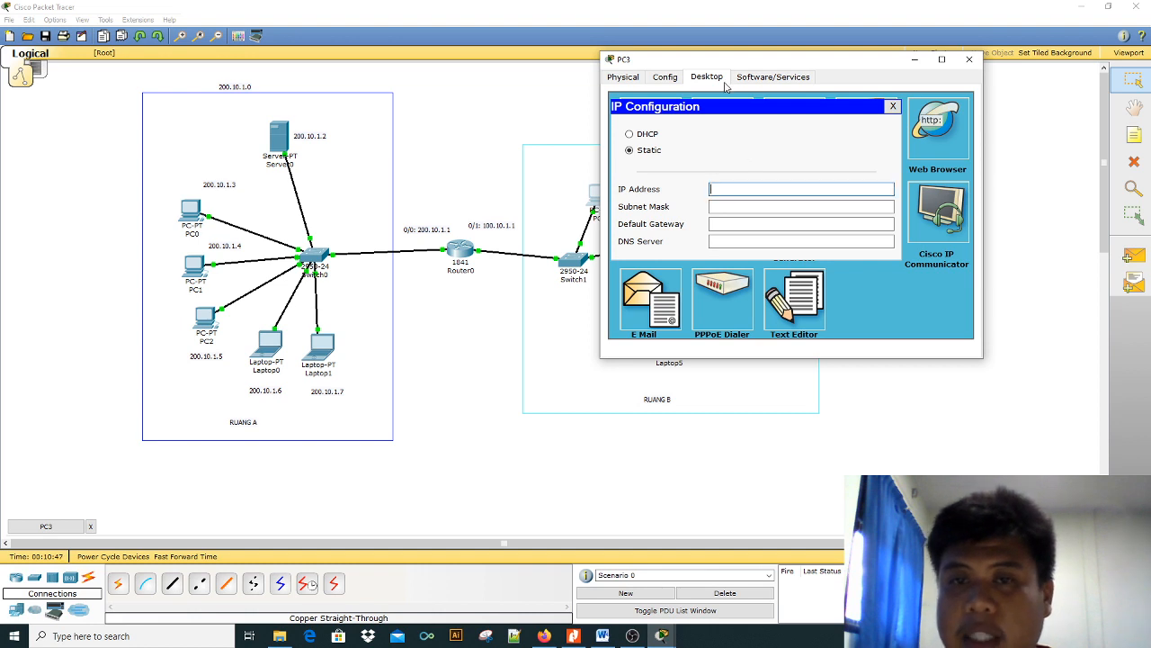
pyautogui.moveTo(735, 63); pyautogui.dragTo(762, 44)
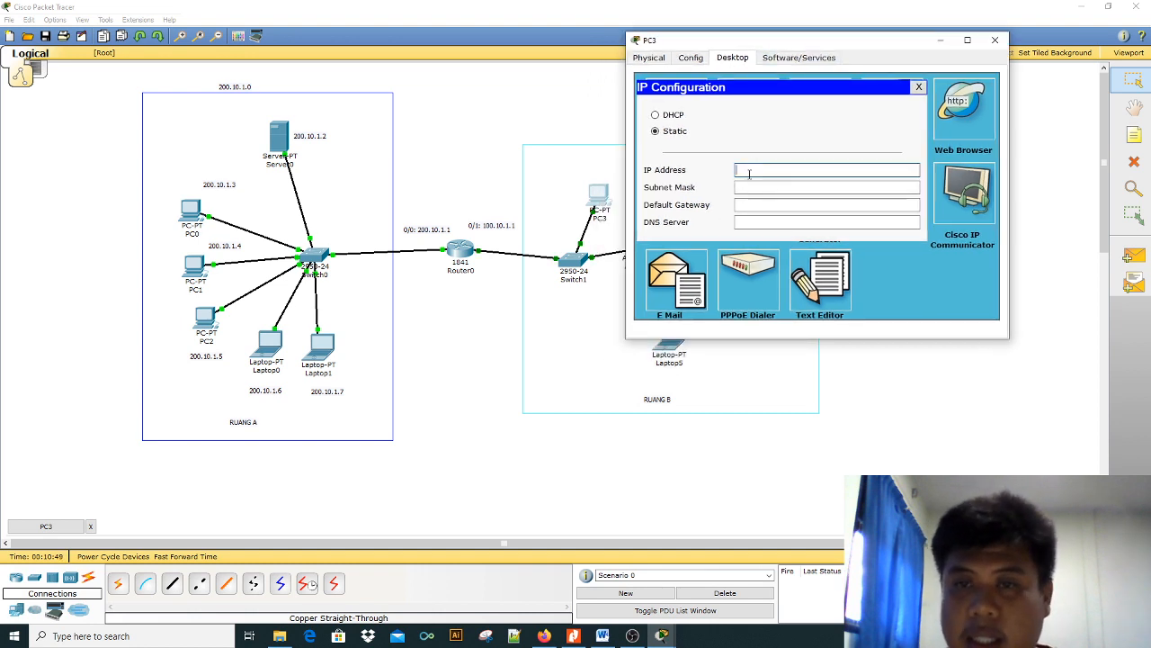
pyautogui.write('1')
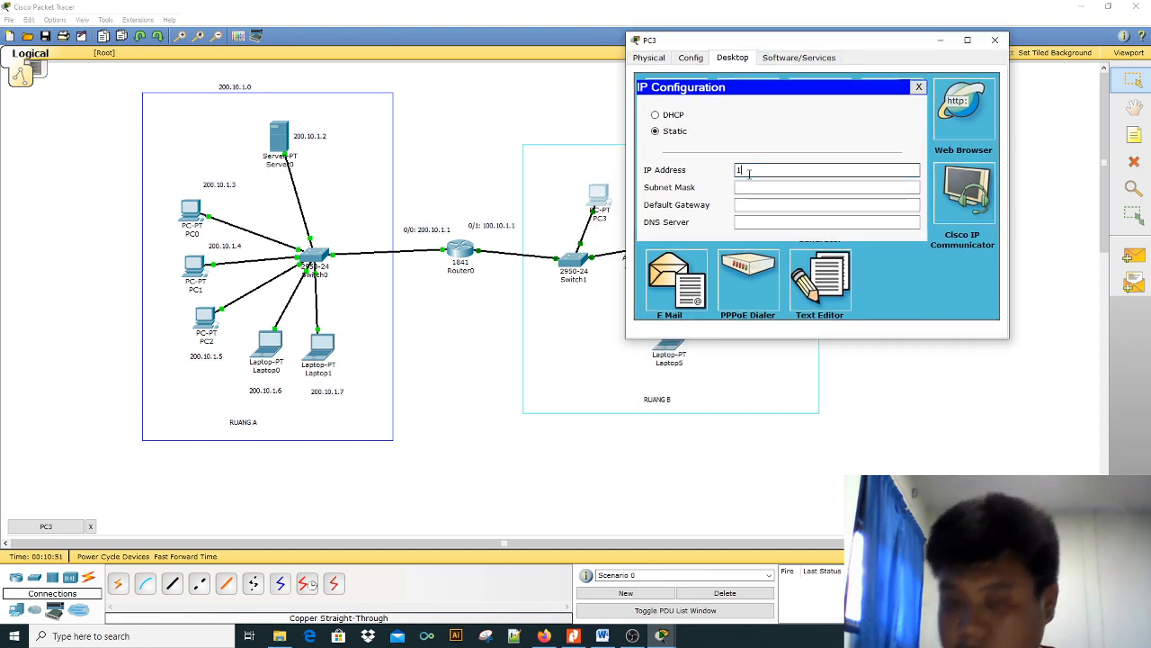
pyautogui.write('00.10.1.2')
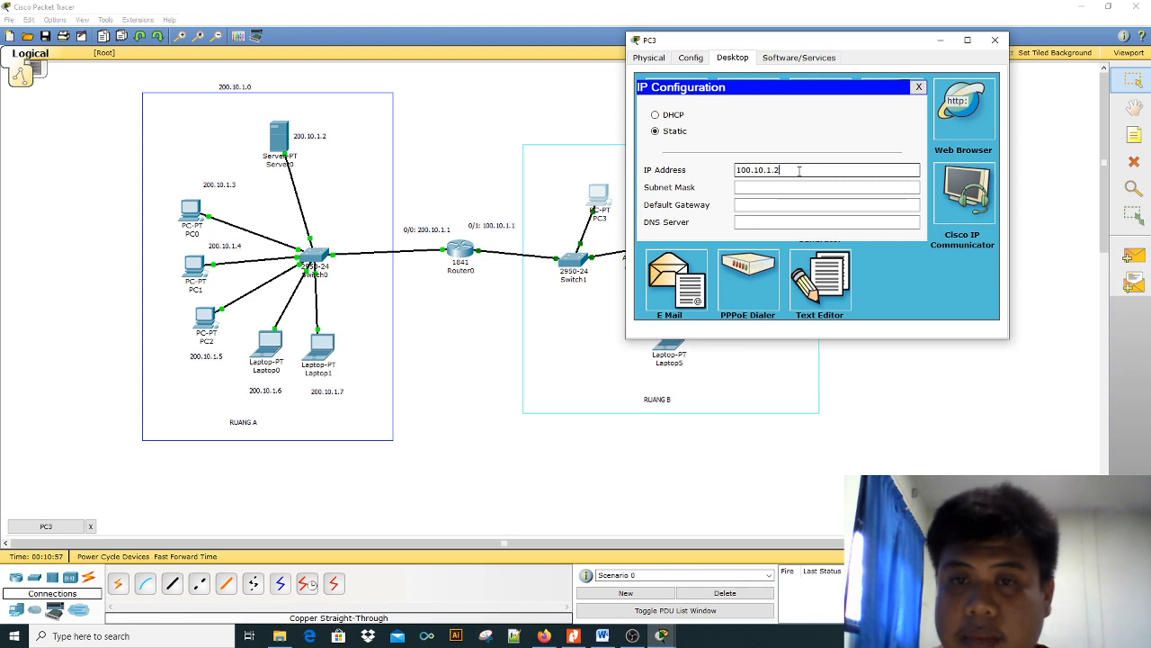
pyautogui.click(783, 186)
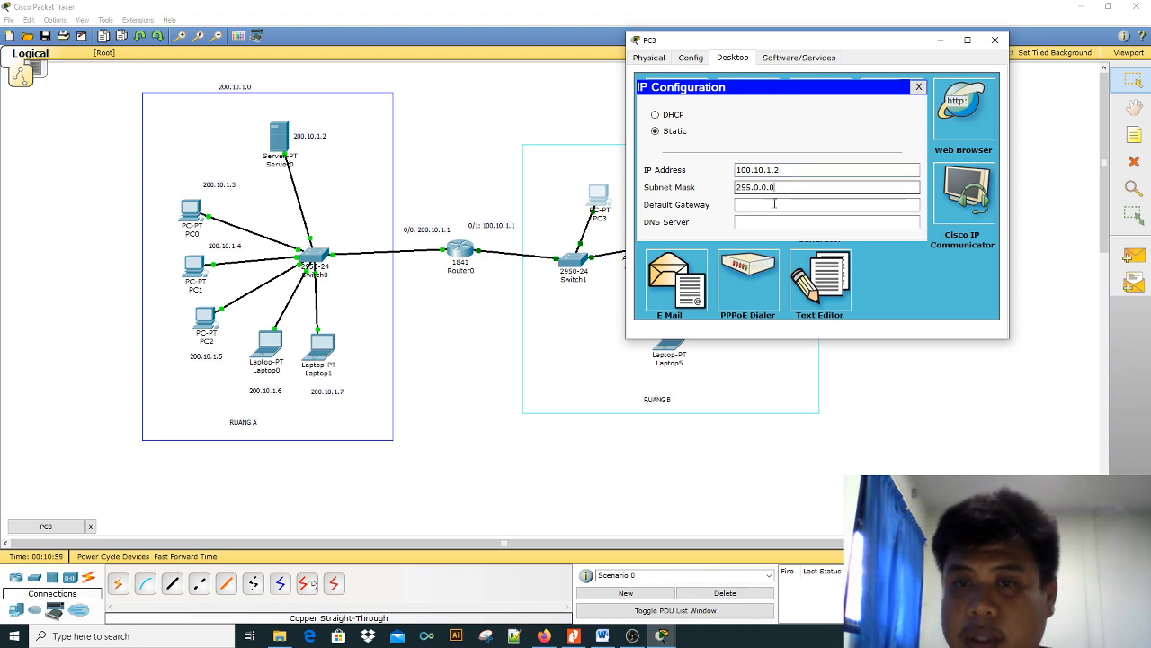
pyautogui.click(766, 206)
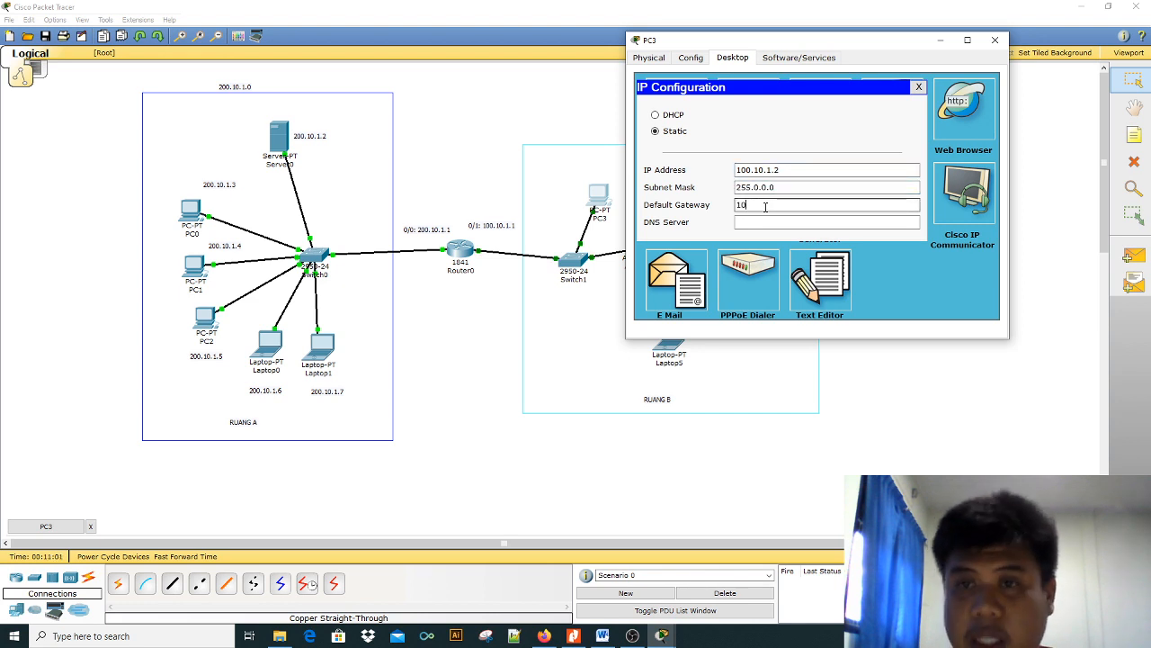
pyautogui.write('100.10.1.1')
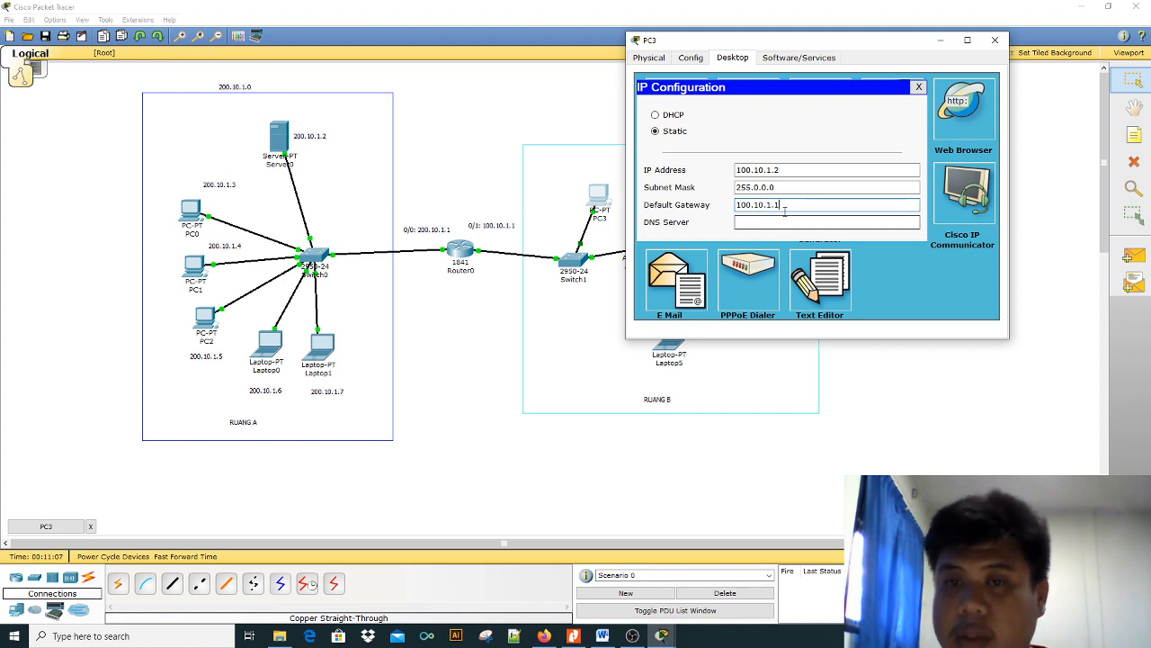
pyautogui.moveTo(784, 206); pyautogui.dragTo(713, 209)
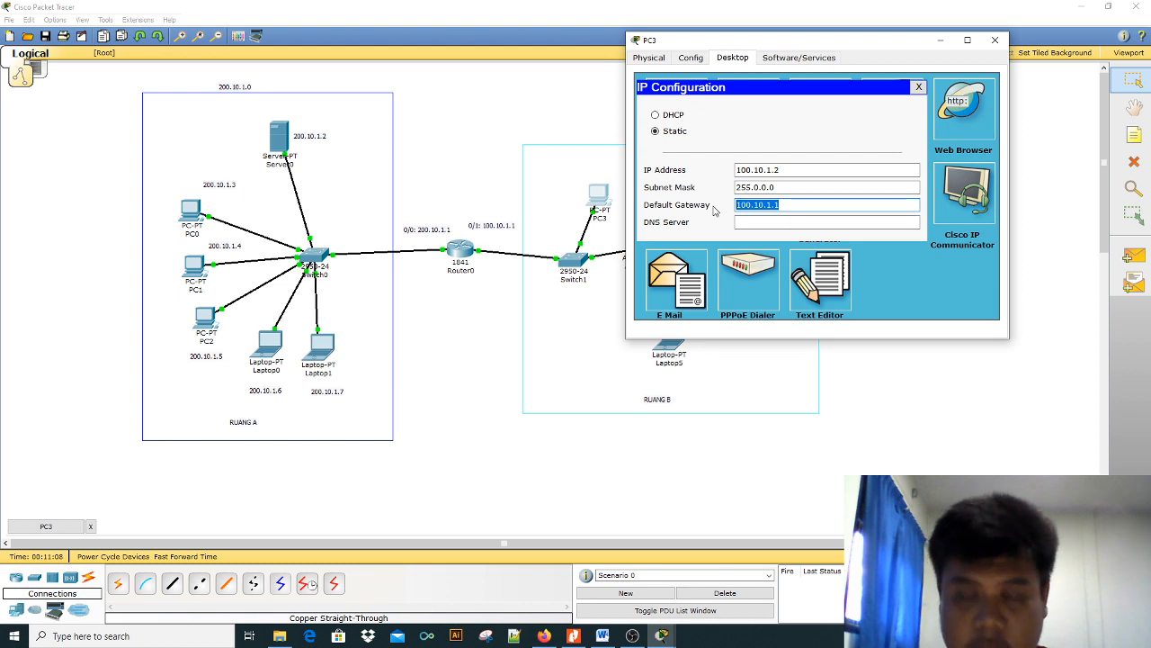
pyautogui.click(764, 221)
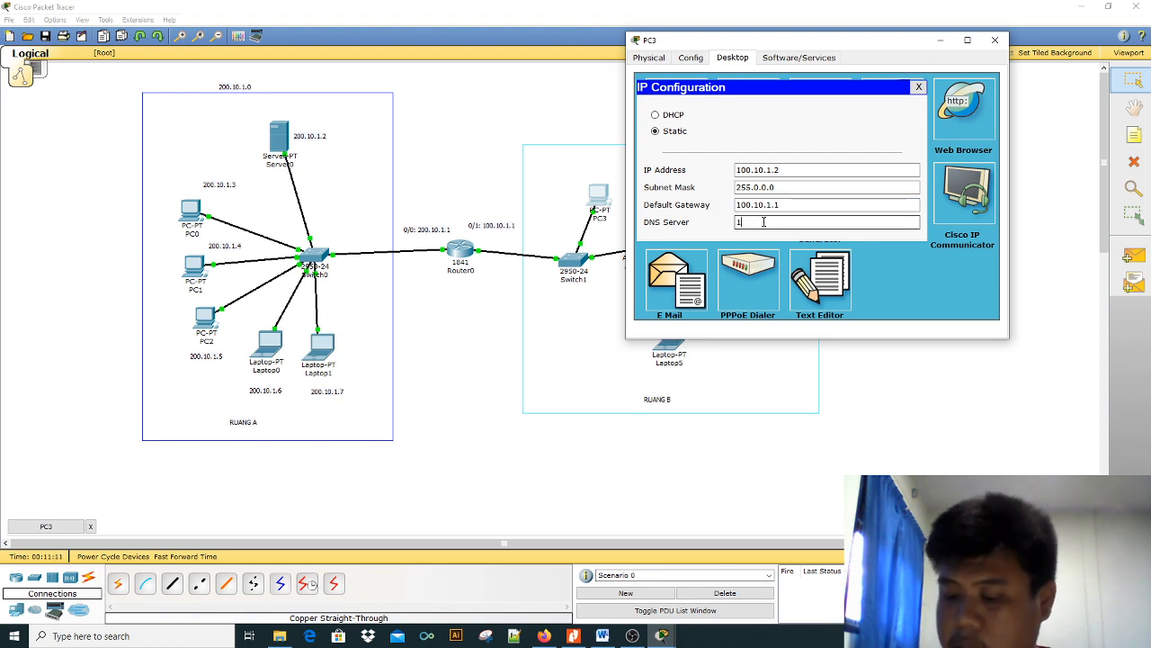
pyautogui.press('BackSpace')
pyautogui.press('BackSpace')
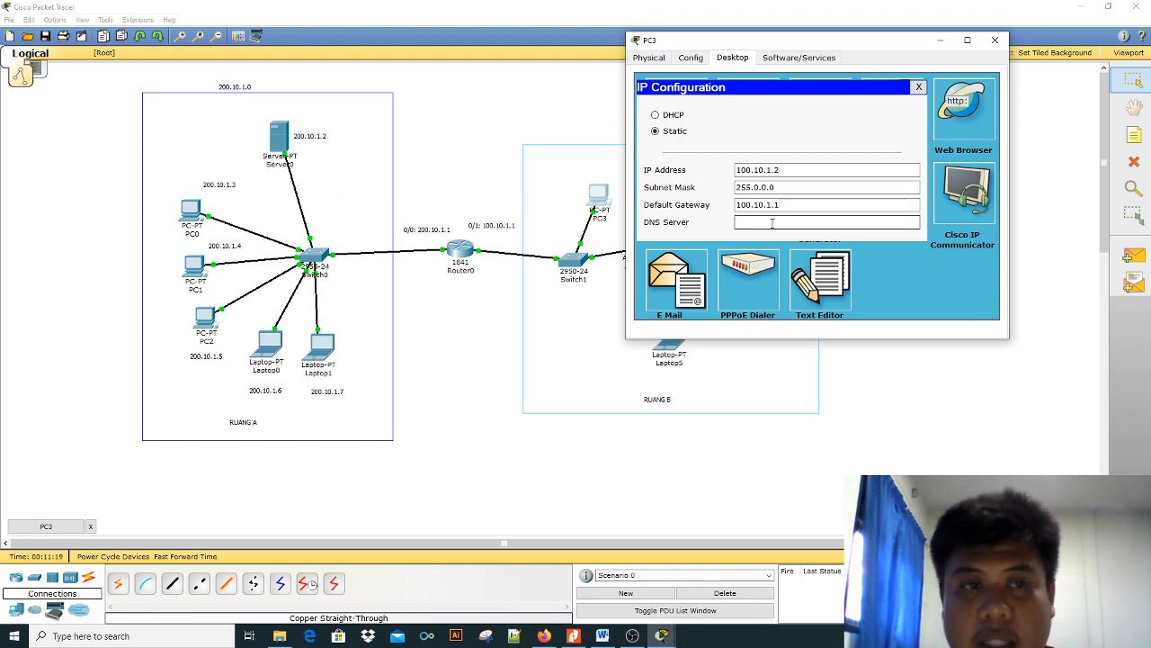
pyautogui.write('.')
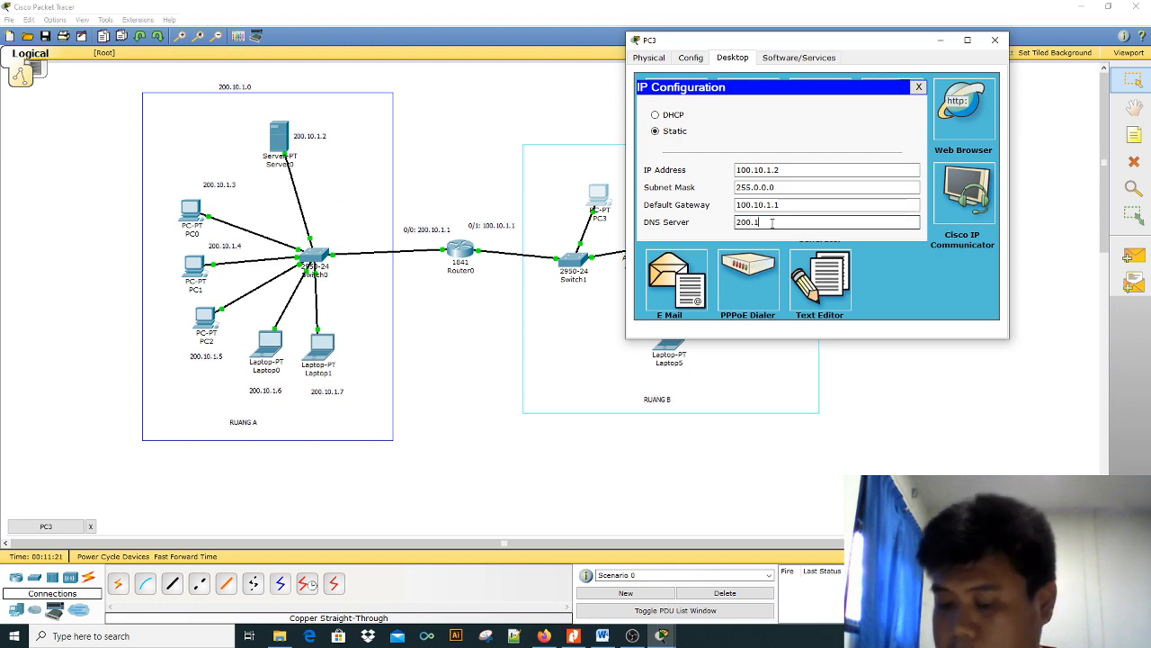
pyautogui.write('10.')
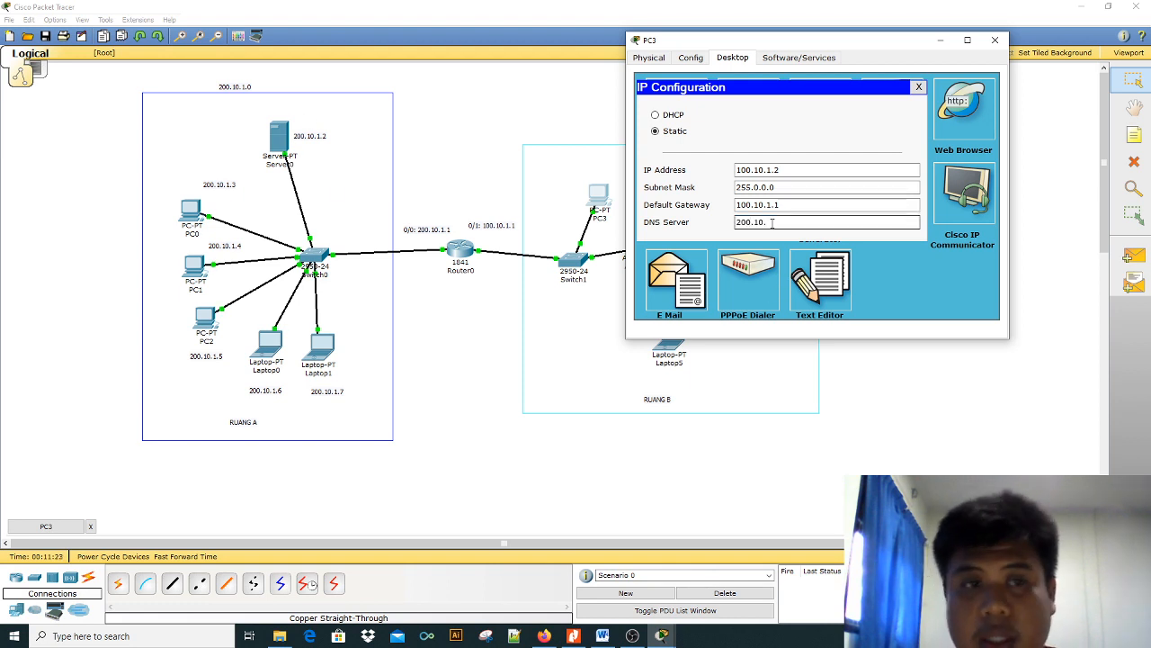
pyautogui.write('1.')
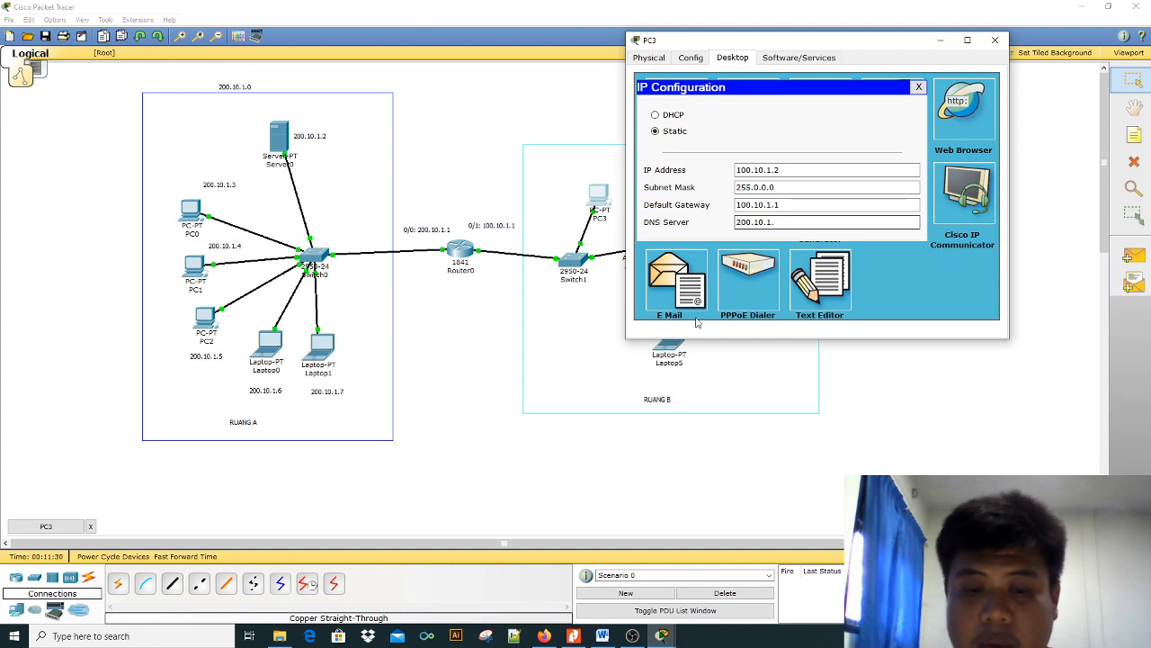
pyautogui.click(572, 635)
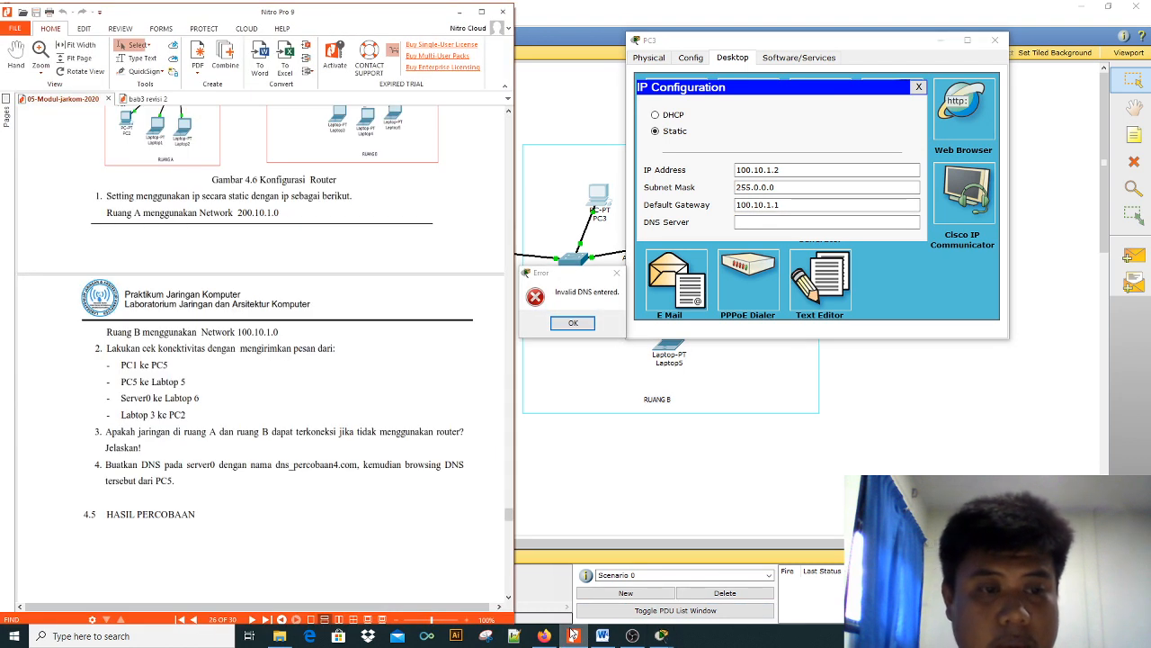
pyautogui.click(573, 635)
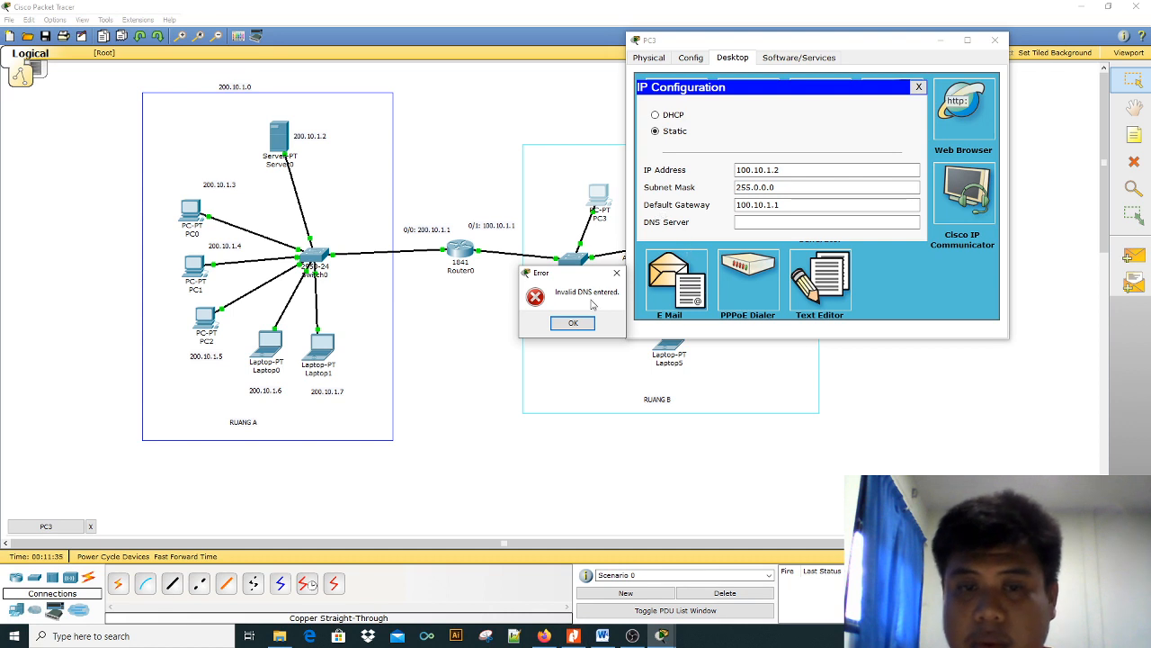
pyautogui.click(576, 321)
# Set PC3's DNS server to 200.10.1.2, review its global settings and close its window
pyautogui.click(761, 224)
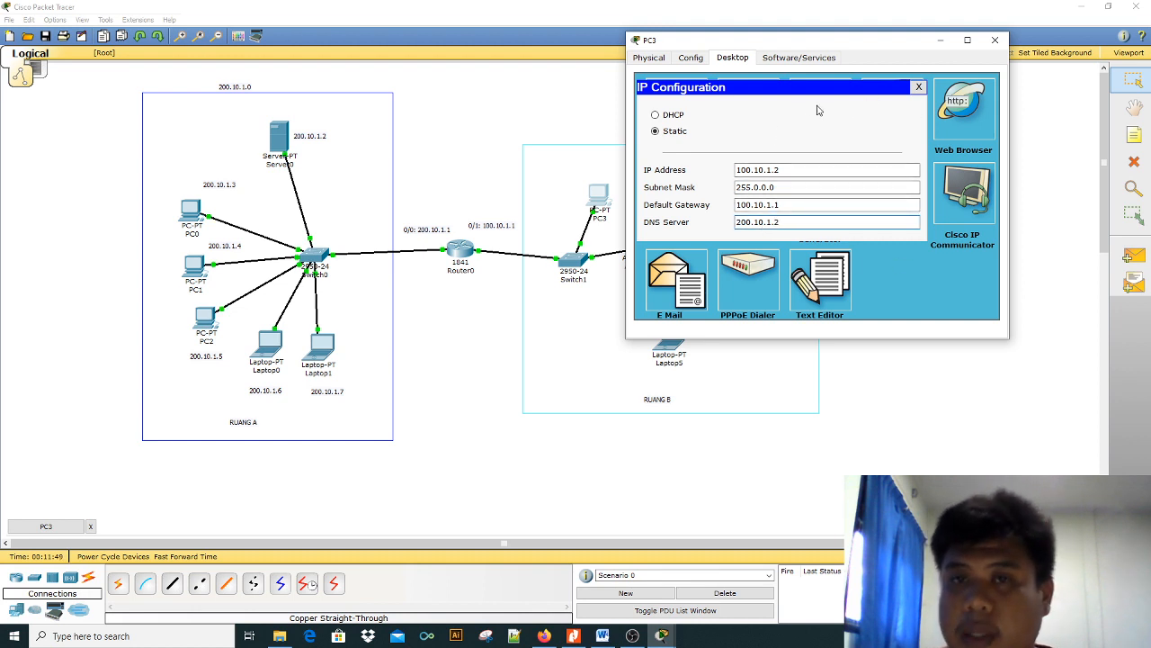
pyautogui.click(918, 87)
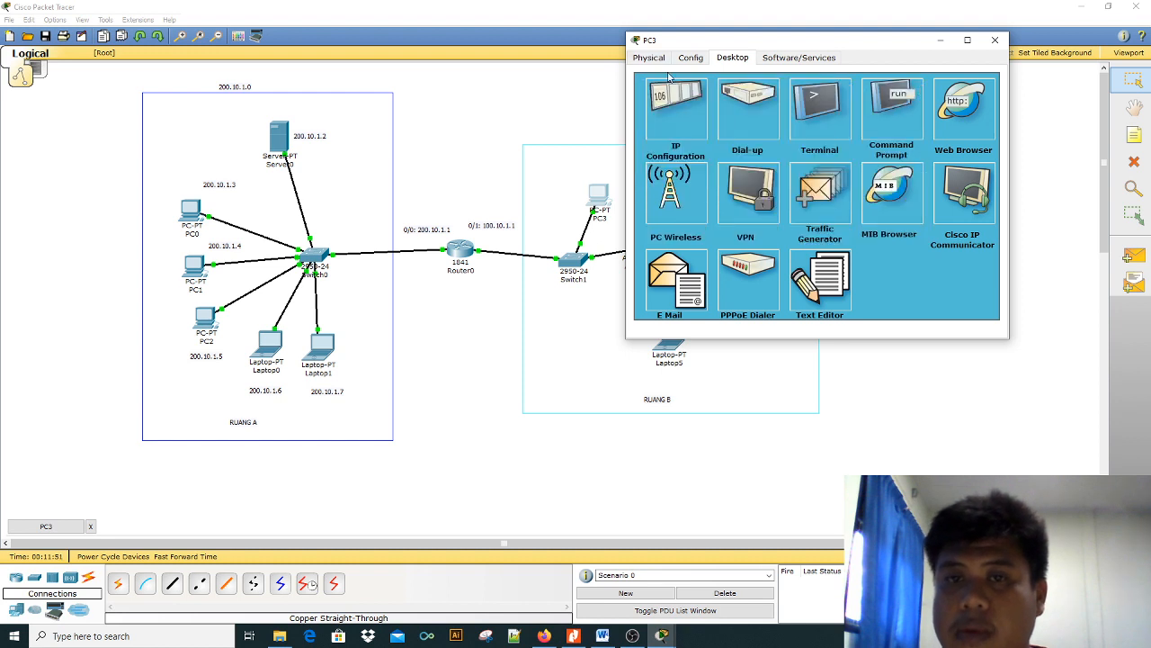
pyautogui.click(691, 57)
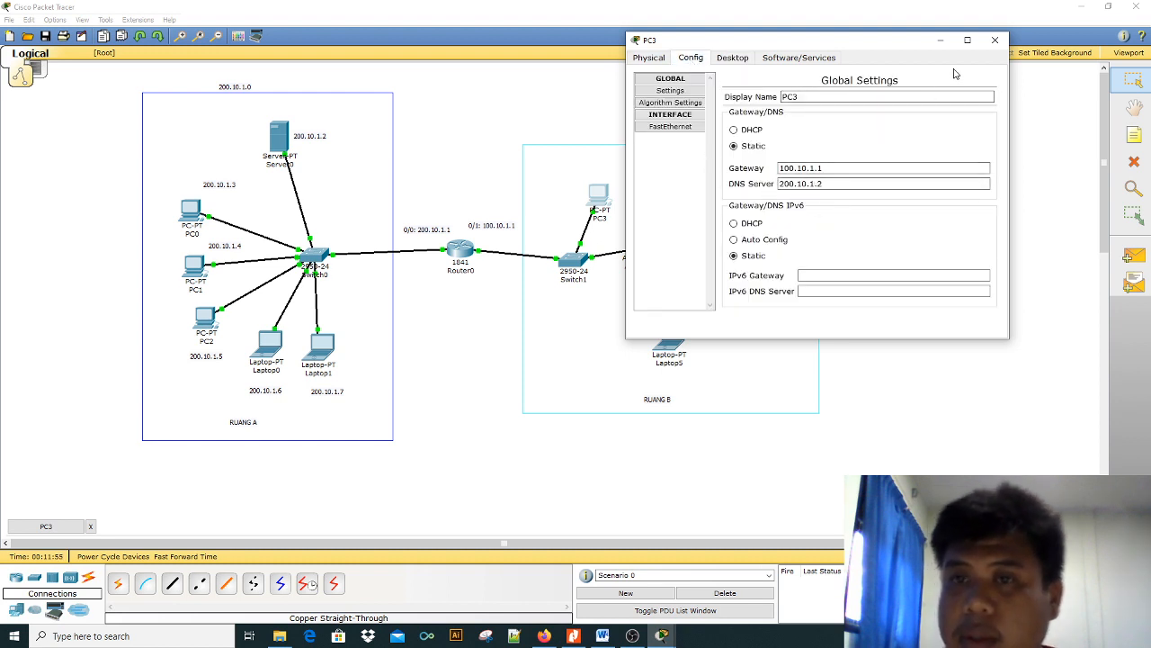
pyautogui.click(995, 41)
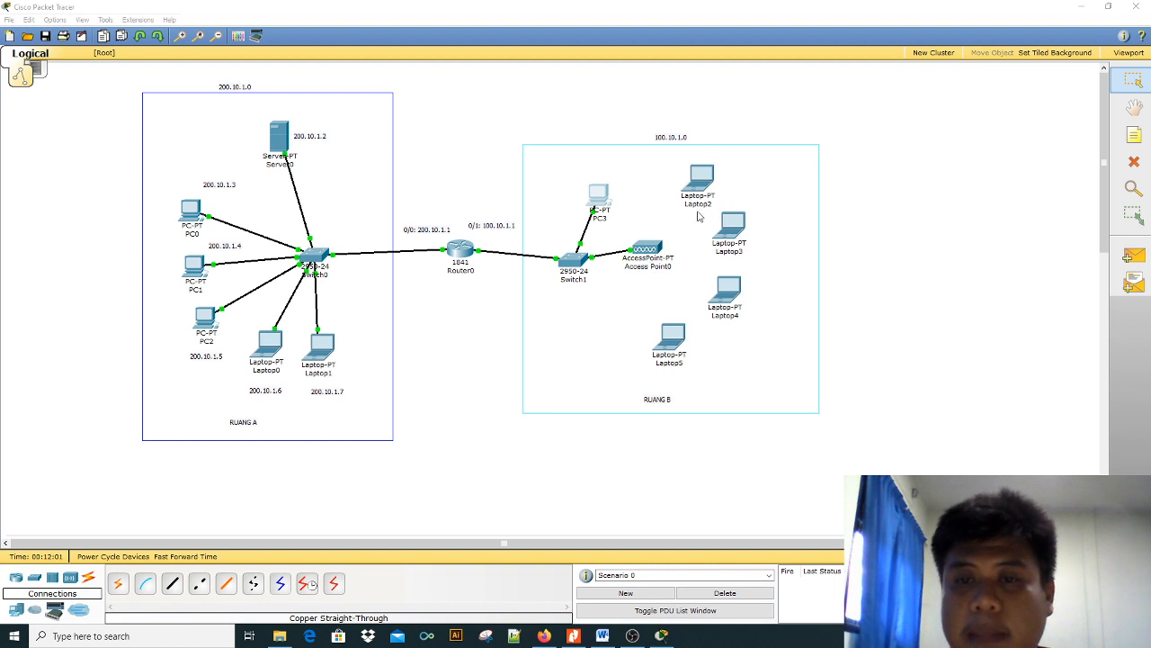
# Secure Access Point0's Port 1 wireless interface with WPA2-PSK authentication, enter the pass phrase, and close its window
pyautogui.click(624, 246)
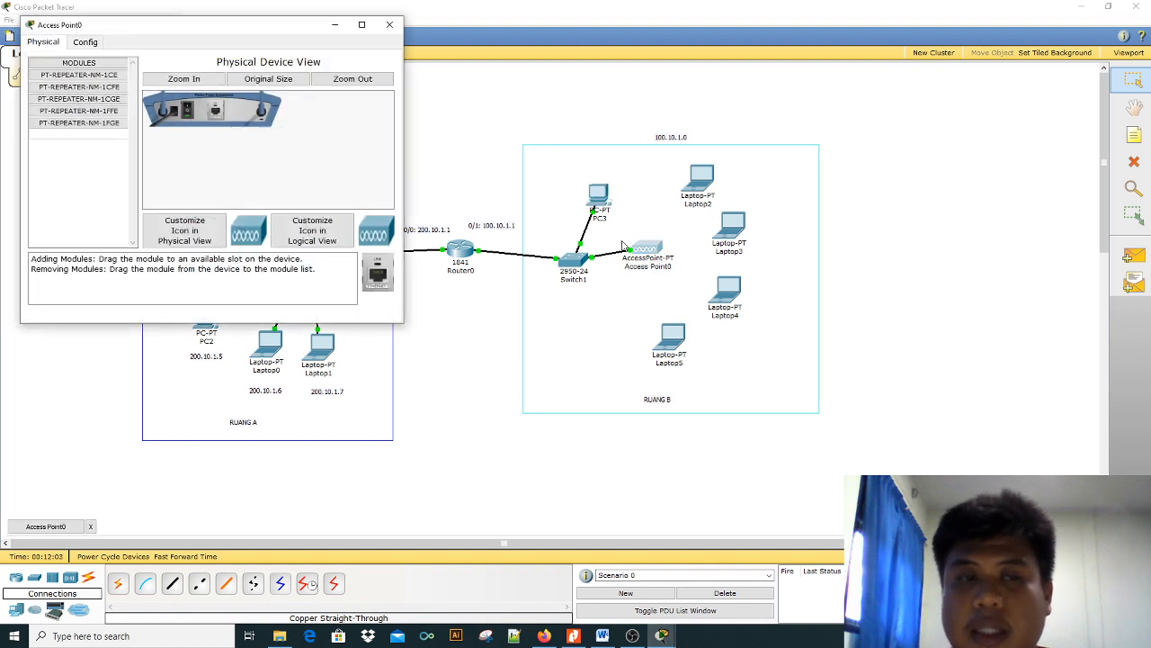
pyautogui.moveTo(290, 33); pyautogui.dragTo(928, 119)
pyautogui.click(720, 132)
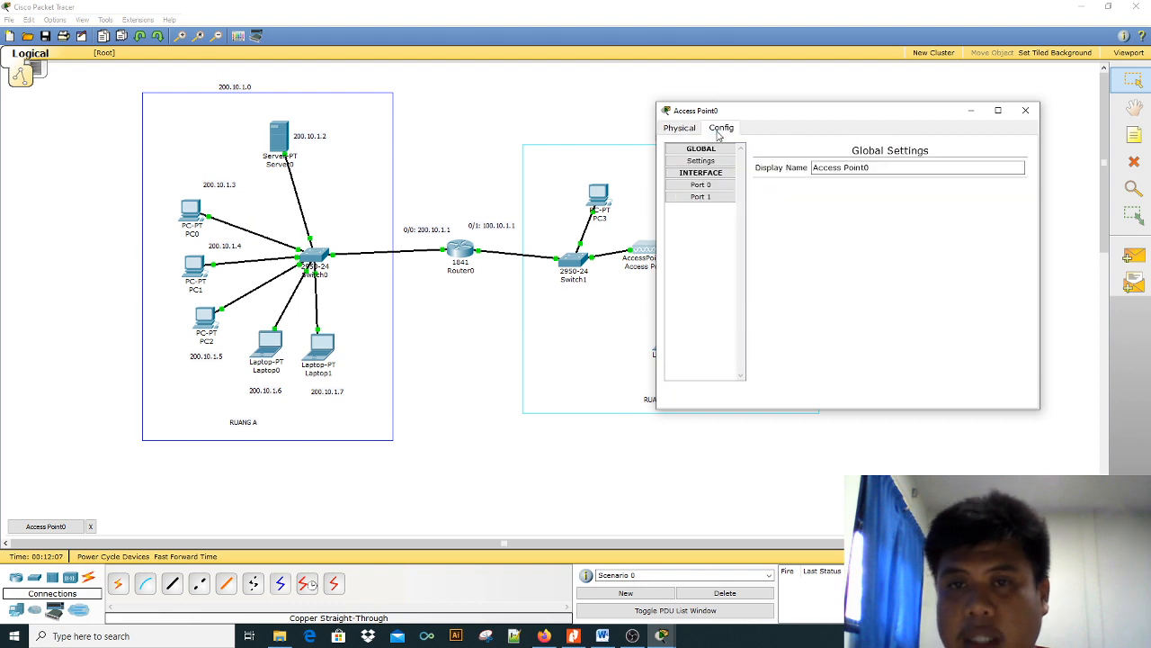
pyautogui.moveTo(781, 112); pyautogui.dragTo(753, 70)
pyautogui.click(693, 169)
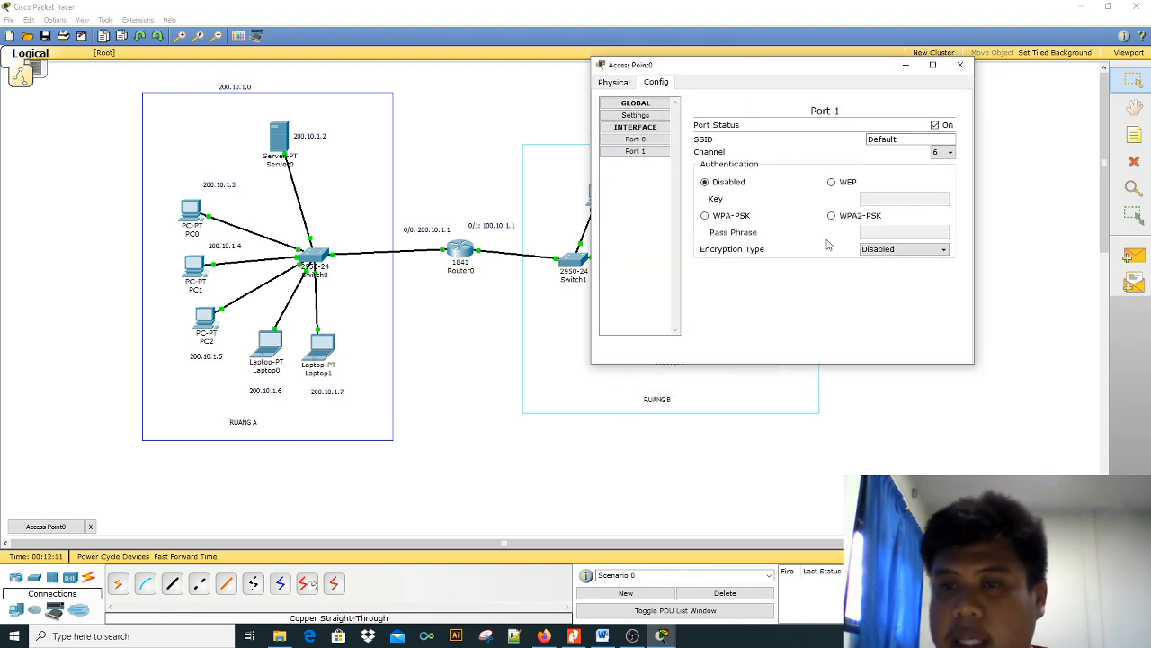
pyautogui.click(832, 216)
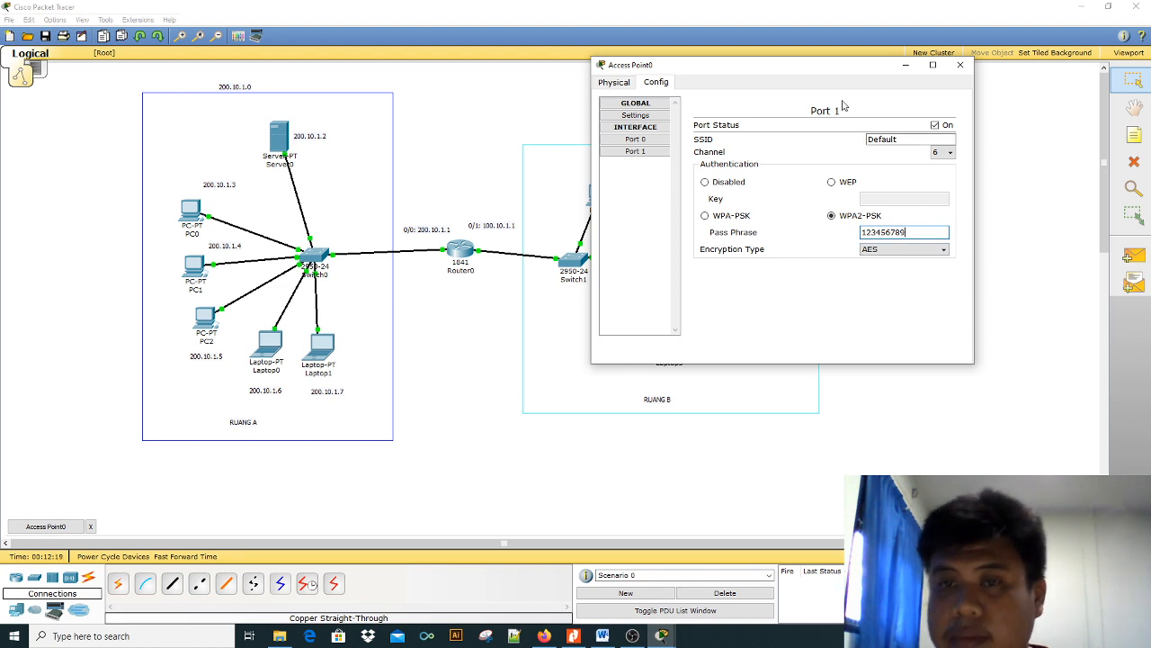
pyautogui.click(829, 83)
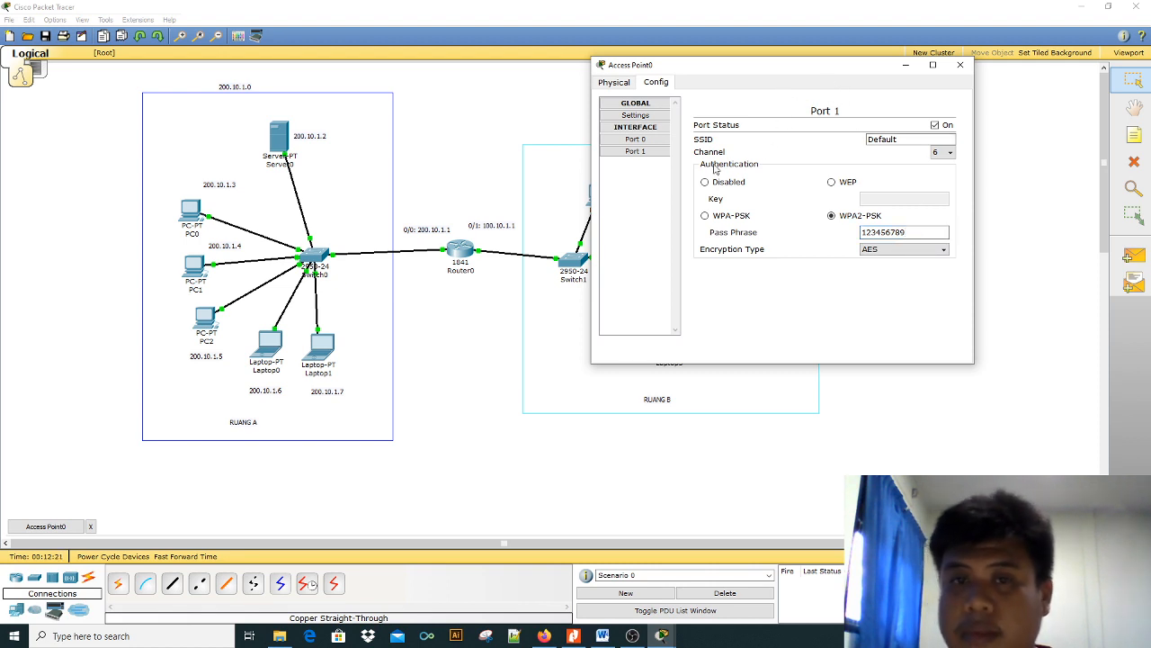
pyautogui.click(961, 66)
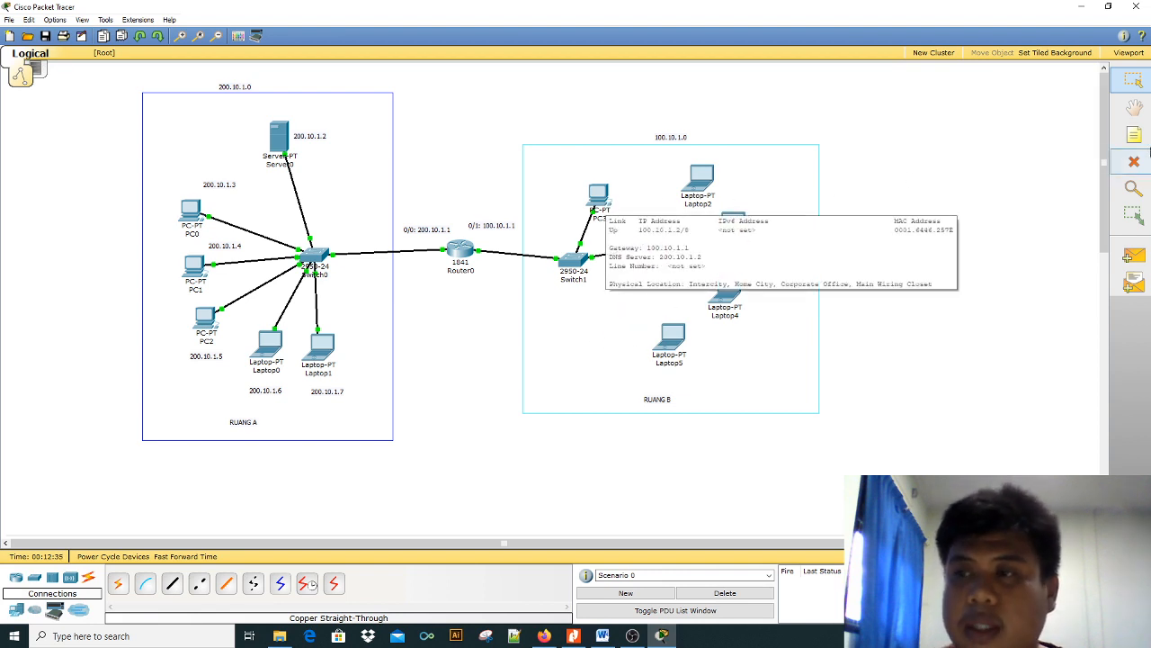
# Place a note reading 100.10.1.2 just above PC3 in the RUANG B area
pyautogui.click(1134, 135)
pyautogui.click(581, 169)
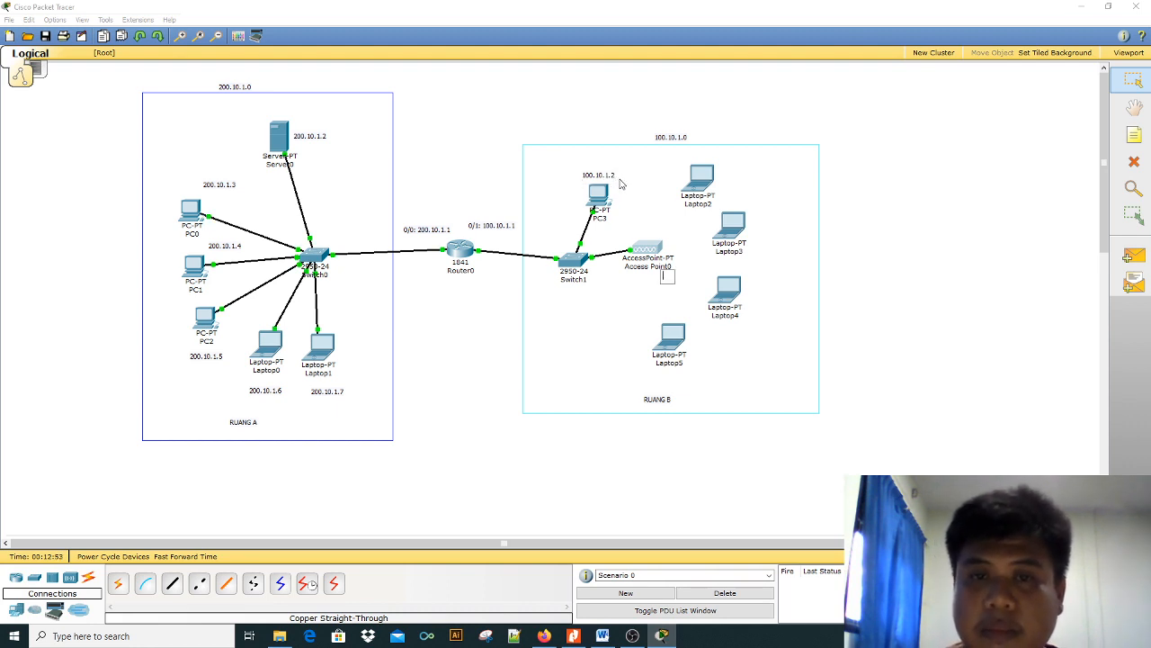
pyautogui.click(619, 193)
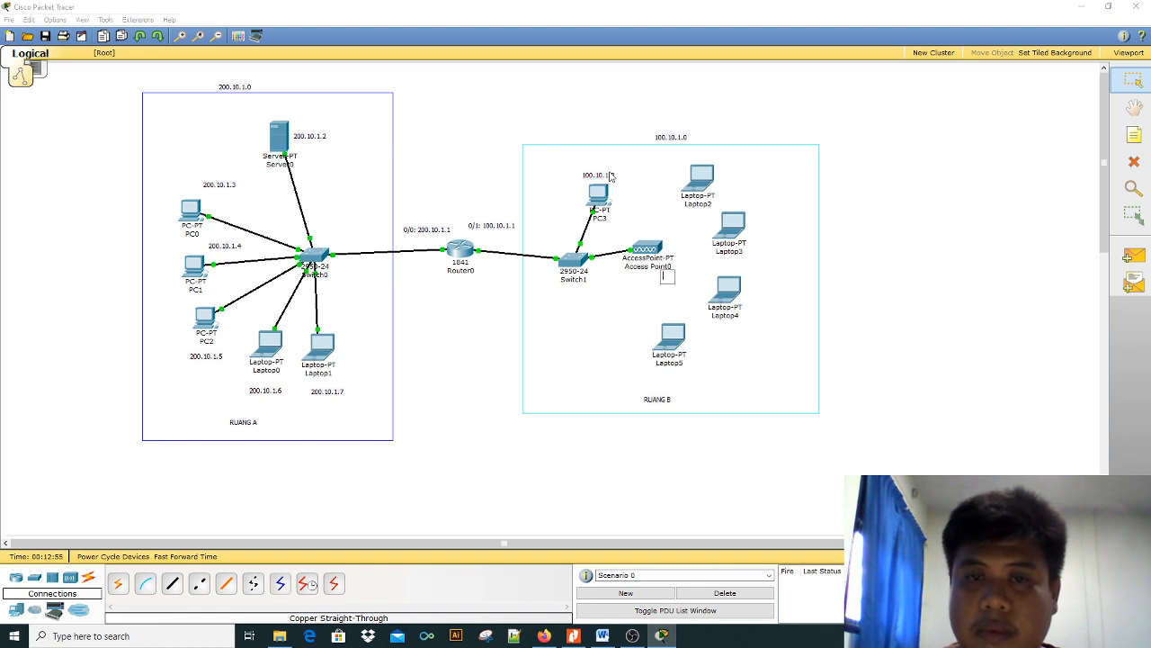
# Copy PC3's address label beside Laptop2 and change the copy to 100.10.1.3
pyautogui.moveTo(729, 166); pyautogui.dragTo(731, 167)
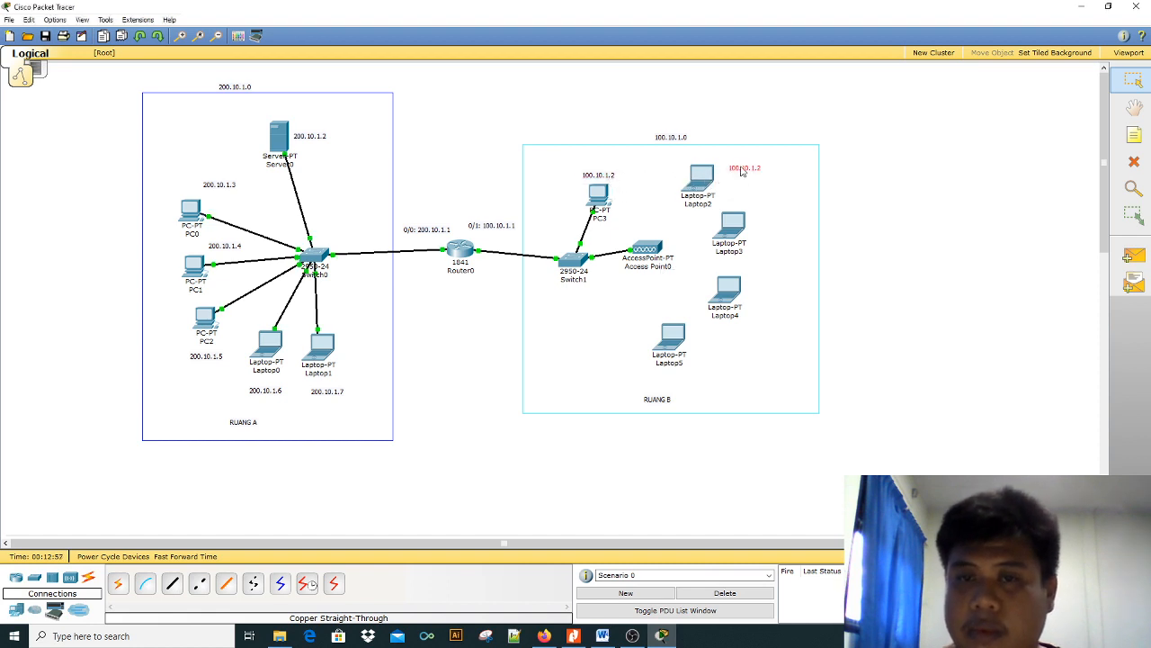
pyautogui.click(756, 169)
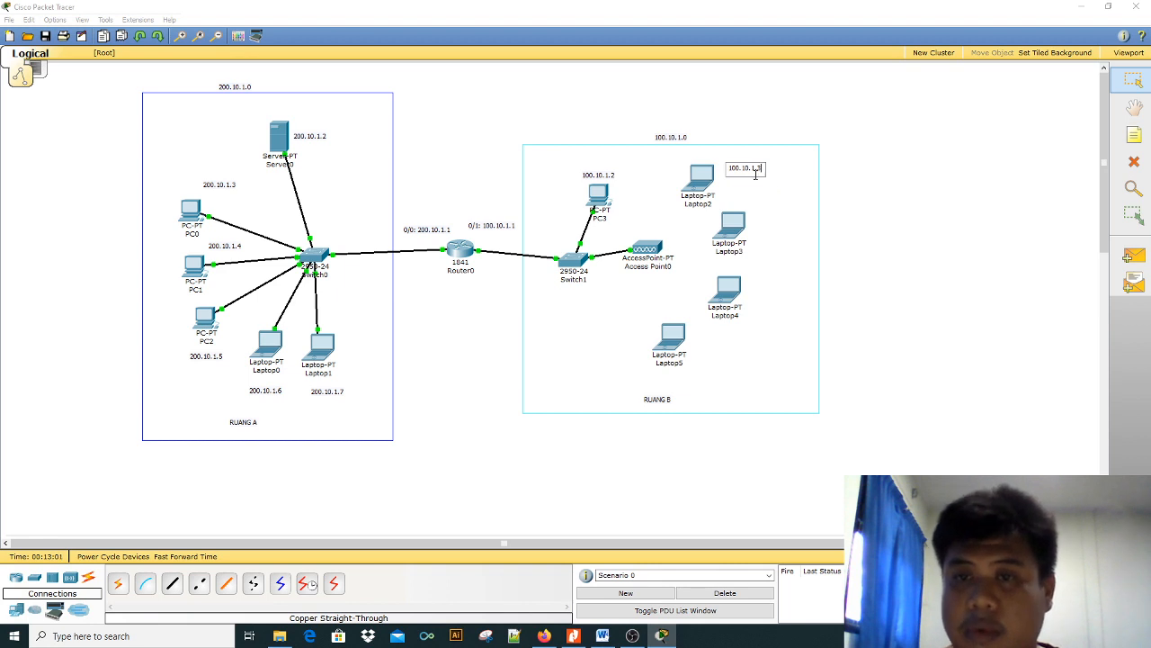
pyautogui.click(771, 189)
# Copy Laptop2's address label beside Laptop3, Laptop4 and Laptop5, and change the copies to 100.10.1.4, 100.10.1.5 and 100.10.1.6 respectively
pyautogui.moveTo(757, 169); pyautogui.dragTo(719, 360)
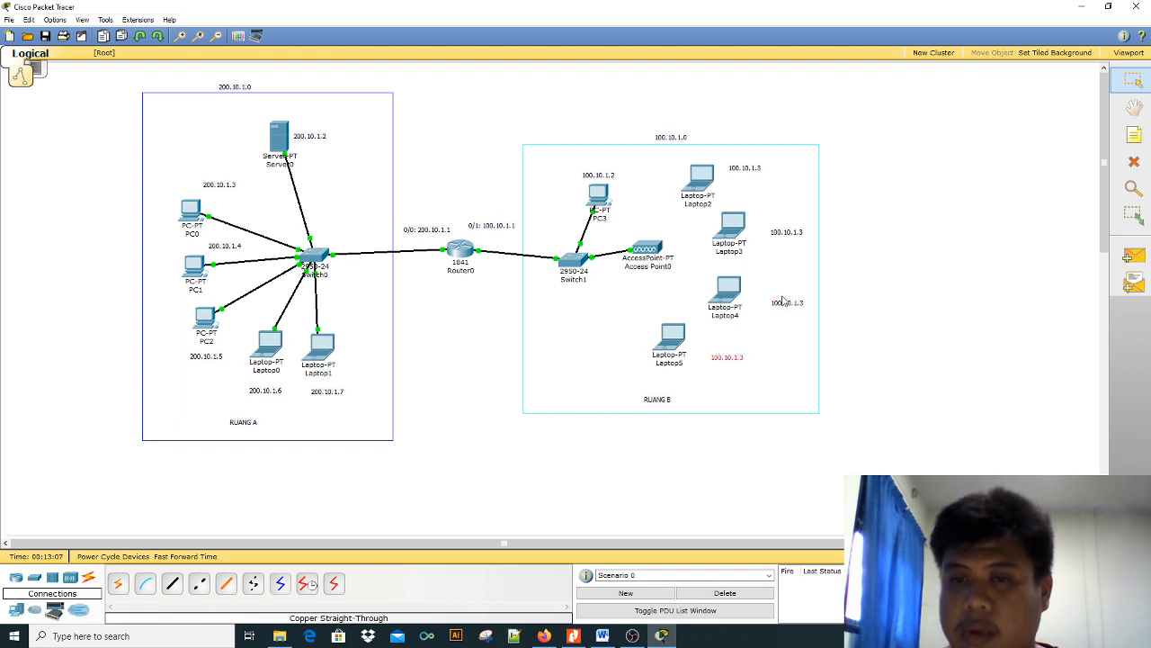
pyautogui.doubleClick(787, 232)
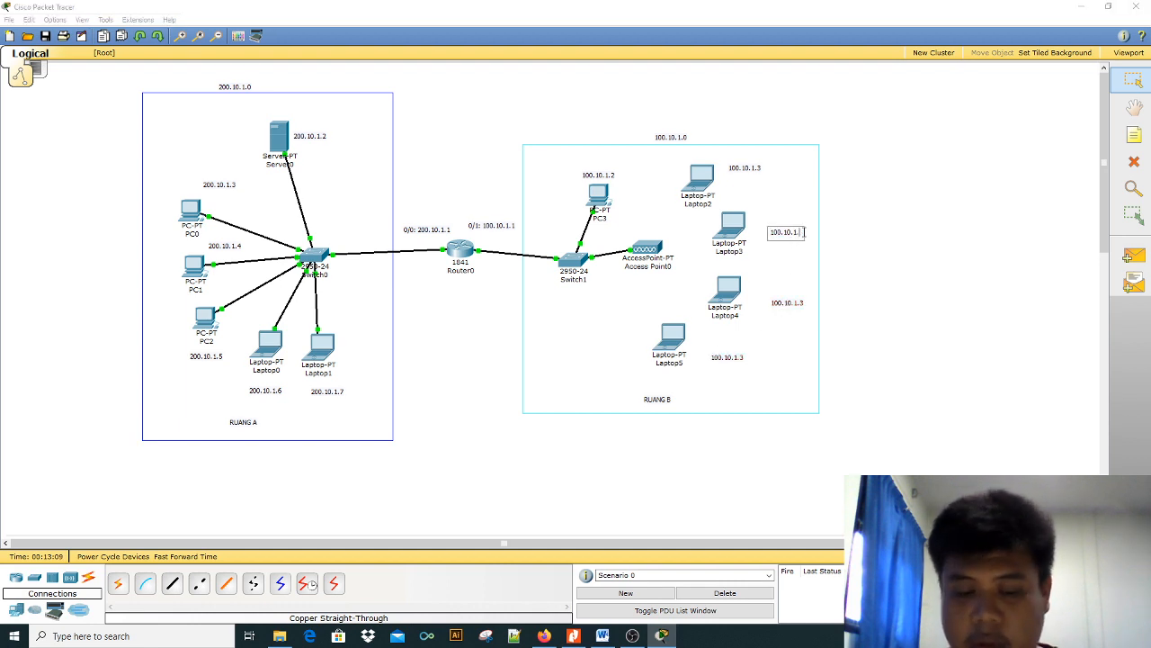
pyautogui.click(807, 312)
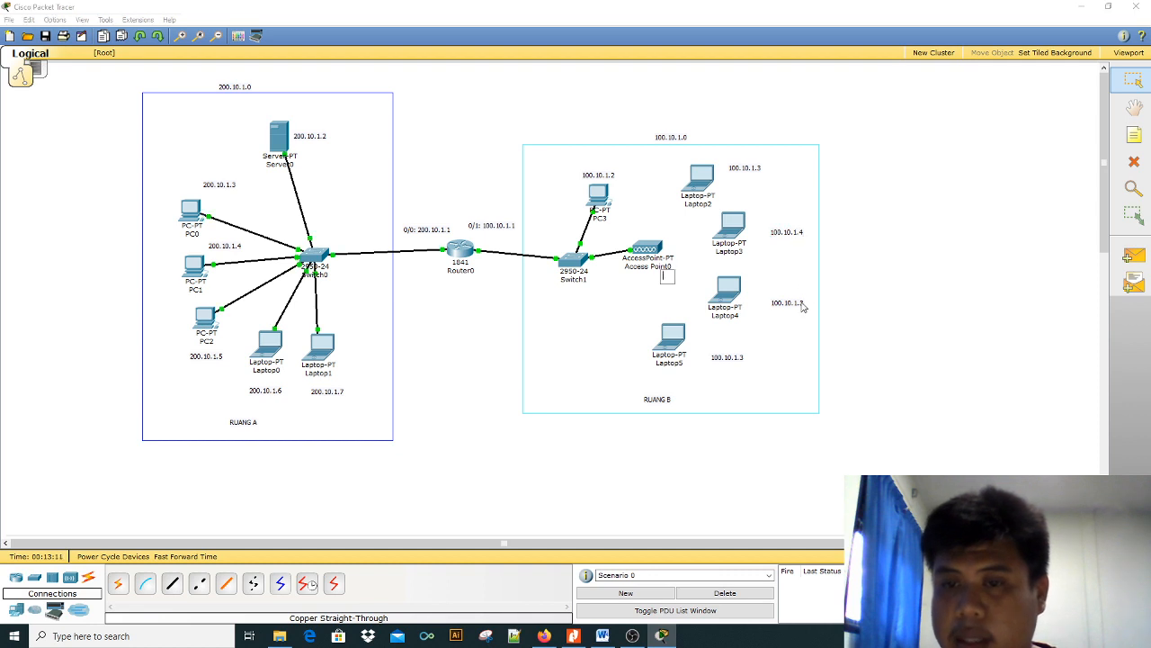
pyautogui.doubleClick(806, 303)
pyautogui.press('BackSpace')
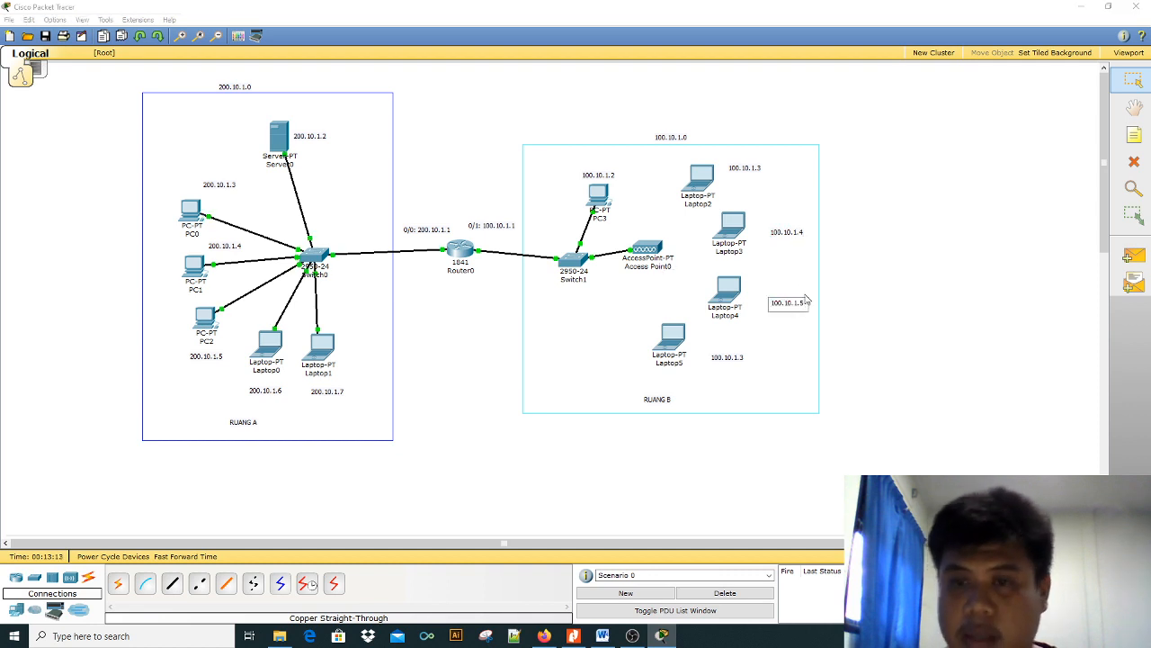
pyautogui.write('5')
pyautogui.doubleClick(745, 356)
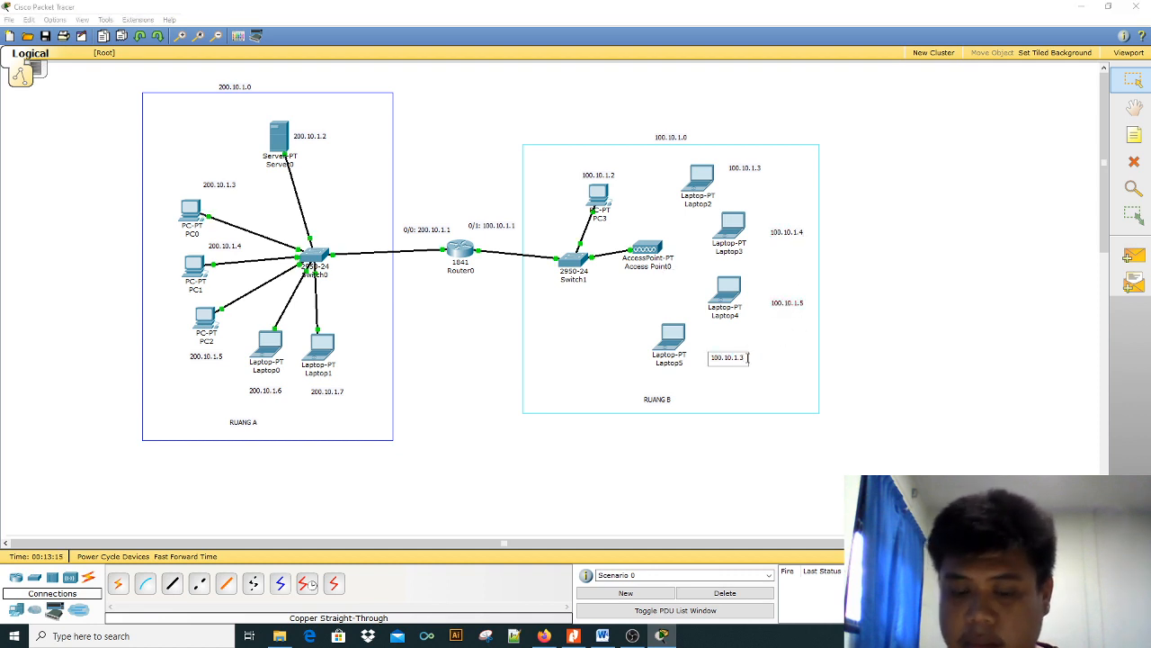
pyautogui.press('BackSpace')
pyautogui.write('6')
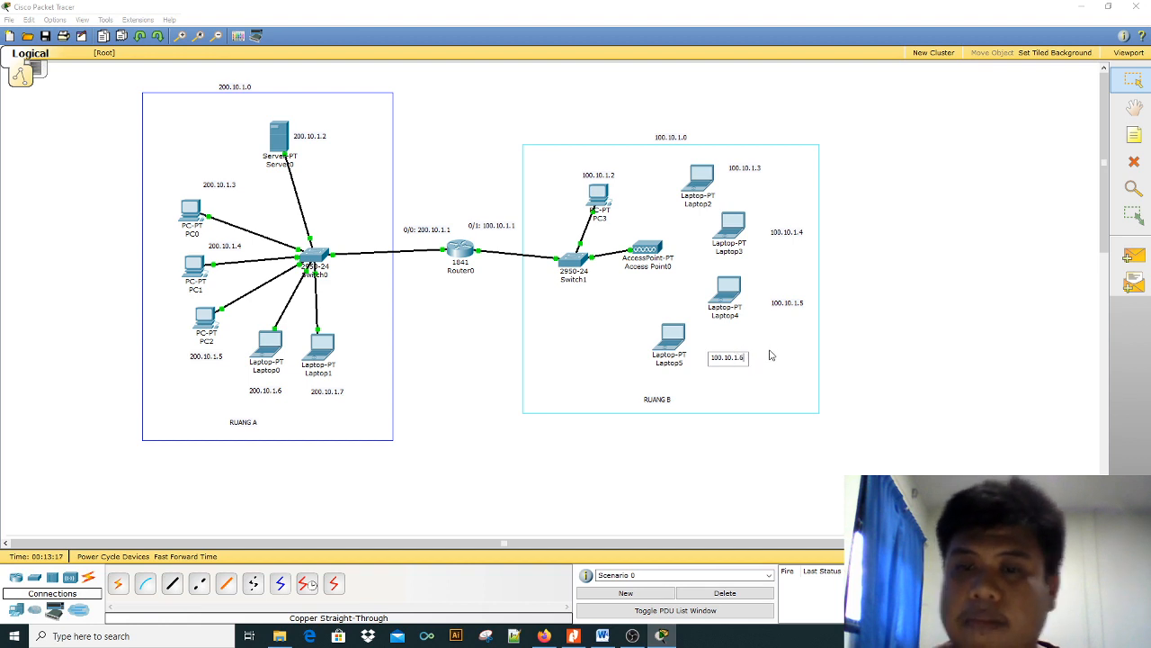
# Replace Laptop2's built-in wired network module with the Linksys-WPC300N wireless module
pyautogui.click(700, 196)
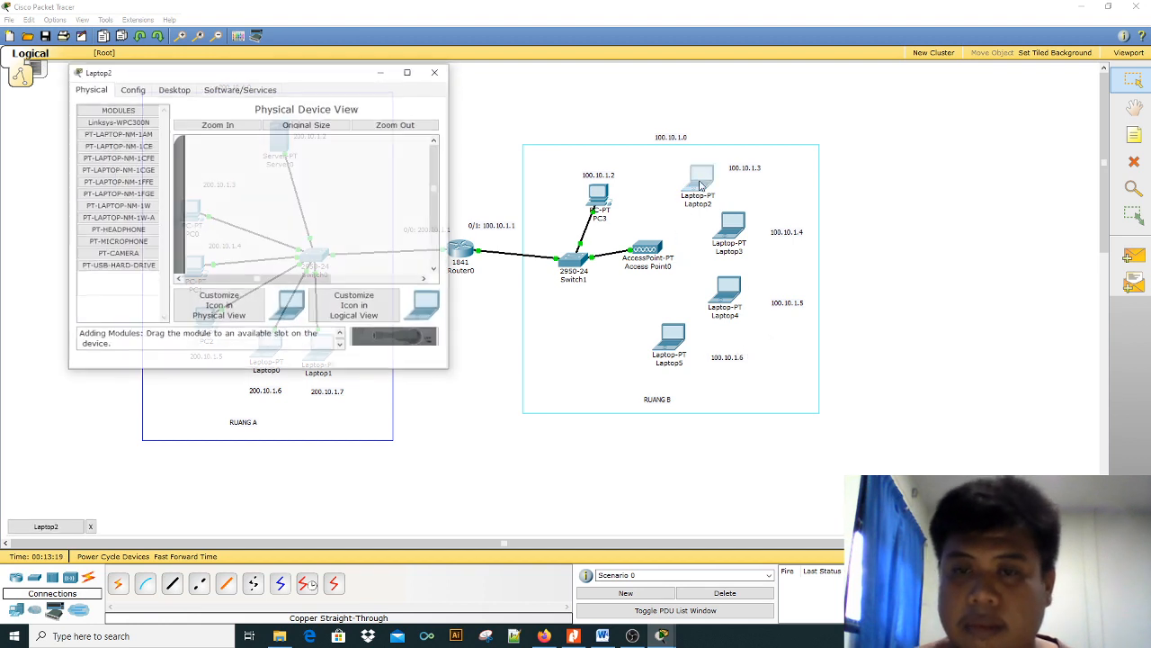
pyautogui.moveTo(337, 79); pyautogui.dragTo(1021, 94)
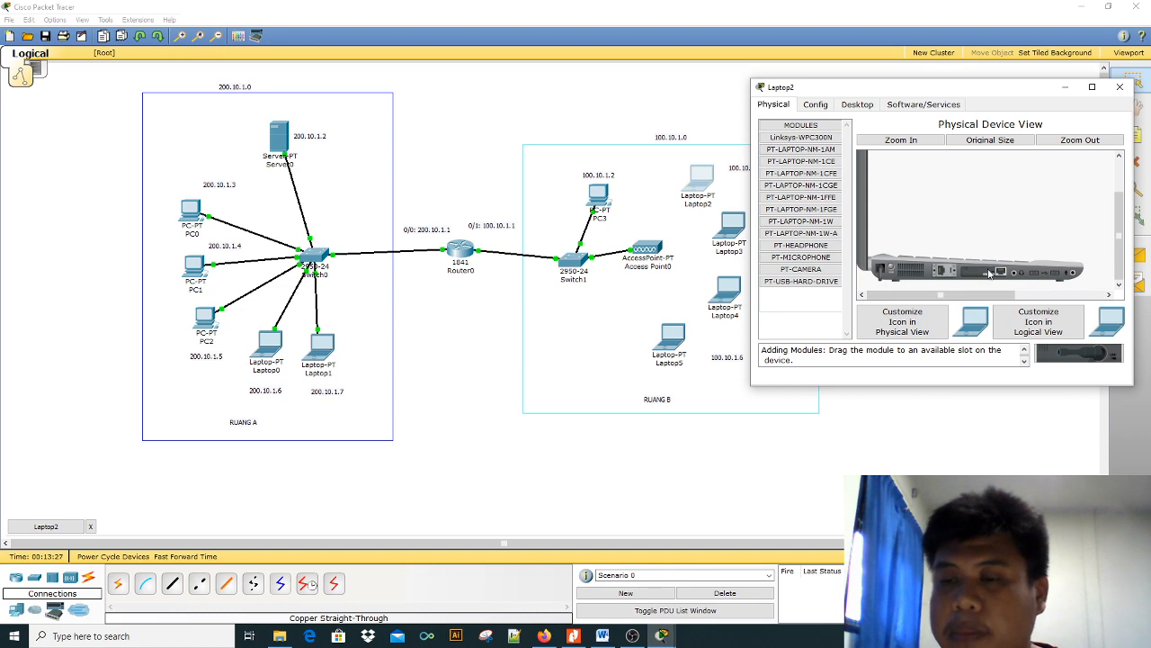
pyautogui.moveTo(990, 273)
pyautogui.mouseDown()
pyautogui.moveTo(995, 306)
pyautogui.moveTo(987, 277)
pyautogui.mouseUp()
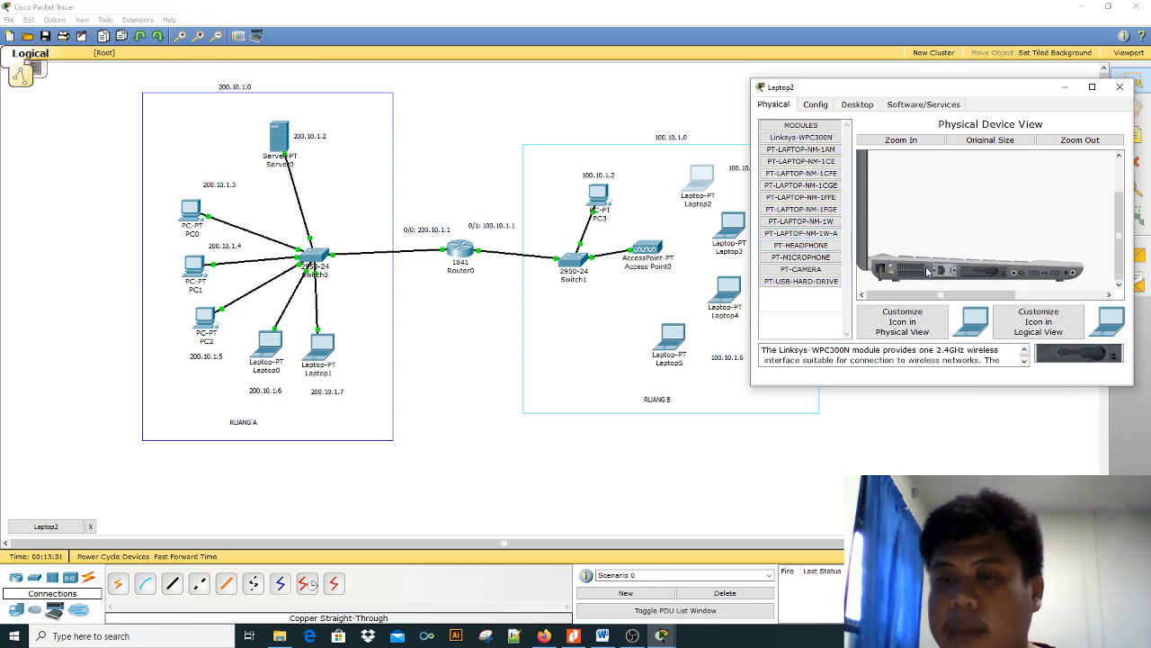
# Connect Laptop2 to the Default wireless network using WPA2-Personal security and the pre-shared key, and close the wireless utility
pyautogui.click(819, 108)
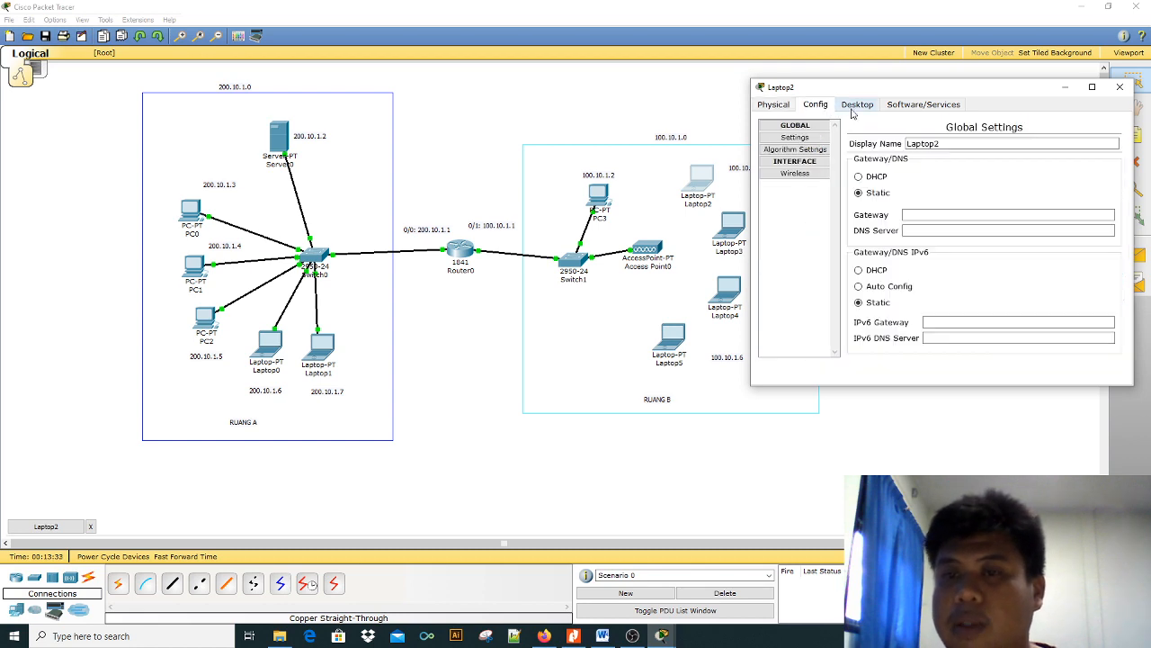
pyautogui.click(855, 107)
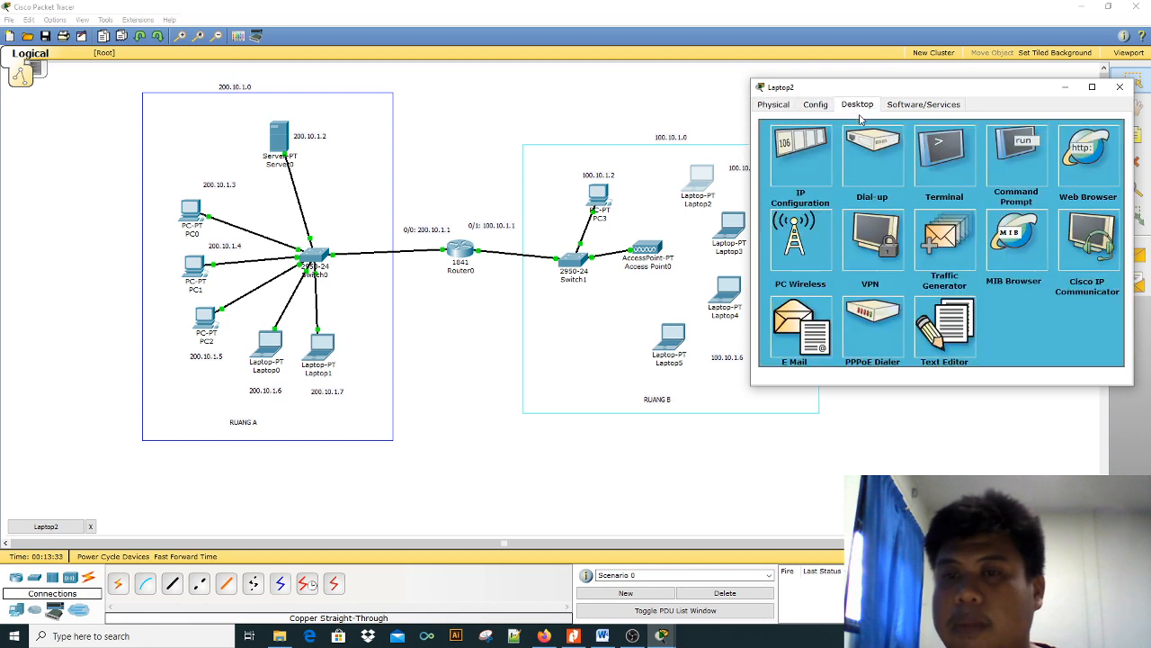
pyautogui.click(796, 238)
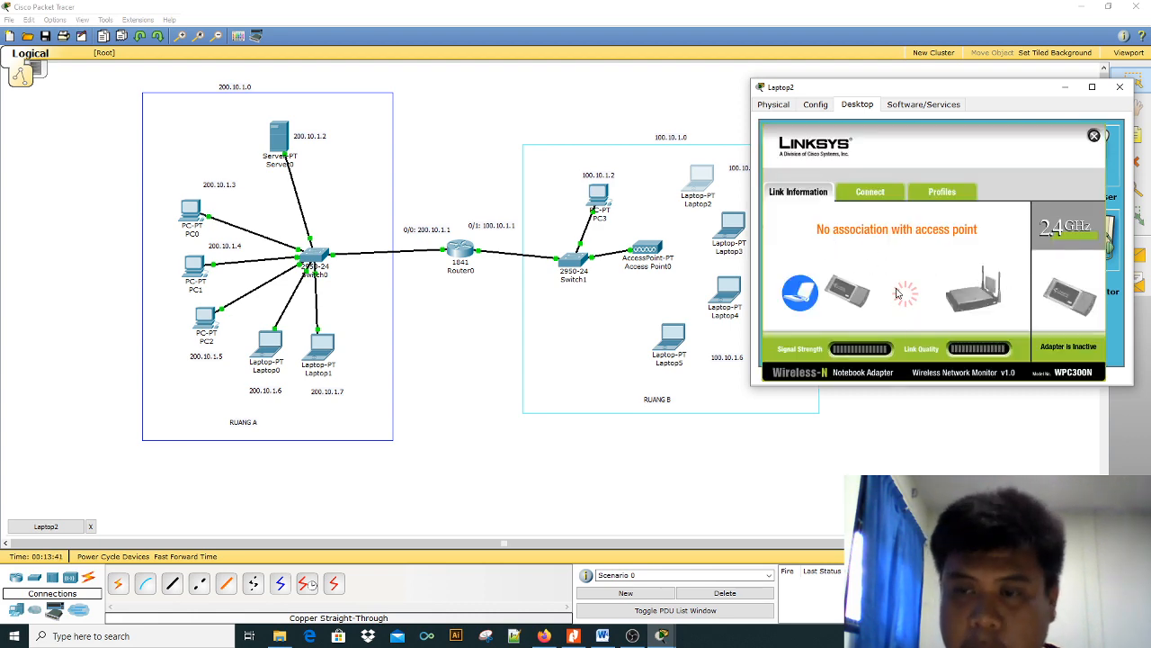
pyautogui.click(873, 192)
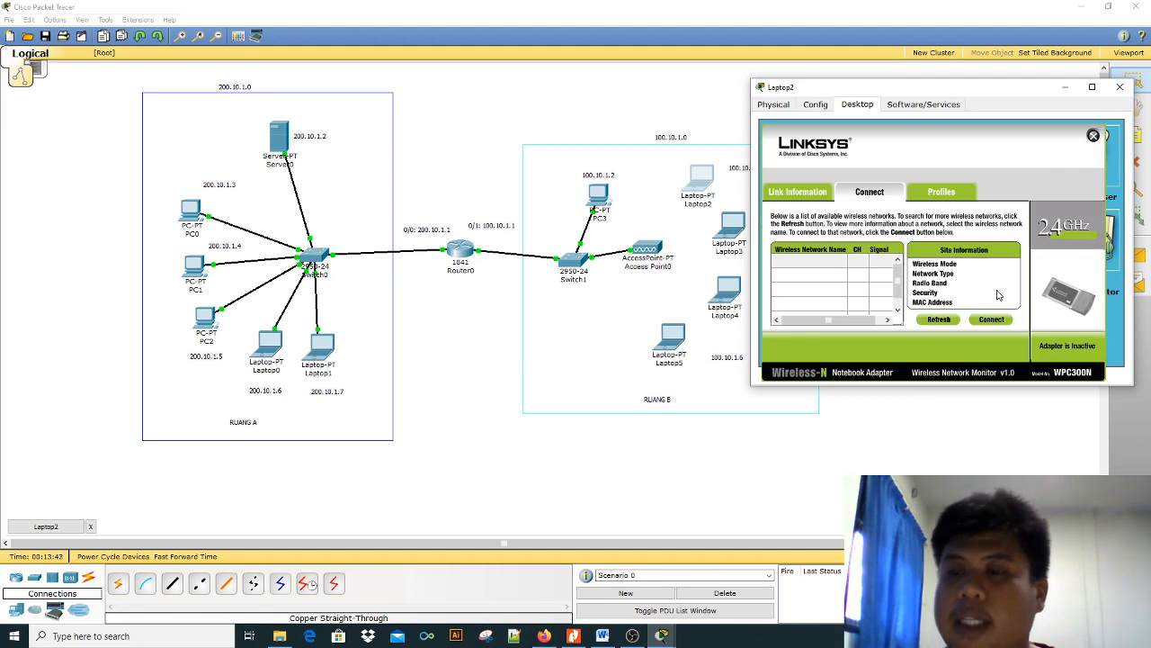
pyautogui.click(999, 320)
pyautogui.click(864, 267)
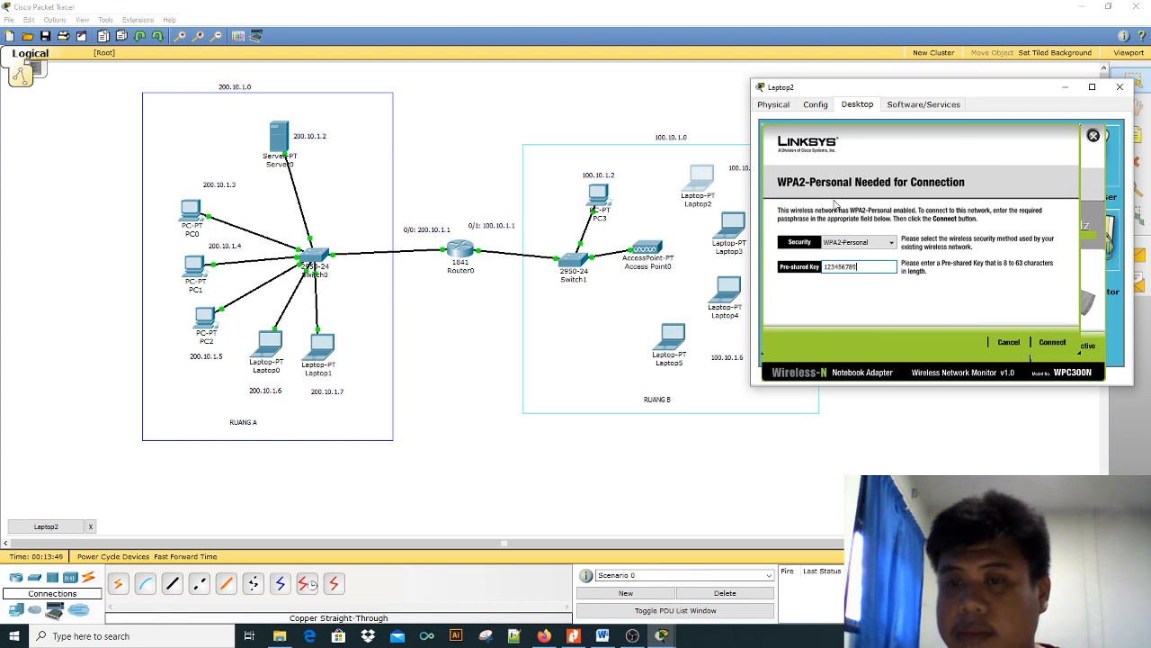
pyautogui.click(1059, 343)
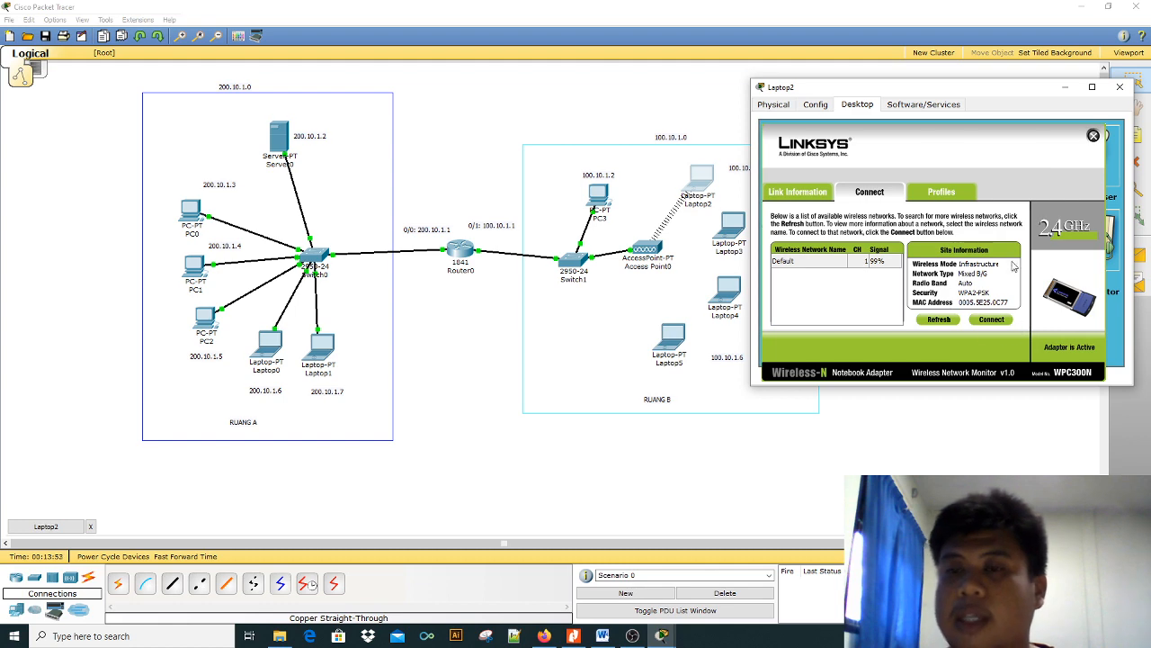
pyautogui.click(1092, 135)
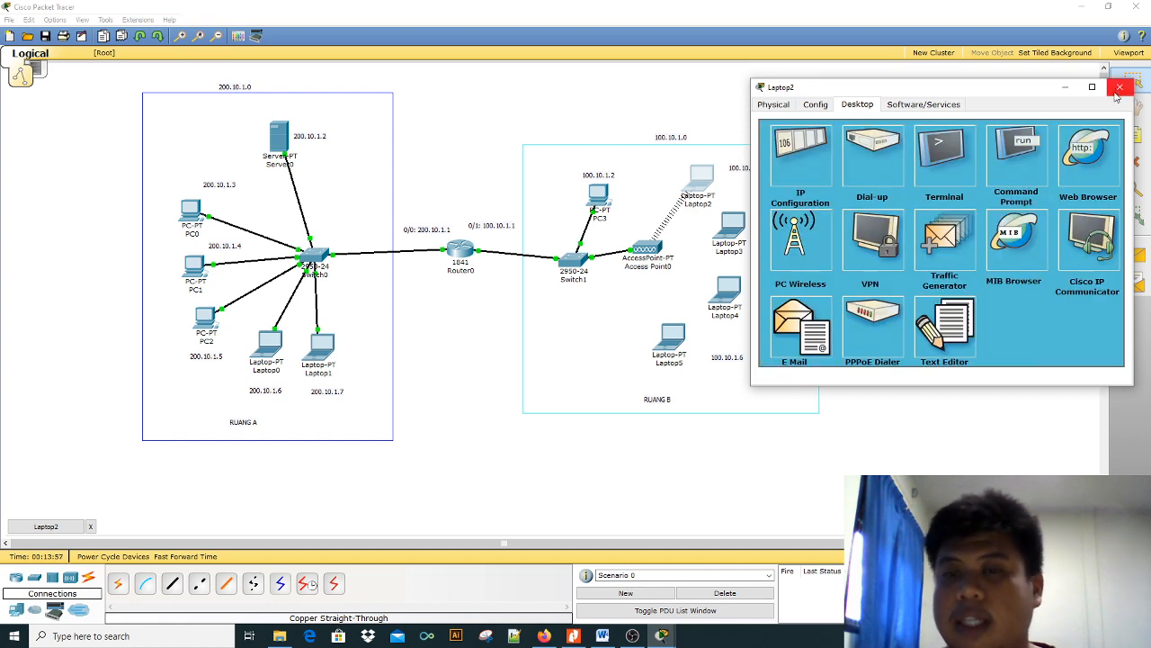
# Configure Laptop2 with static IP address 100.10.1.3, subnet mask 255.0.0.0 and default gateway 100.10.1.1
pyautogui.click(809, 178)
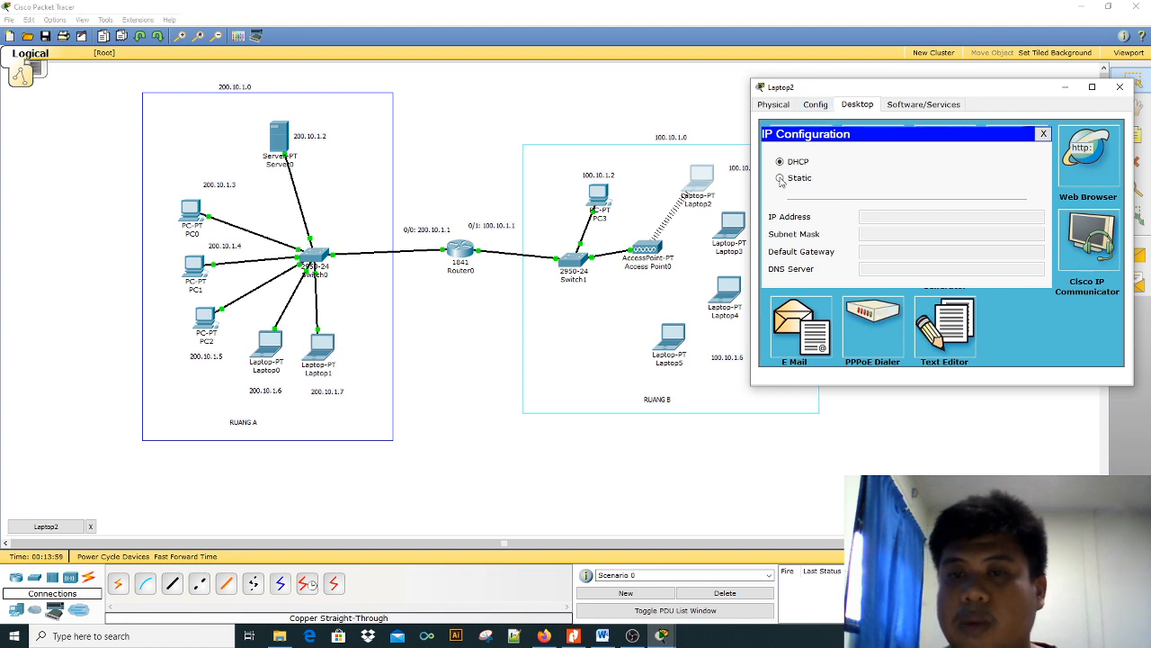
pyautogui.click(780, 178)
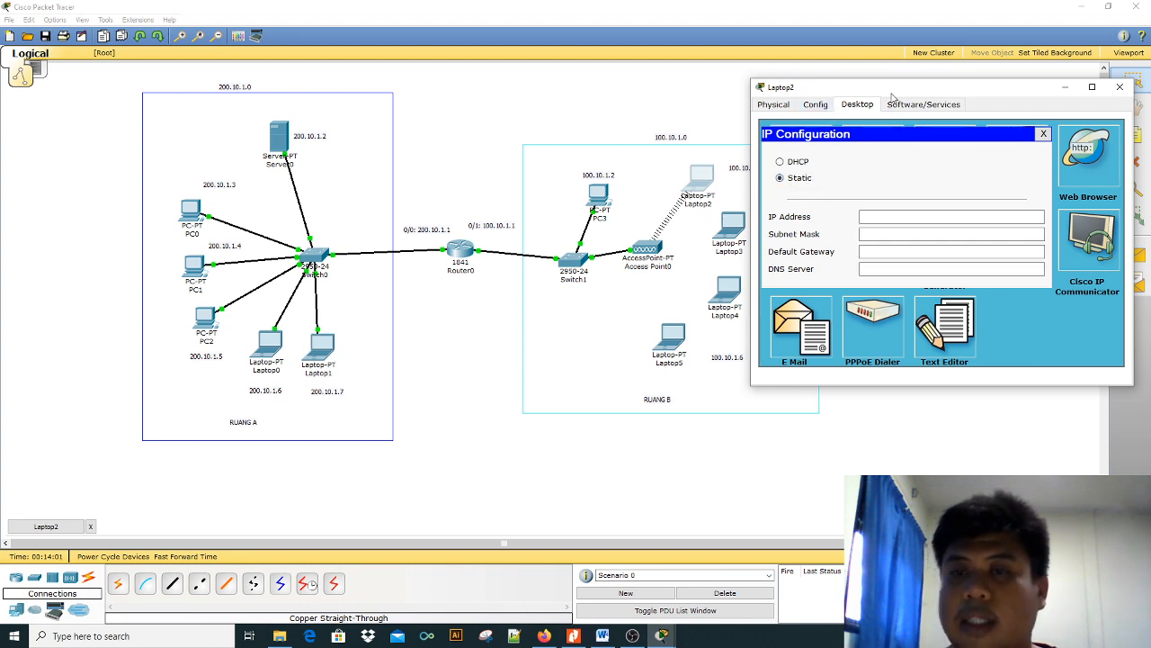
pyautogui.moveTo(892, 93); pyautogui.dragTo(966, 137)
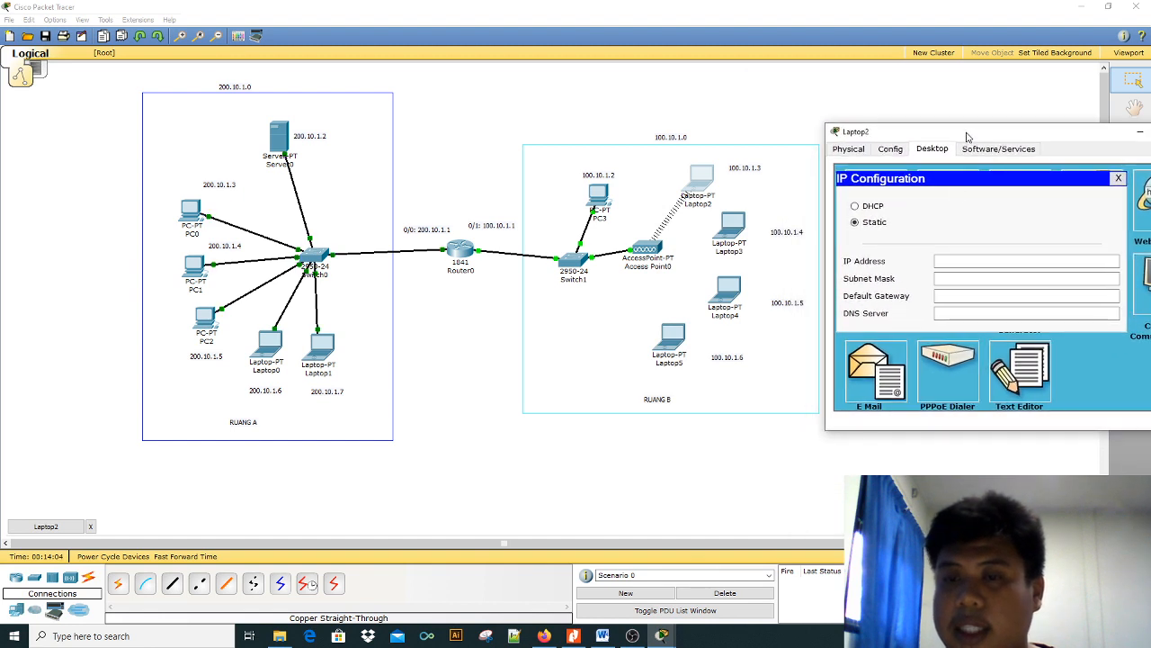
pyautogui.click(950, 262)
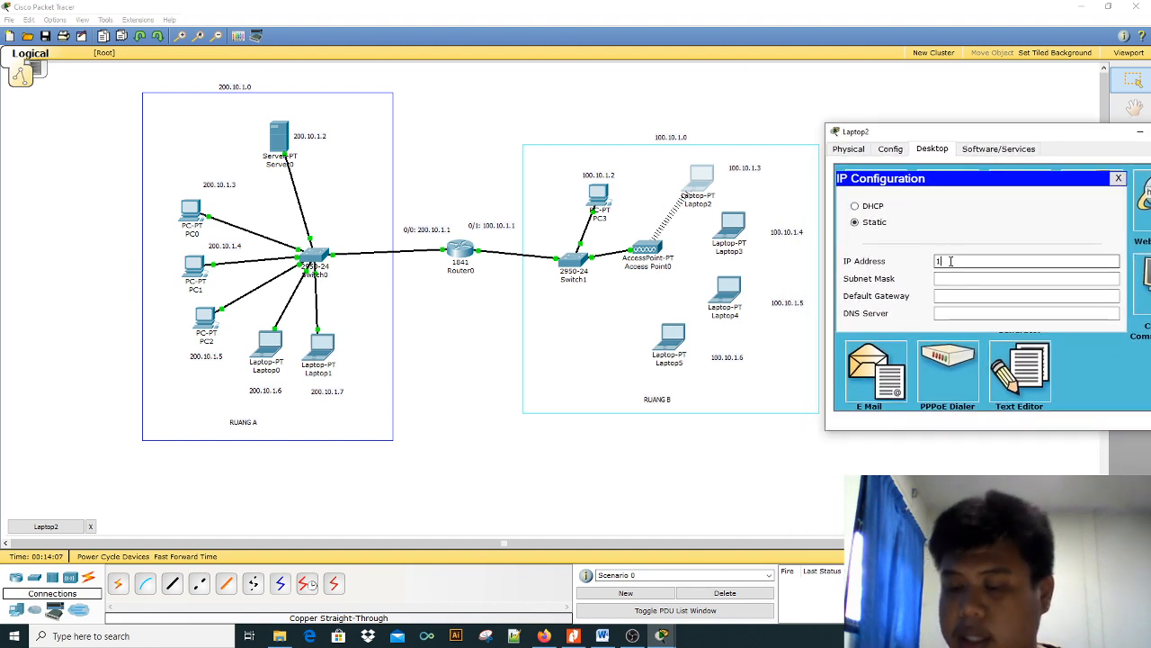
pyautogui.write('100.10.1.')
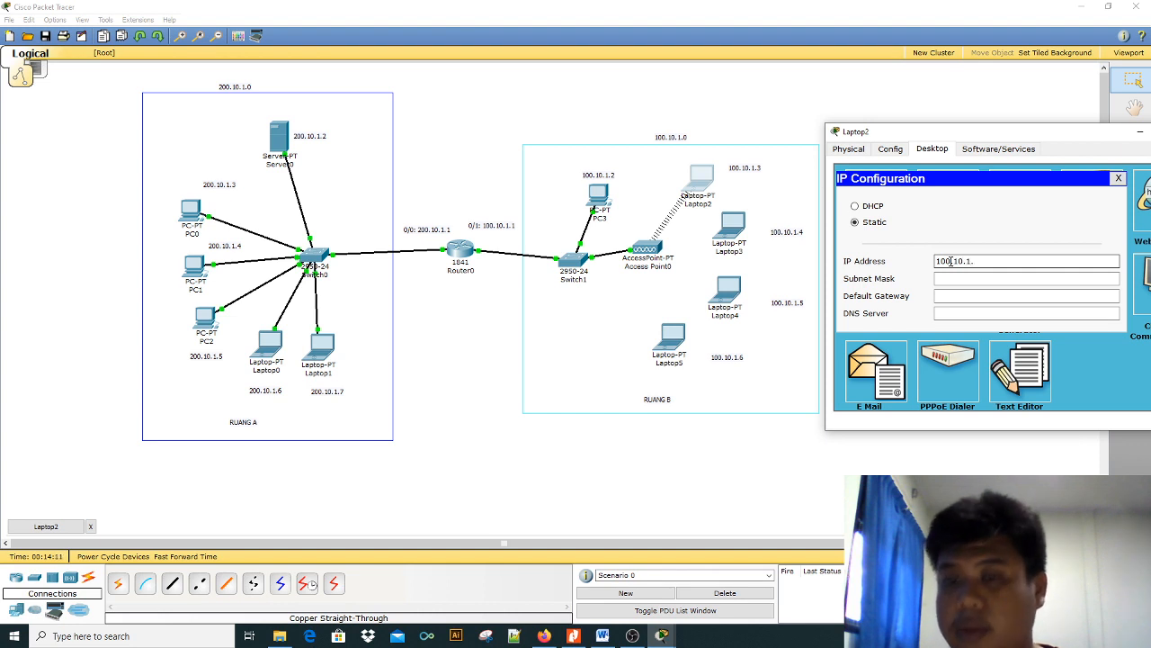
pyautogui.write('3')
pyautogui.click(954, 279)
pyautogui.click(957, 297)
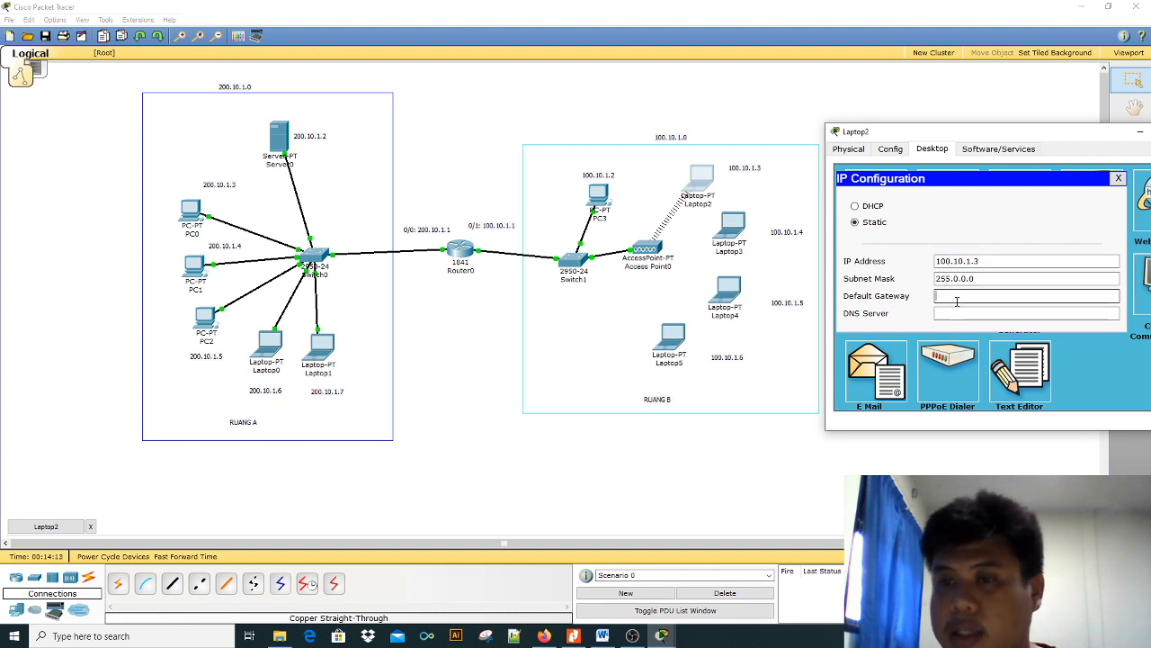
pyautogui.write('100.10.1.1')
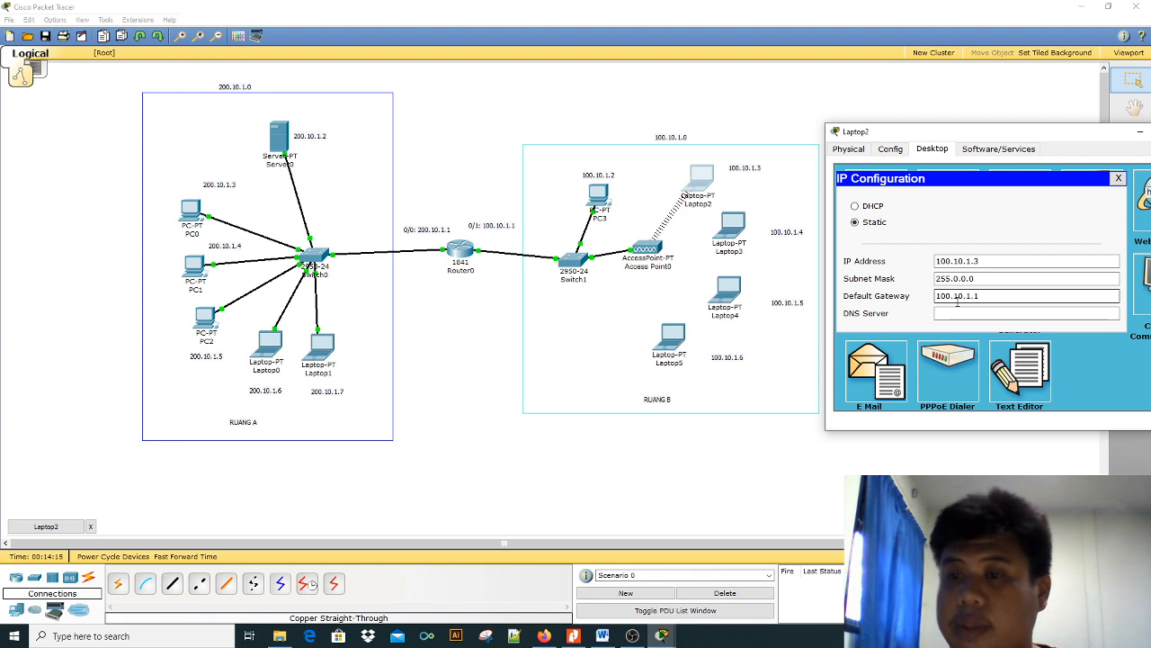
pyautogui.click(963, 314)
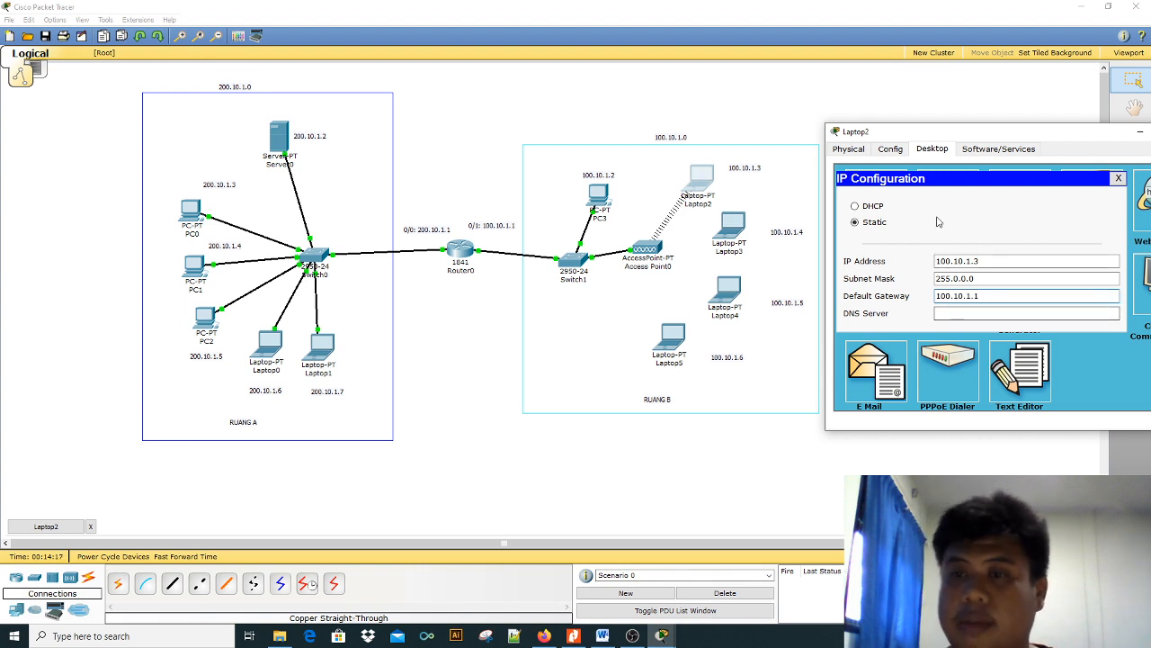
pyautogui.moveTo(1071, 135); pyautogui.dragTo(1008, 131)
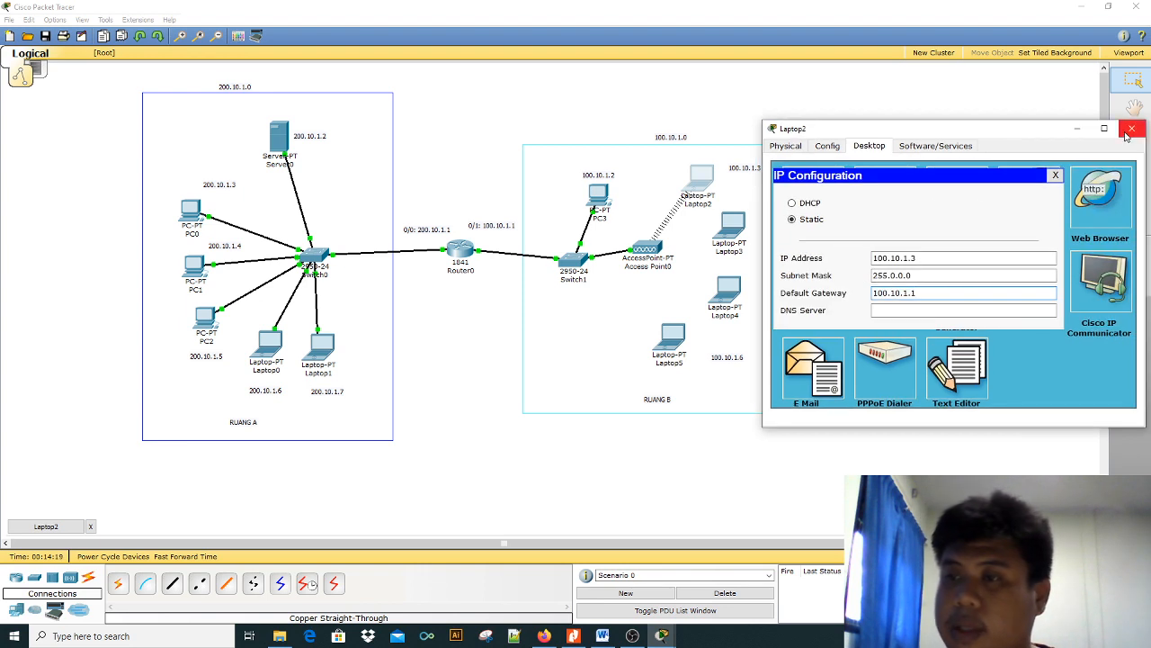
# Close Laptop2's window and replace Laptop3's built-in wired network module with the Linksys-WPC300N wireless module
pyautogui.click(1131, 128)
pyautogui.click(731, 227)
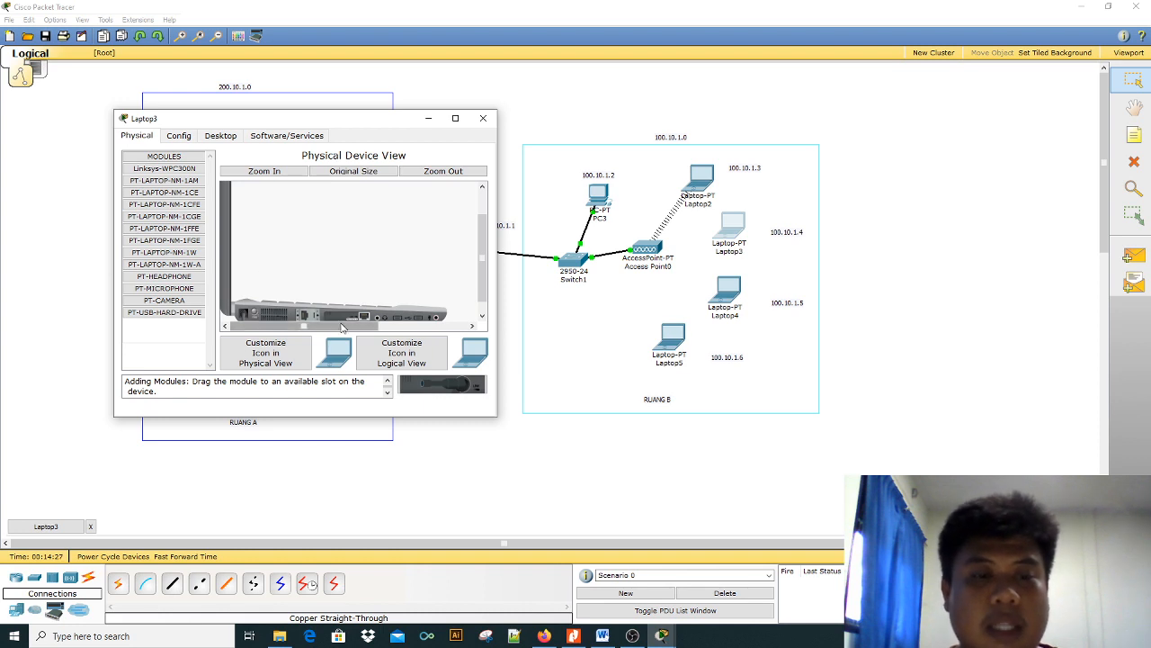
pyautogui.moveTo(314, 326); pyautogui.dragTo(165, 245)
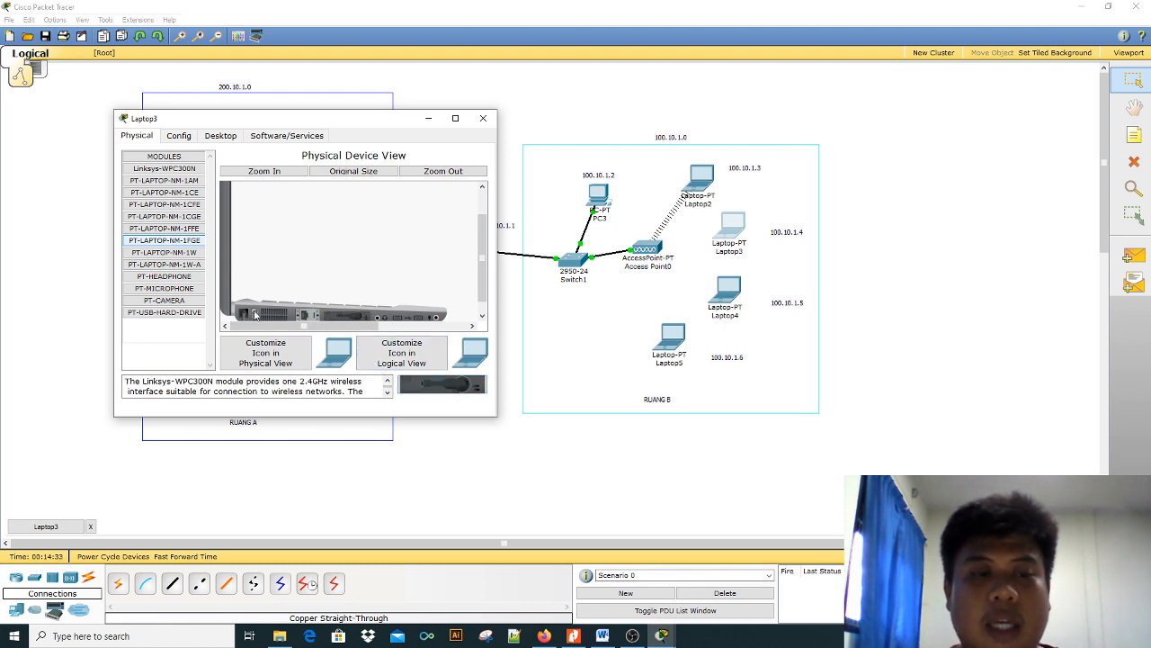
# Connect Laptop3 to the Default wireless network with WPA2-Personal security and the pre-shared key, and close the wireless utility
pyautogui.click(220, 136)
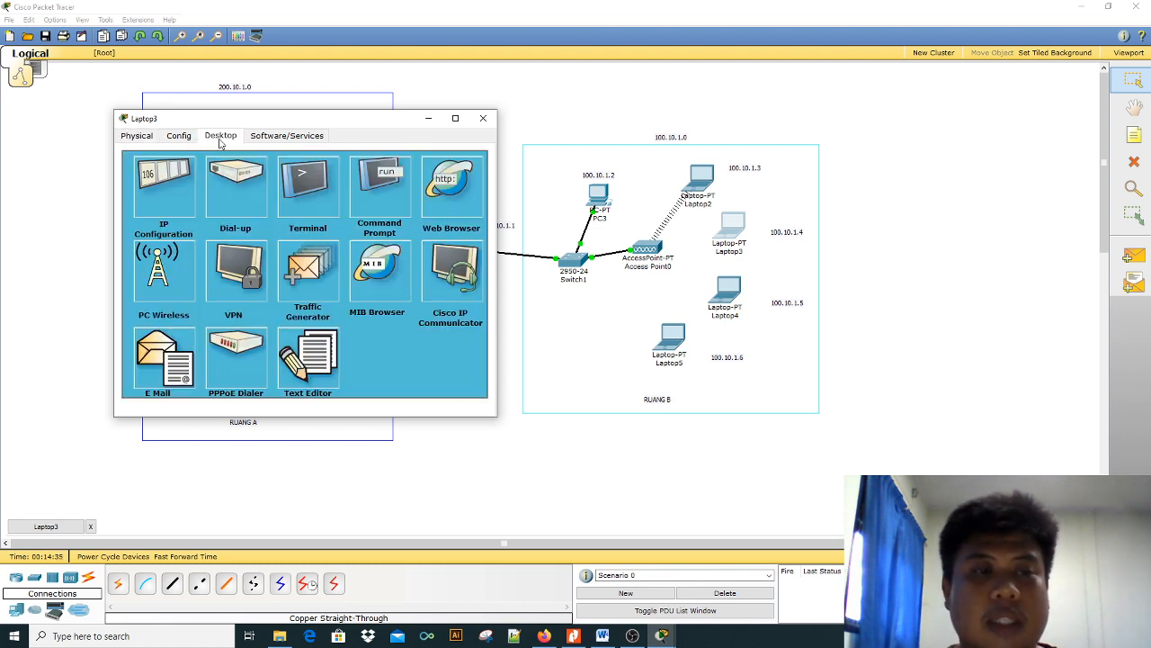
pyautogui.click(155, 288)
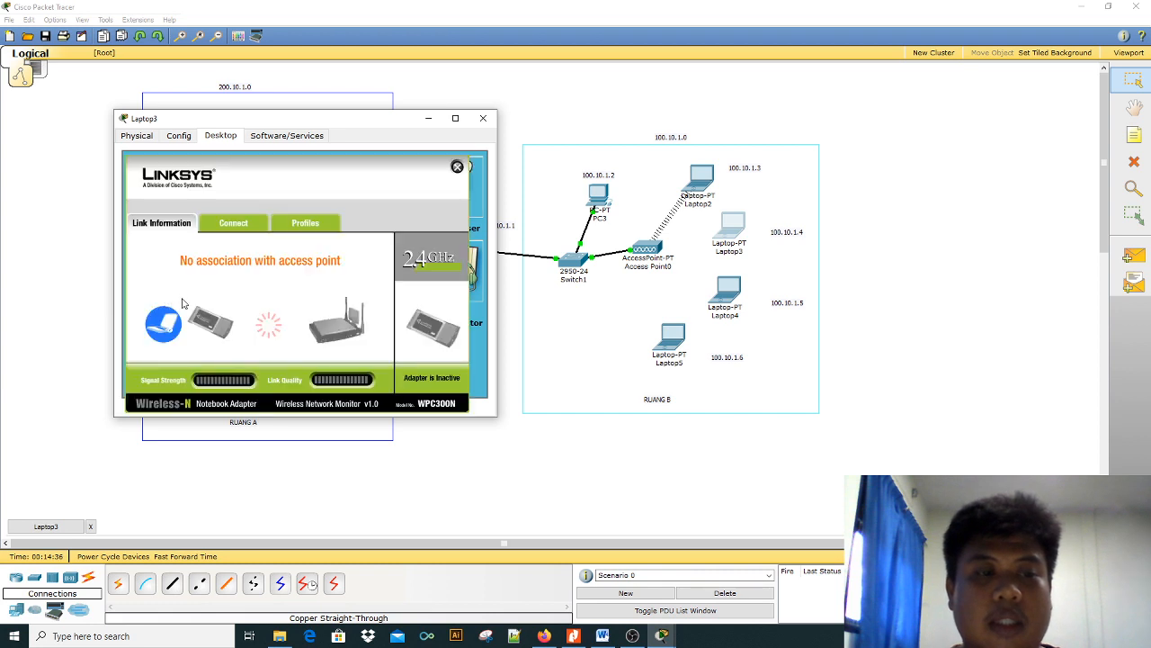
pyautogui.click(257, 225)
pyautogui.click(349, 353)
pyautogui.click(237, 299)
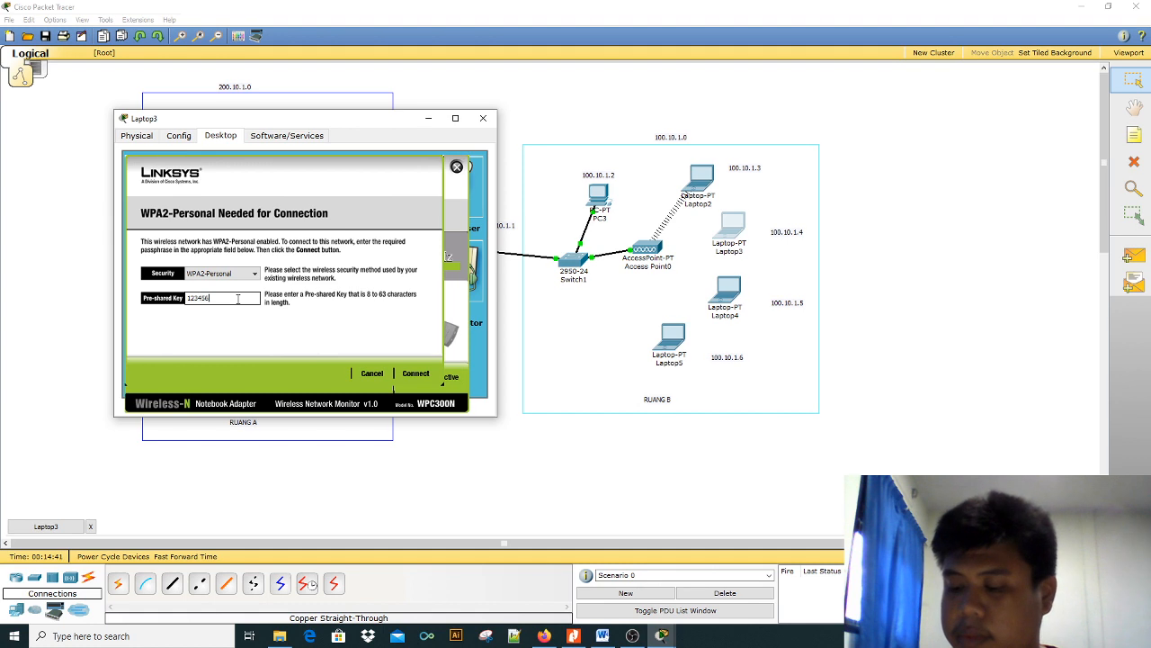
pyautogui.click(430, 374)
pyautogui.click(461, 173)
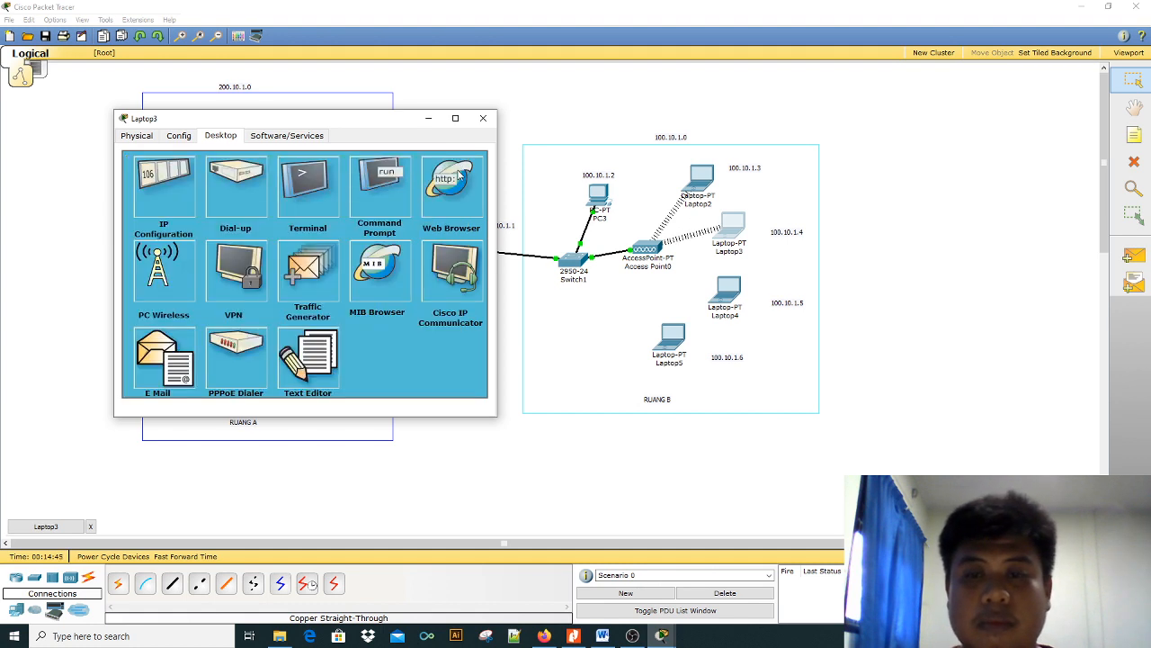
# Configure Laptop3 with static IP address 100.10.1.4, subnet mask 255.0.0.0 and default gateway 100.10.1.1, and close its window
pyautogui.click(153, 196)
pyautogui.click(144, 209)
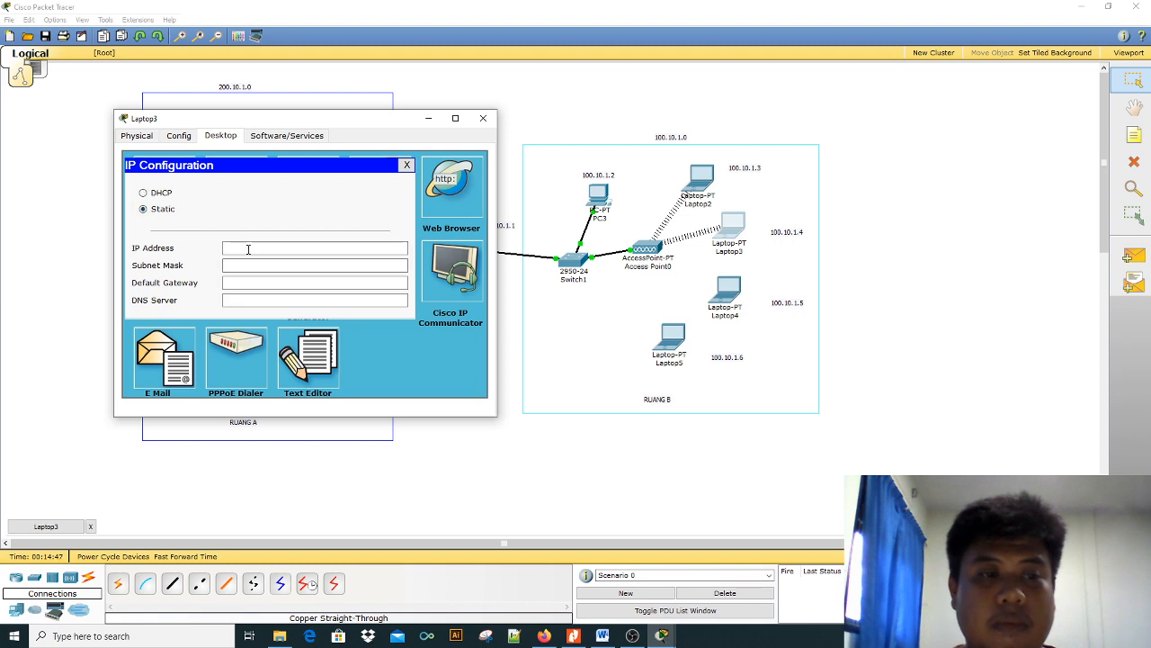
pyautogui.click(248, 249)
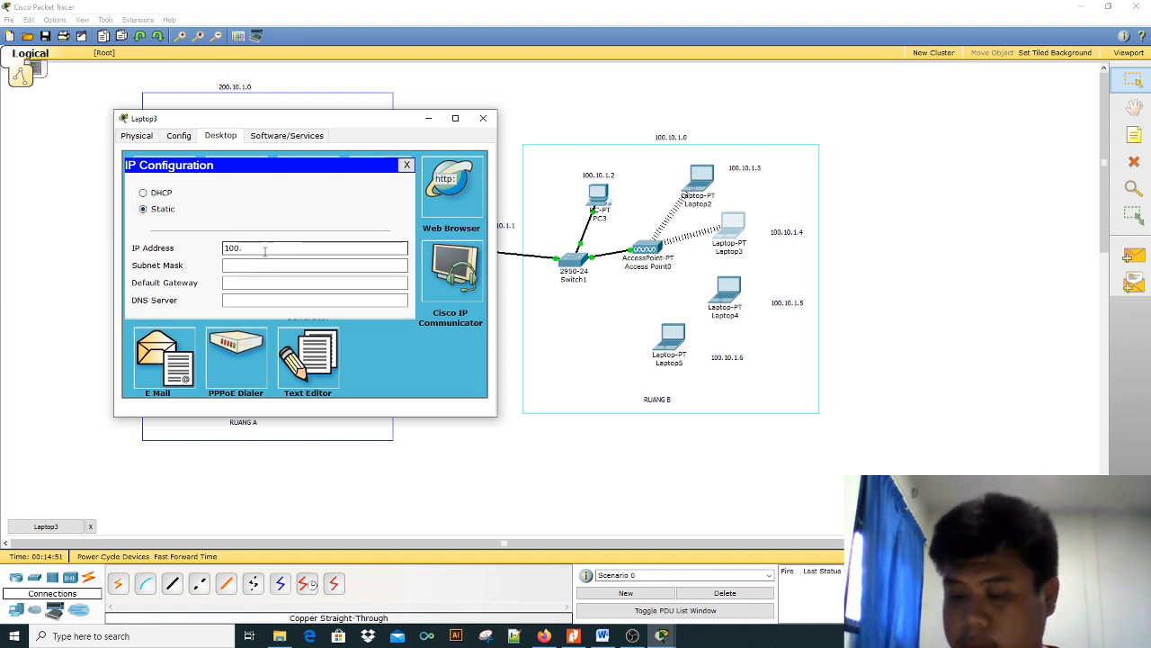
pyautogui.write('100.')
pyautogui.press('BackSpace')
pyautogui.press('BackSpace')
pyautogui.write('100.10.1.1')
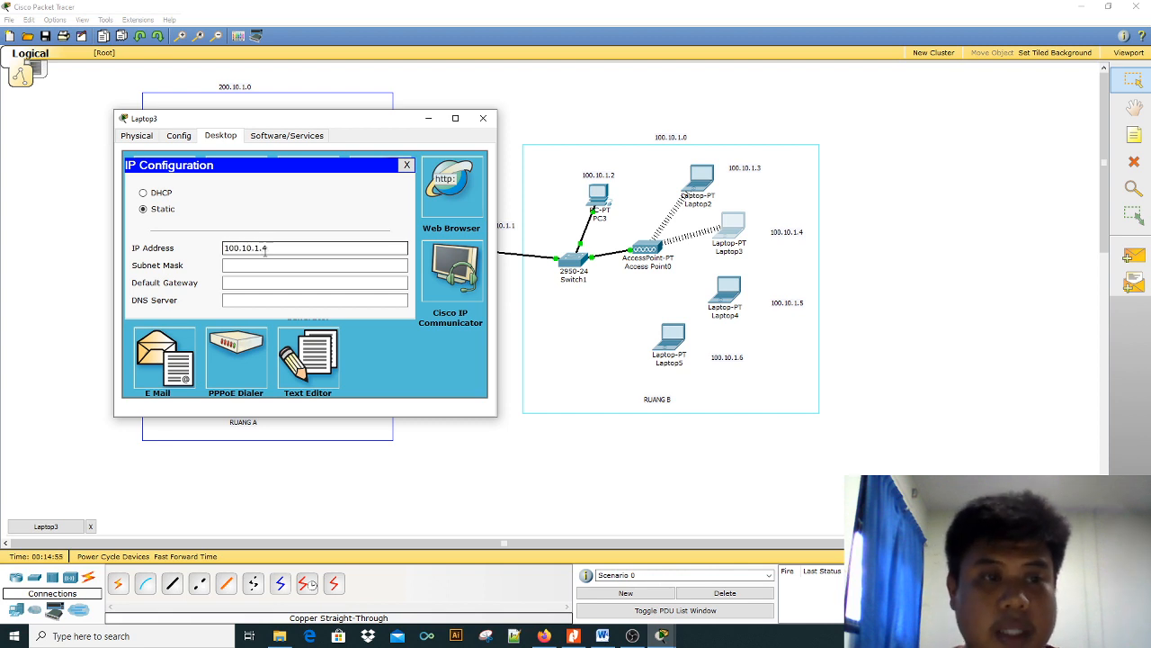
pyautogui.click(270, 264)
pyautogui.click(258, 282)
pyautogui.write('100.10.1.1')
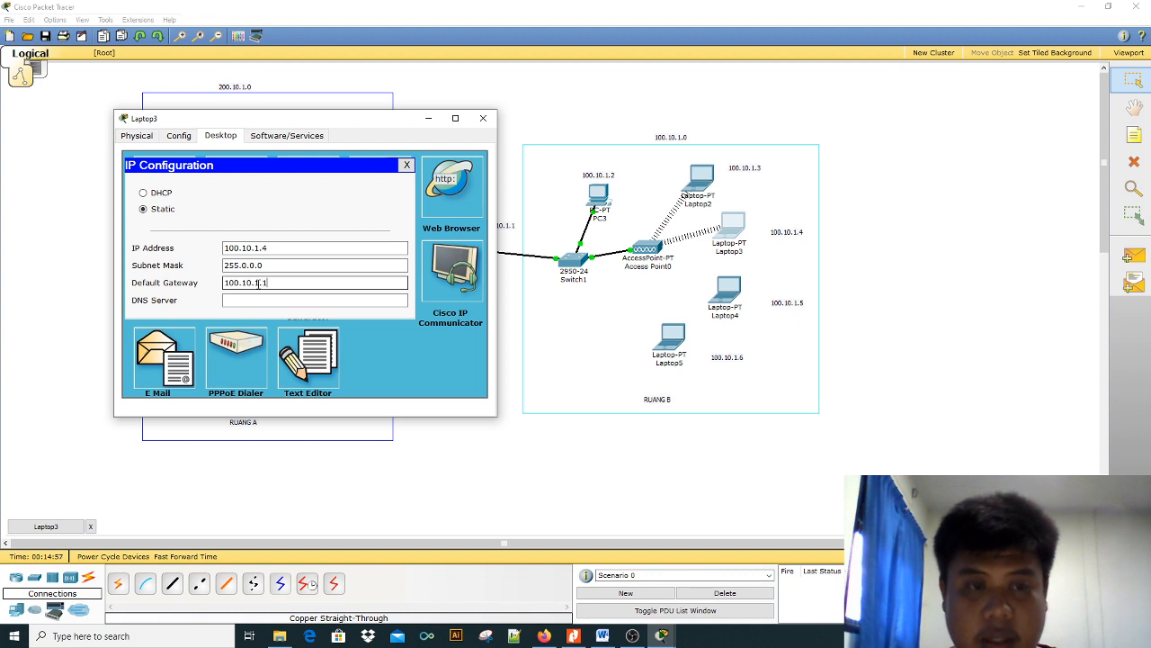
pyautogui.click(483, 117)
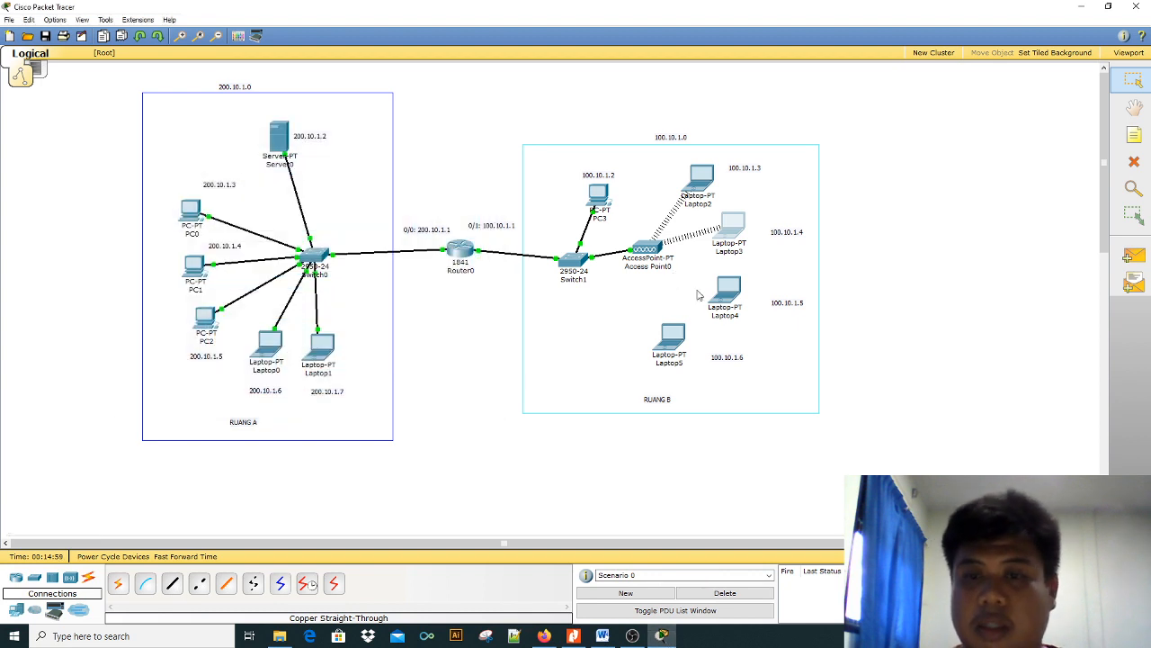
# Replace Laptop4's built-in wired network module with the Linksys-WPC300N wireless module
pyautogui.click(727, 289)
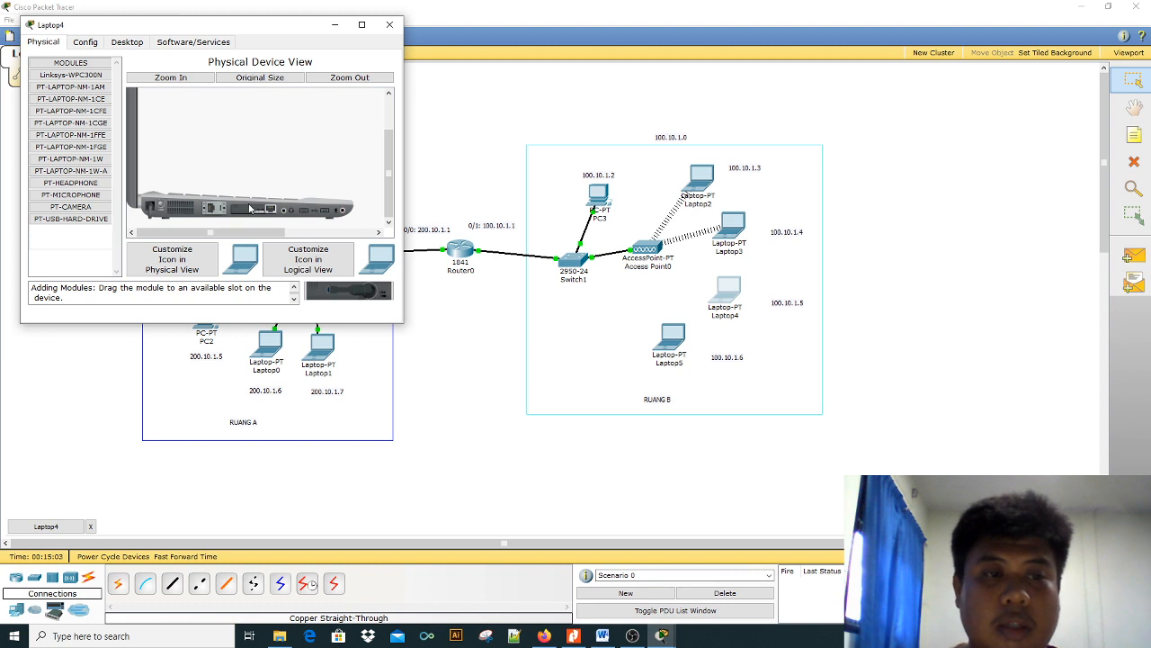
pyautogui.moveTo(243, 215); pyautogui.dragTo(72, 243)
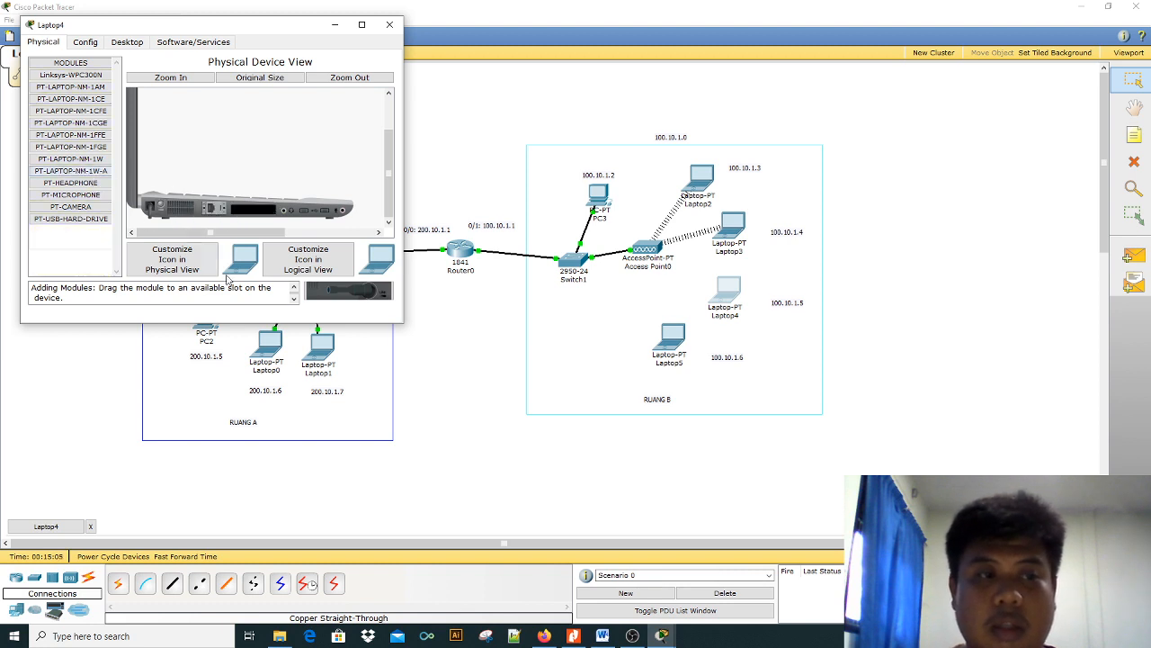
pyautogui.moveTo(327, 297); pyautogui.dragTo(255, 214)
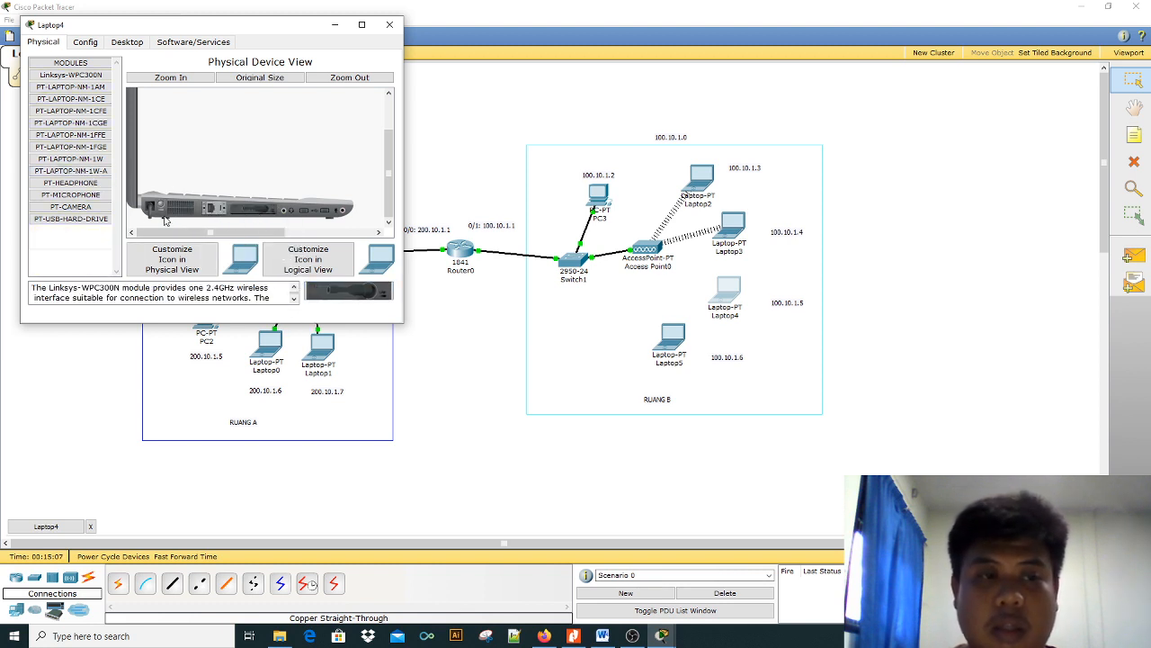
# Connect Laptop4 to the Default wireless network with WPA2-Personal security and the pre-shared key, and close the wireless utility
pyautogui.click(126, 42)
pyautogui.click(80, 193)
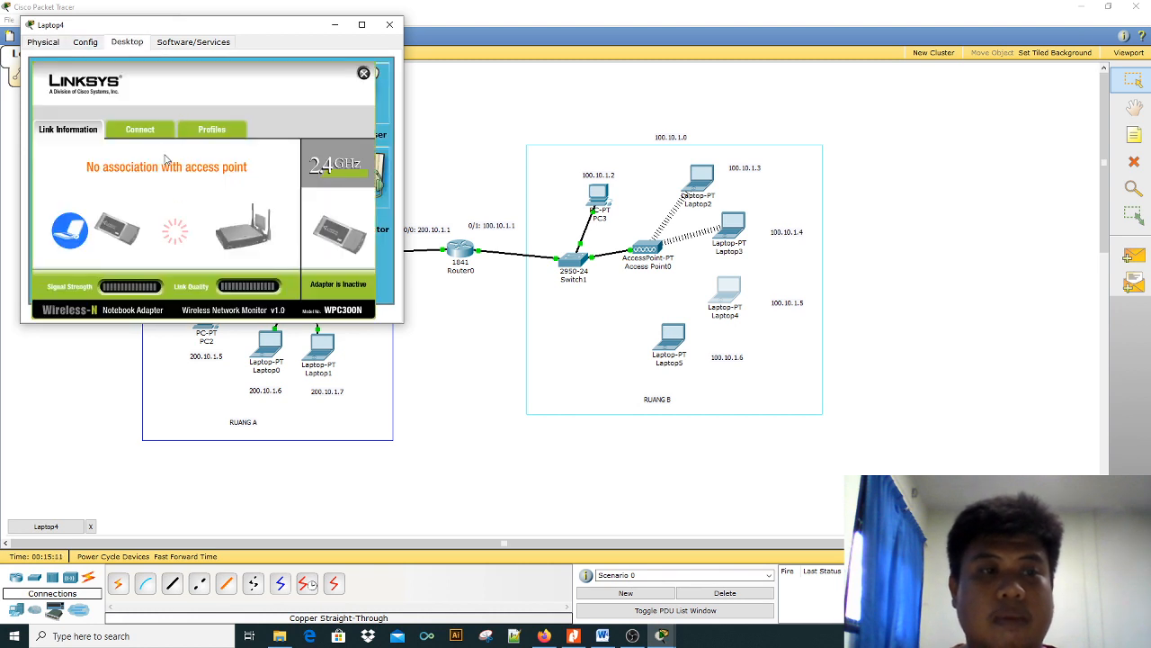
pyautogui.click(154, 130)
pyautogui.click(245, 259)
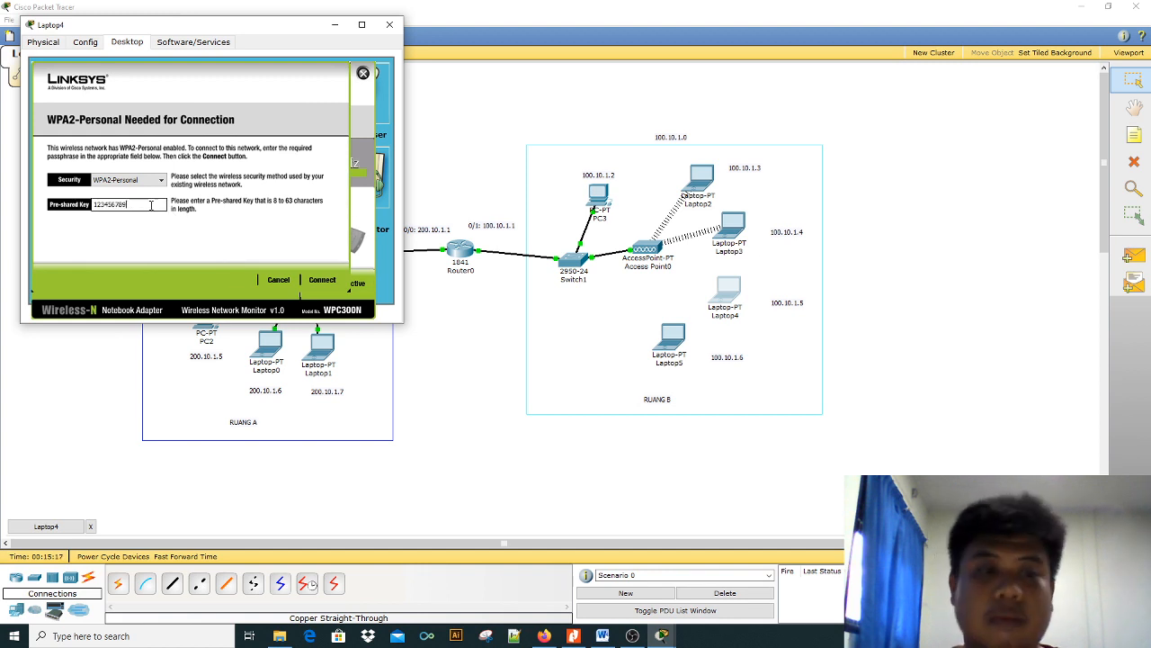
pyautogui.click(322, 281)
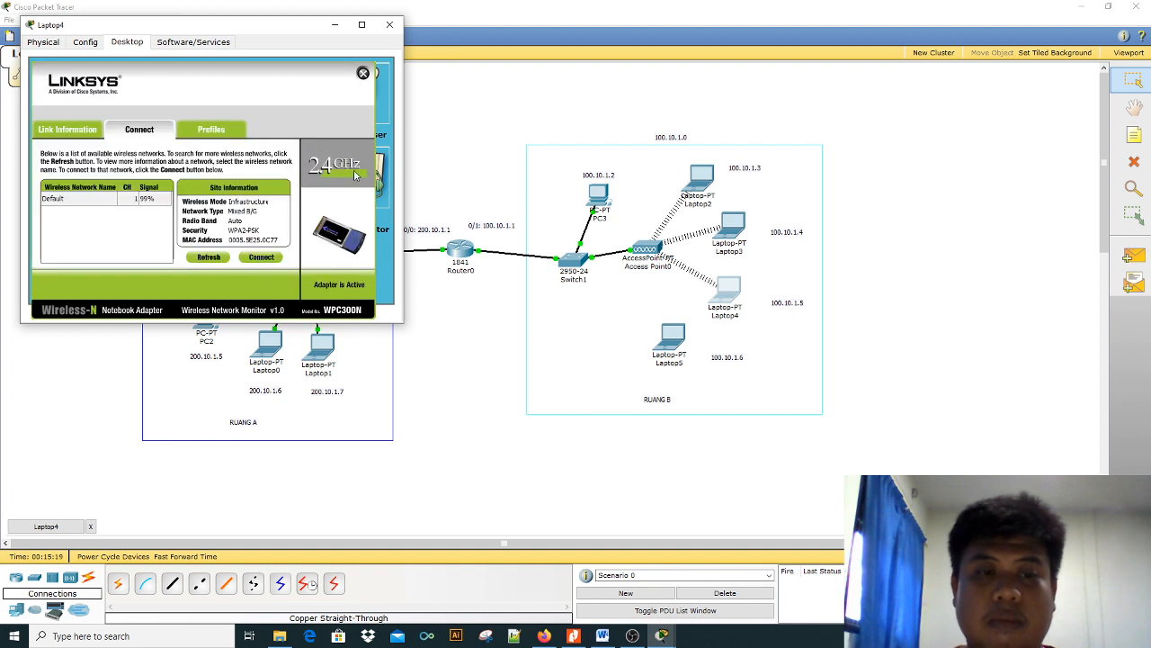
pyautogui.click(362, 74)
# Configure Laptop4 with static IP address 100.10.1.5, subnet mask 255.0.0.0 and default gateway 100.10.1.1, and close its window
pyautogui.click(88, 110)
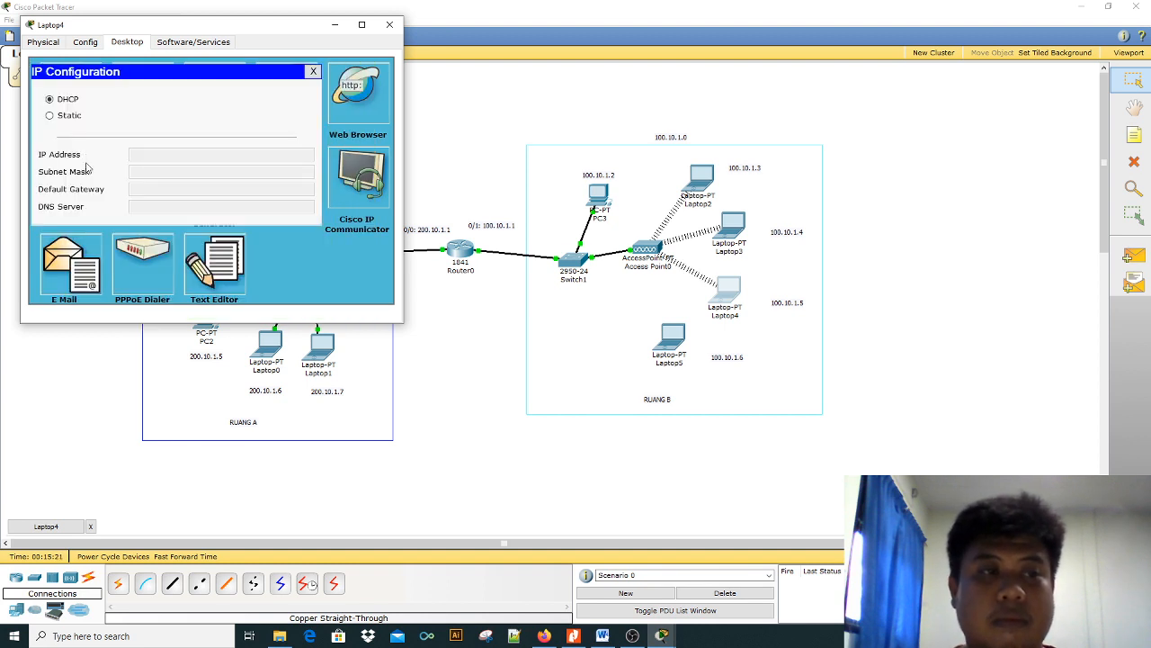
pyautogui.click(52, 116)
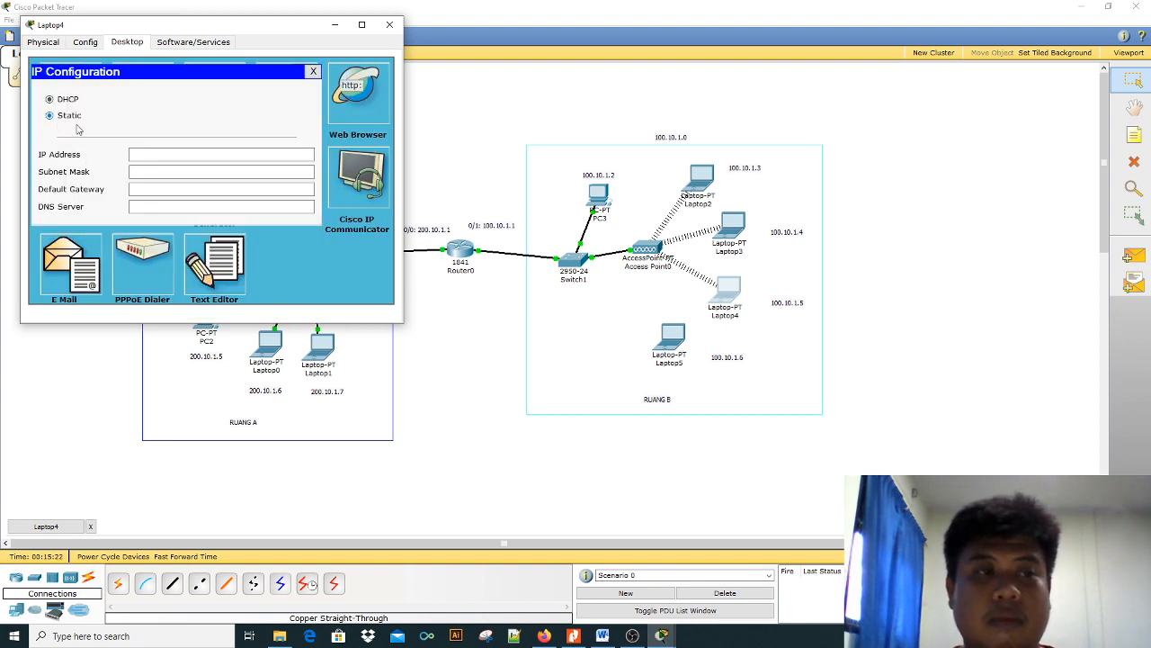
pyautogui.click(185, 155)
pyautogui.write('100.10.1.1')
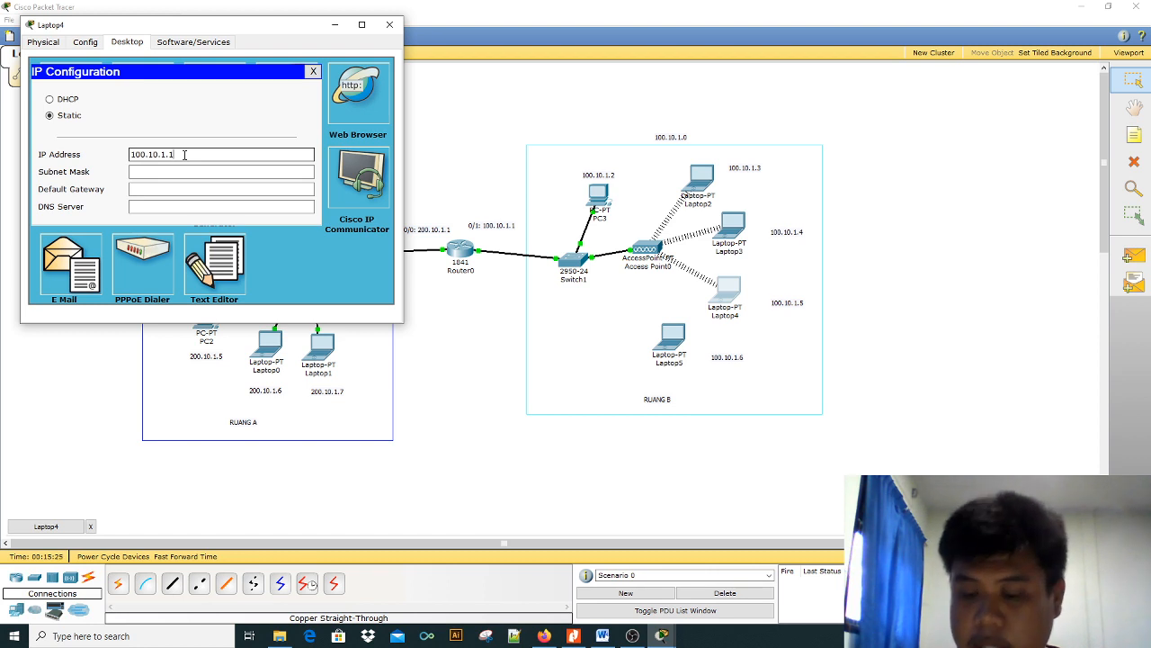
pyautogui.click(184, 171)
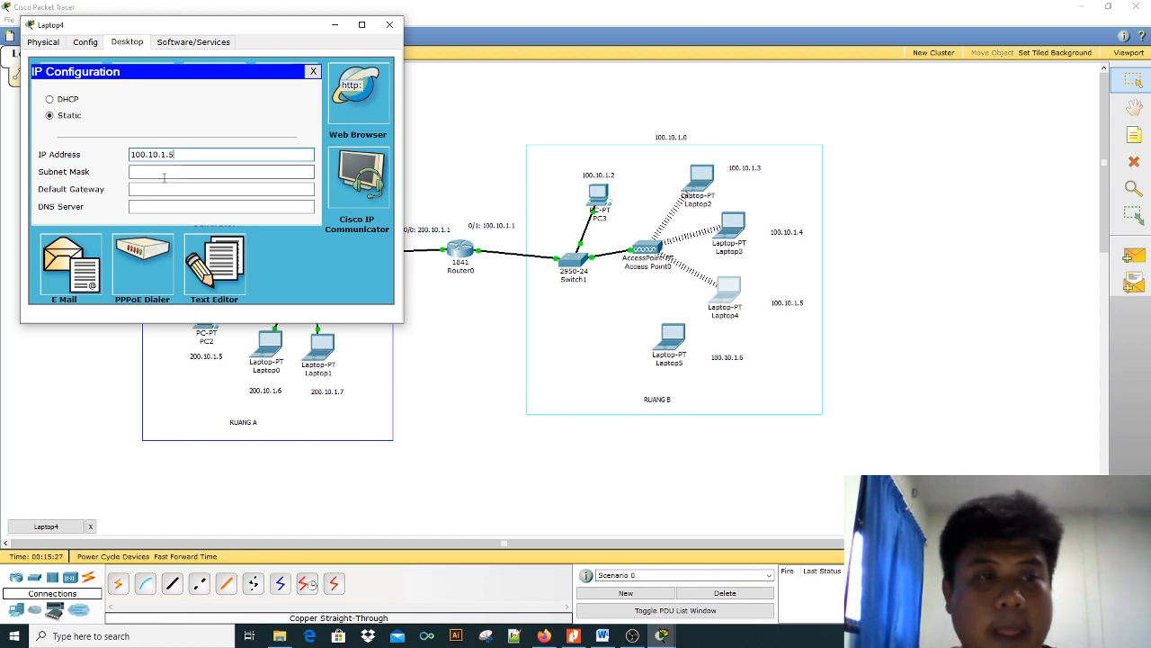
pyautogui.click(163, 189)
pyautogui.write('100.10.1.1')
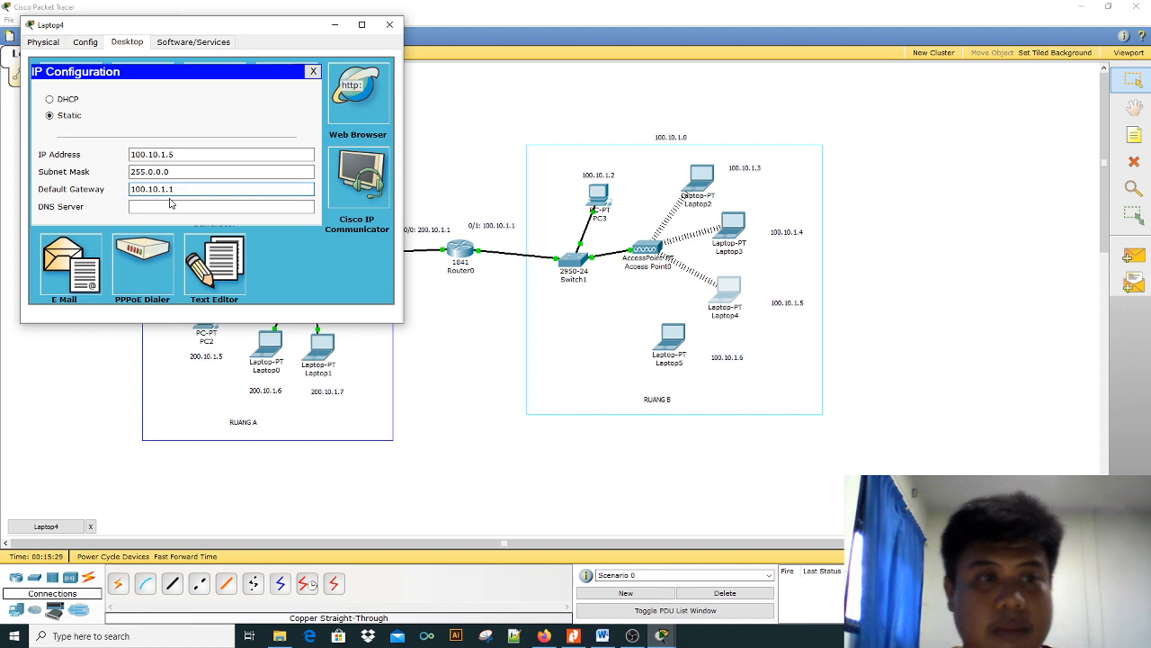
pyautogui.click(390, 24)
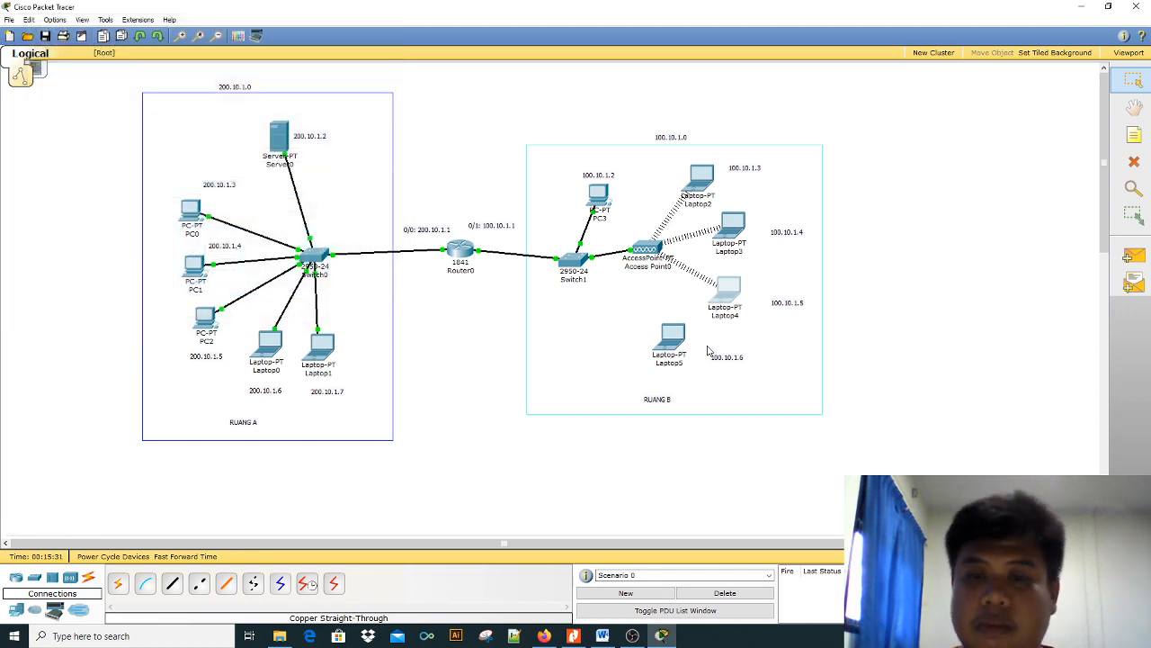
# Replace Laptop5's built-in wired network module with the Linksys-WPC300N wireless module
pyautogui.click(670, 340)
pyautogui.moveTo(205, 73); pyautogui.dragTo(906, 147)
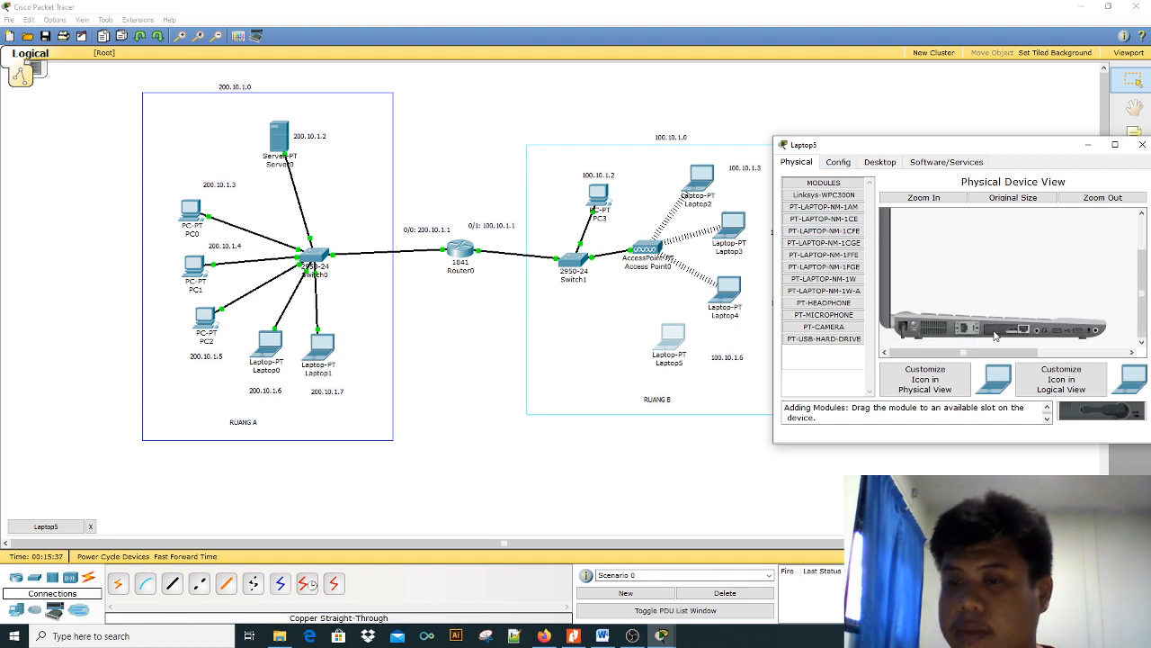
pyautogui.moveTo(993, 332); pyautogui.dragTo(825, 310)
pyautogui.moveTo(1085, 413); pyautogui.dragTo(1009, 334)
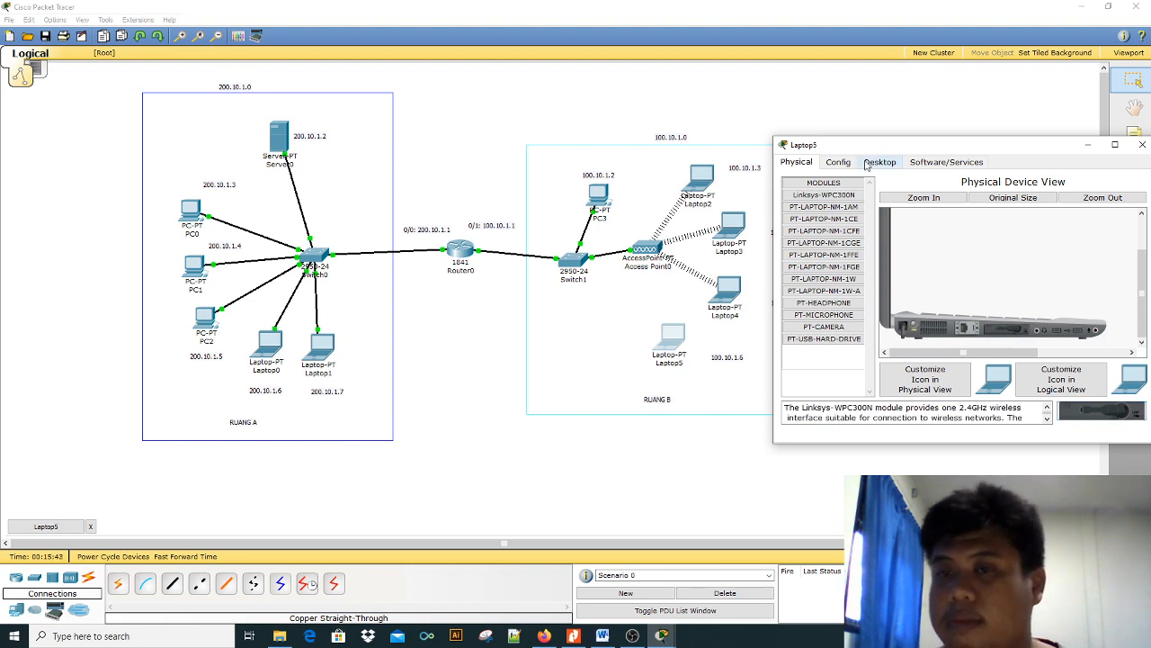
# Connect Laptop5 to the Default wireless network with WPA2-Personal security and the pre-shared key, and close the wireless utility
pyautogui.click(867, 164)
pyautogui.click(820, 295)
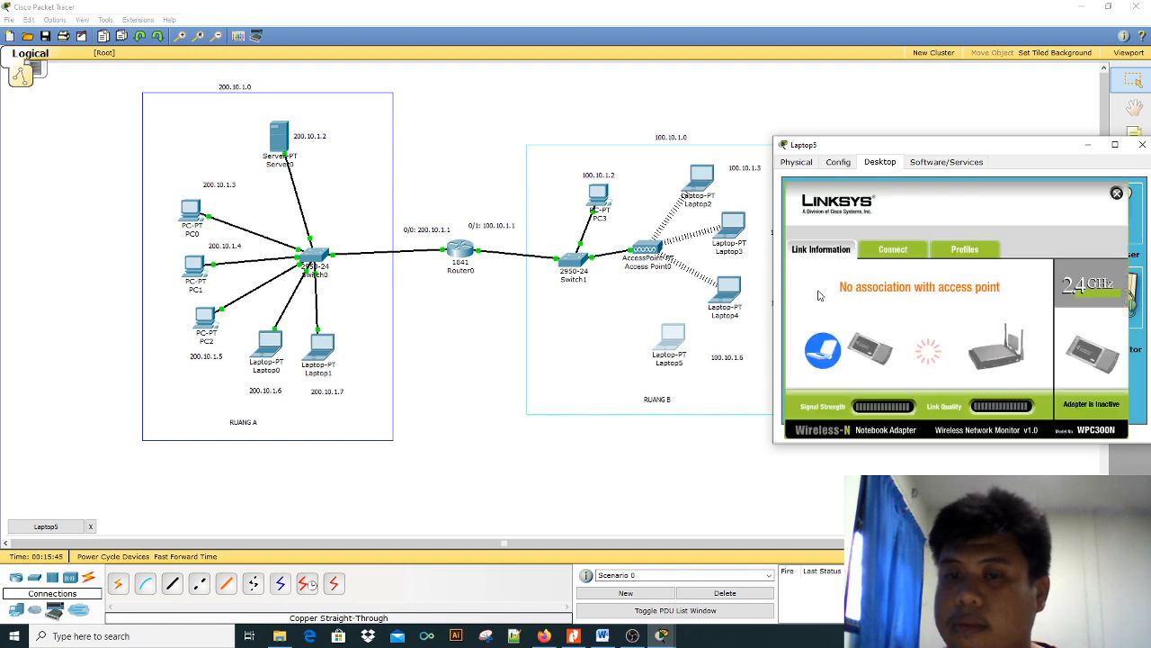
pyautogui.click(894, 251)
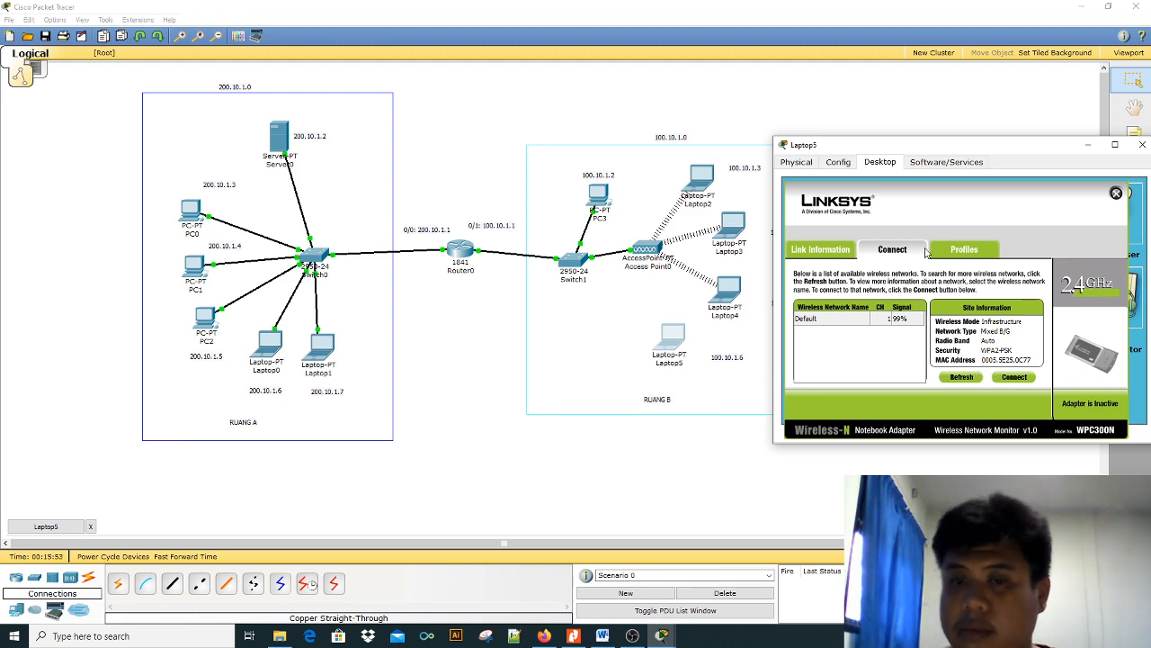
pyautogui.click(826, 252)
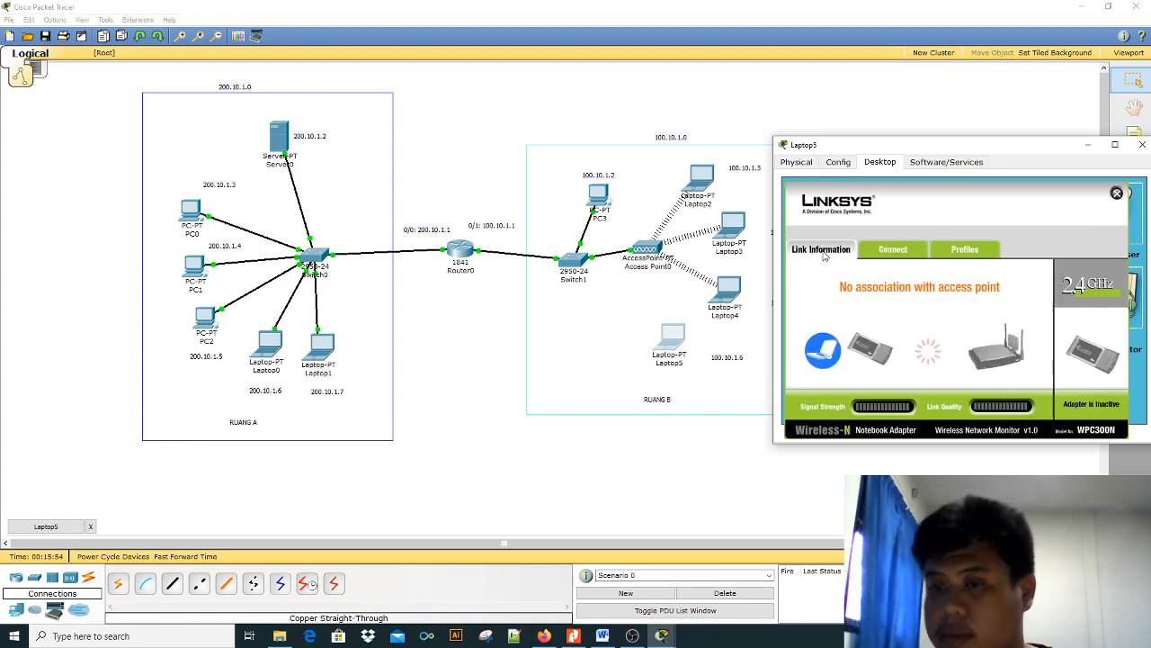
pyautogui.click(886, 251)
pyautogui.click(1013, 377)
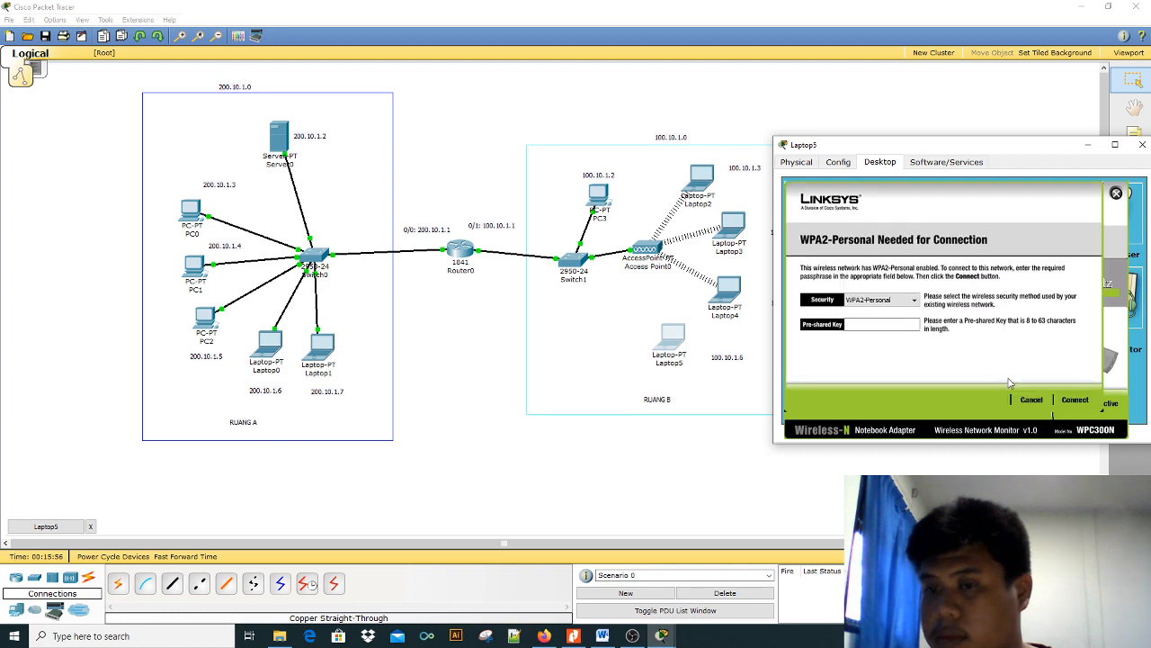
pyautogui.click(901, 325)
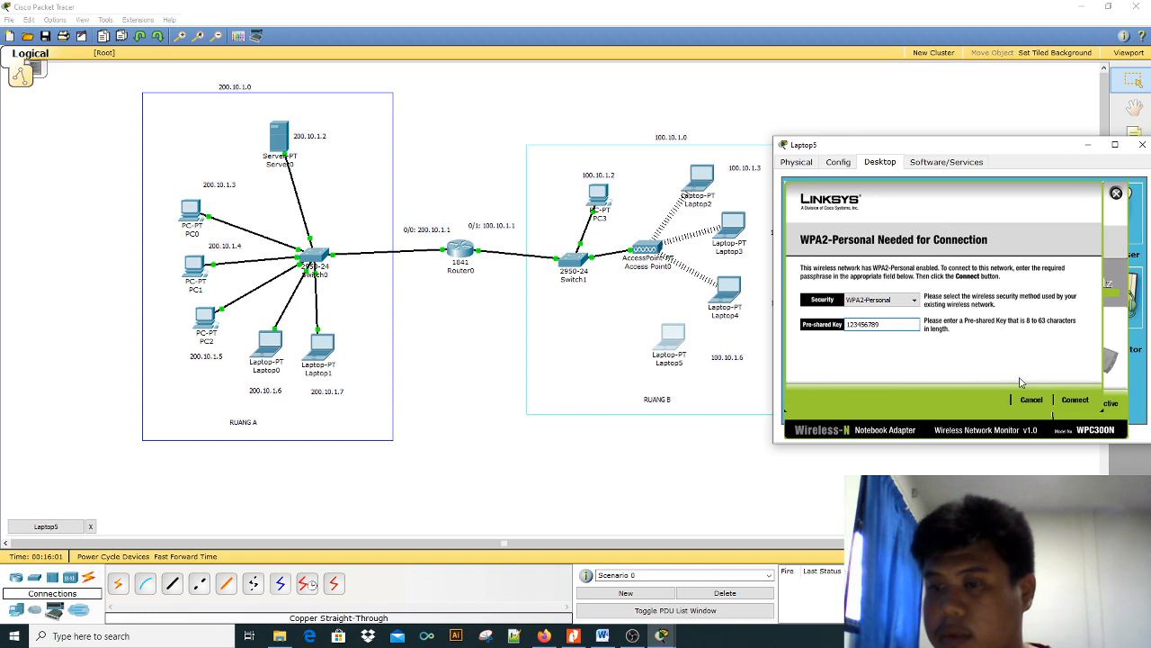
pyautogui.click(1072, 402)
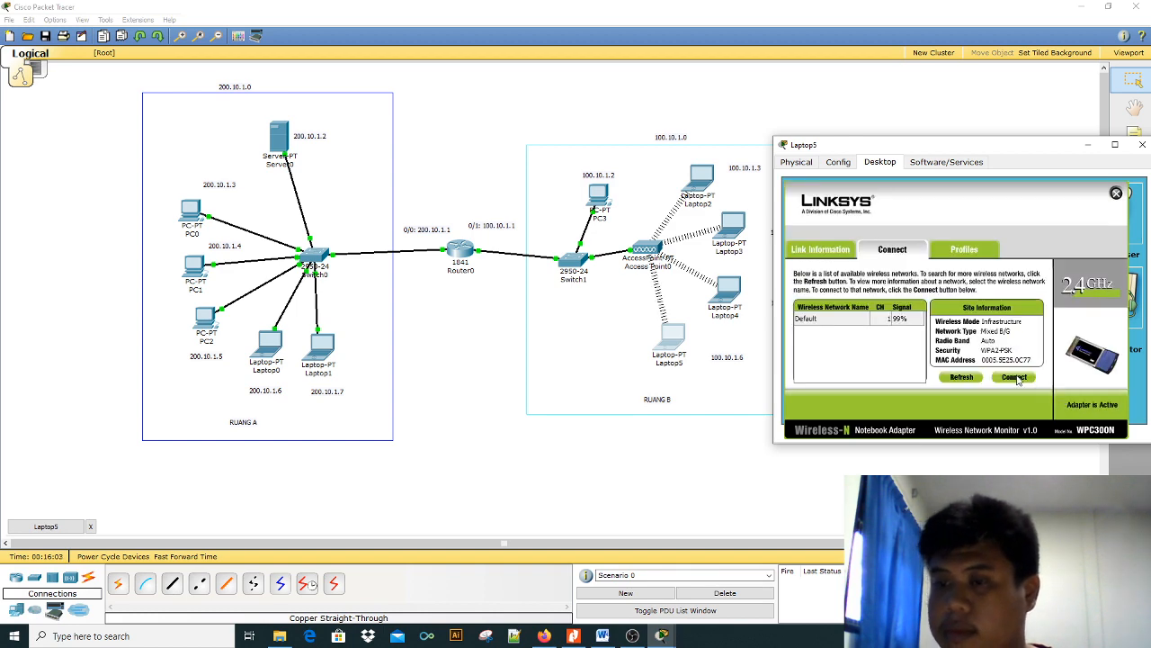
pyautogui.click(1116, 194)
# Configure Laptop5 with static IP address 100.10.1.6, subnet mask 255.0.0.0 and default gateway 100.10.1.1
pyautogui.click(850, 220)
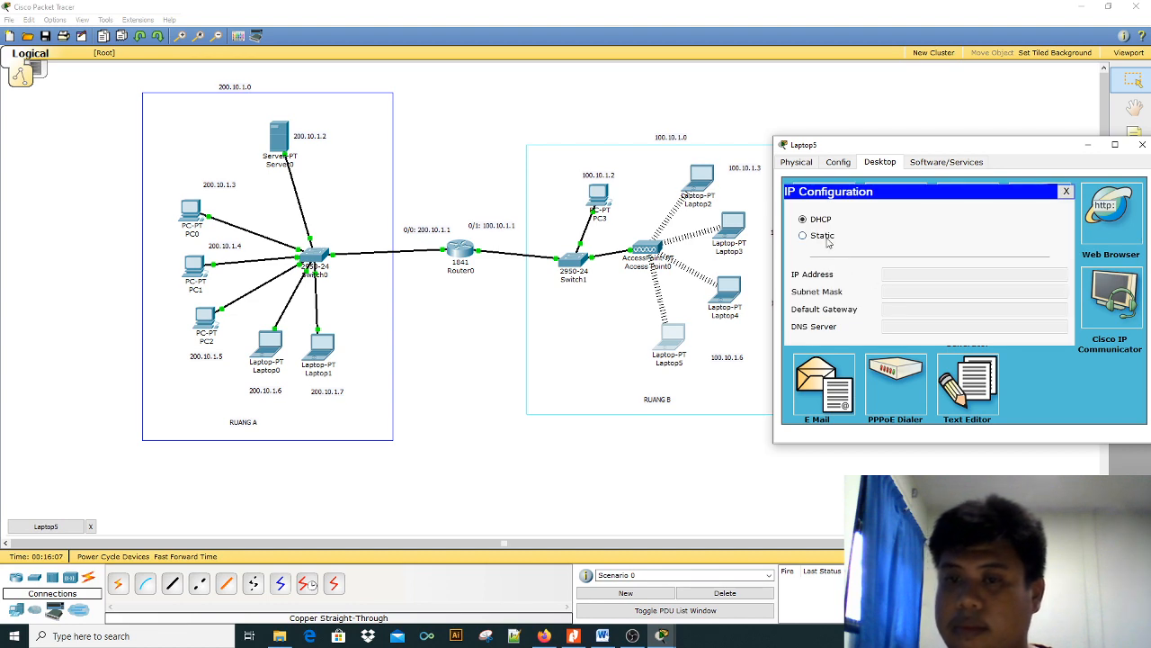
pyautogui.click(824, 236)
pyautogui.click(915, 275)
pyautogui.write('100.10.1.1')
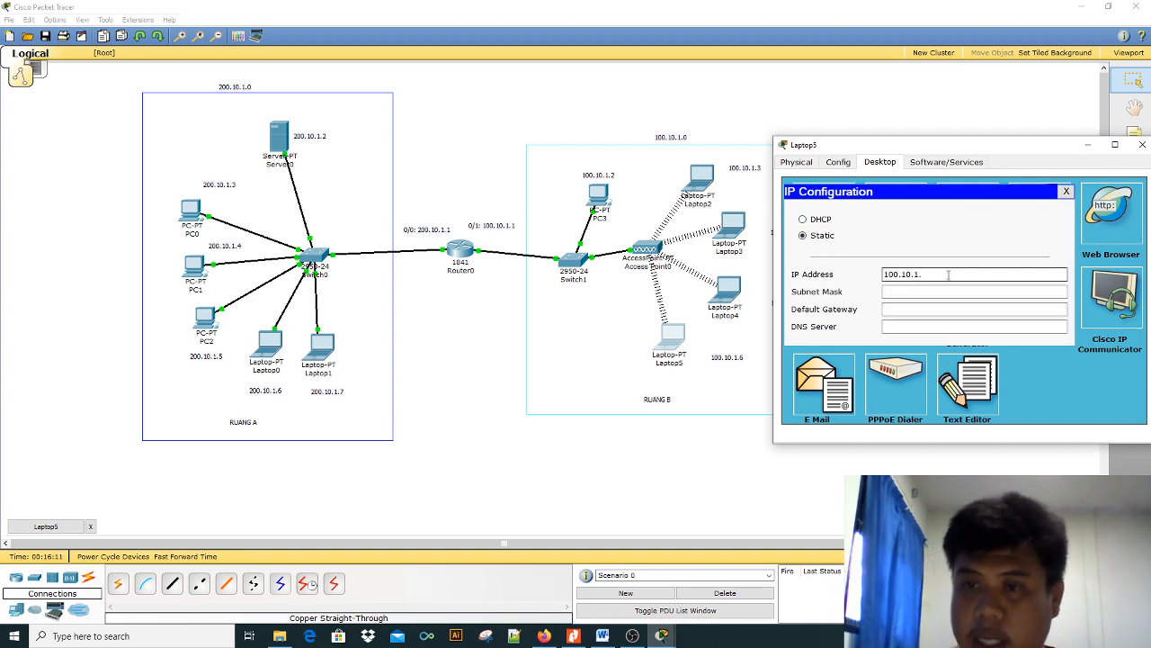
pyautogui.click(904, 292)
pyautogui.click(914, 313)
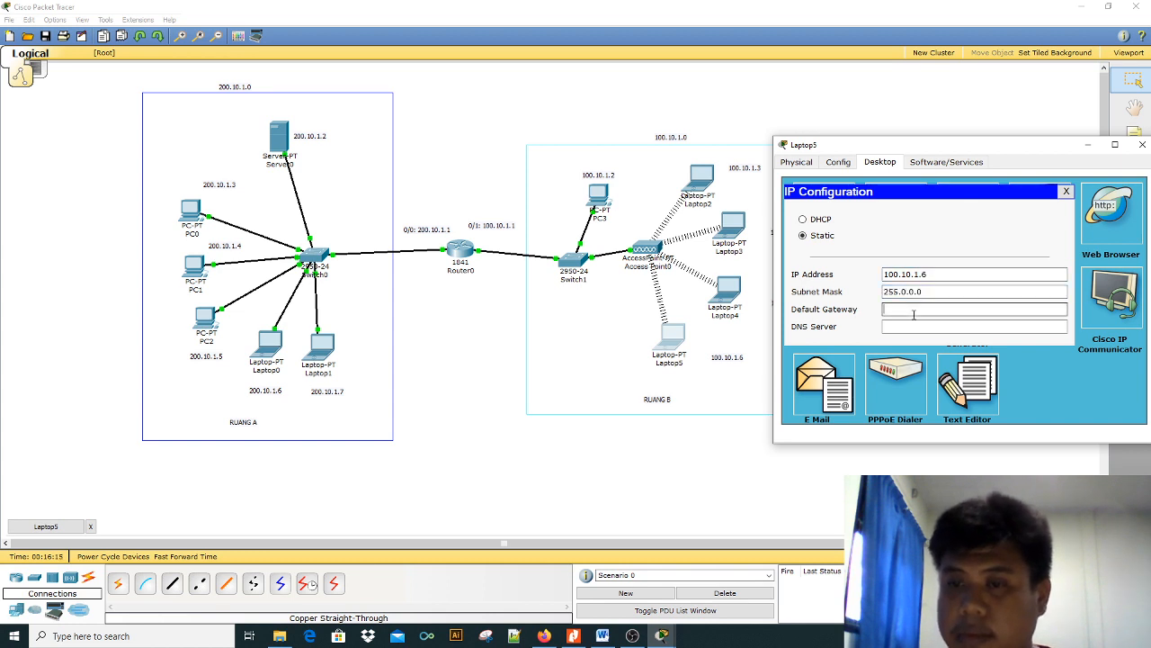
pyautogui.write('100.10.1.1')
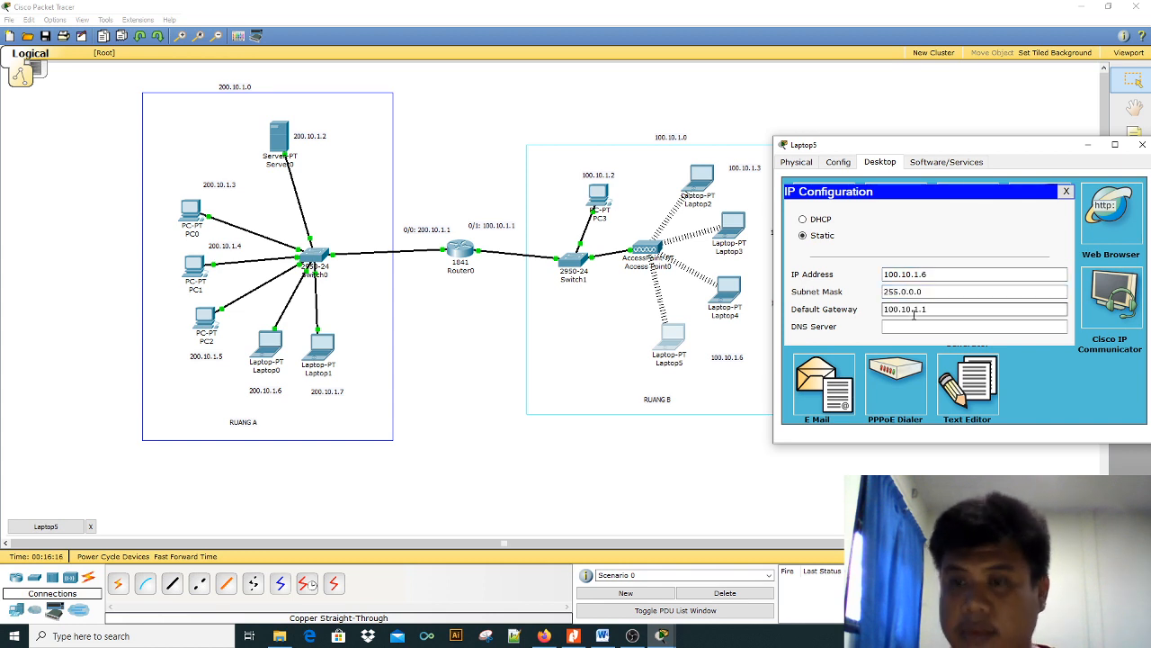
# Close Laptop5's IP configuration and its device window
pyautogui.click(1066, 190)
pyautogui.click(1142, 145)
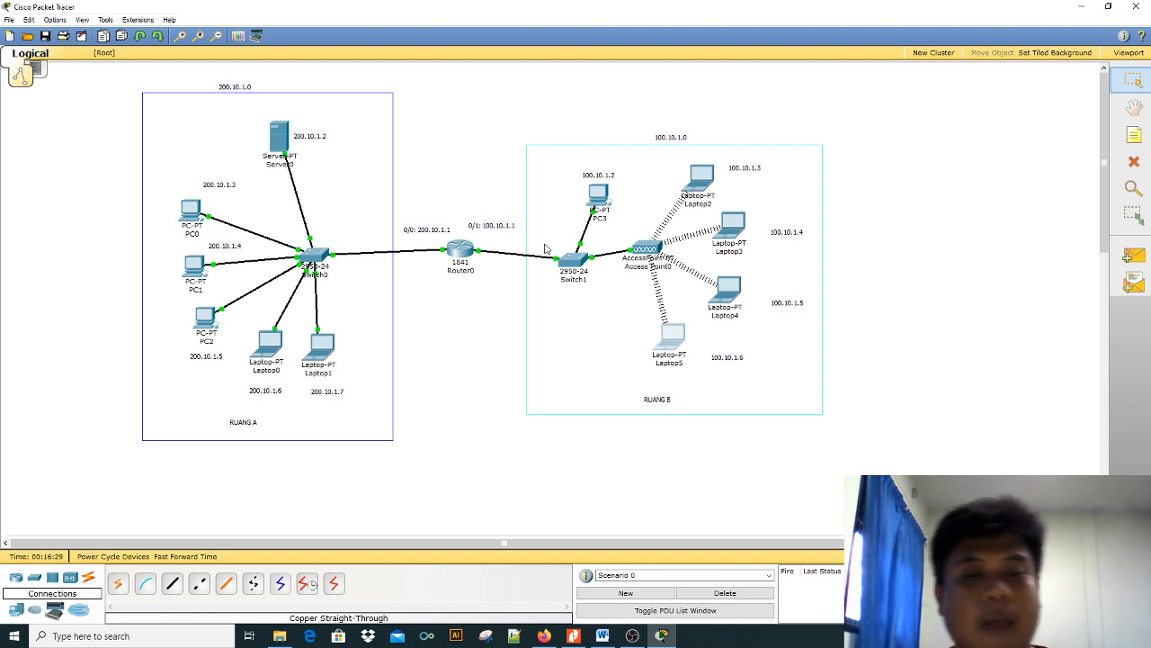
# Send a simple PDU from PC0 to PC3 and repeat the same test once more
pyautogui.moveTo(546, 261)
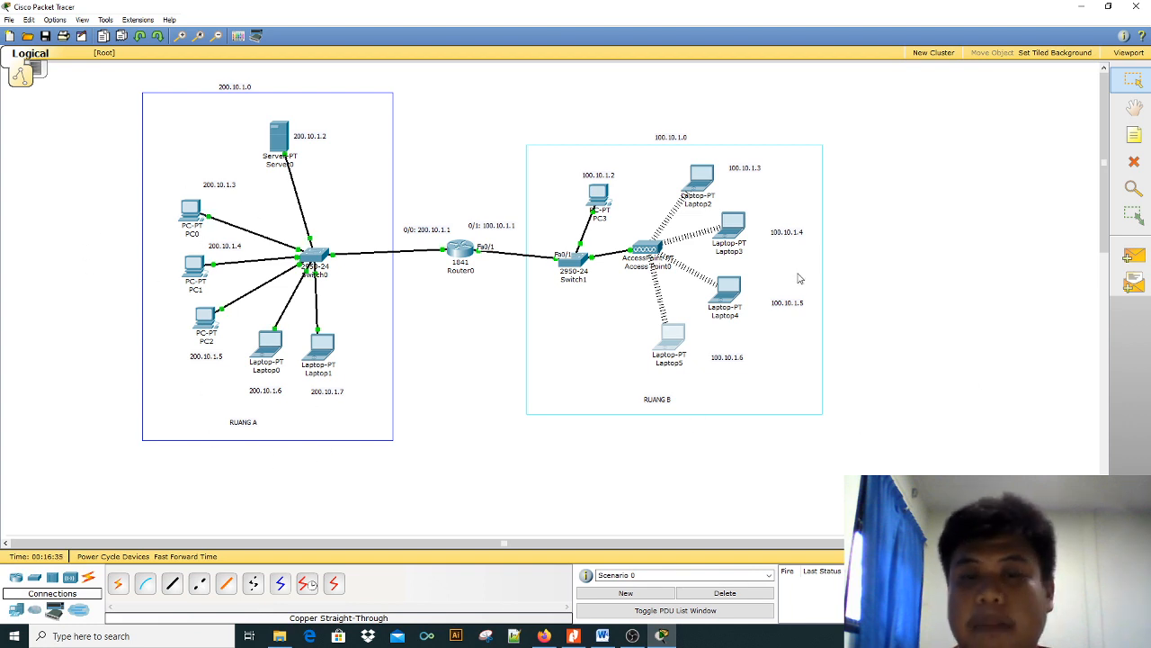
pyautogui.click(1134, 255)
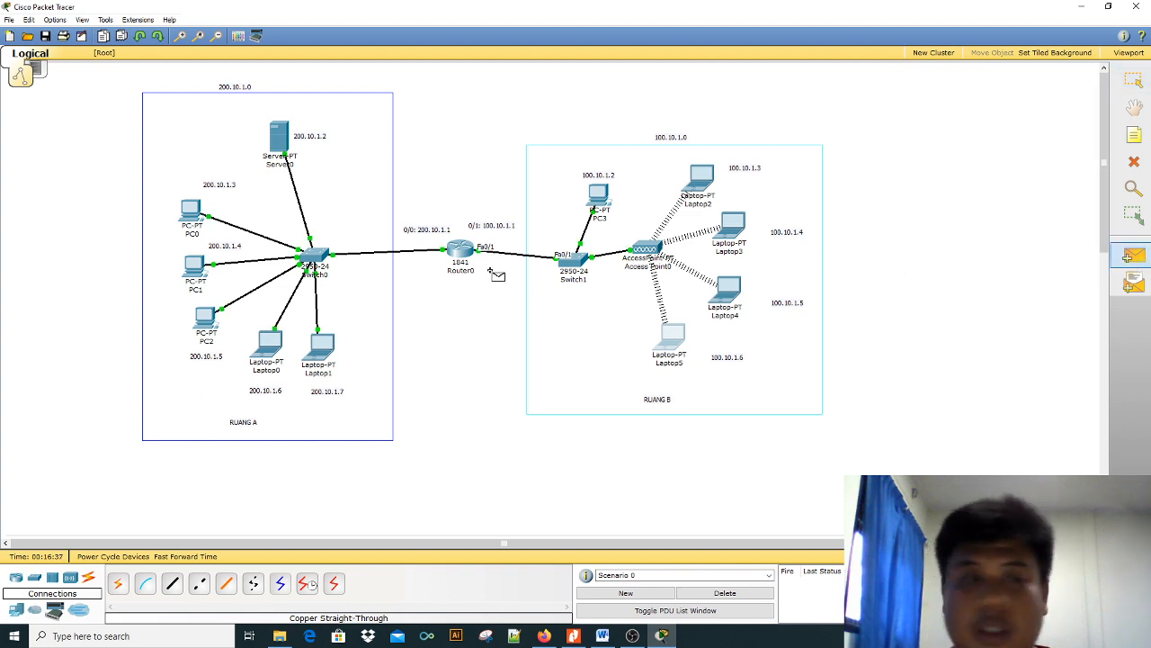
pyautogui.click(191, 214)
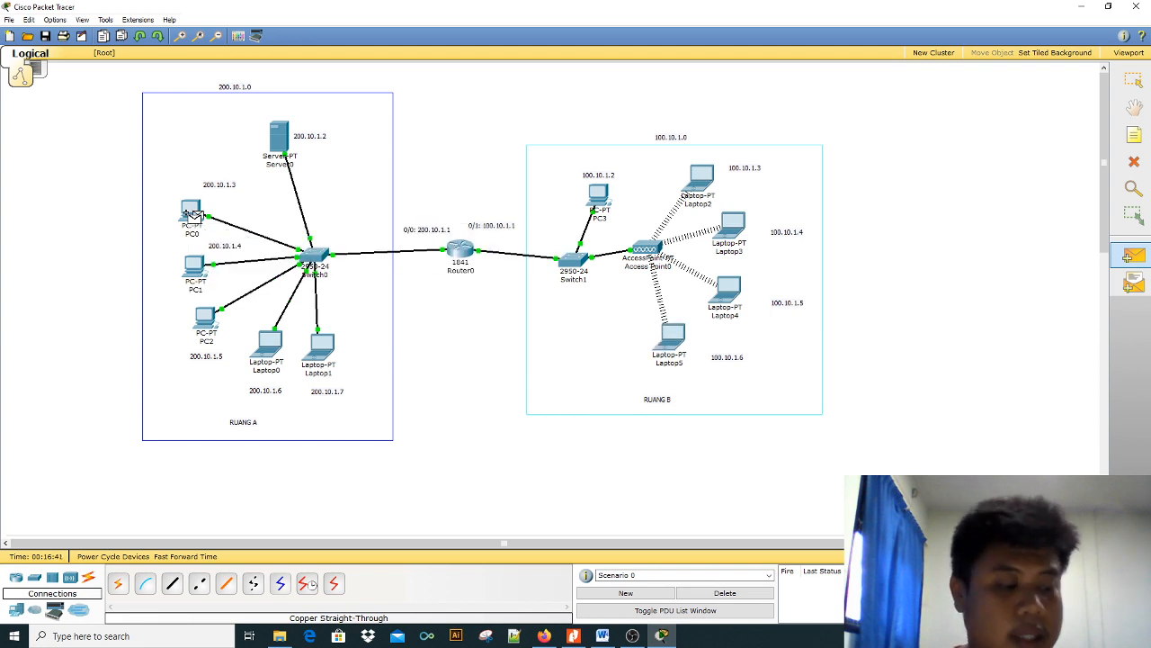
pyautogui.click(608, 196)
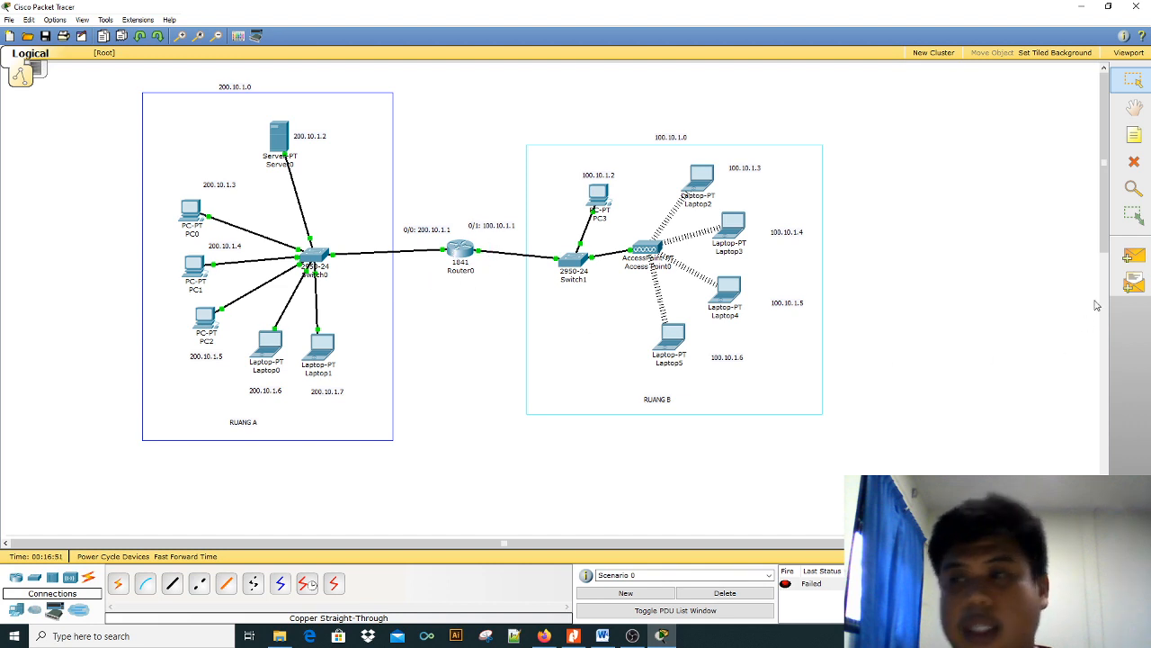
pyautogui.click(1134, 256)
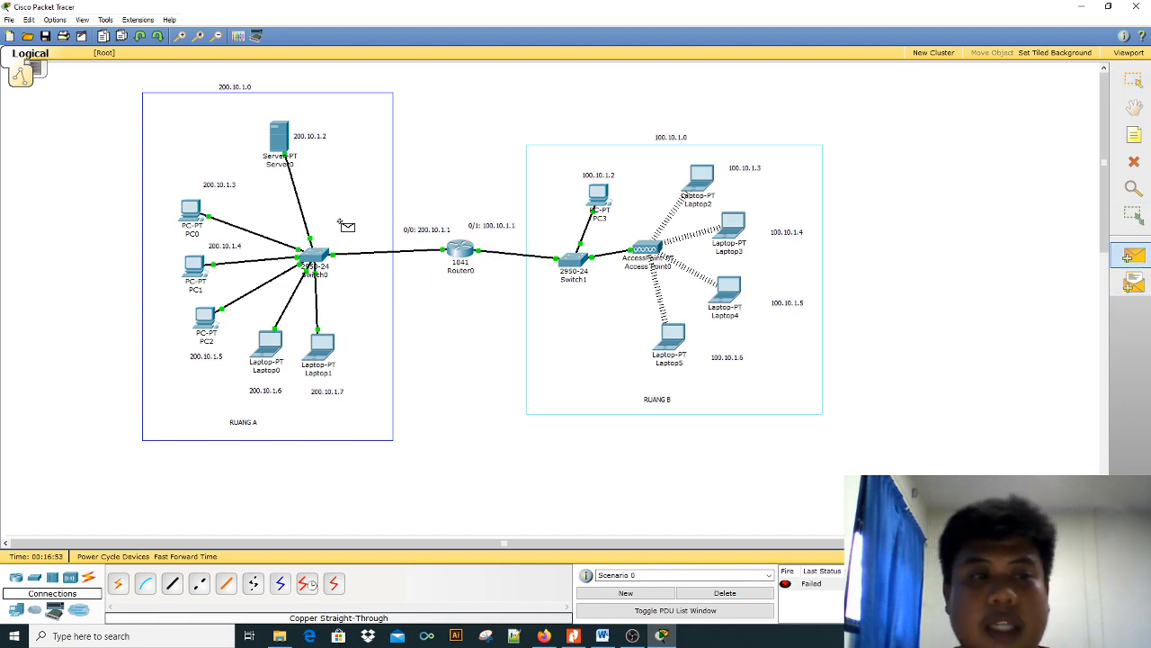
pyautogui.click(191, 214)
pyautogui.click(598, 194)
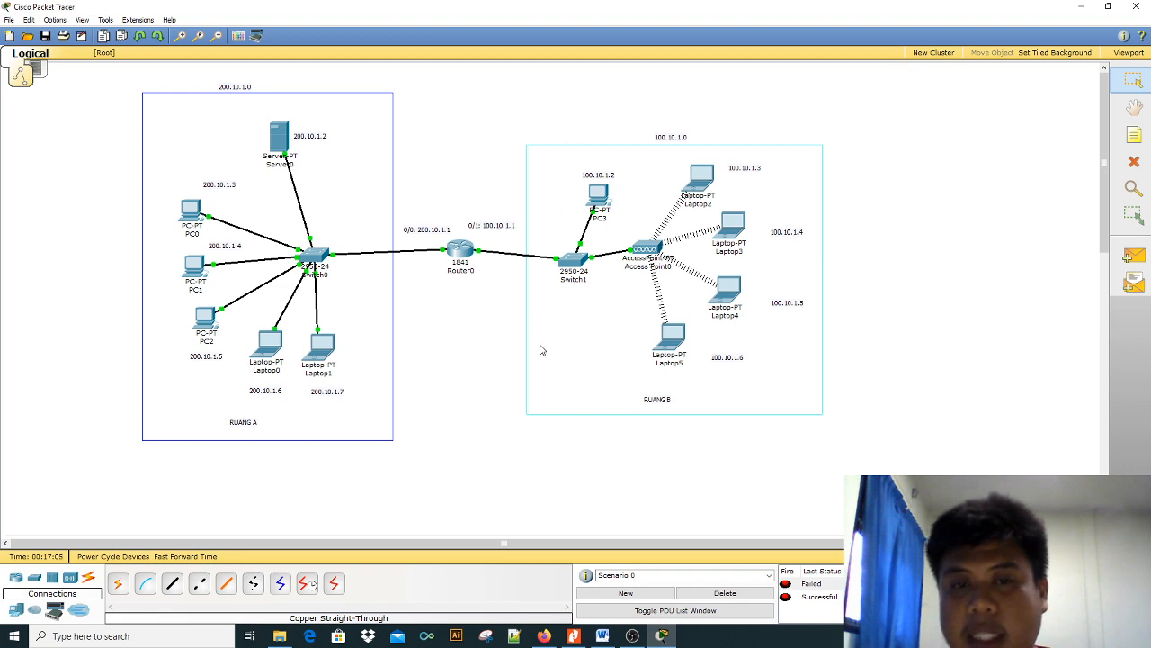
# Send a simple PDU from PC3 to the wireless Laptop2
pyautogui.click(1133, 256)
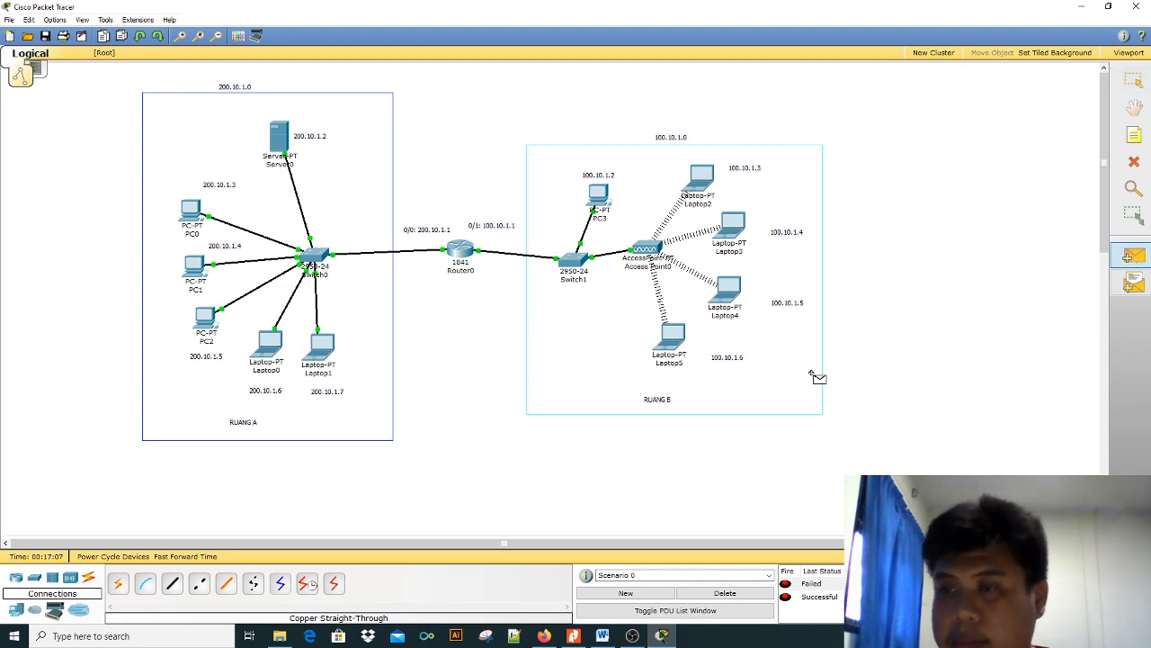
pyautogui.click(594, 191)
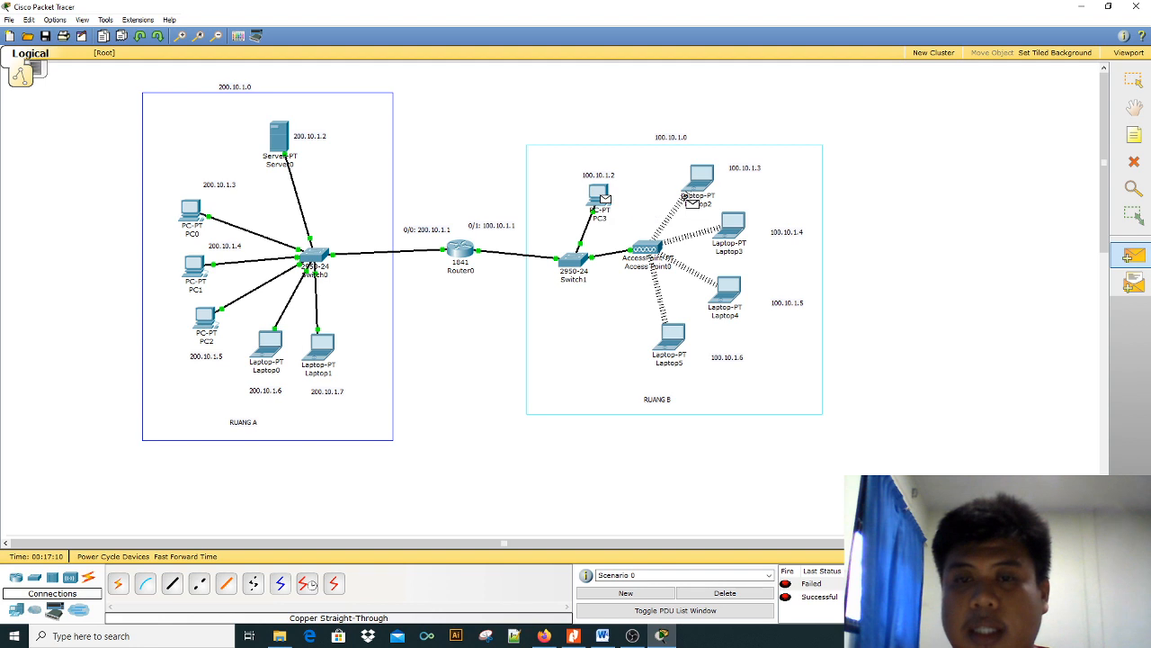
pyautogui.click(700, 185)
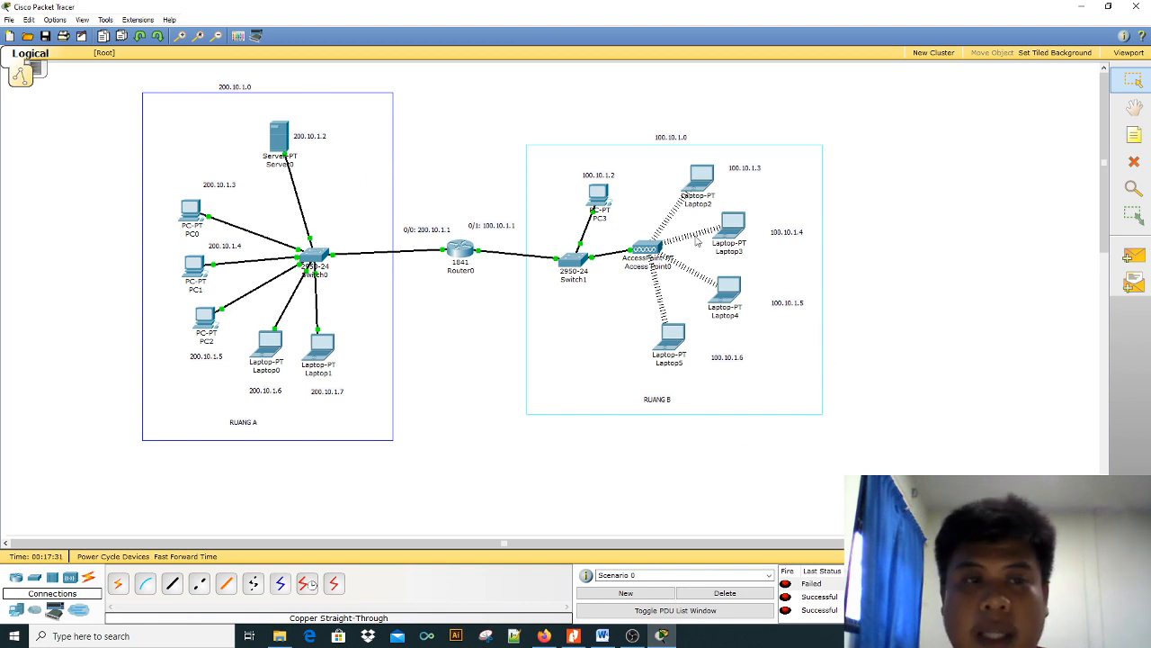
# Send a simple PDU from Server0 to Laptop5 twice and check the delivery status in the PDU list
pyautogui.click(1133, 256)
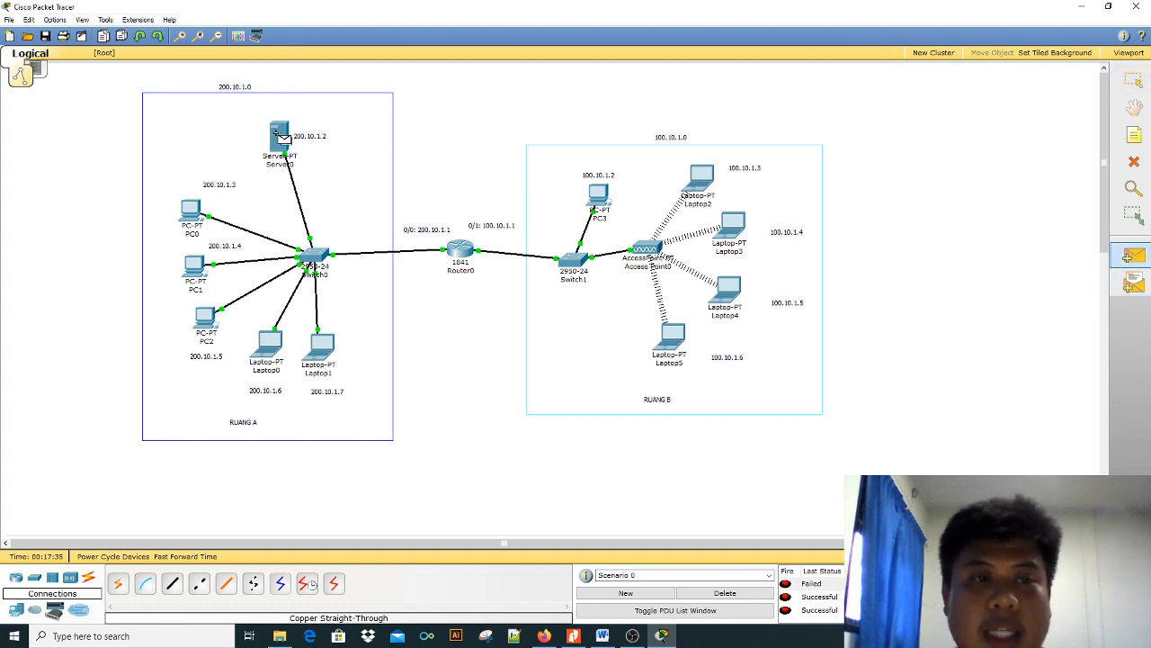
pyautogui.click(277, 133)
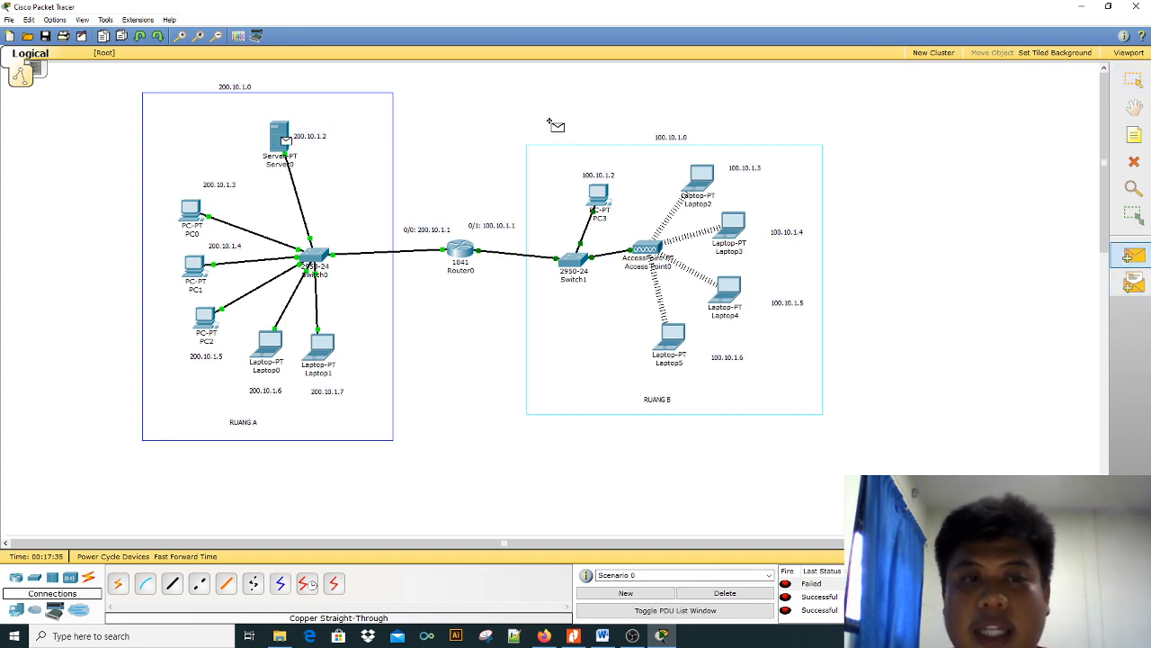
pyautogui.click(666, 349)
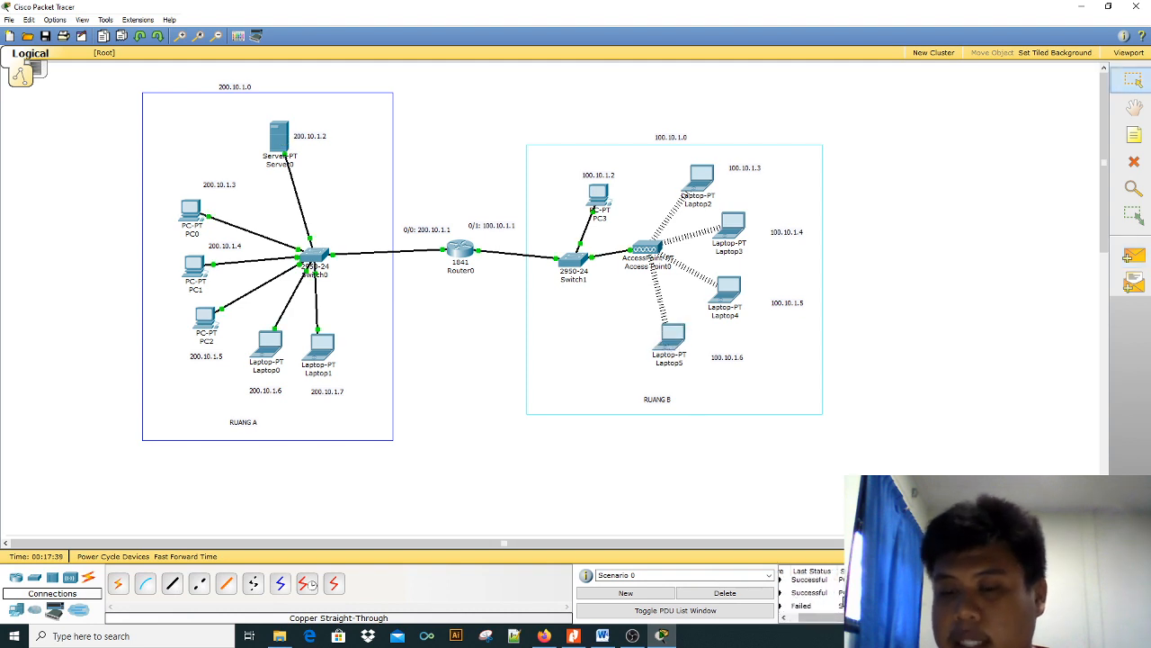
pyautogui.moveTo(823, 617); pyautogui.dragTo(803, 619)
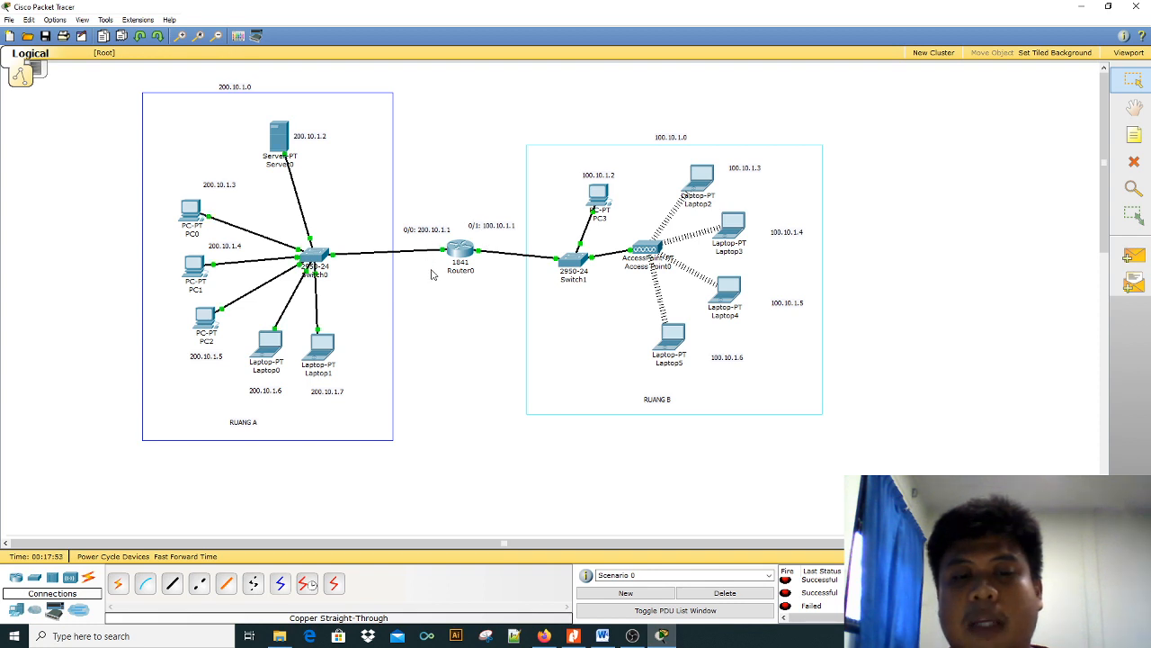
pyautogui.click(1131, 256)
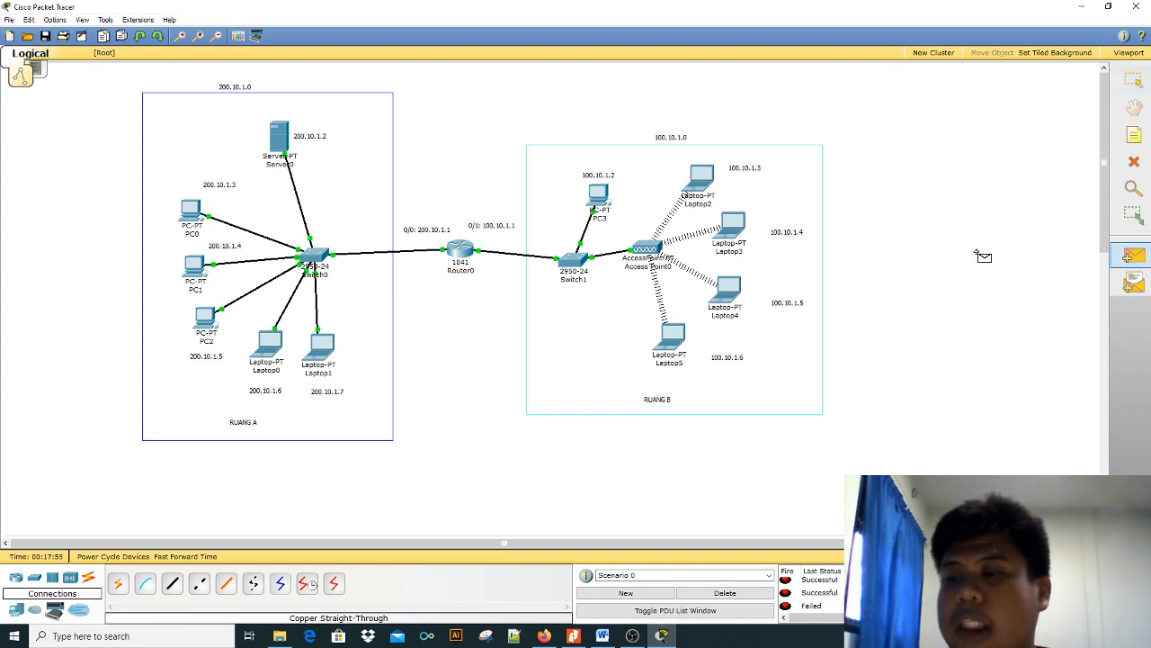
pyautogui.click(280, 140)
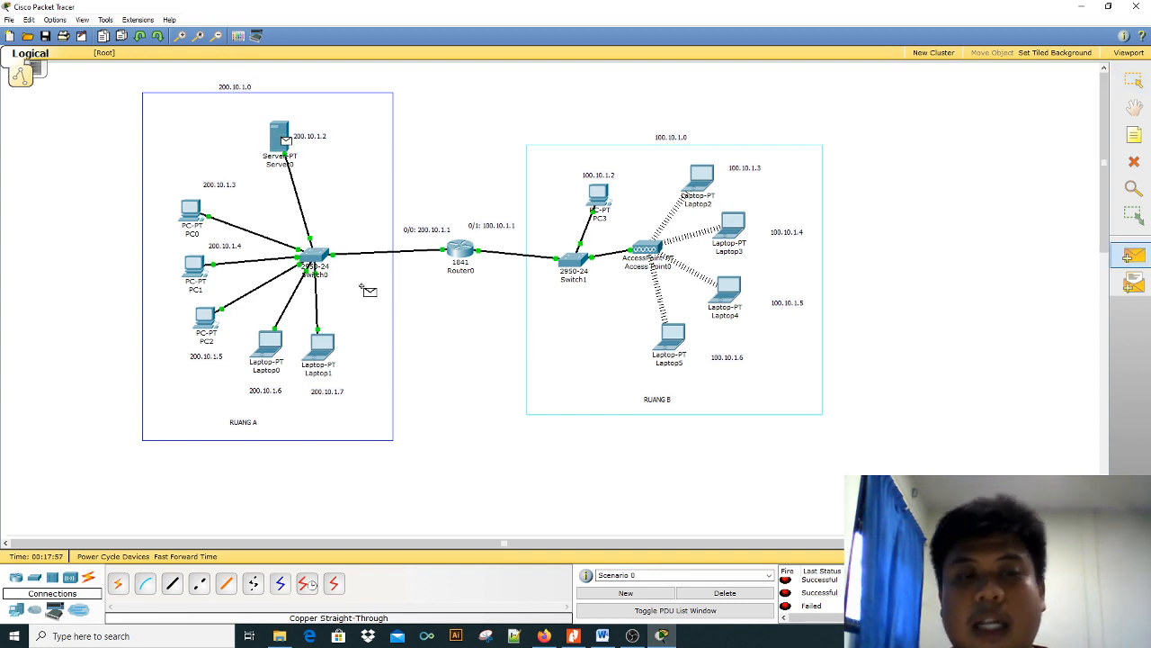
pyautogui.click(674, 340)
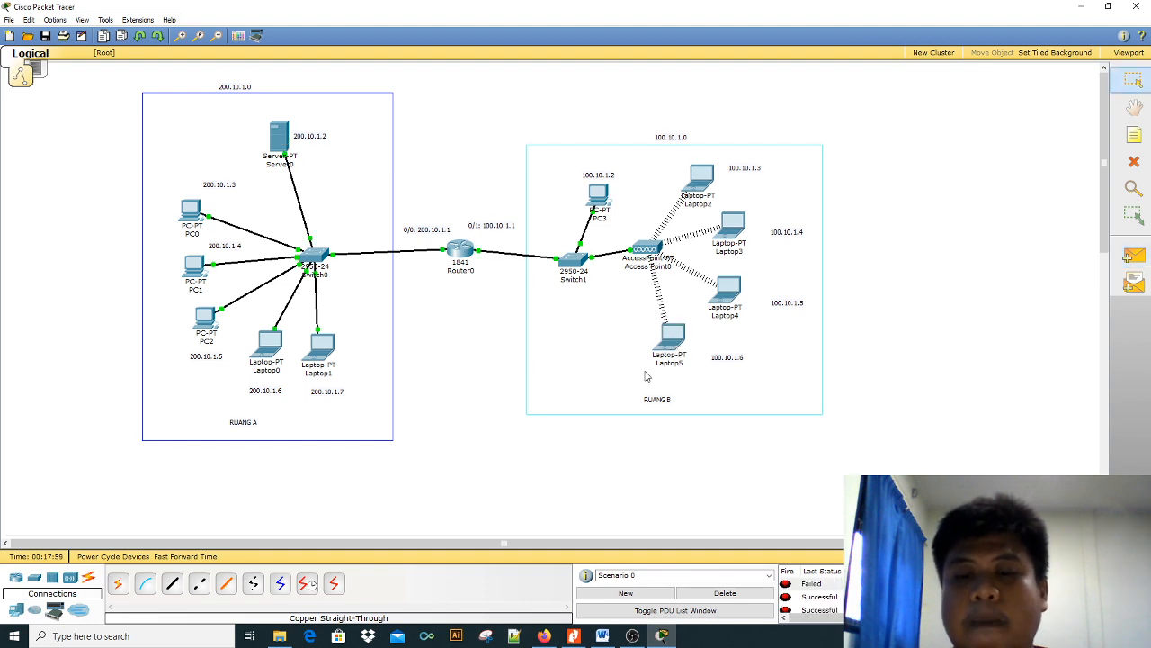
pyautogui.scroll(-2, 835, 599)
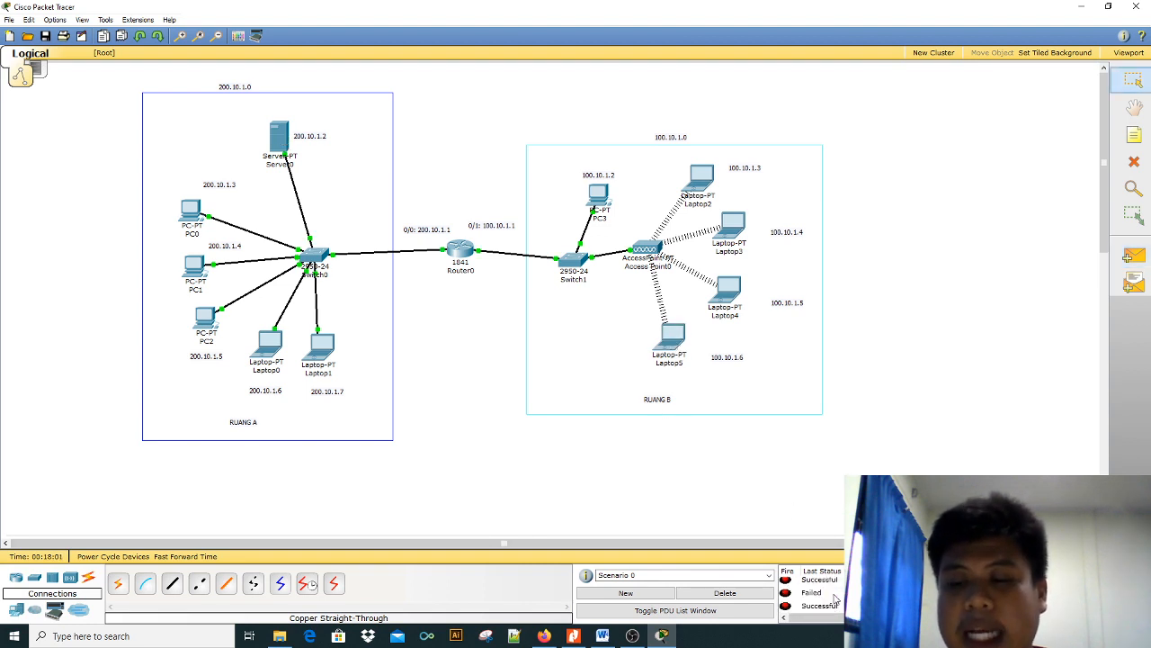
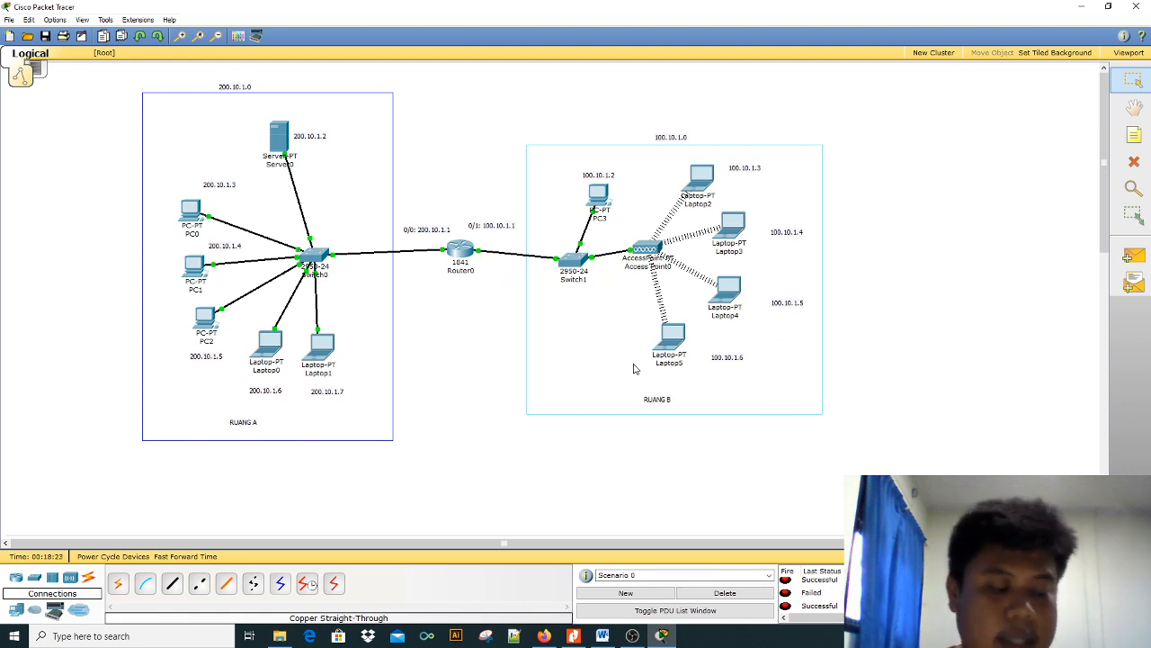
# Send a simple PDU from Laptop3 to PC1 and check its entry in the PDU list
pyautogui.click(1133, 256)
pyautogui.click(734, 231)
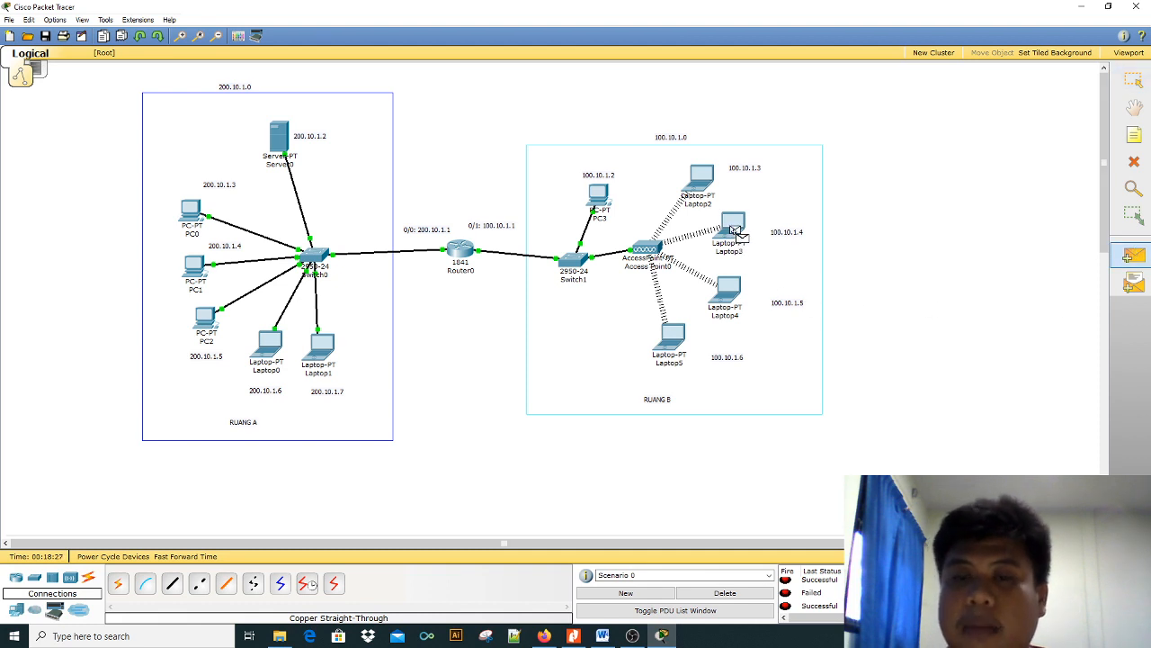
pyautogui.click(324, 356)
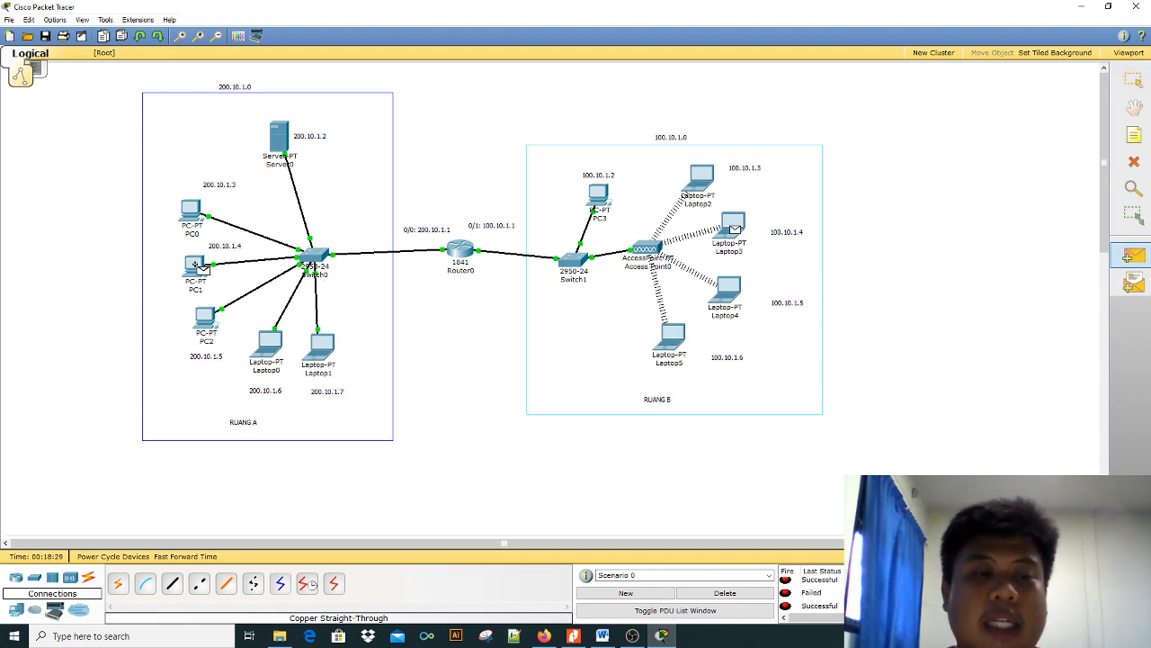
pyautogui.press('Escape')
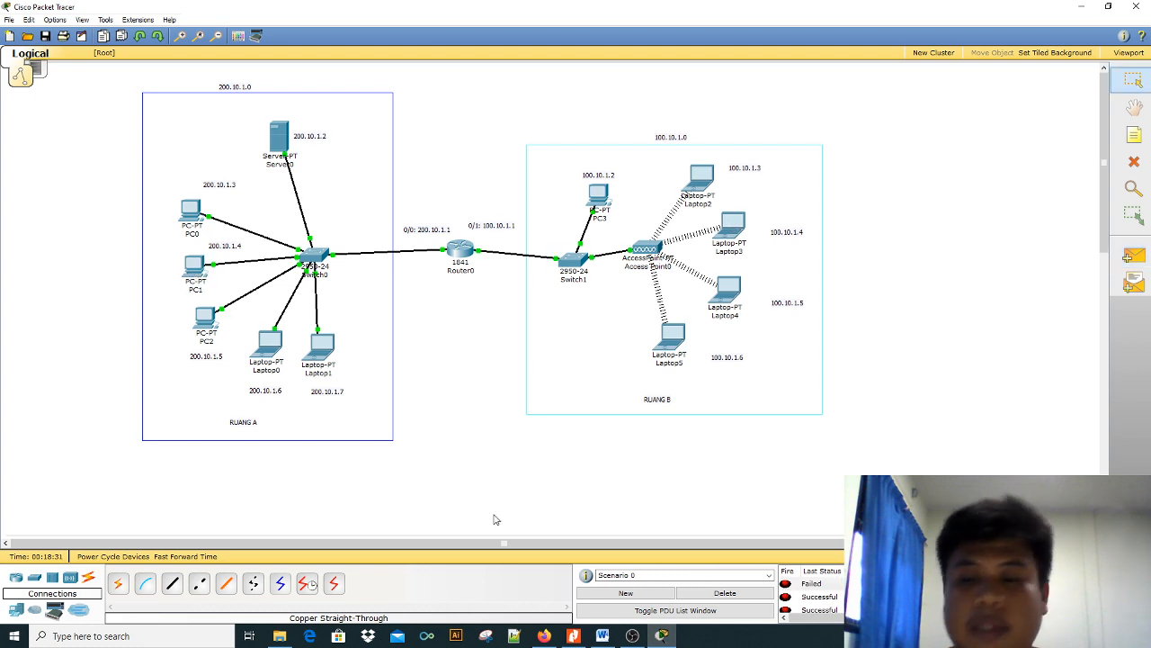
pyautogui.scroll(-1, 801, 591)
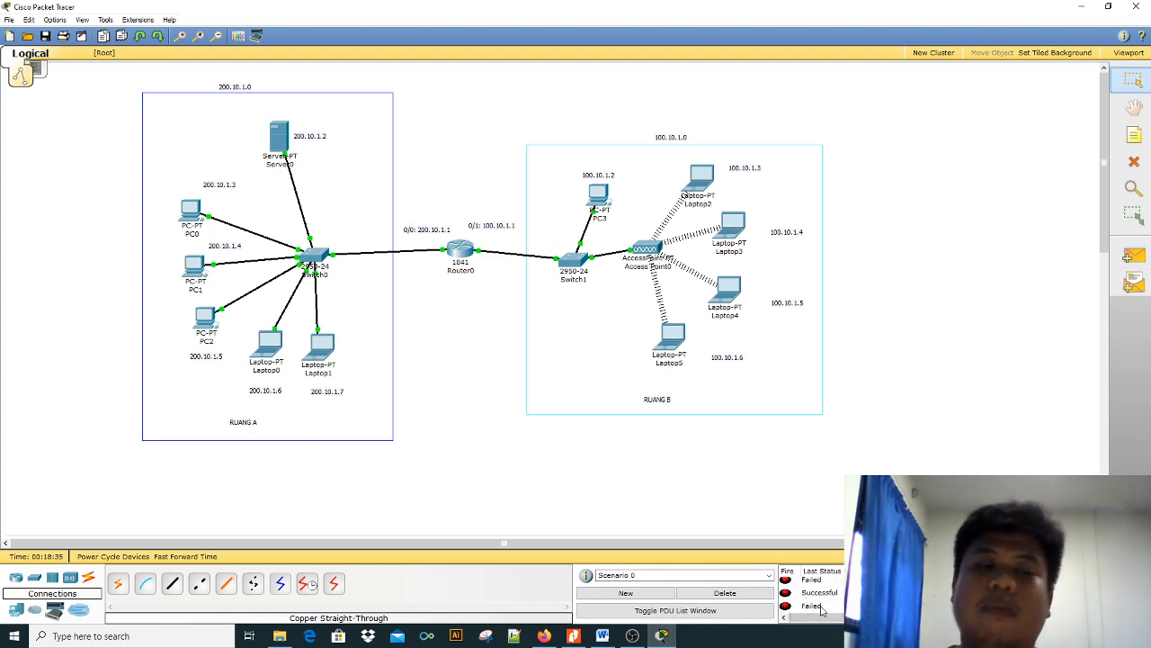
pyautogui.click(809, 606)
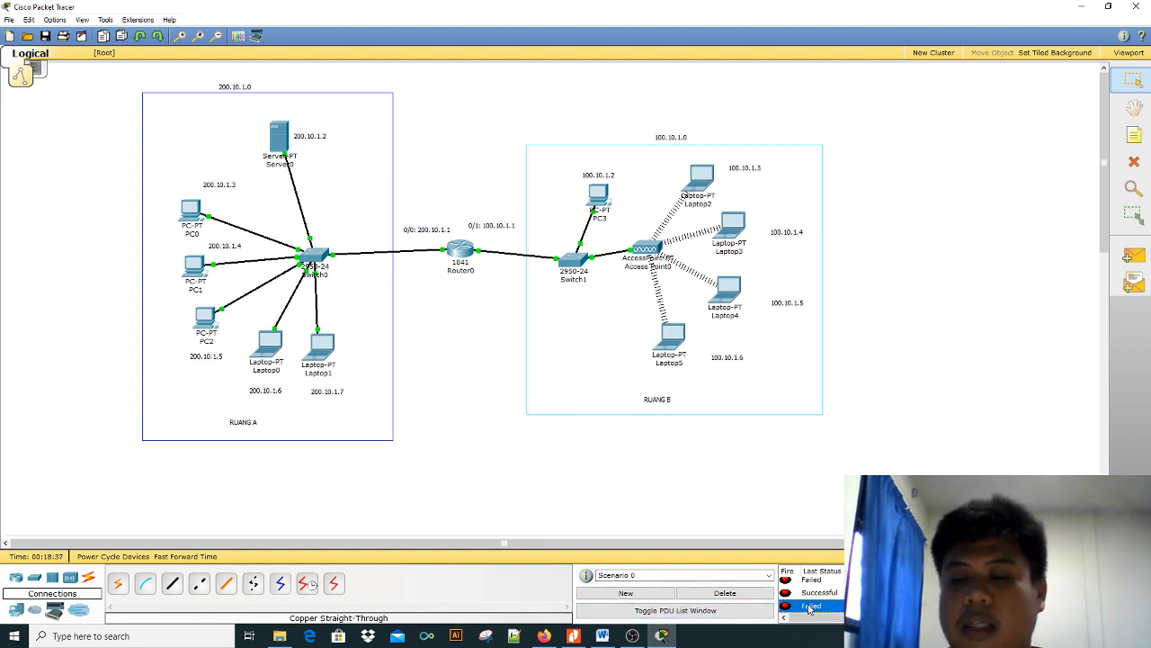
# Send a simple PDU from Laptop2 to PC1 and check its delivery status in the PDU list
pyautogui.click(1131, 256)
pyautogui.click(705, 180)
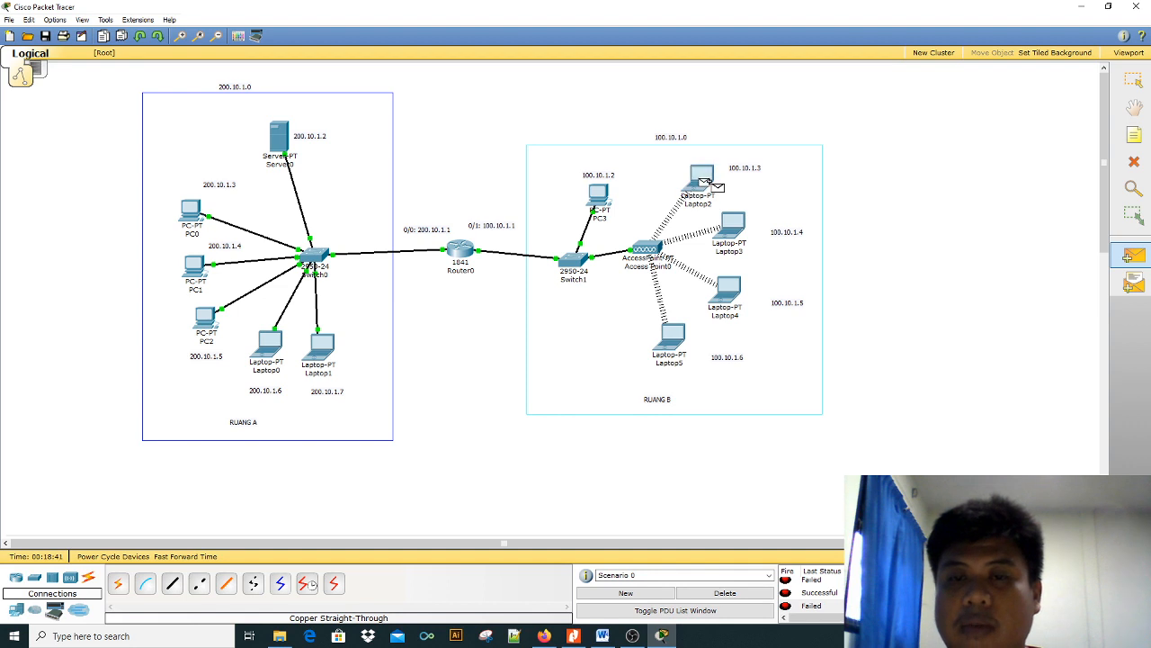
pyautogui.click(187, 271)
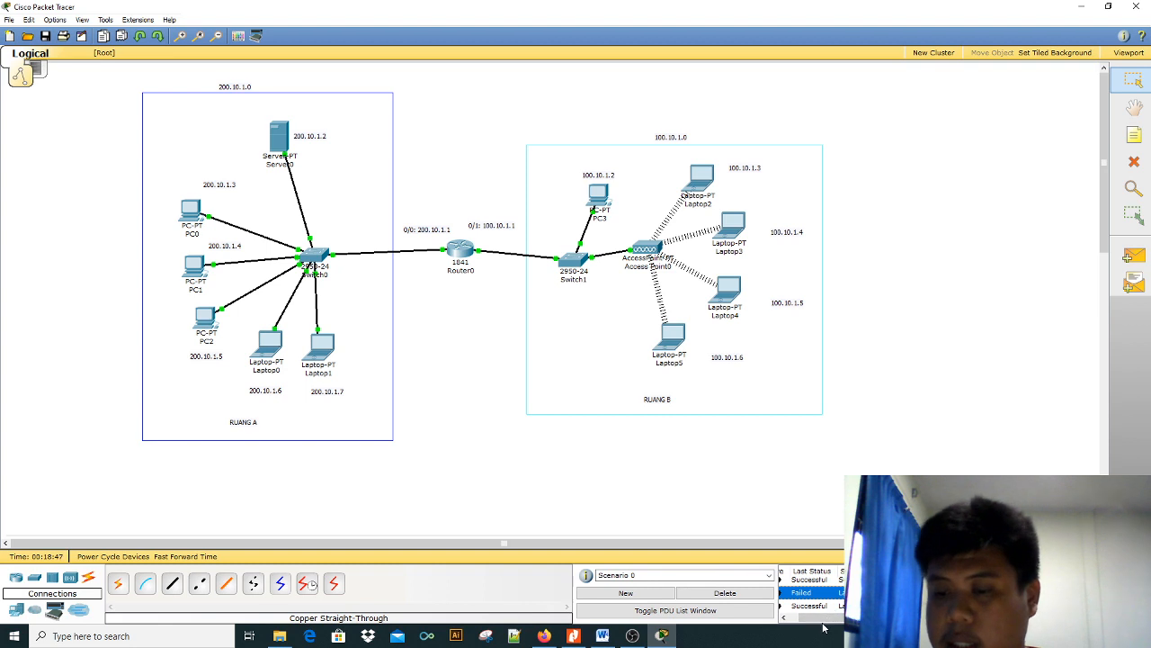
pyautogui.moveTo(814, 617); pyautogui.dragTo(792, 617)
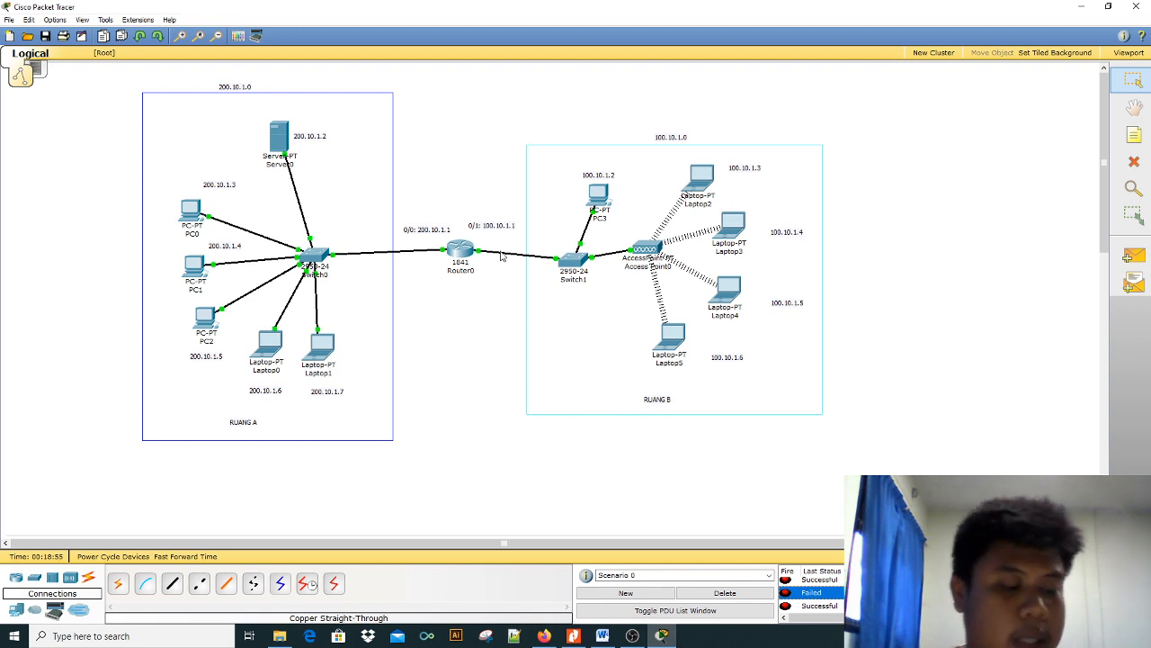
# Open percobaan4.com in PC3's web browser to test the server's website from the second room
pyautogui.moveTo(501, 256)
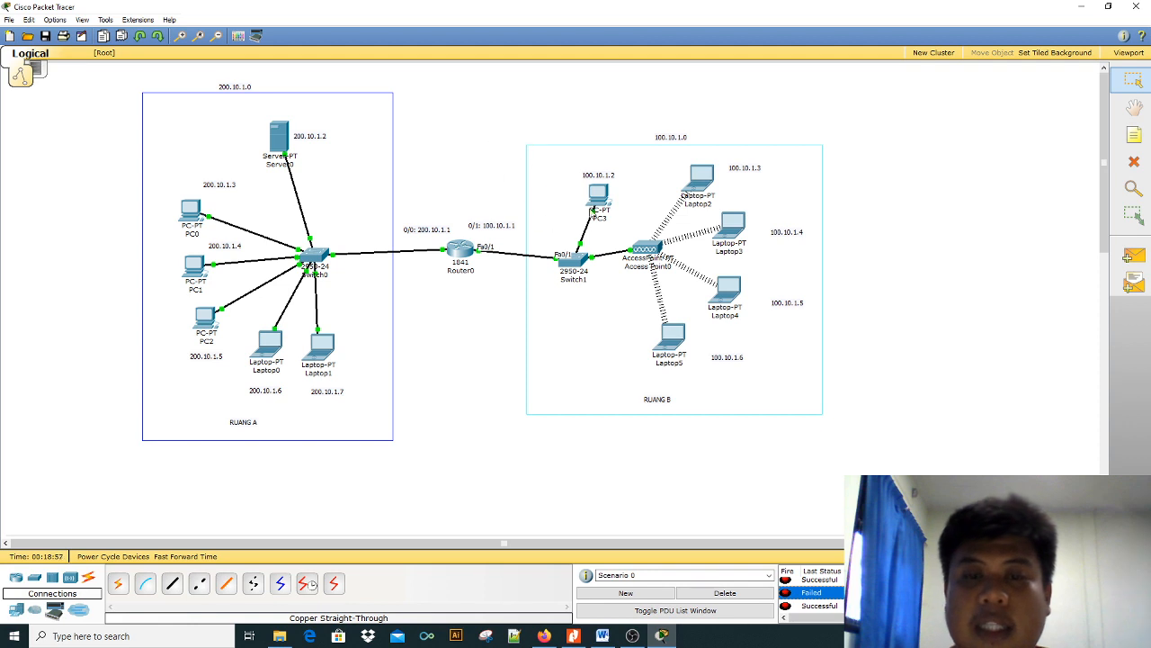
pyautogui.moveTo(593, 207)
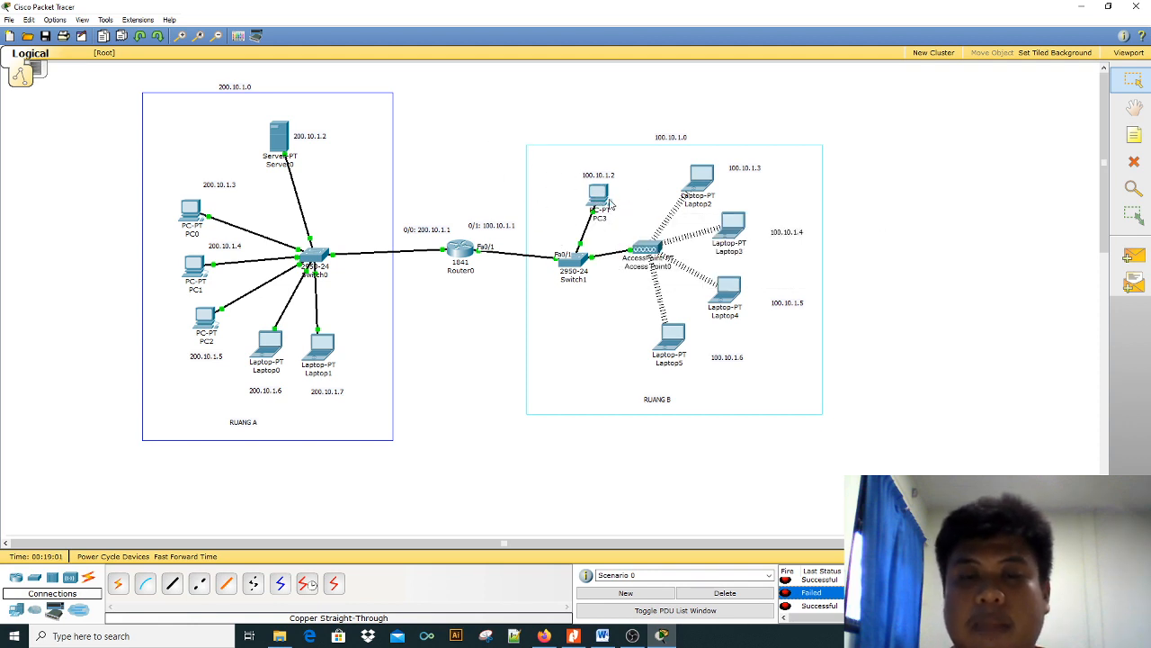
pyautogui.click(595, 196)
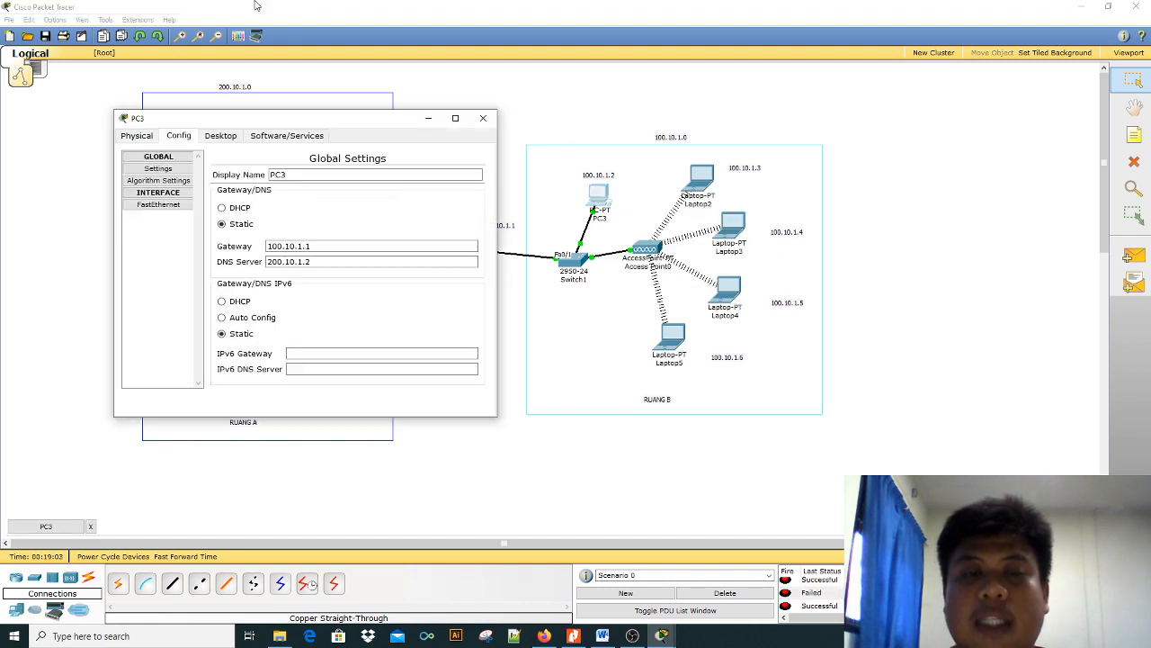
pyautogui.click(223, 136)
pyautogui.moveTo(302, 124); pyautogui.dragTo(694, 102)
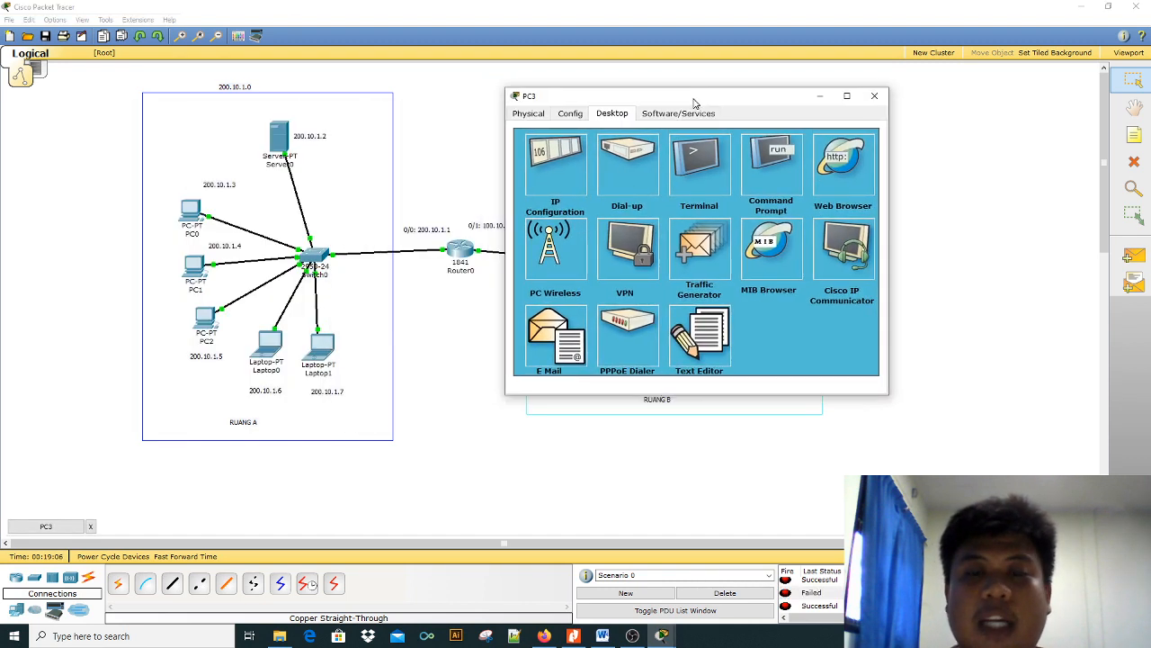
pyautogui.click(841, 185)
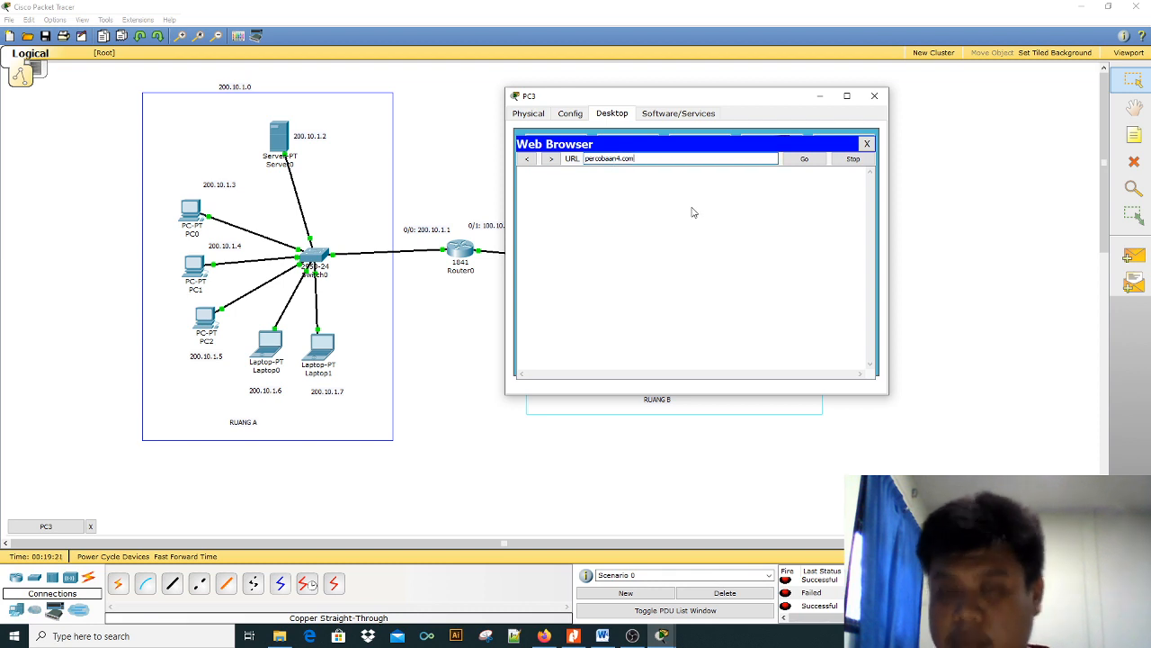
pyautogui.press('Return')
# Examine the text on the loaded web page and close the PC3 window
pyautogui.moveTo(555, 191); pyautogui.dragTo(521, 185)
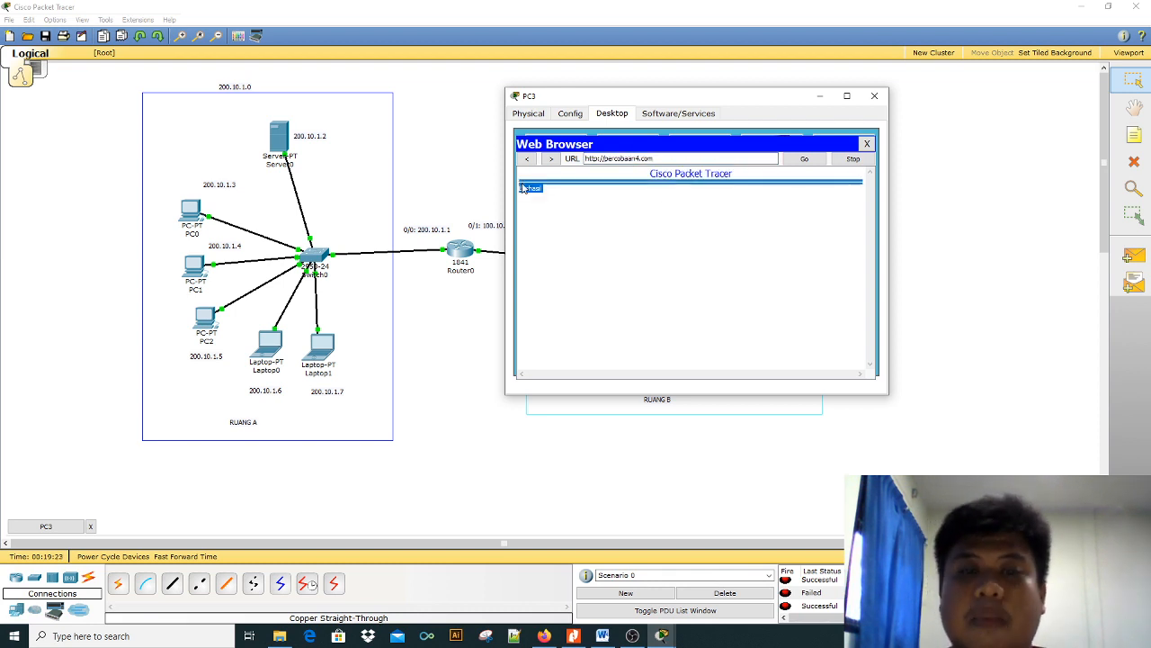
pyautogui.click(545, 208)
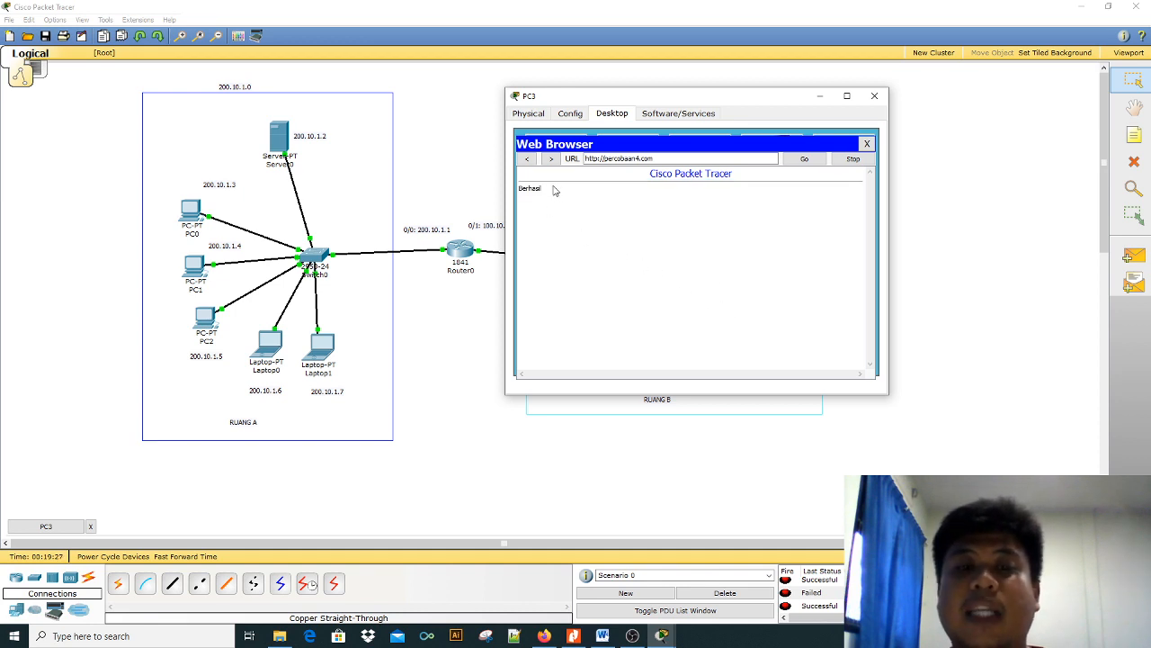
pyautogui.moveTo(556, 200); pyautogui.dragTo(524, 178)
pyautogui.click(586, 238)
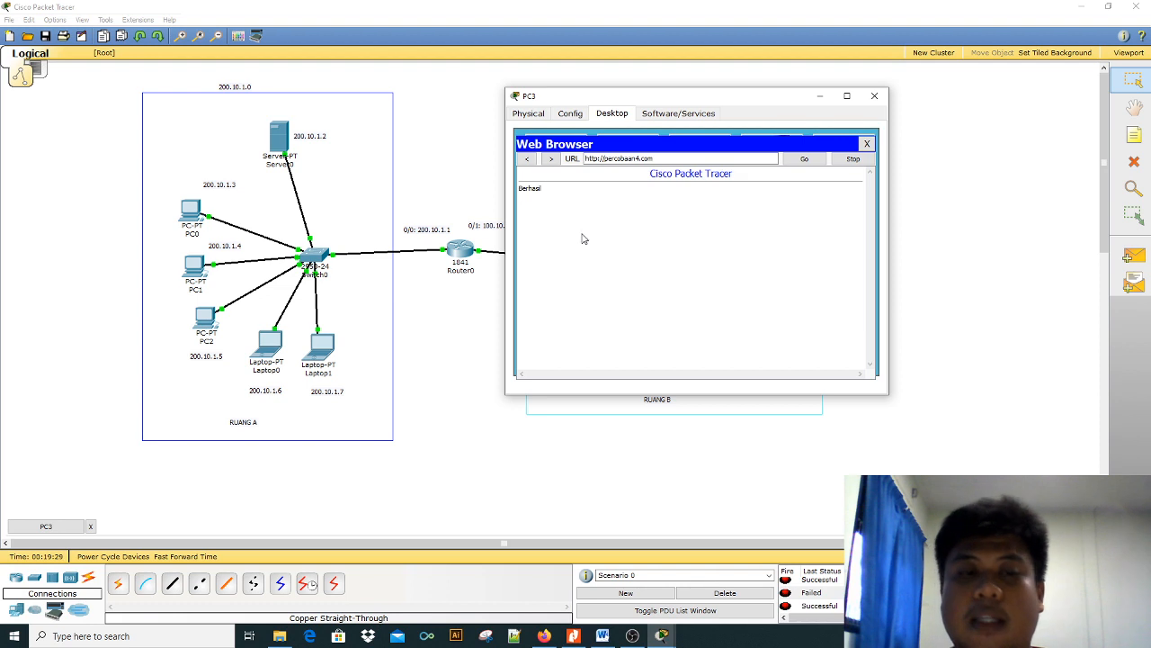
pyautogui.click(878, 97)
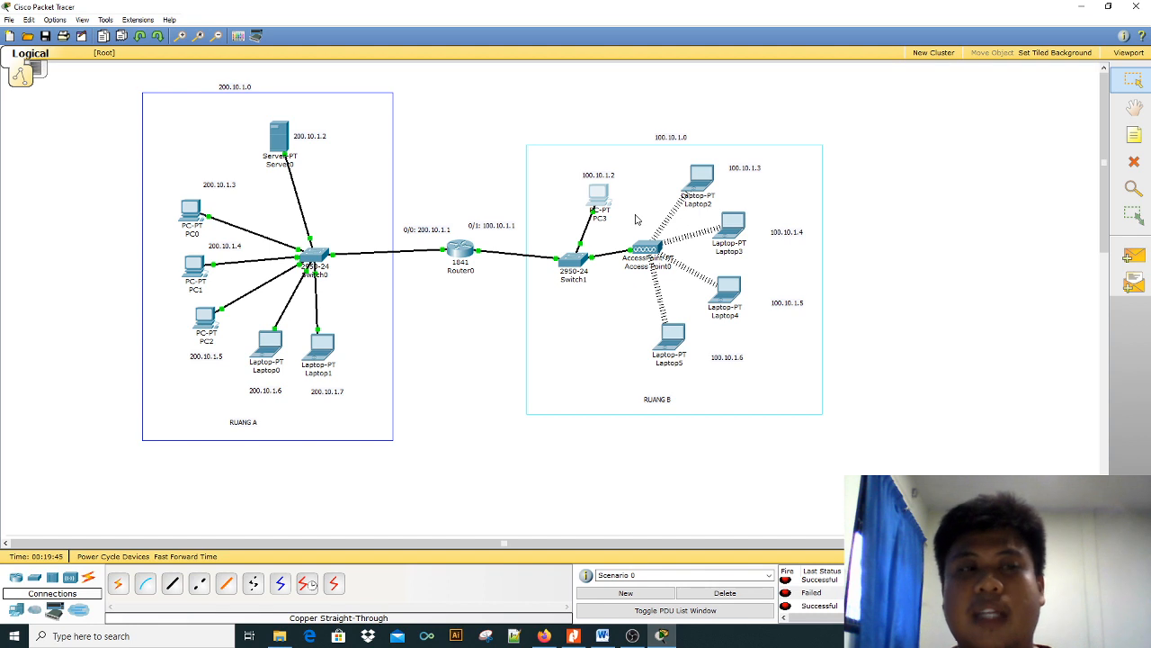
pyautogui.click(633, 636)
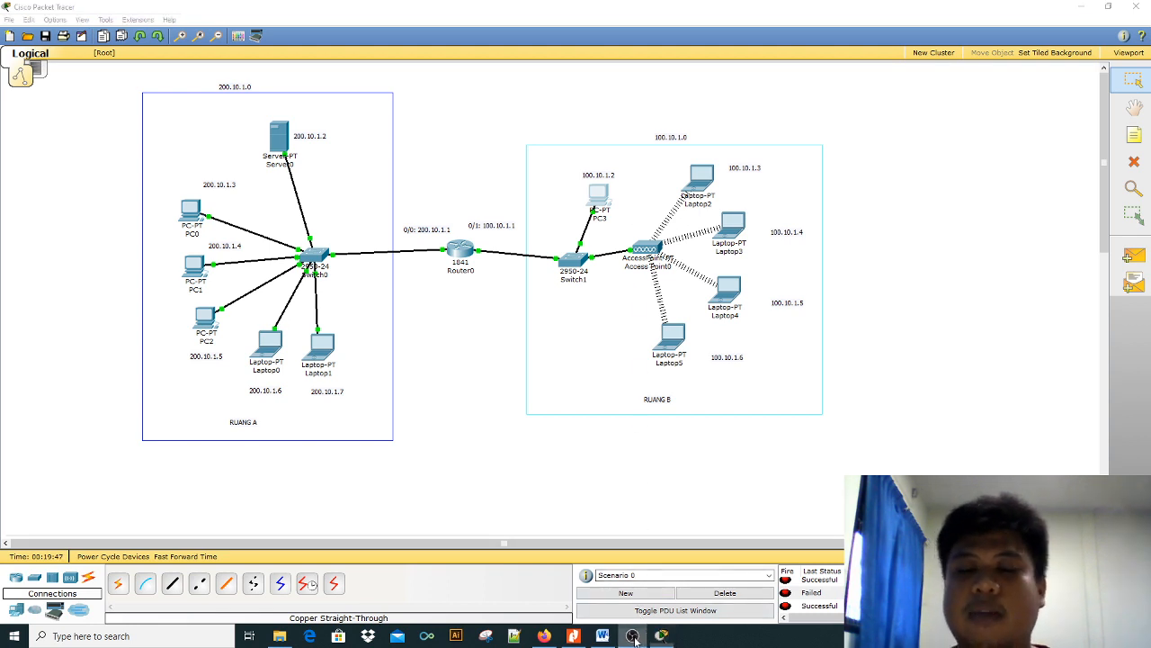